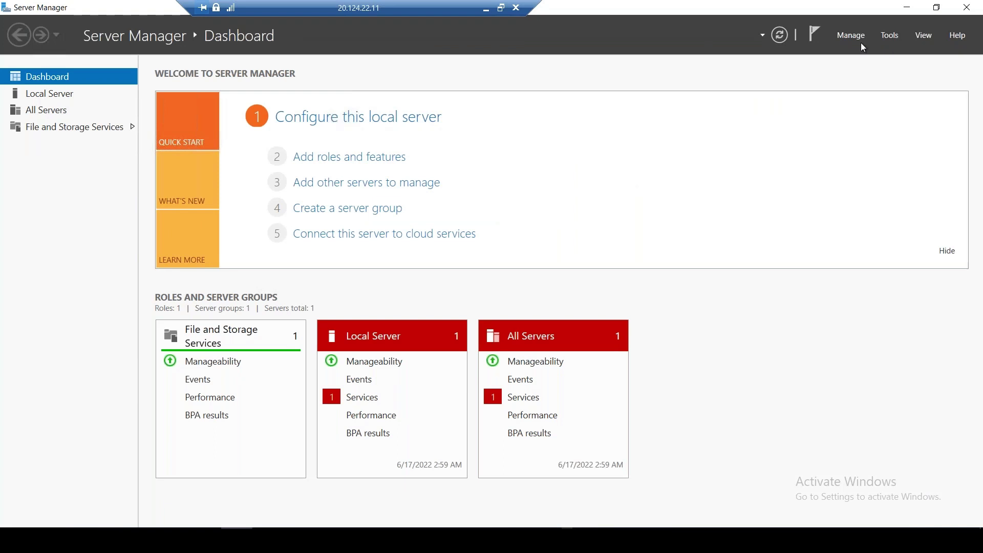
Step through the Add Roles and Features wizard to view BranchCache's description, then cancel without installing
click(848, 36)
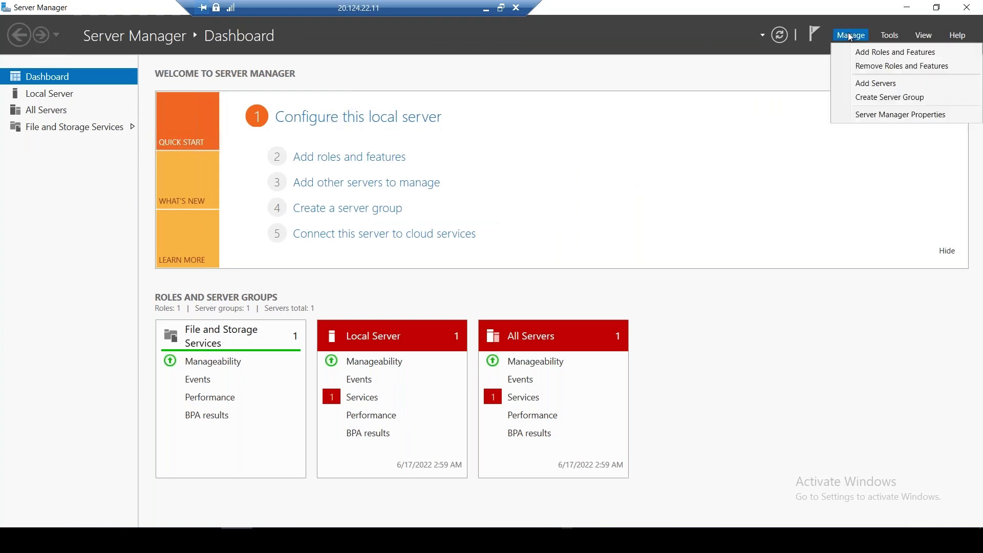
click(868, 56)
click(396, 379)
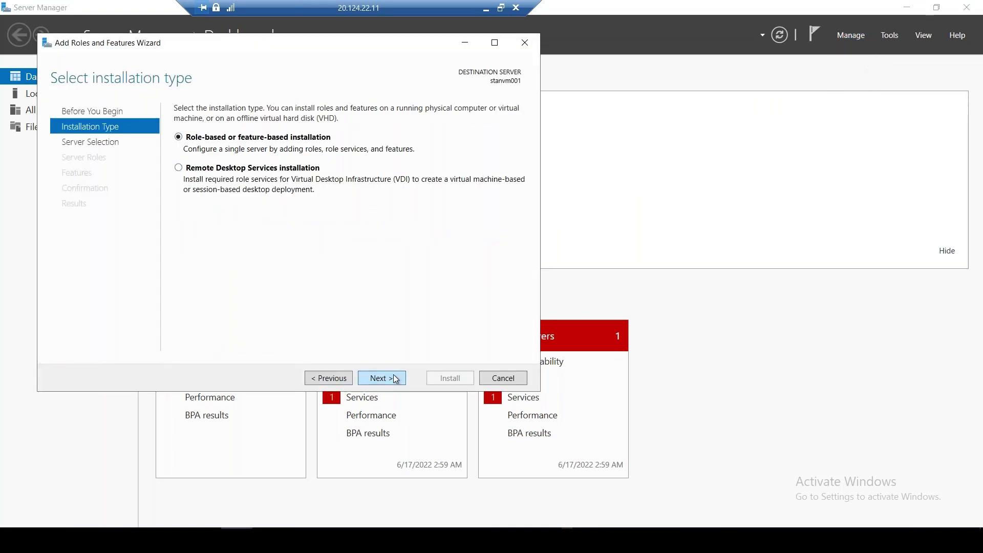
click(396, 379)
click(396, 379)
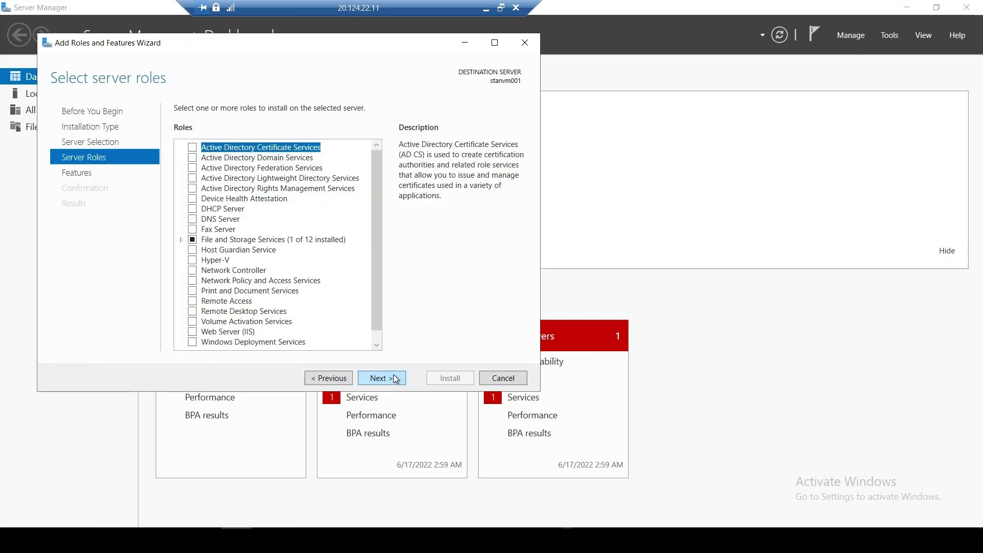
click(376, 346)
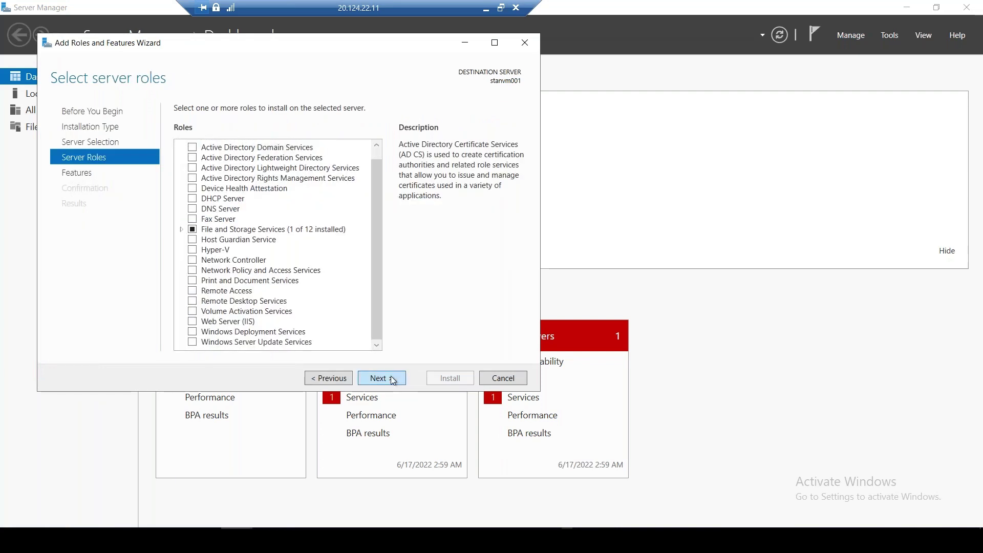
click(393, 380)
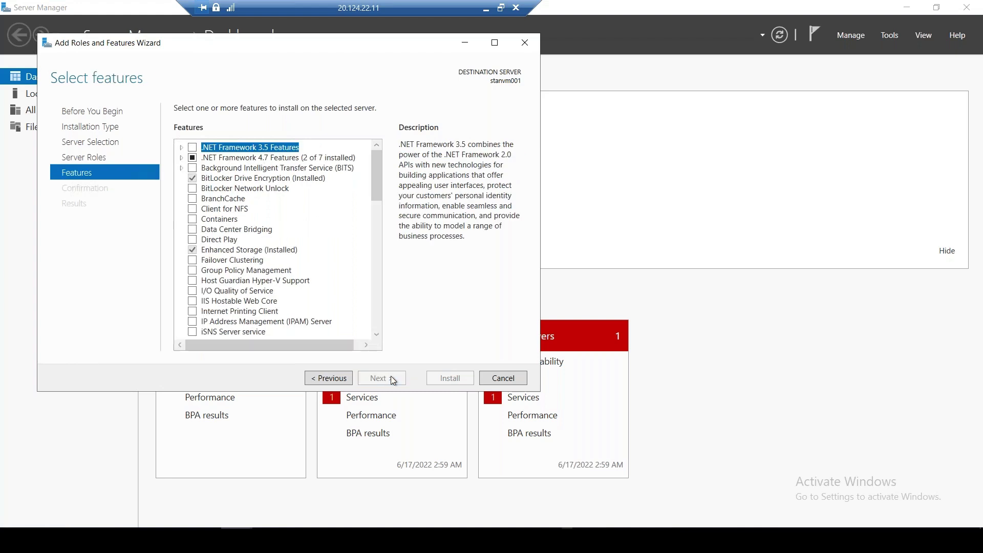
click(242, 199)
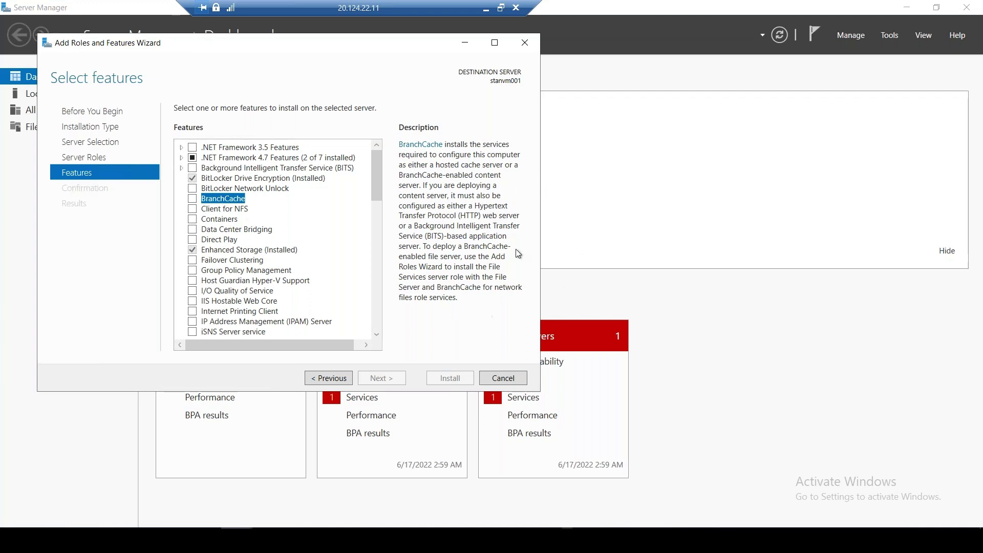
click(523, 40)
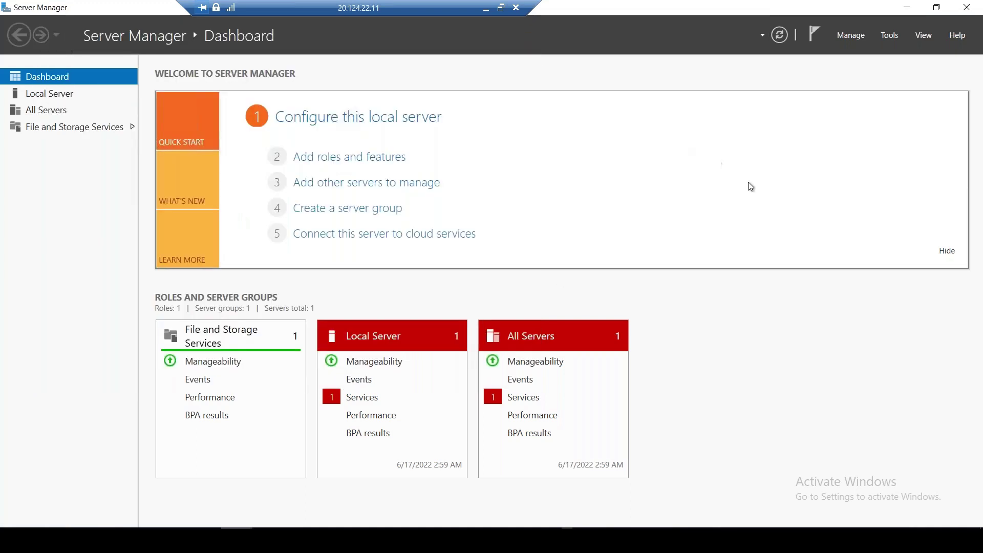
Close Server Manager, minimize the PowerShell and stanfolder01 windows, and bring up the Start menu
click(972, 10)
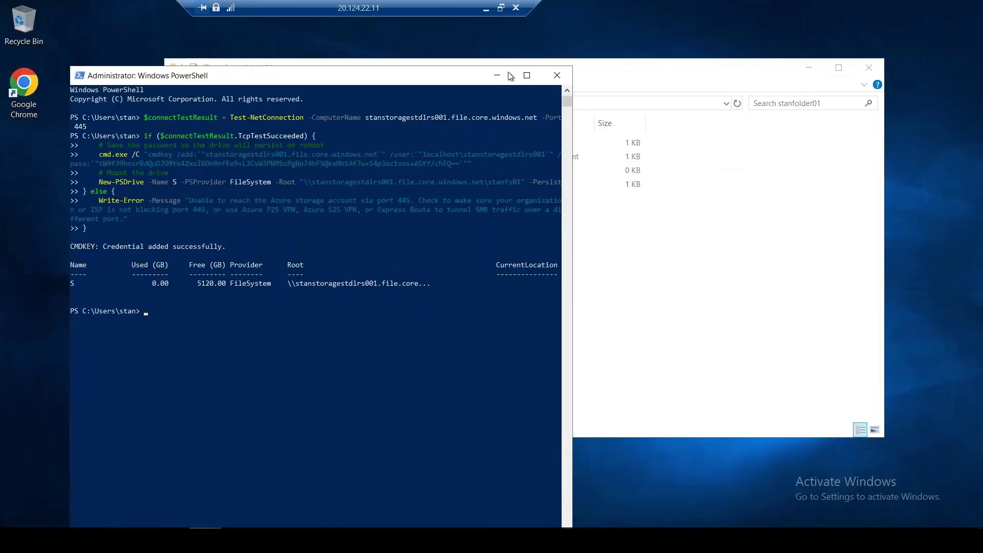
click(508, 82)
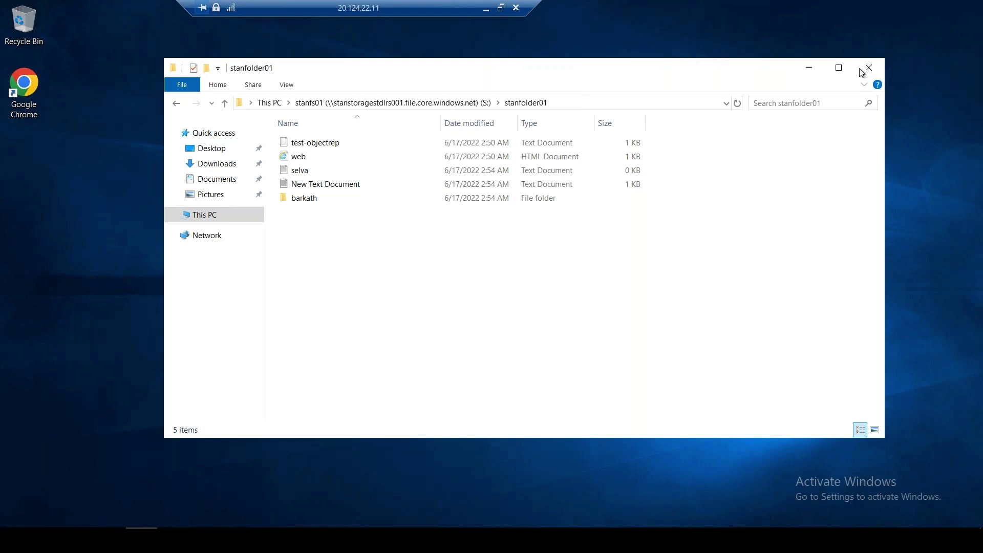
click(808, 69)
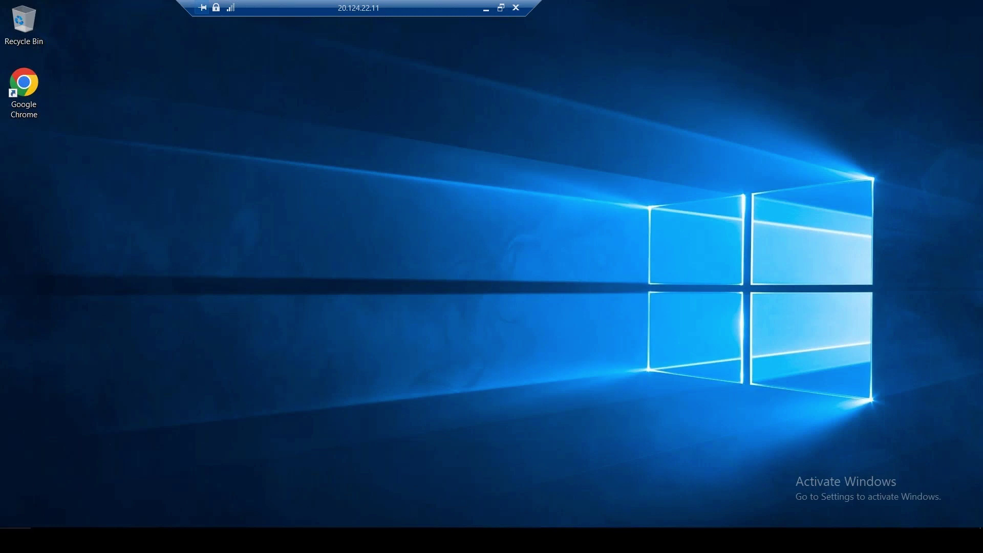
click(12, 540)
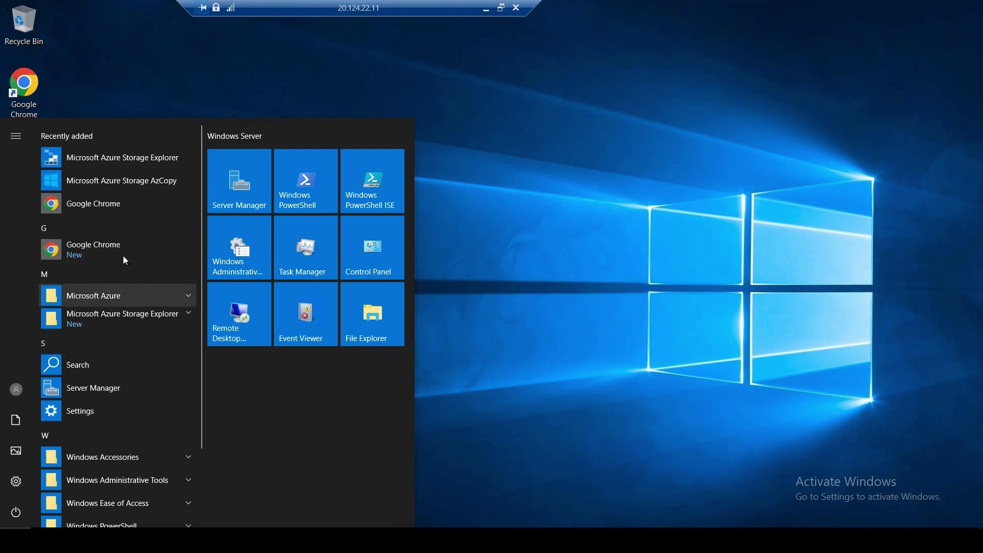
In the maximized portal, search 'storage sync' and start creating a new Storage Sync Service
click(173, 539)
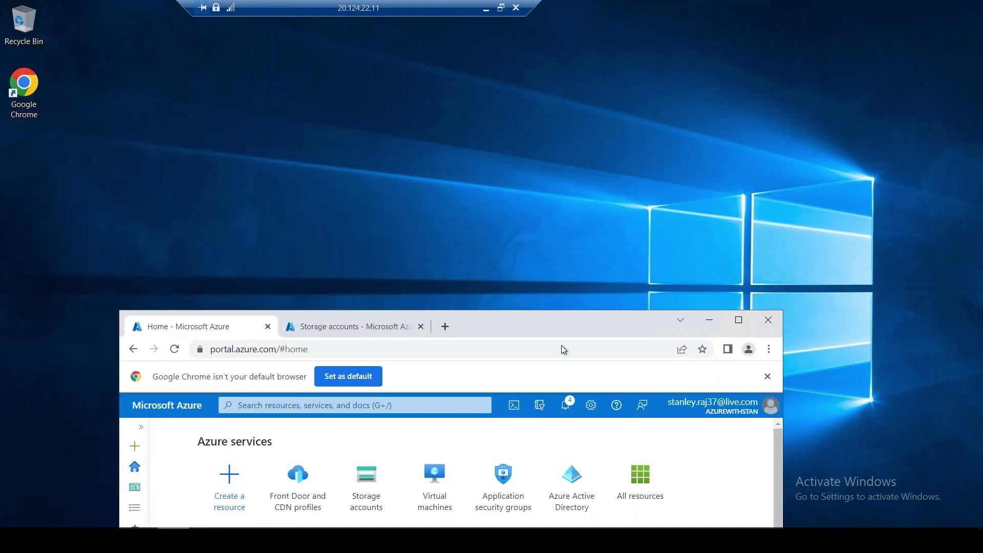
click(739, 320)
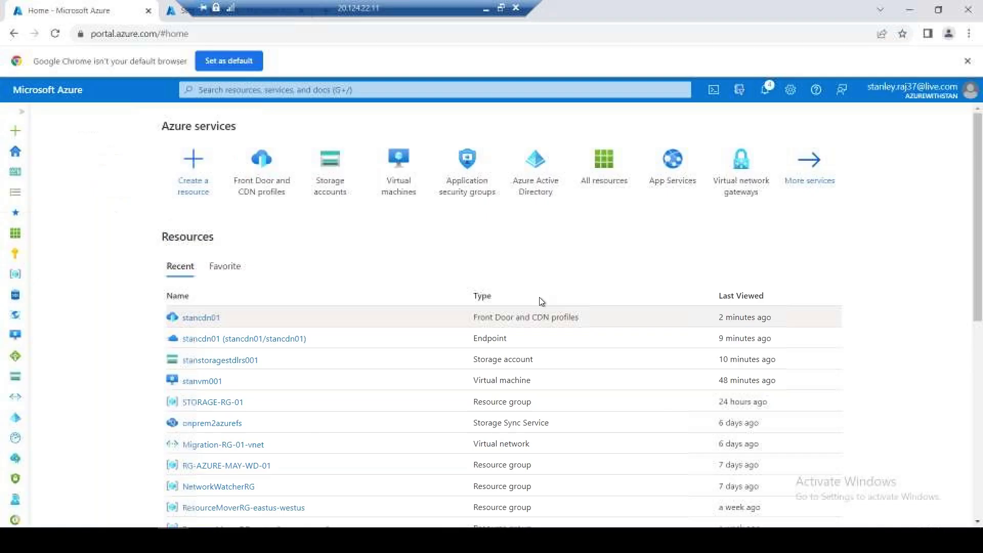
click(295, 92)
text(st)
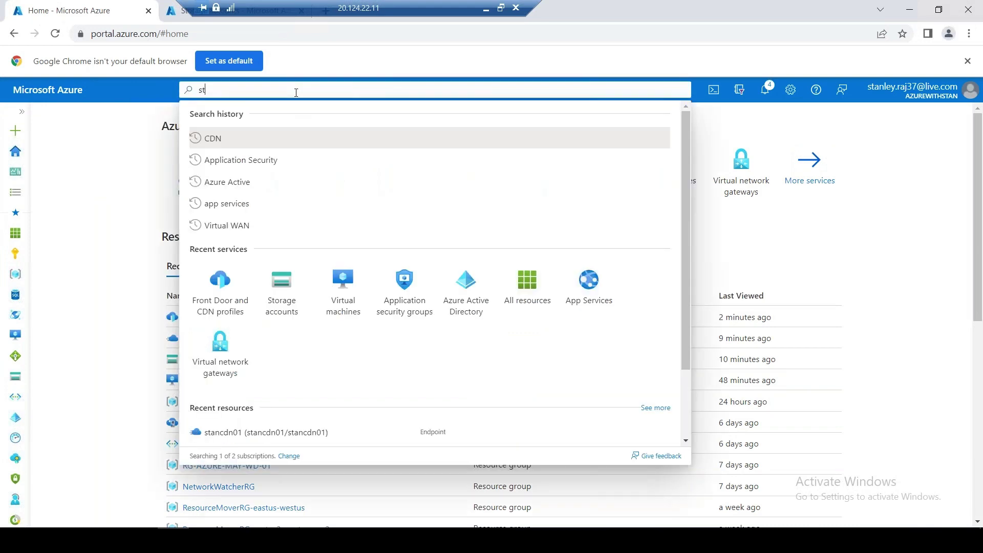
text(orage)
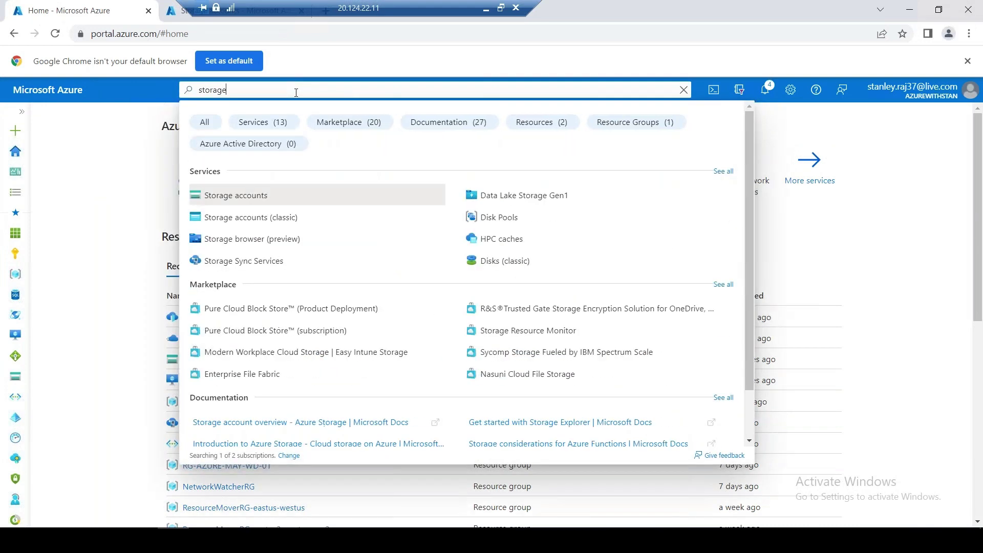
text( sync)
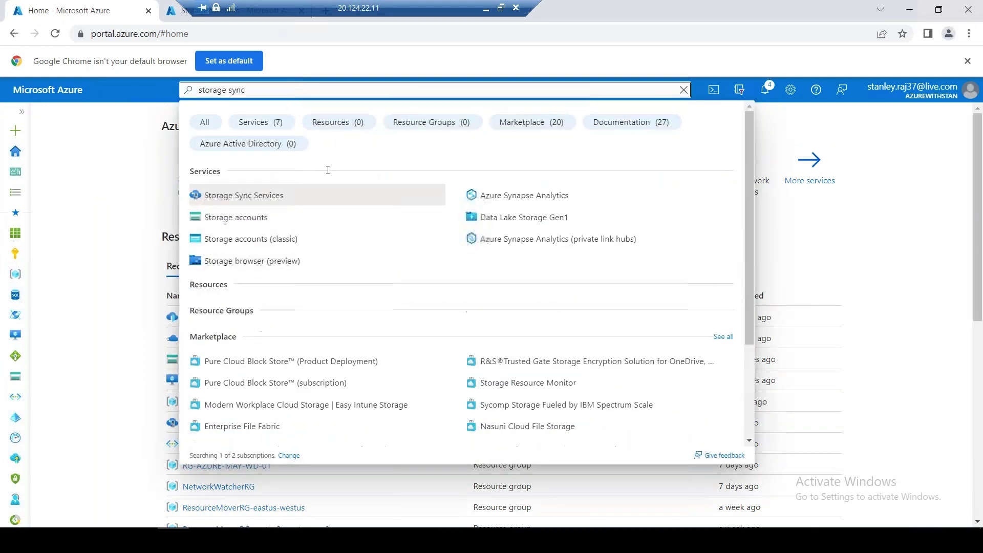
click(270, 194)
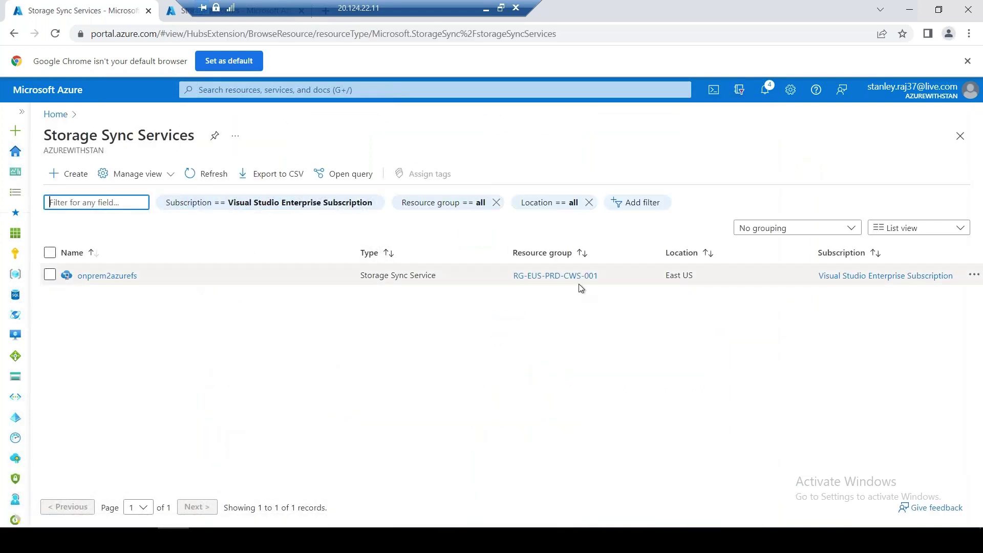
click(75, 174)
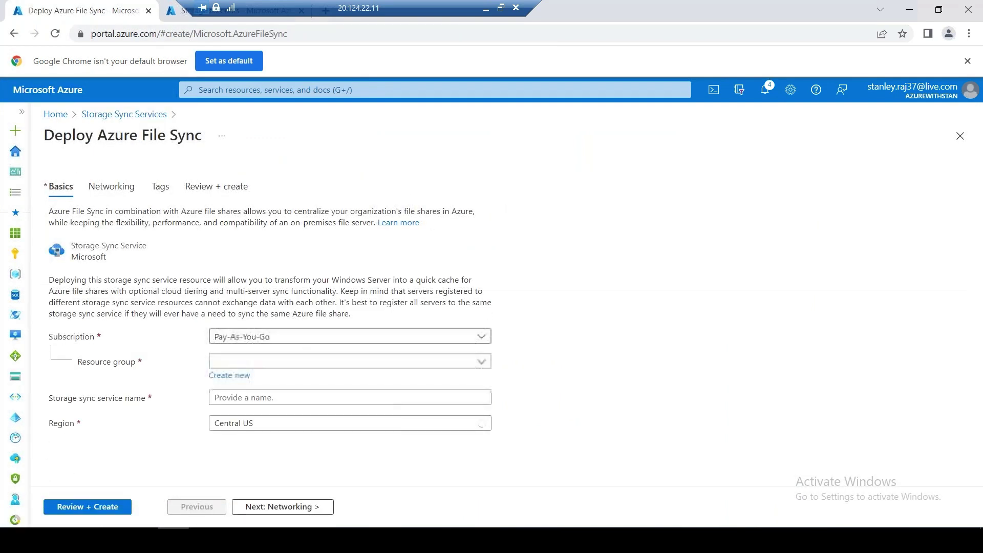
Choose Visual Studio Enterprise Subscription and copy the Azure File Sync intro paragraph
click(289, 336)
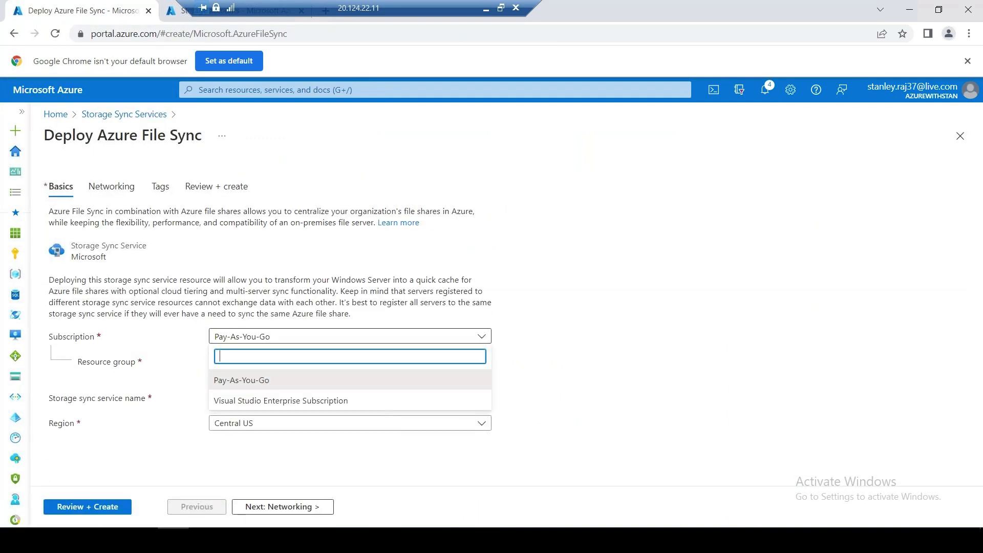
click(289, 400)
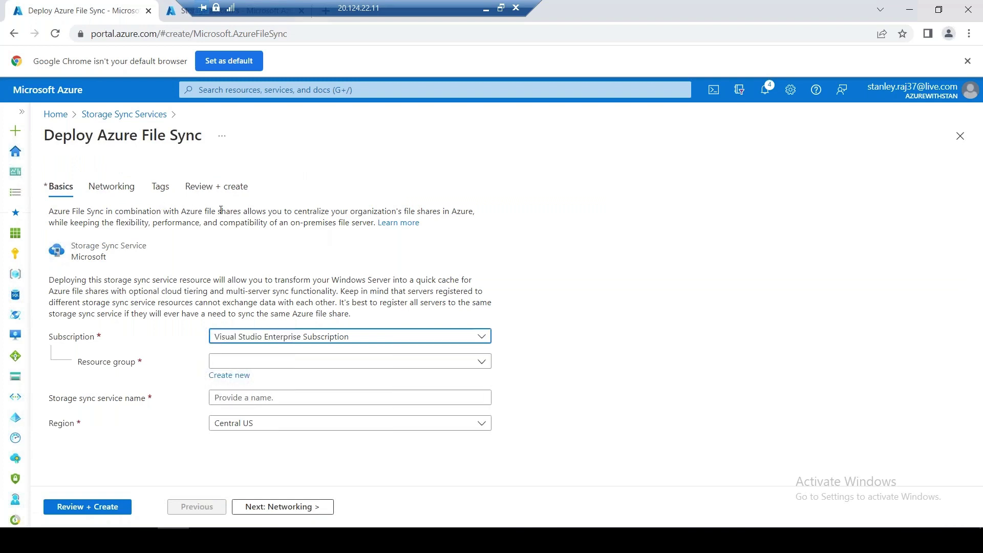
drag(195, 211, 250, 209)
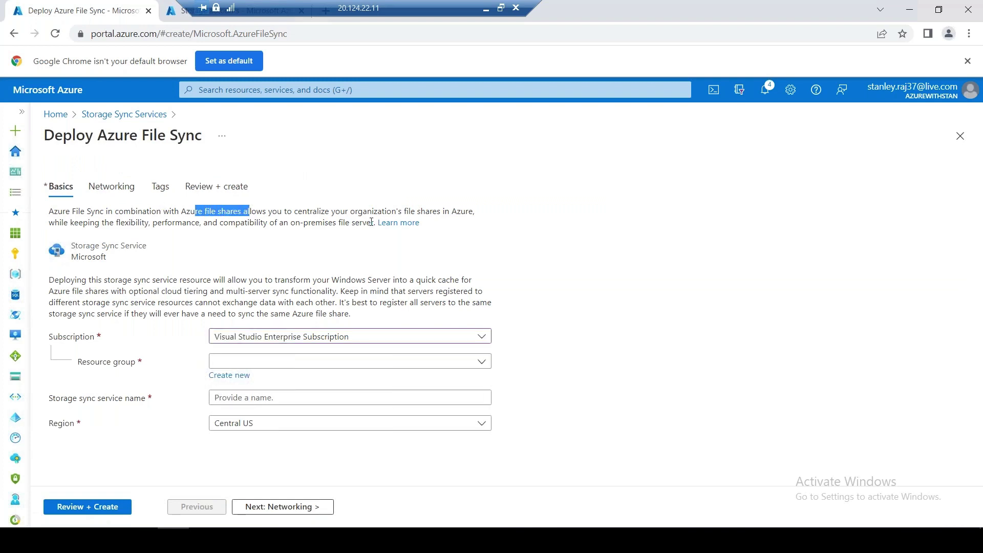
drag(376, 222, 53, 211)
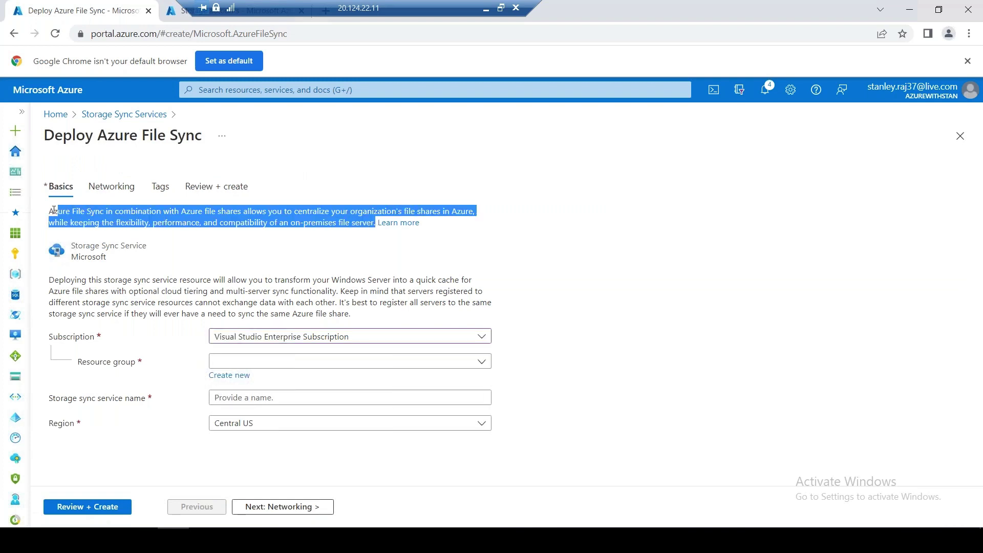
right_click(83, 210)
click(125, 218)
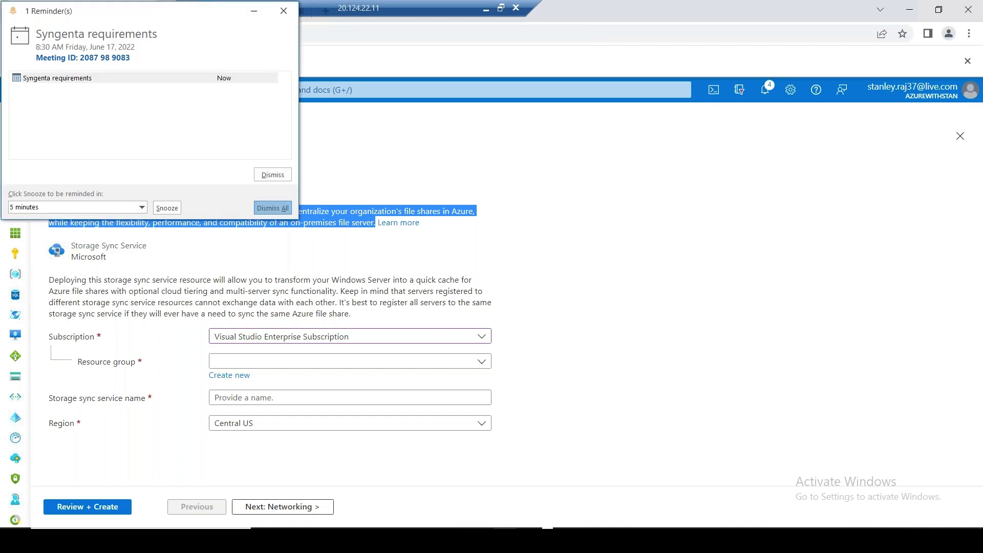
Dismiss the meeting reminder, copy the intro paragraph again, and minimize the remote session
click(275, 210)
right_click(275, 214)
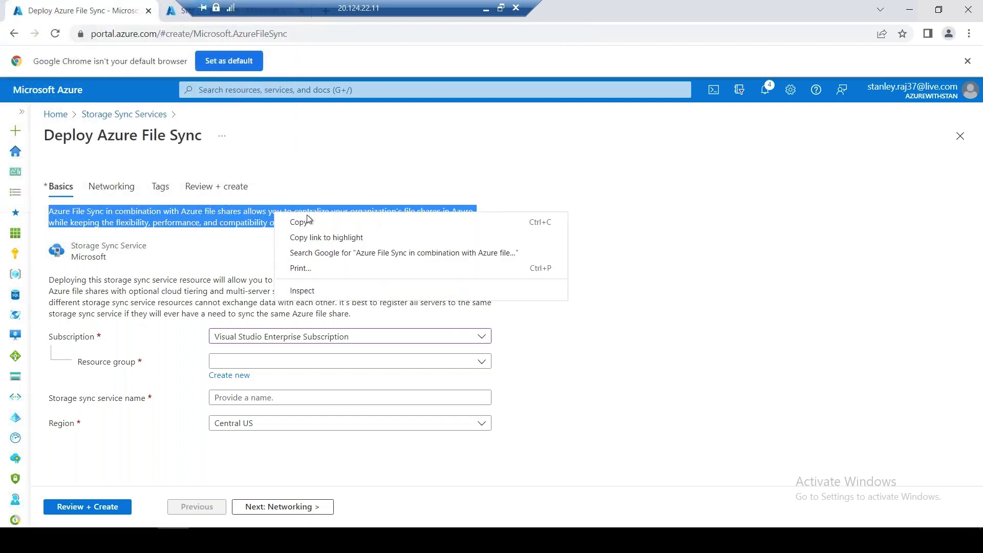
click(309, 220)
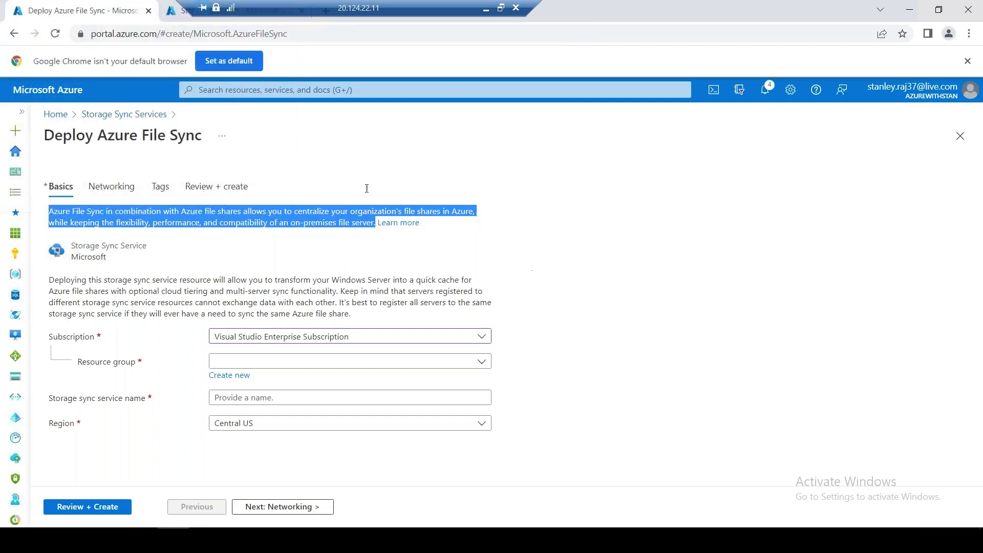
click(486, 10)
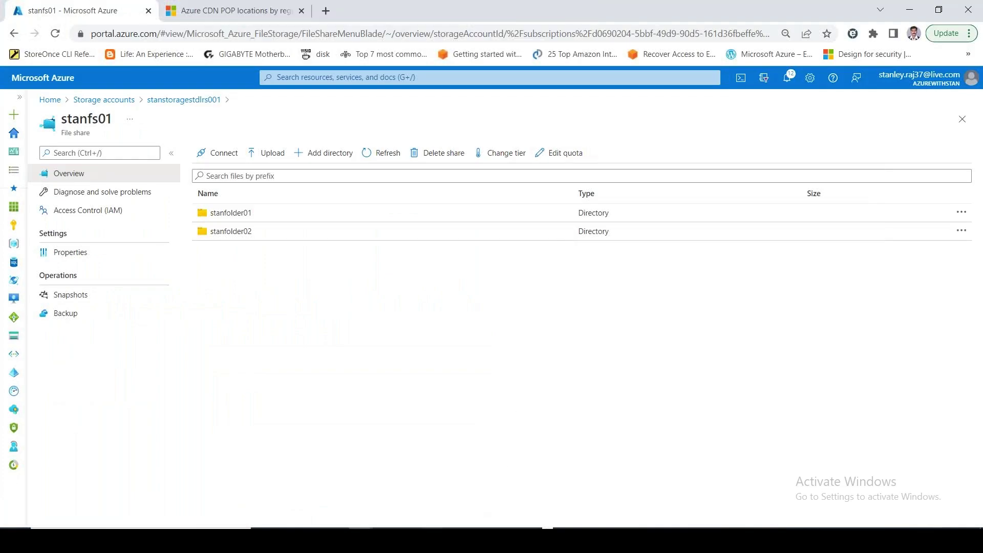
Add a new sheet named AZURE FILE SYNC to the AZURE_STORAGE workbook
click(433, 540)
click(710, 504)
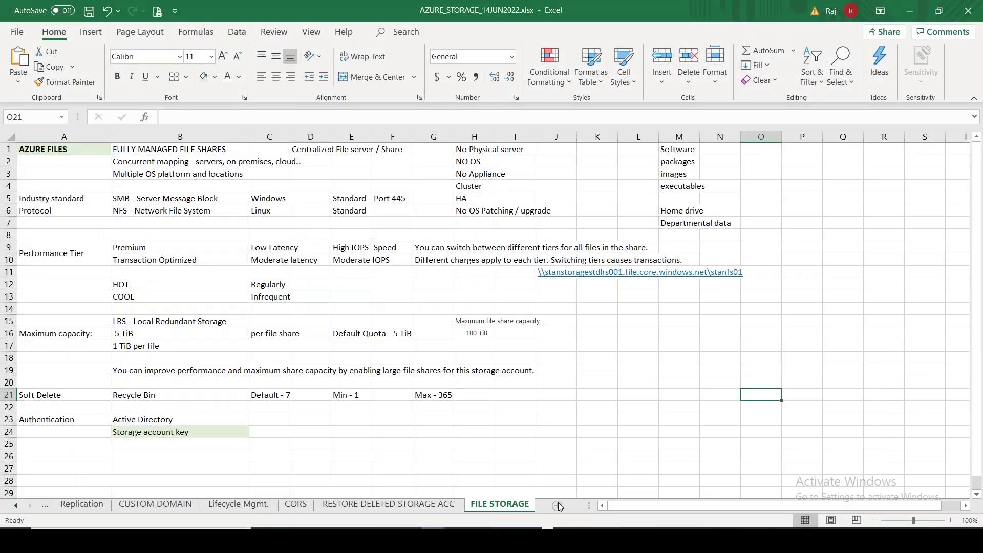
click(562, 505)
double_click(507, 508)
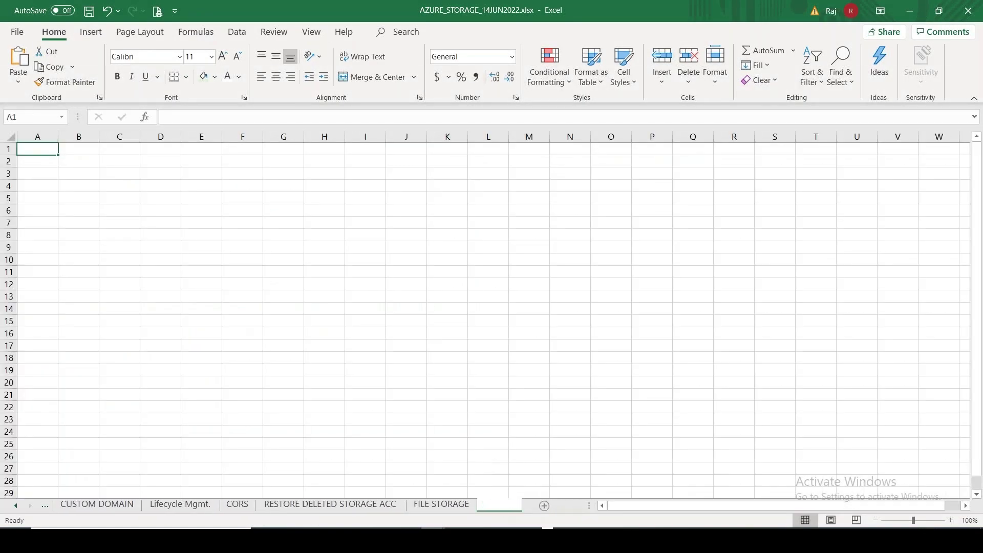
text(AZURE)
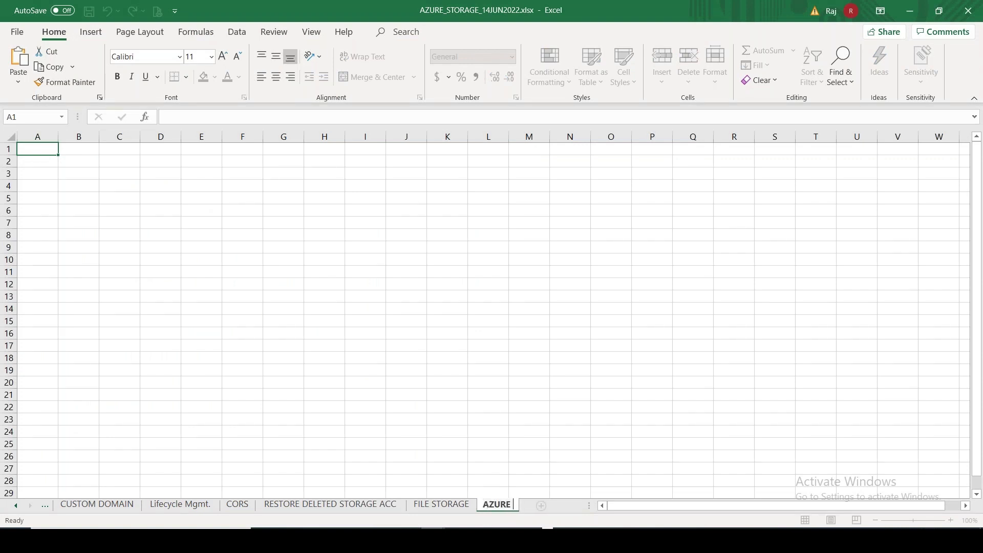
text( FILE SYNC)
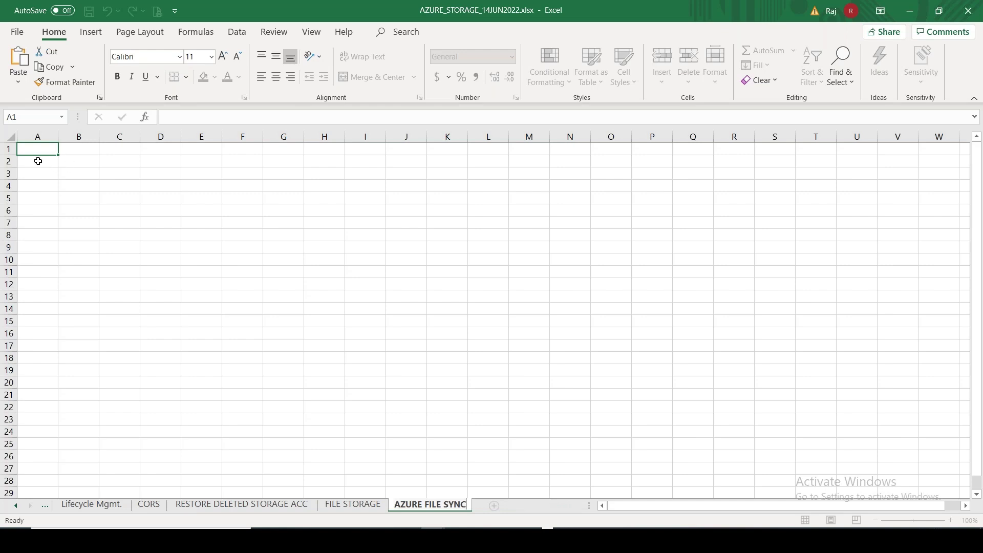
key(Return)
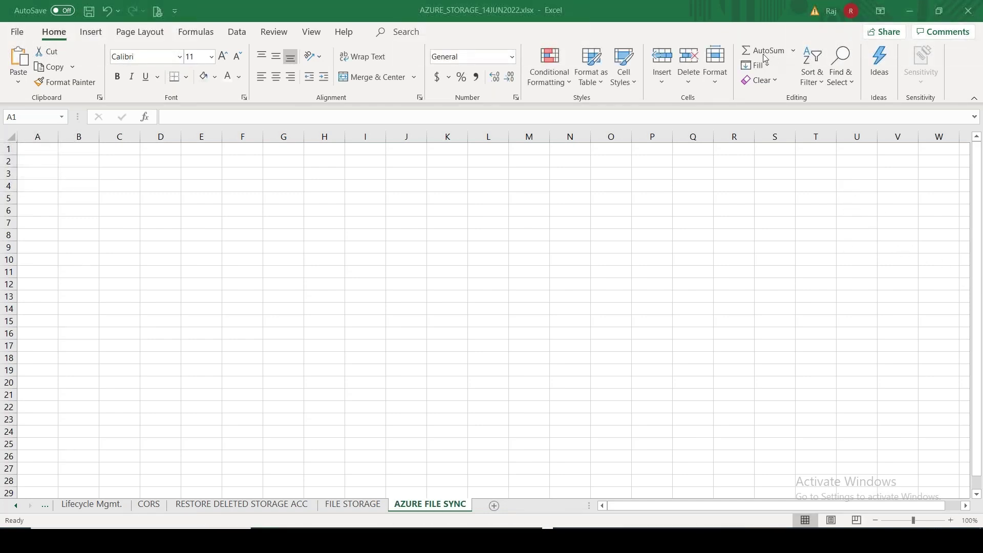
Enter STORAGE SYNC in A1, widen column A, and paste the overview into B1 matching destination formatting
click(43, 150)
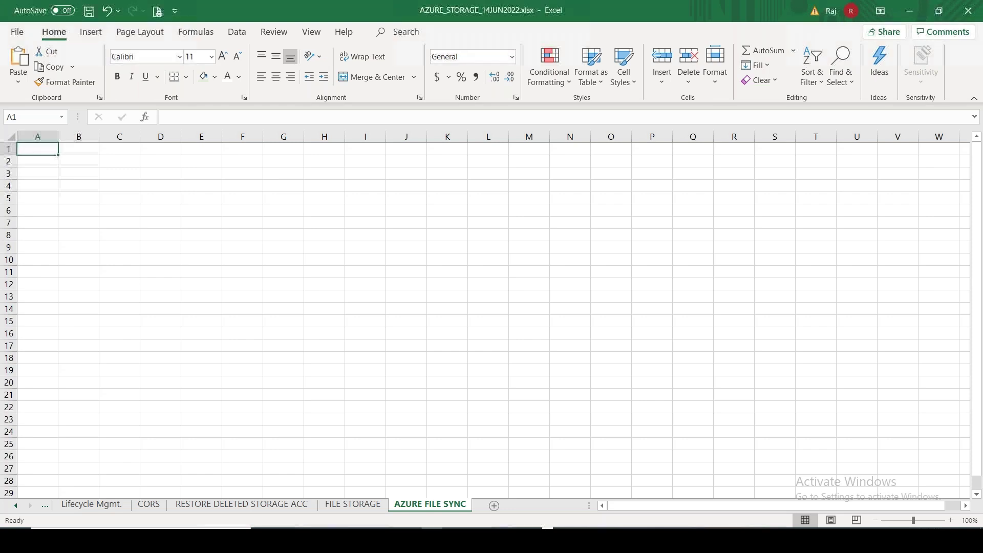
text(STORAGE SYNC)
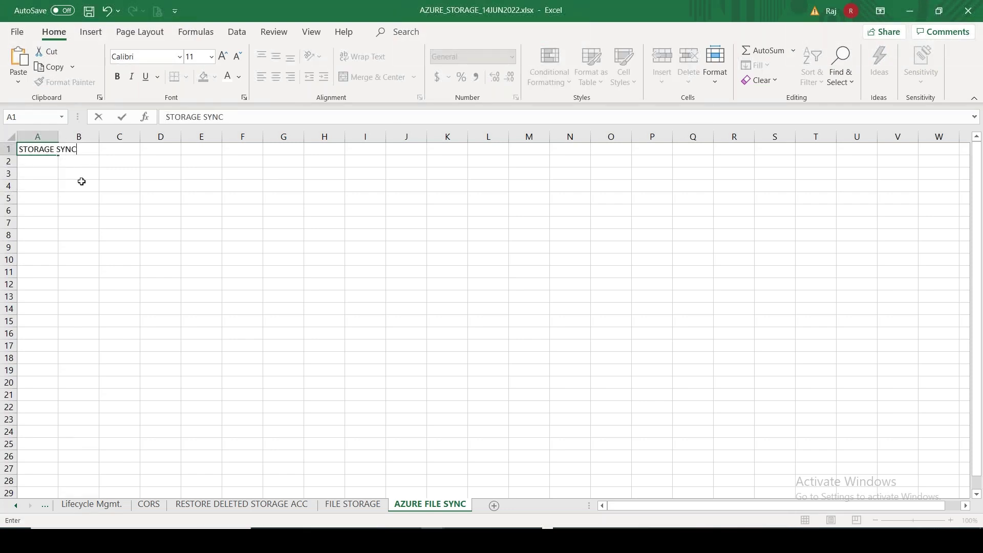
click(46, 194)
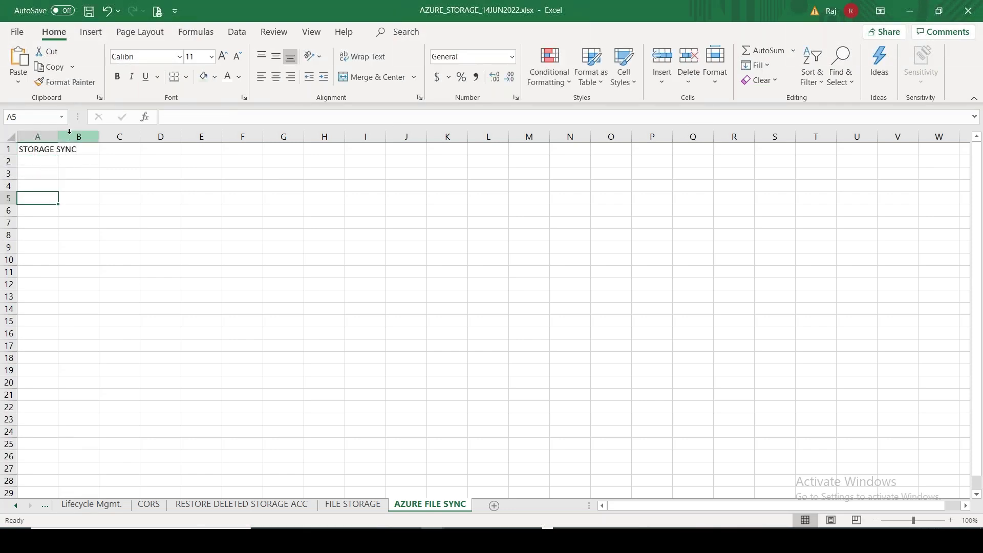
drag(59, 136, 99, 136)
click(130, 148)
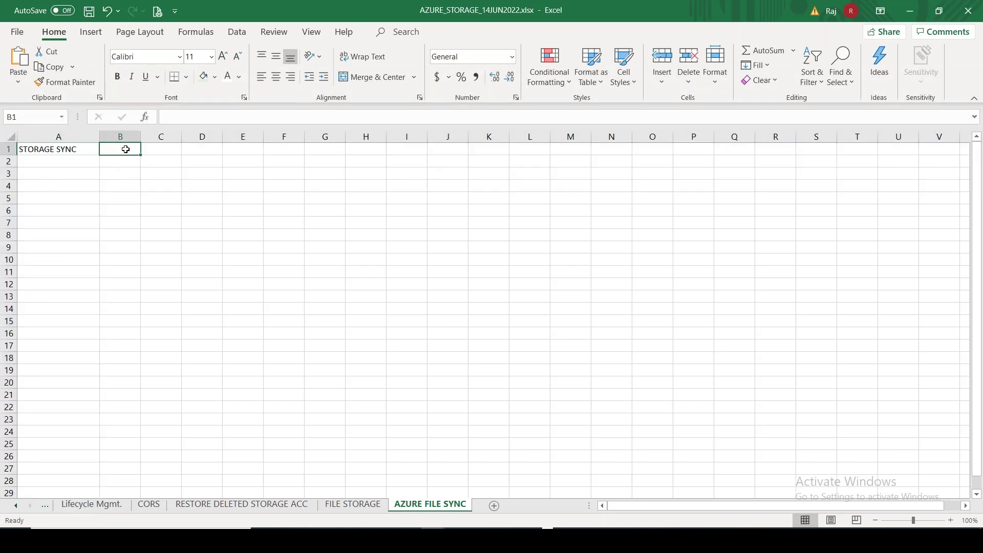
key(ctrl+v)
click(162, 165)
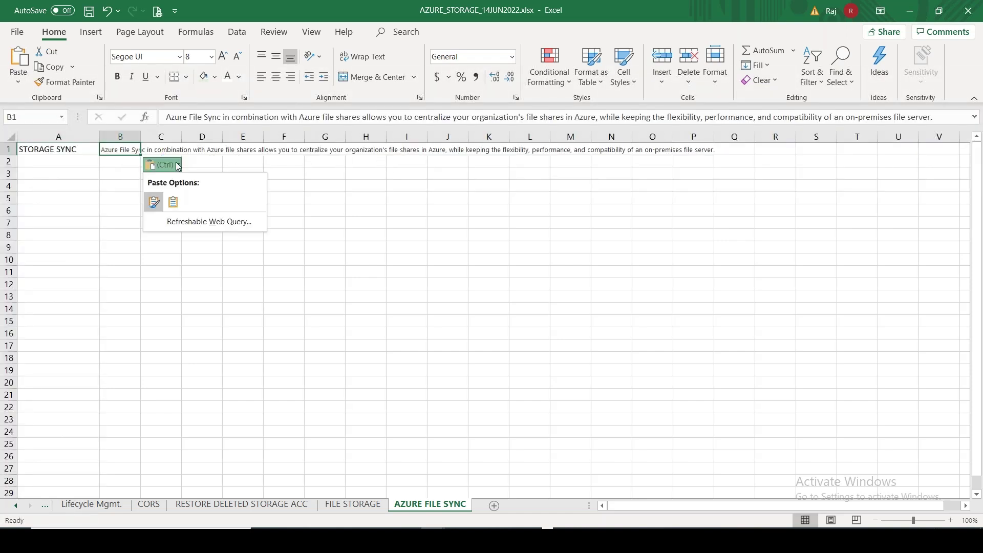
click(173, 201)
Shade the STORAGE SYNC heading cell A1
click(50, 148)
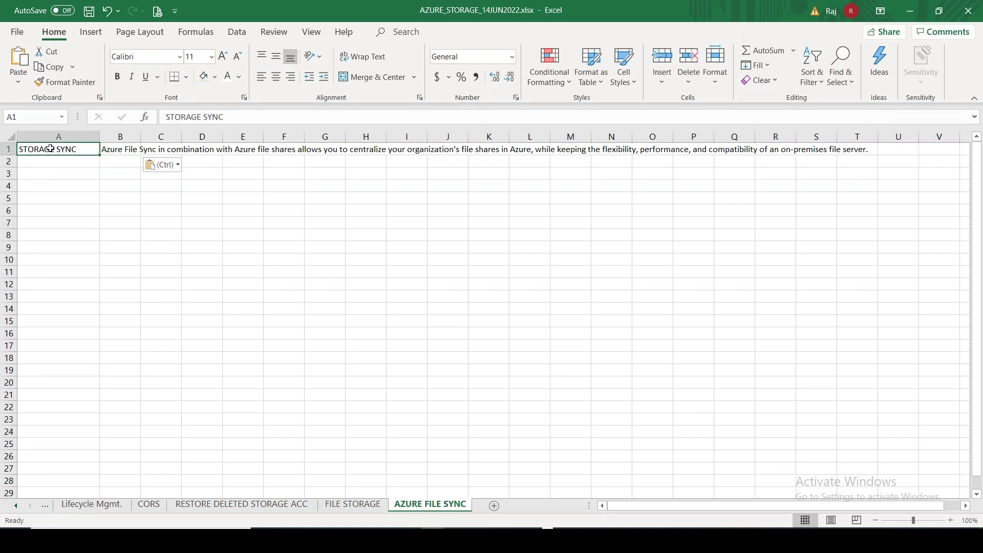
click(203, 77)
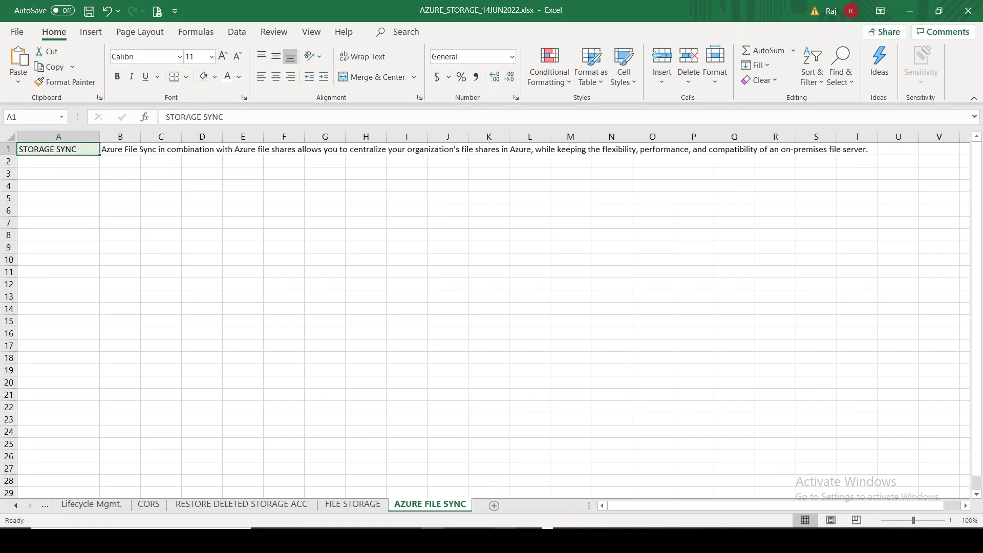
key(alt+Tab)
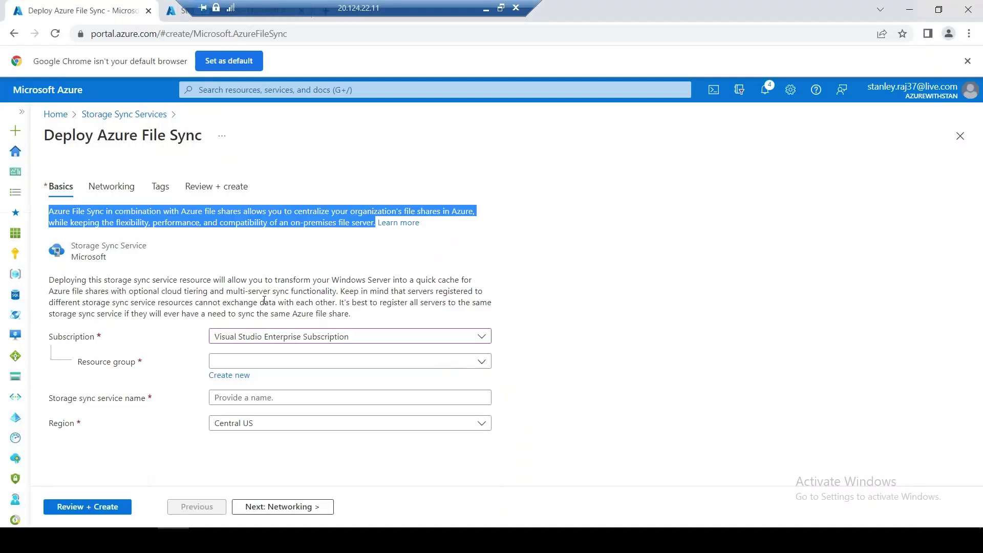
Copy the 'Deploying this storage sync service' paragraph and paste it into Excel cell B3
drag(350, 314, 48, 280)
right_click(110, 295)
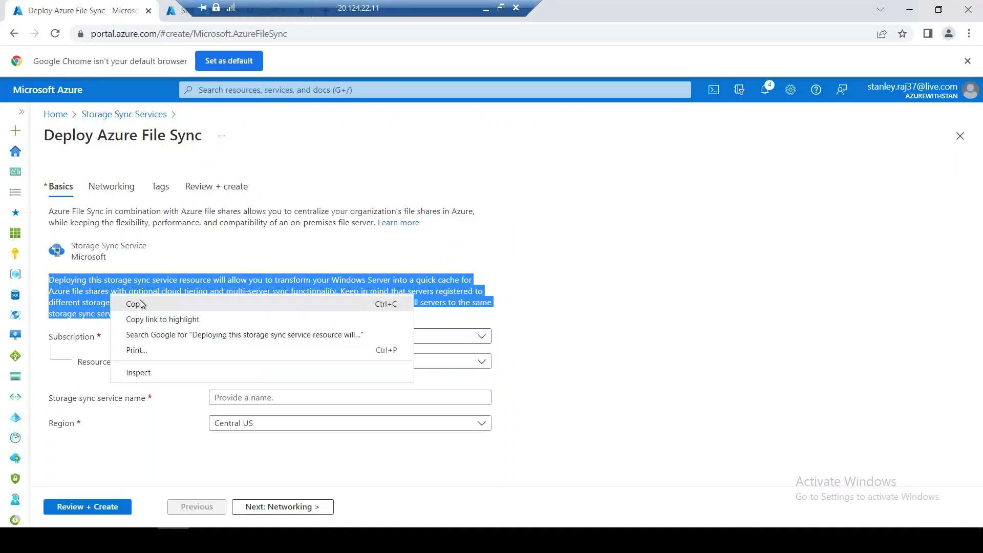
click(136, 304)
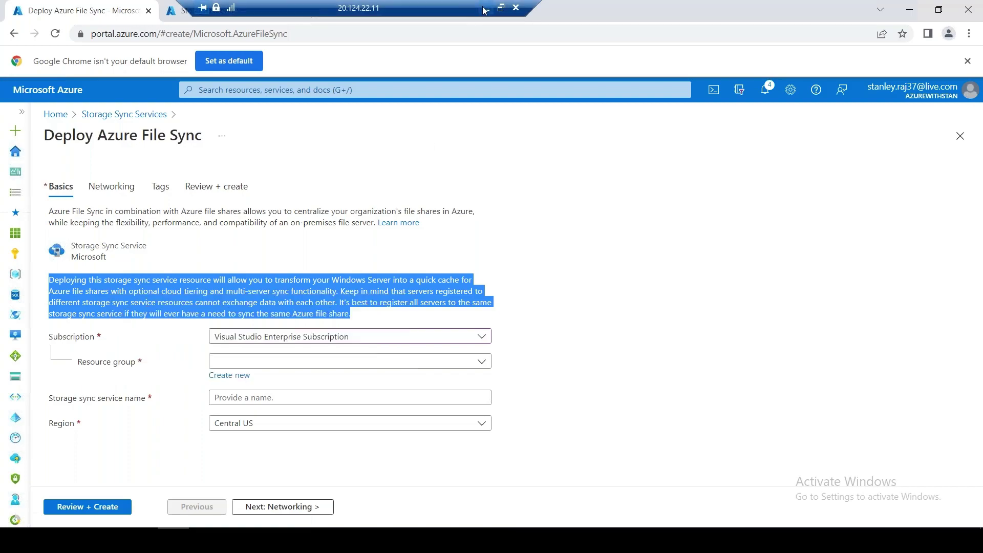
click(483, 9)
double_click(121, 170)
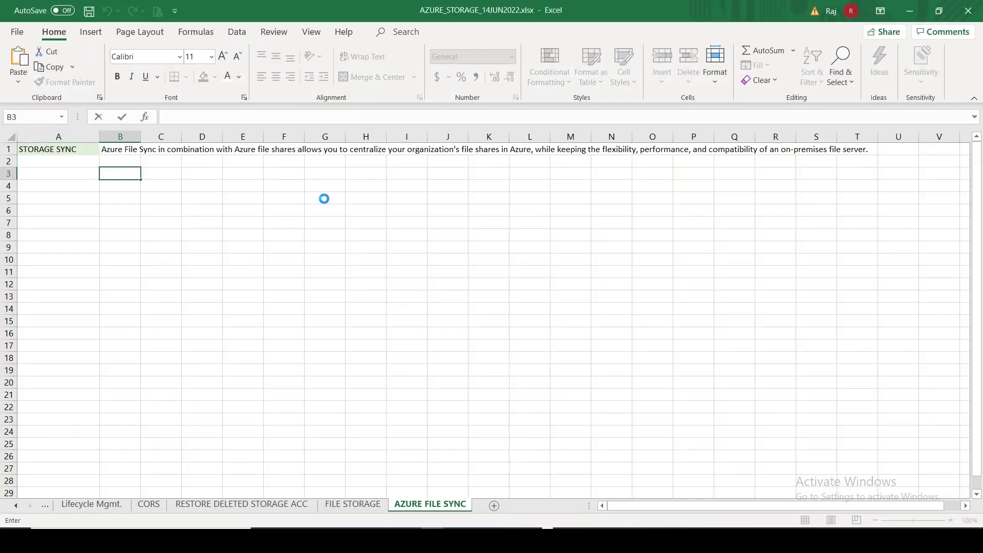
key(ctrl+v)
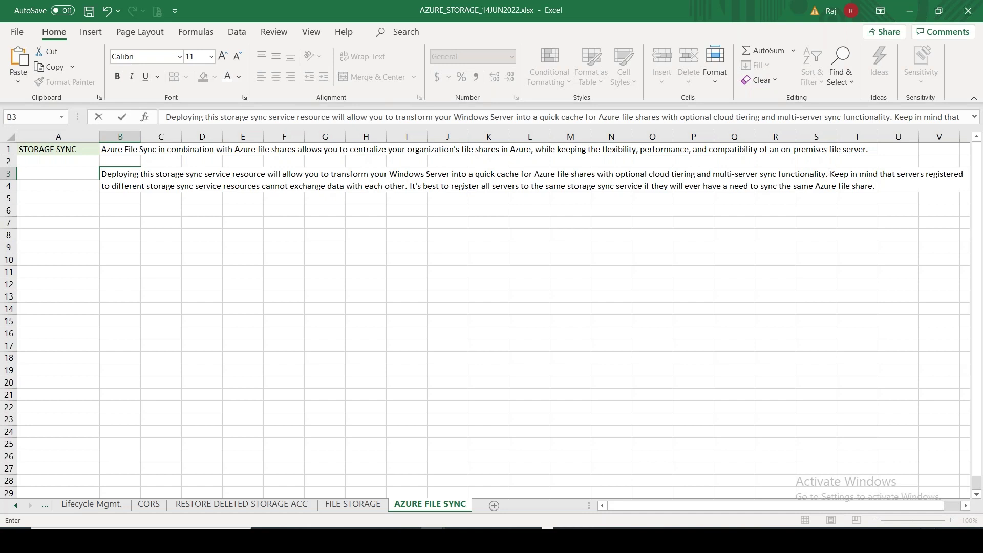
Break the deployment paragraph into one sentence per cell across B3, C4 and D5
drag(862, 186, 876, 187)
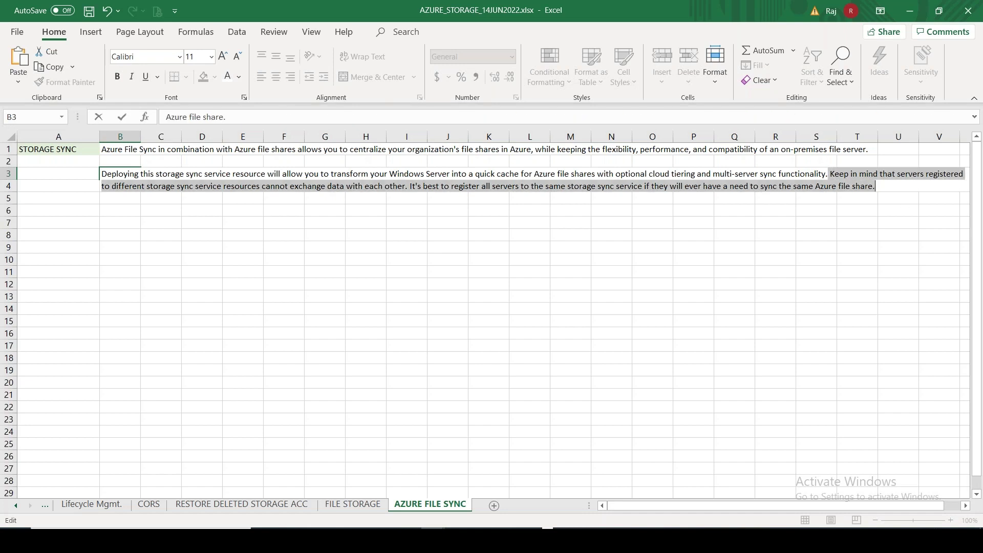
key(BackSpace)
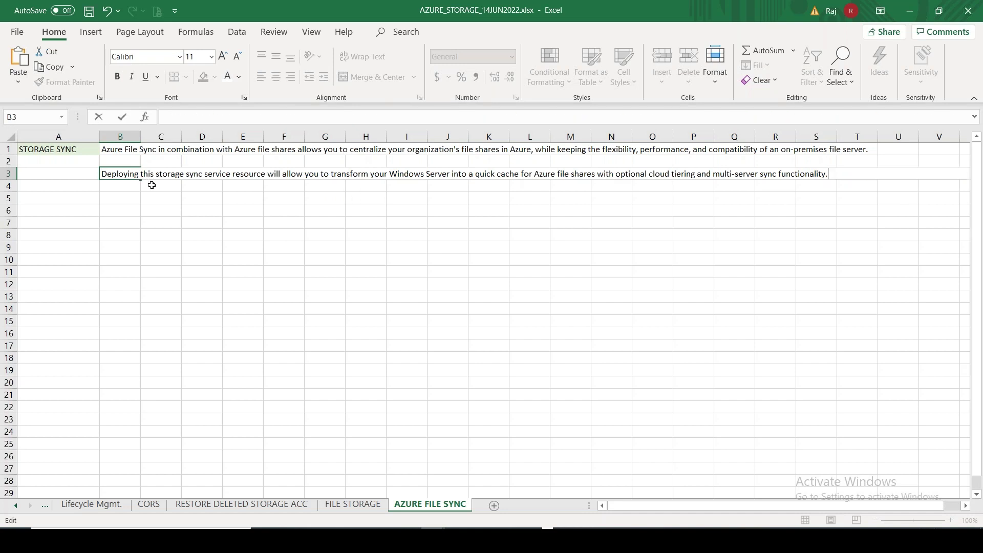
click(152, 186)
key(ctrl+v)
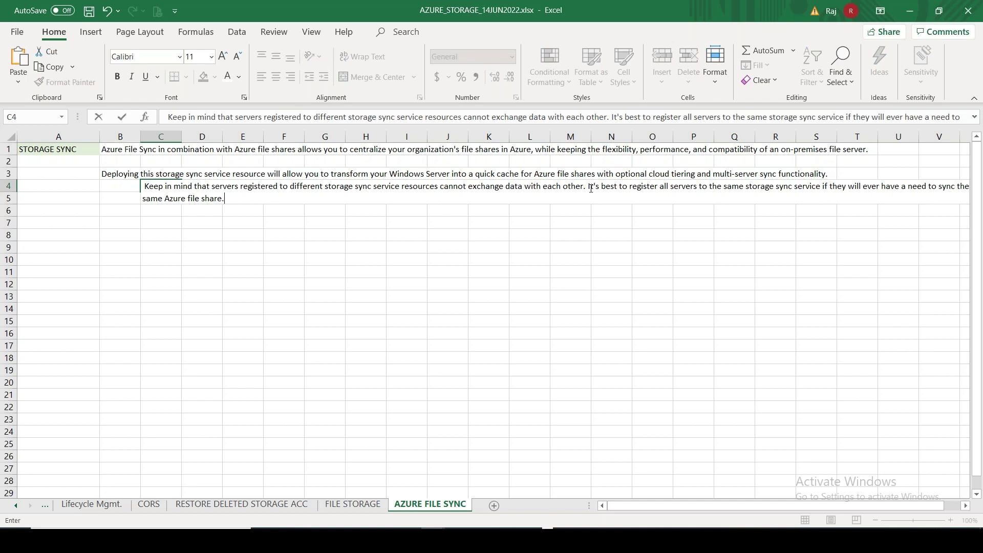
drag(588, 187, 634, 219)
key(BackSpace)
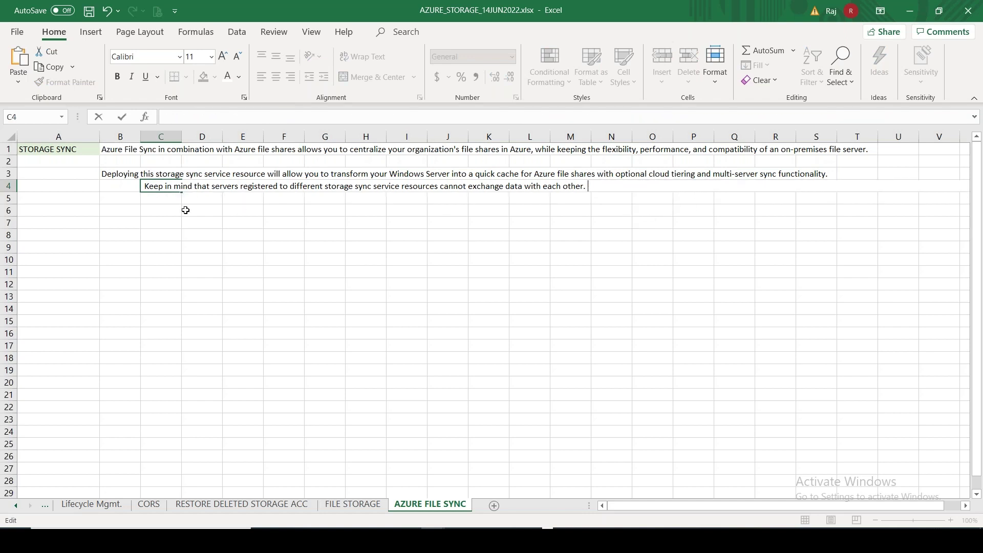
click(207, 200)
key(ctrl+v)
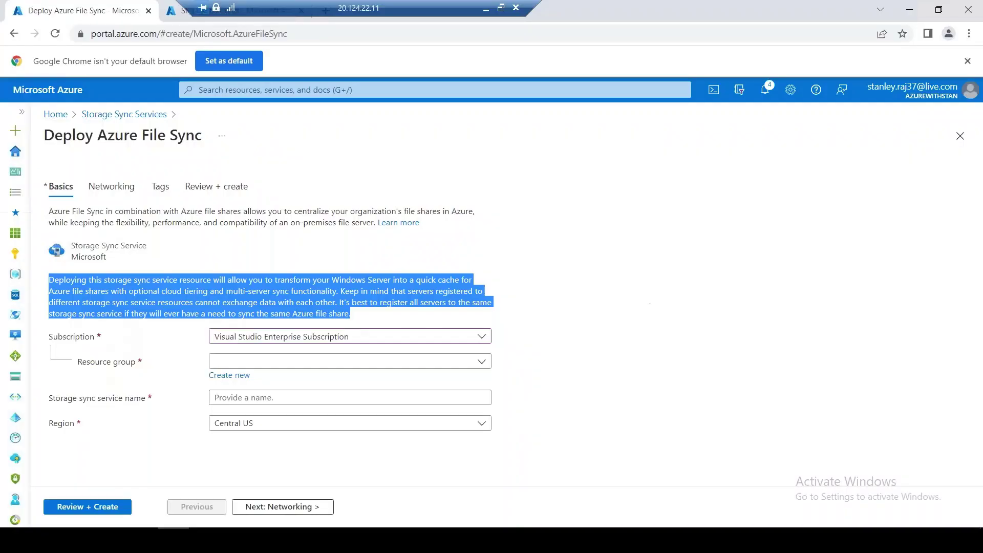
click(506, 290)
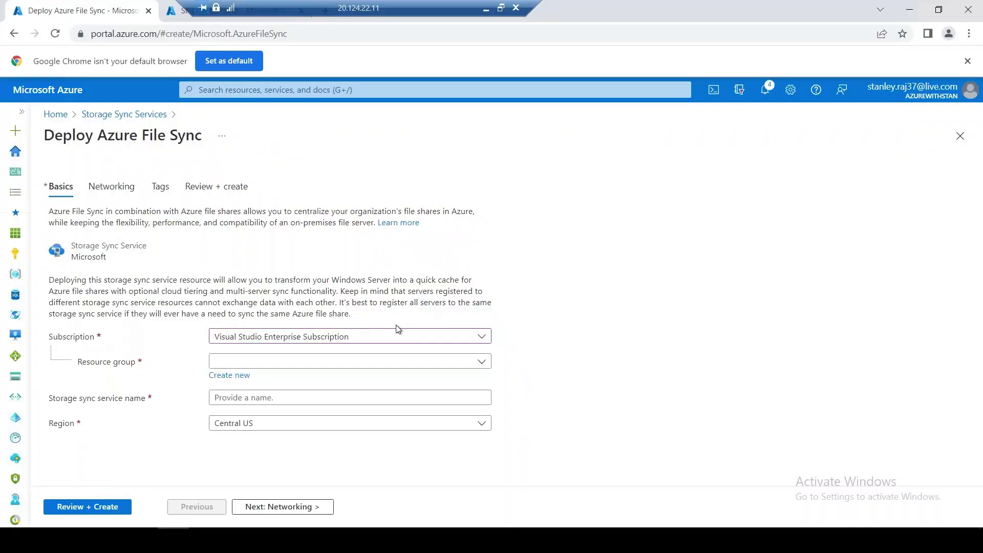
Set resource group STORAGE-RG-01, service name azurefs2onprem and region East US on the sync form
click(287, 362)
click(273, 319)
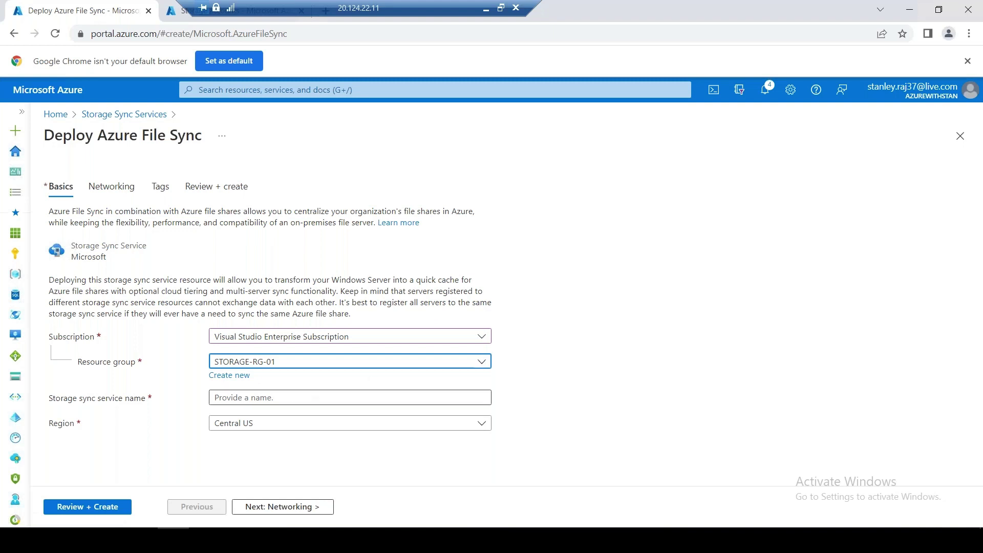
click(289, 396)
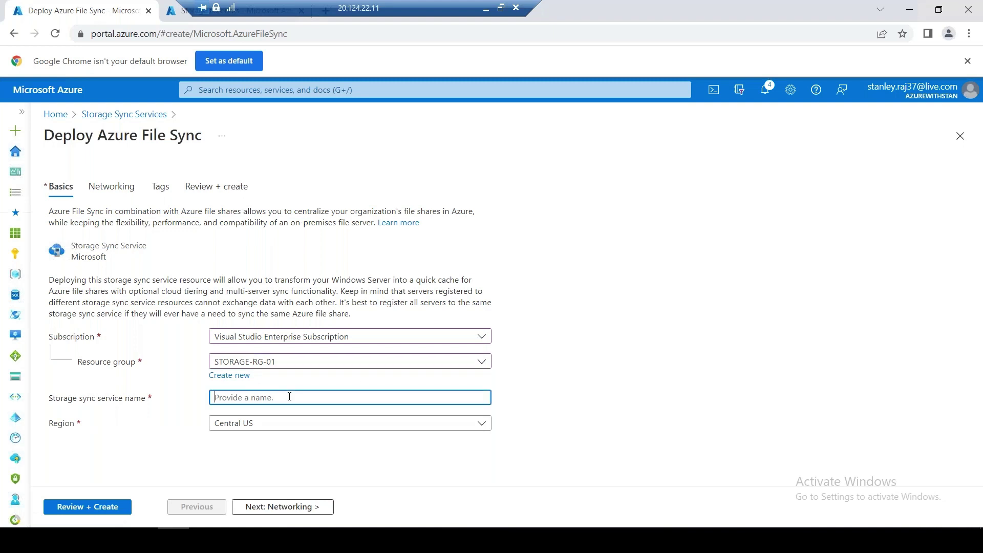
text(azurefs2)
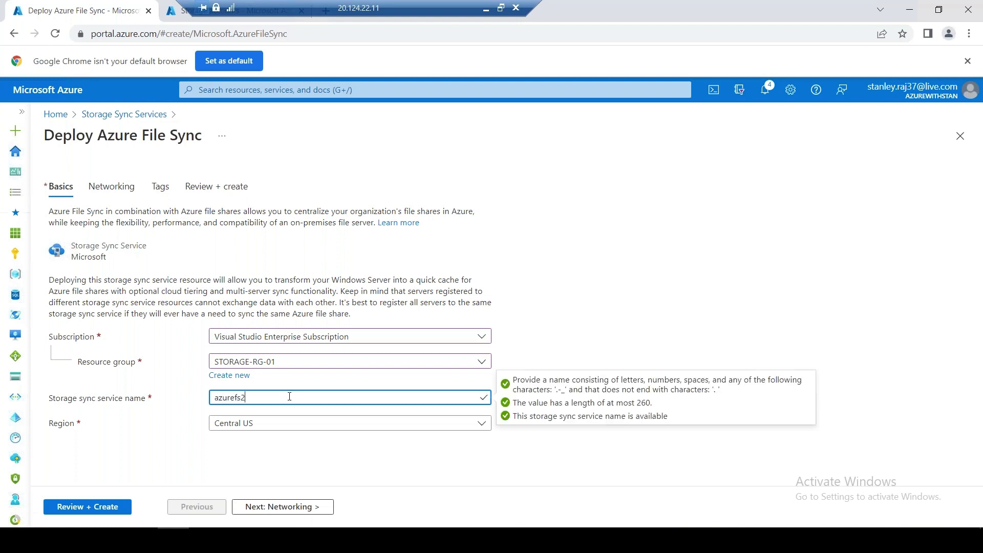
text(onprem)
click(268, 426)
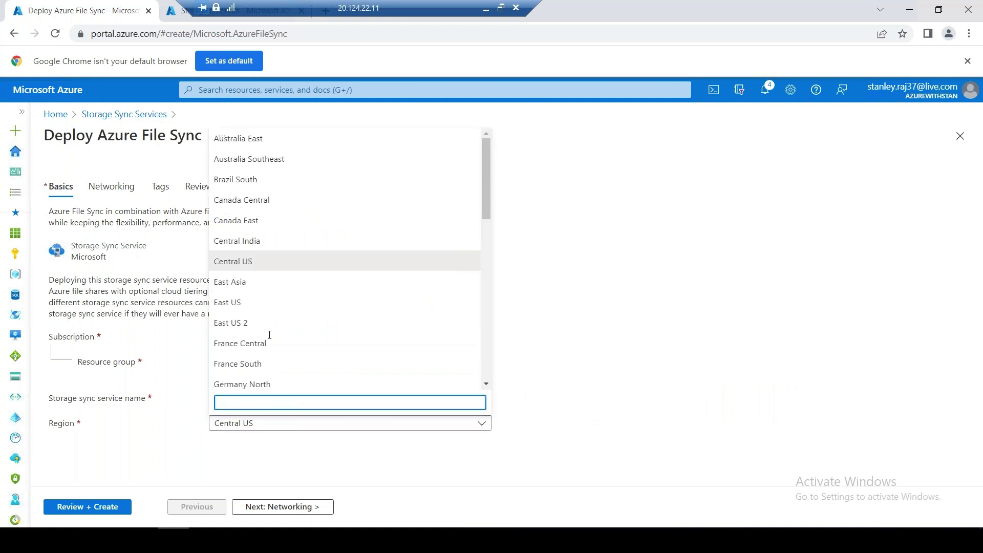
click(245, 306)
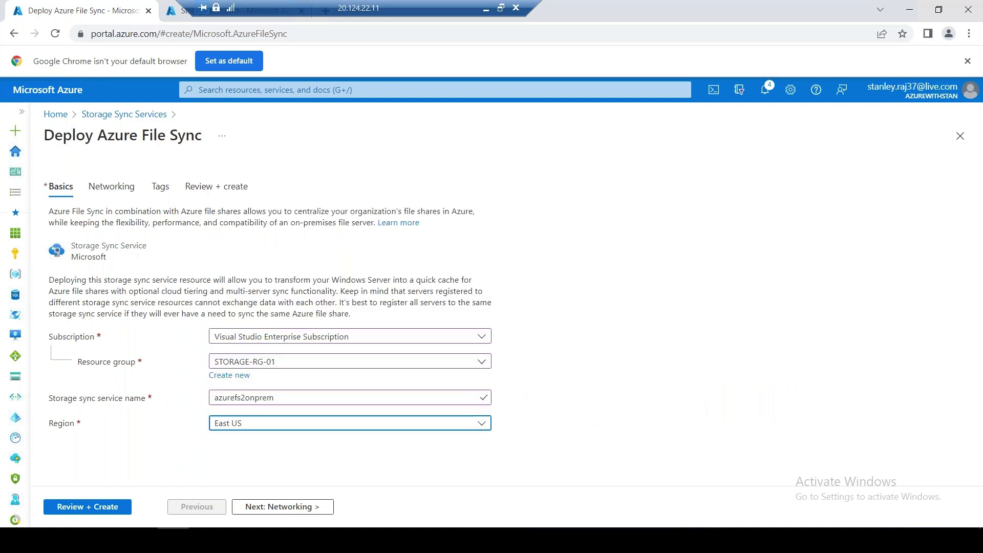
click(749, 286)
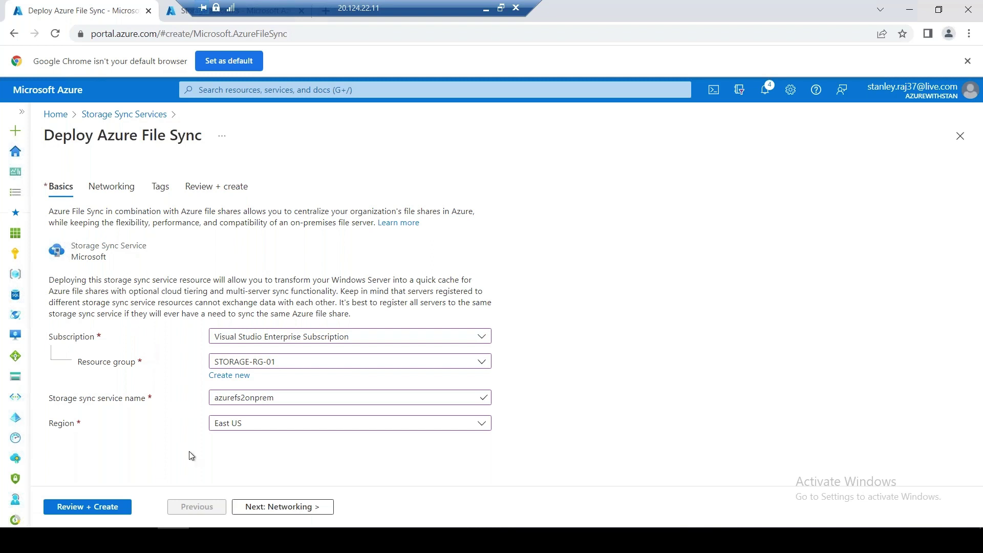
Copy the network connectivity paragraph from the Networking page
click(258, 508)
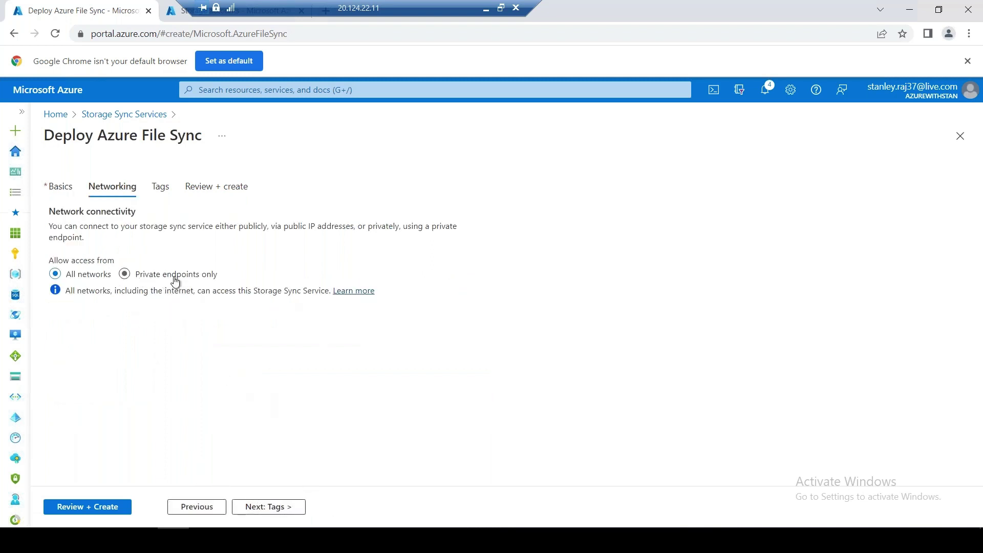
drag(85, 238, 48, 225)
right_click(121, 237)
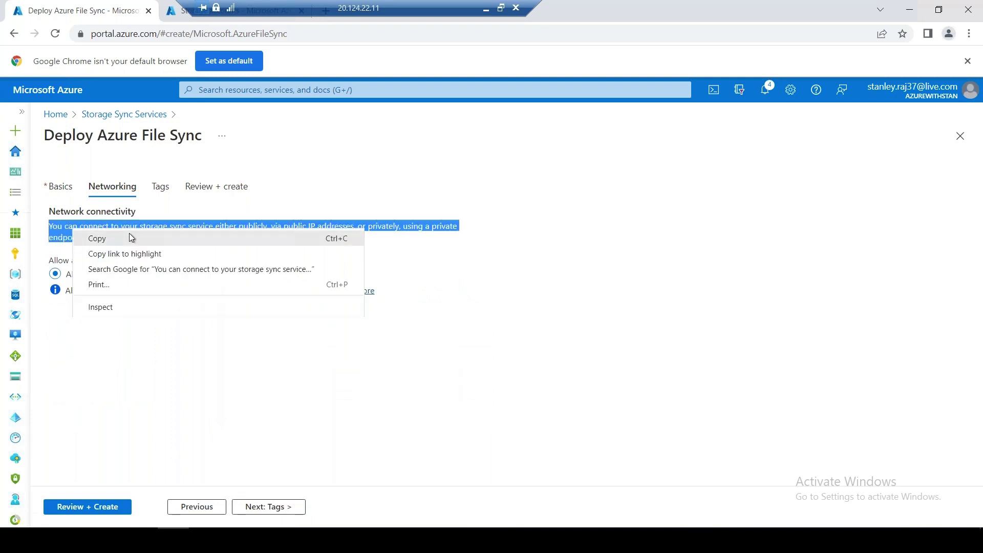
click(132, 239)
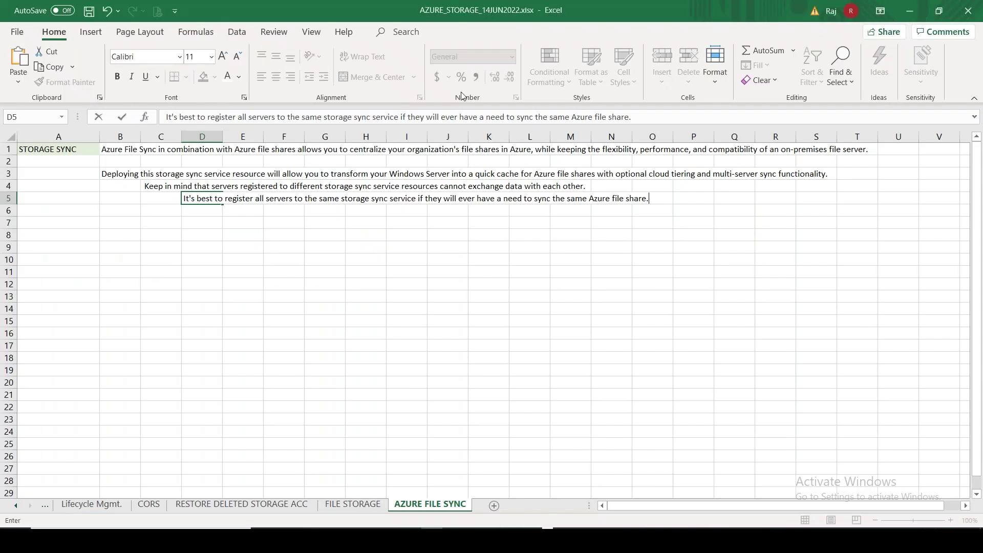
Paste the connectivity sentence into B7 and label A7 'Private Endpoint'
click(119, 218)
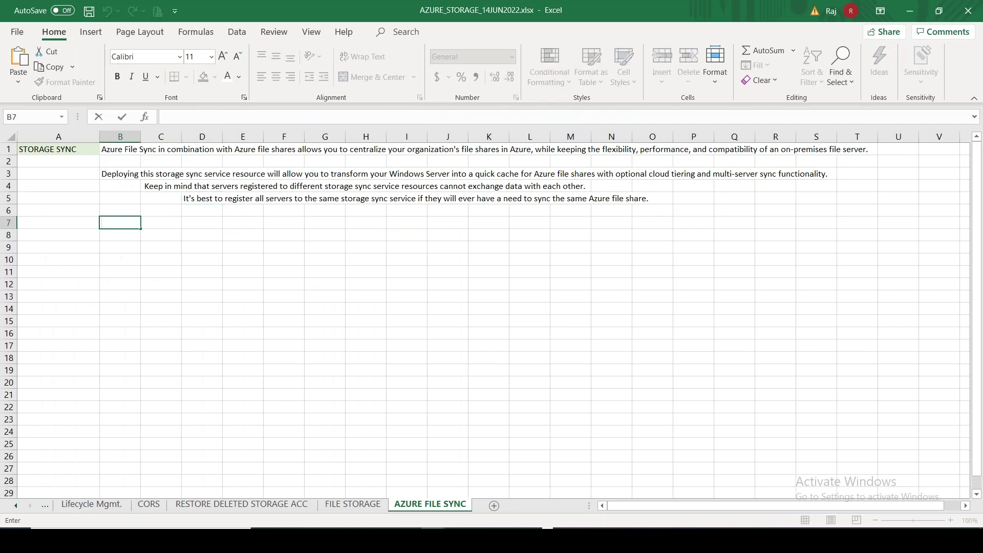
key(ctrl+v)
click(52, 225)
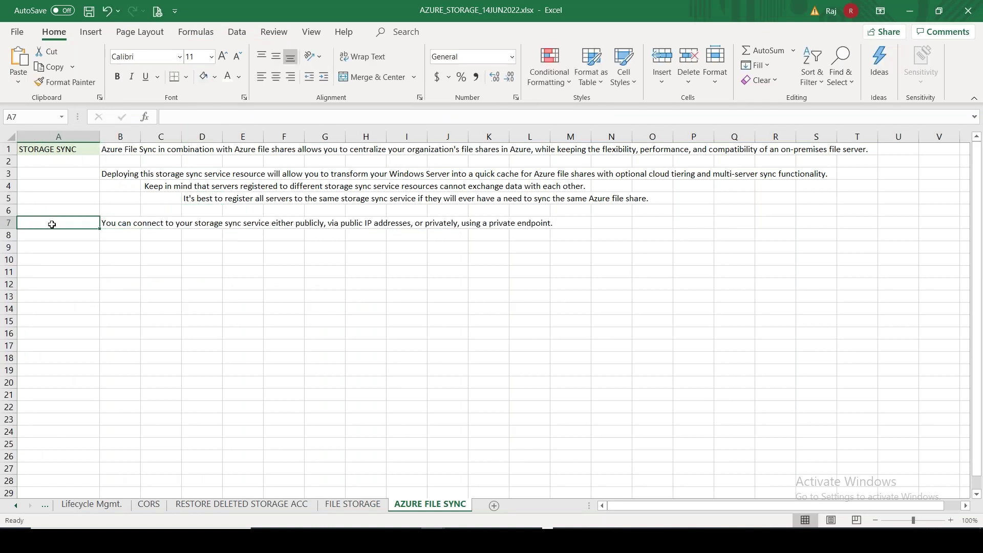
text(Priva)
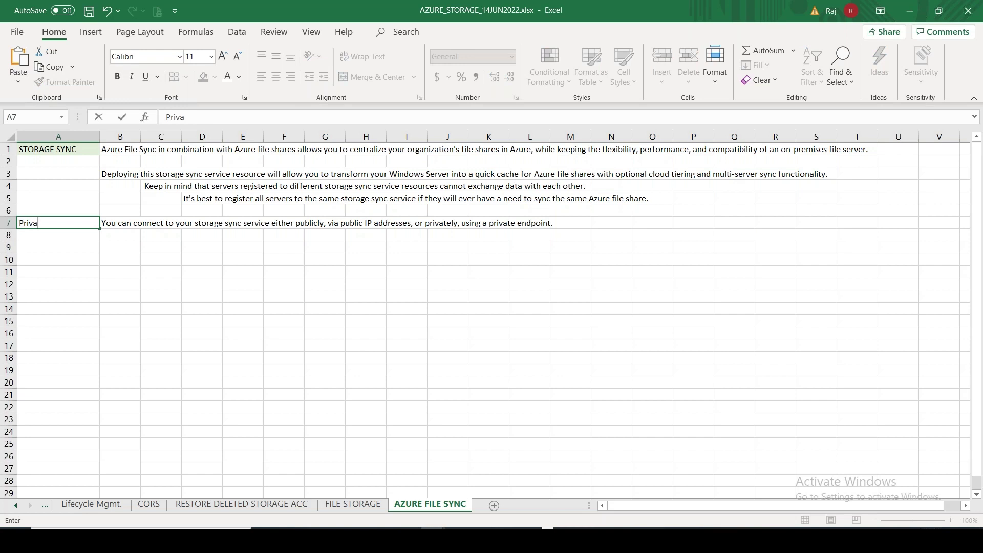
text(te Endpoint)
key(Return)
Note the connection options S2S VPN in C8 and ExpressRoute in E8
click(120, 235)
click(161, 235)
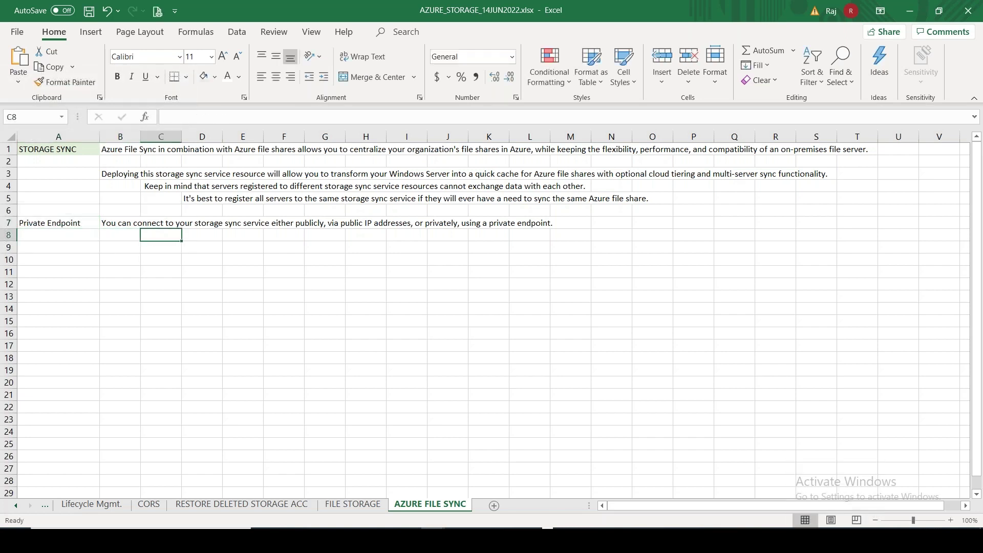
text(S2S)
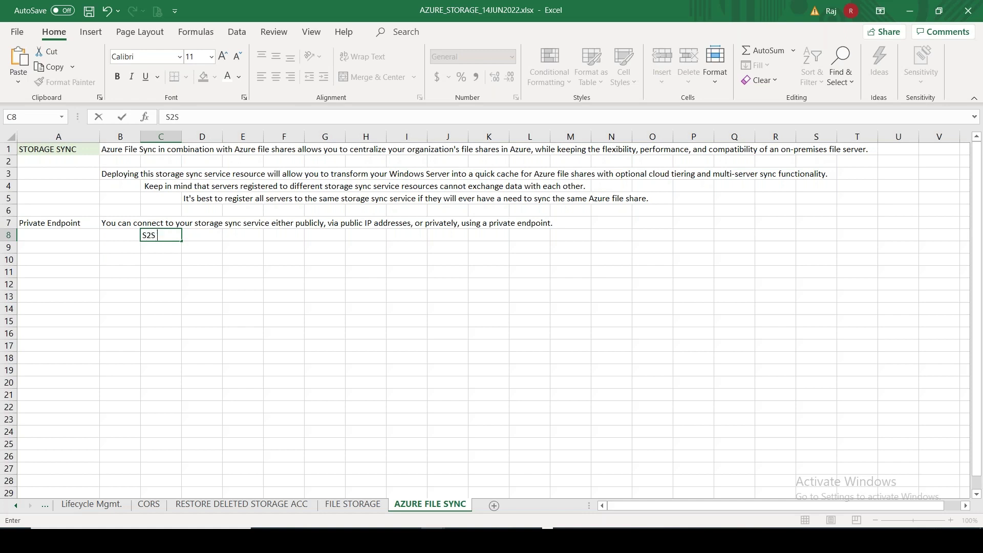
text( VPN)
click(201, 235)
click(242, 235)
text(Ex)
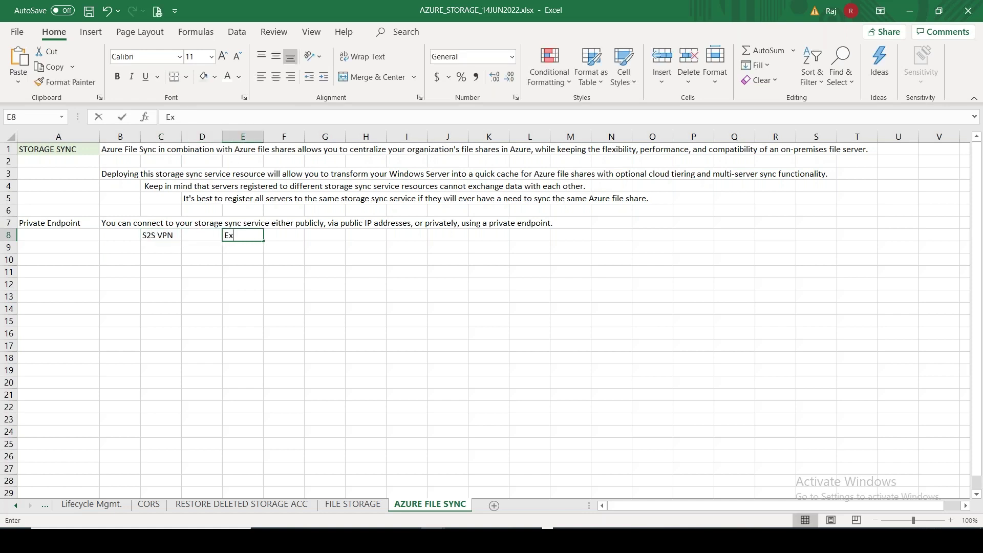
text(pressRoute)
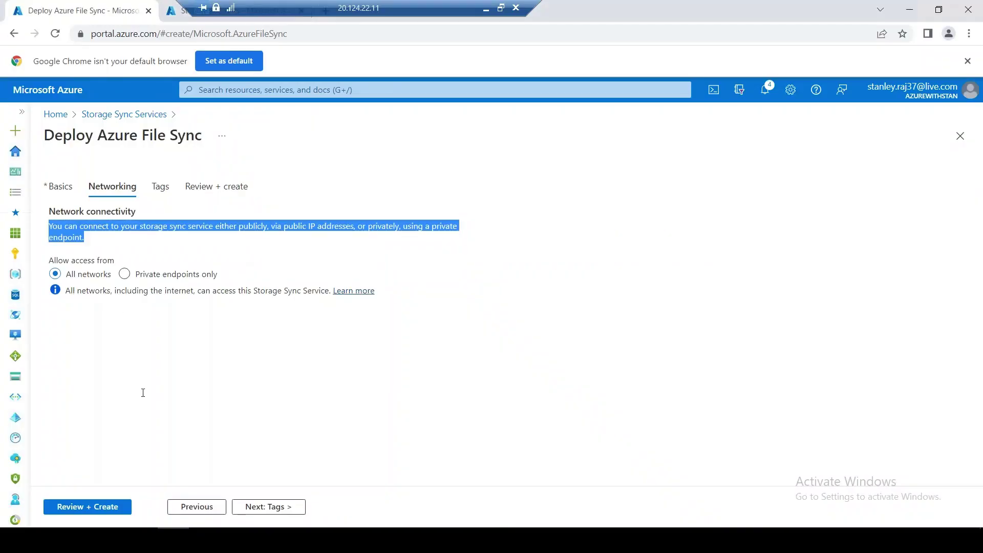
Review and create the azurefs2onprem storage sync service with network access left open to all networks
click(210, 476)
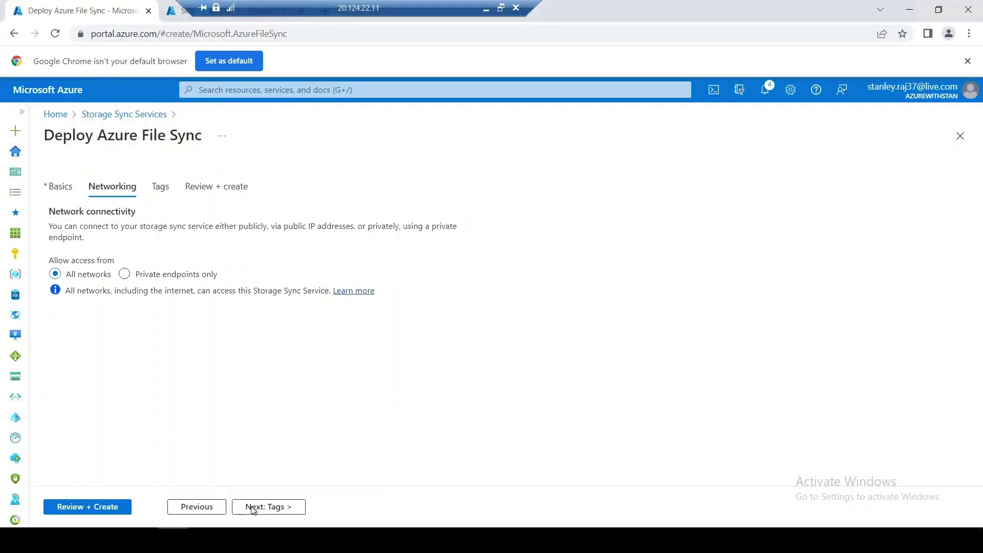
click(87, 507)
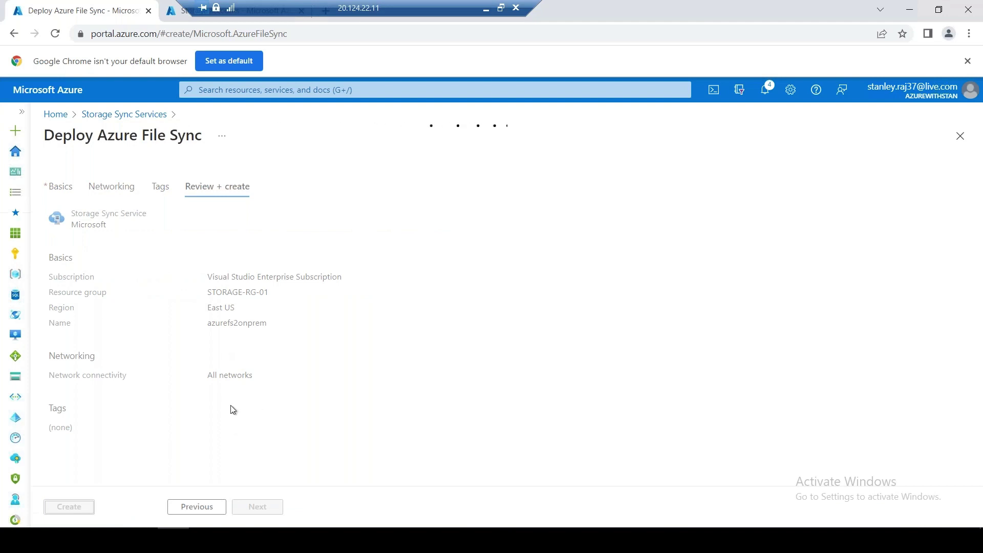
click(76, 507)
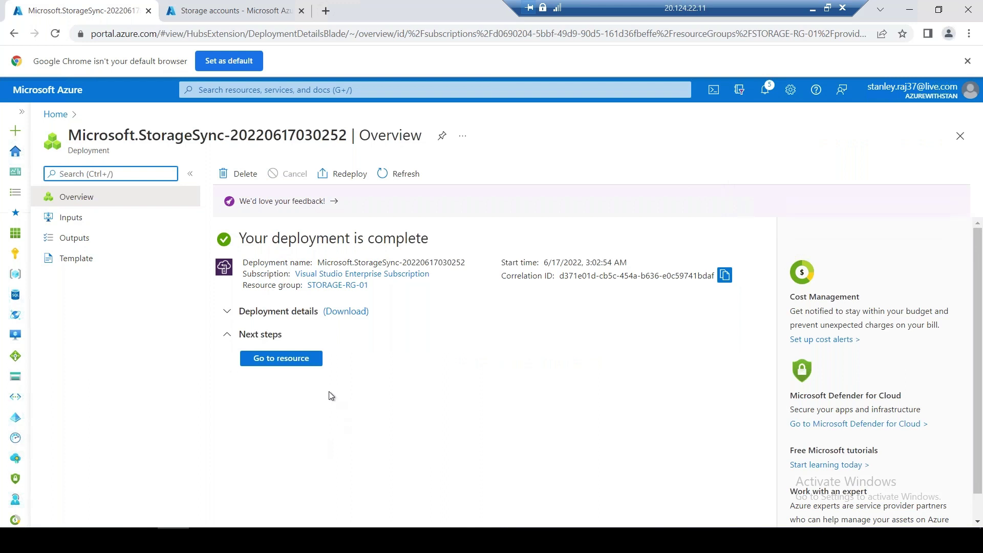
Open the deployed azurefs2onprem resource, check its empty Sync groups list, then view Getting Started
click(313, 359)
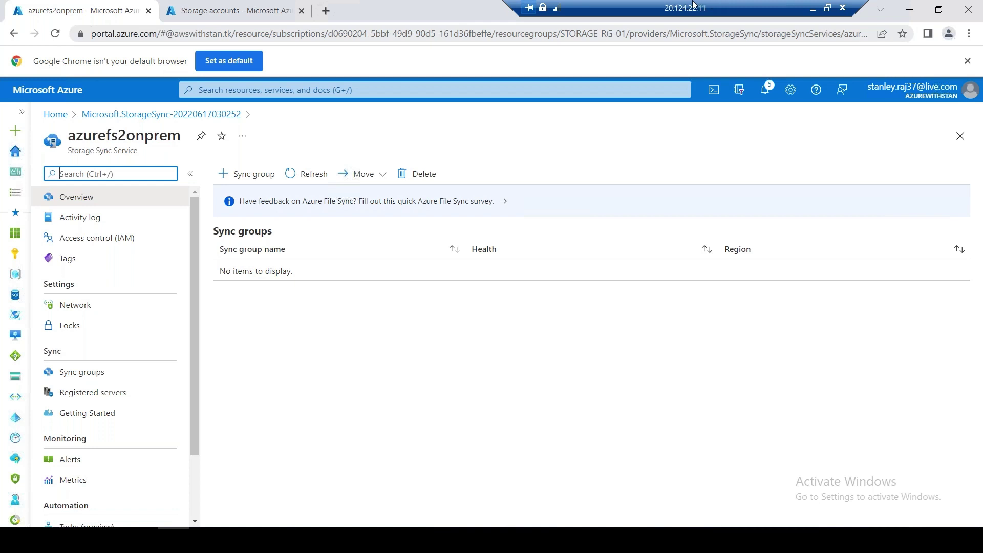
drag(702, 6, 499, 4)
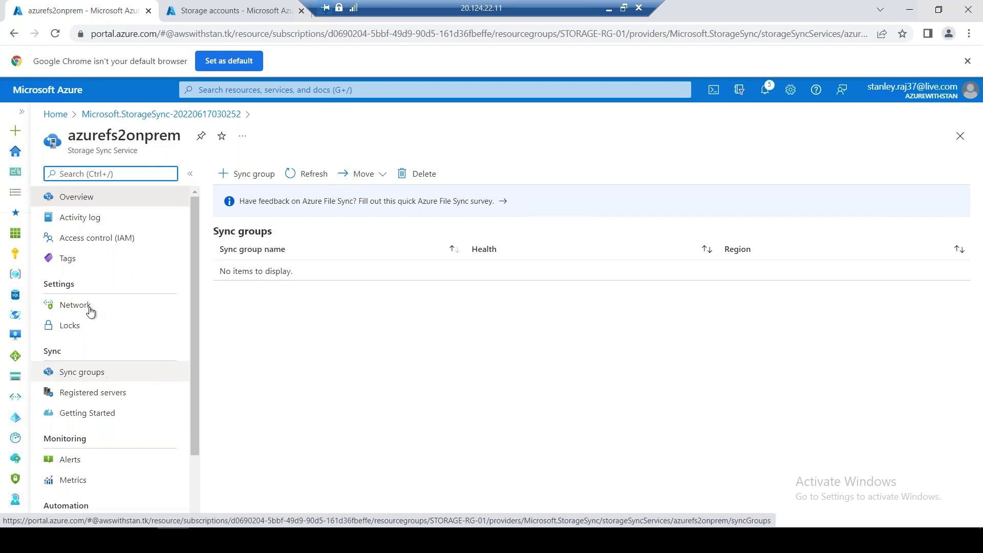
click(93, 373)
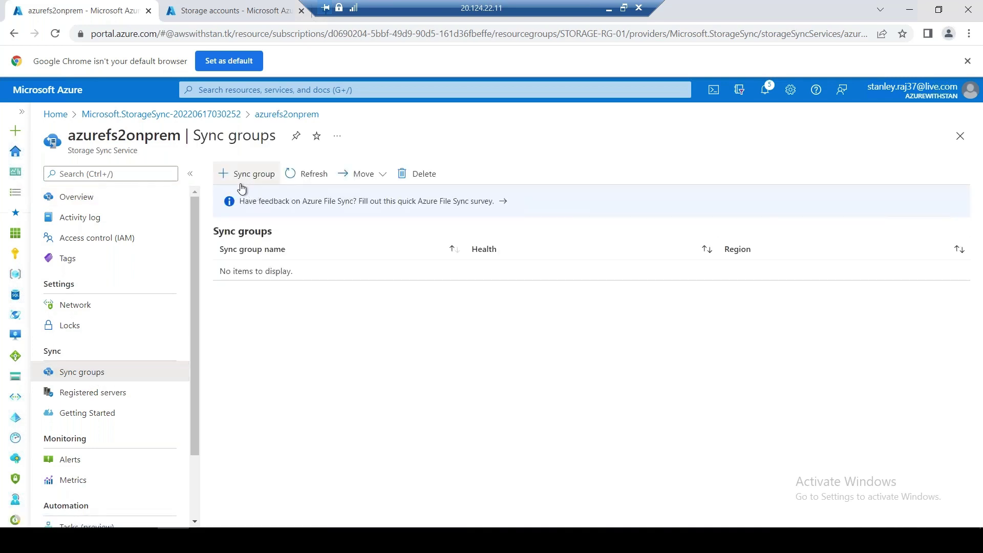
click(107, 419)
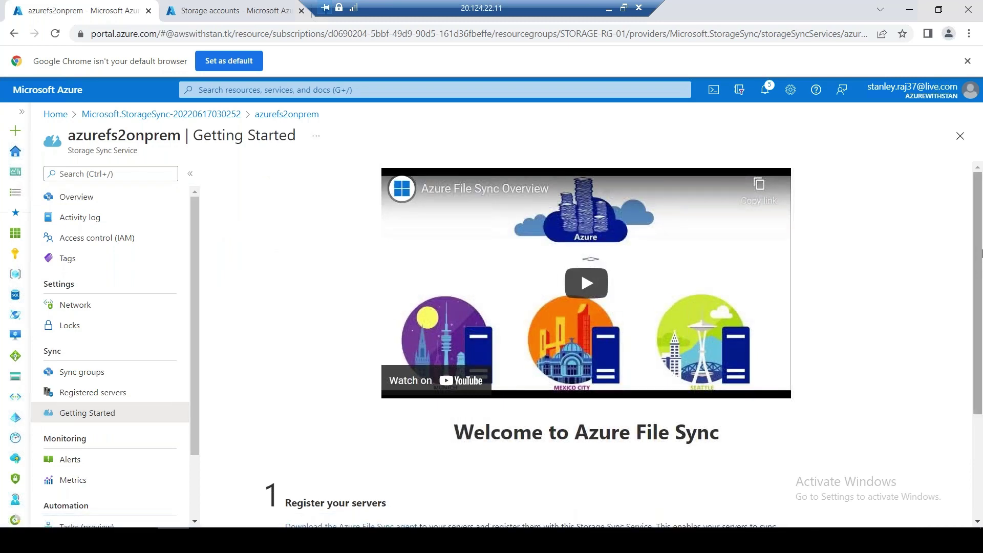
Open the 'Download the Azure File Sync agent' link in a new browser tab and switch to it
drag(980, 321, 979, 431)
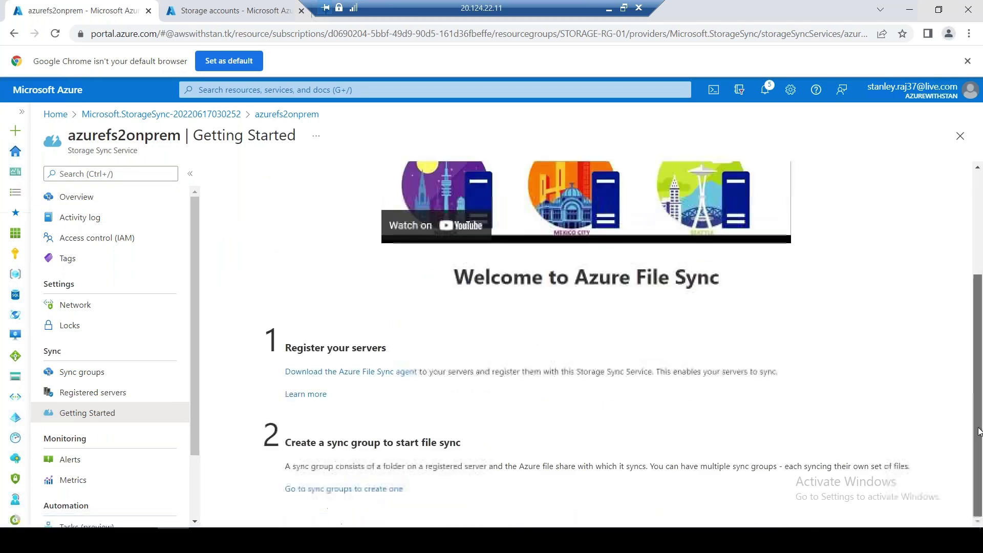
right_click(376, 379)
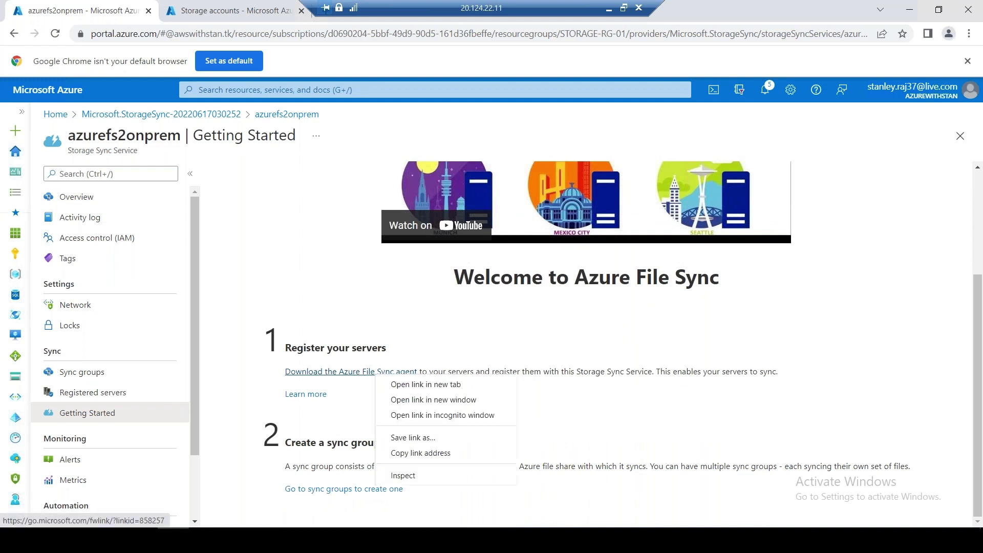
click(435, 384)
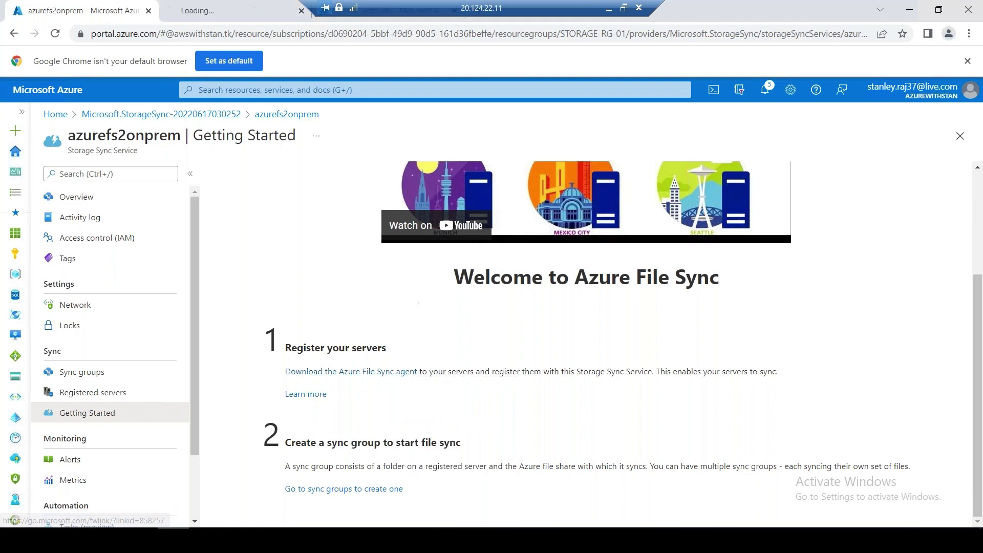
click(247, 13)
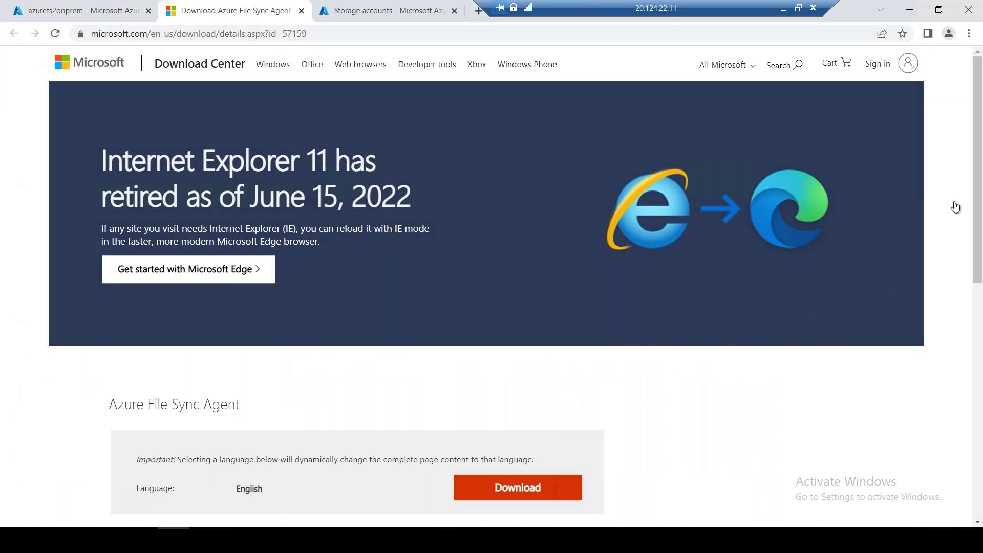
Expand System Requirements, copy the Supported Operating System line, and return to the local Excel workbook
drag(978, 228, 980, 313)
scroll(981, 313, down, 3)
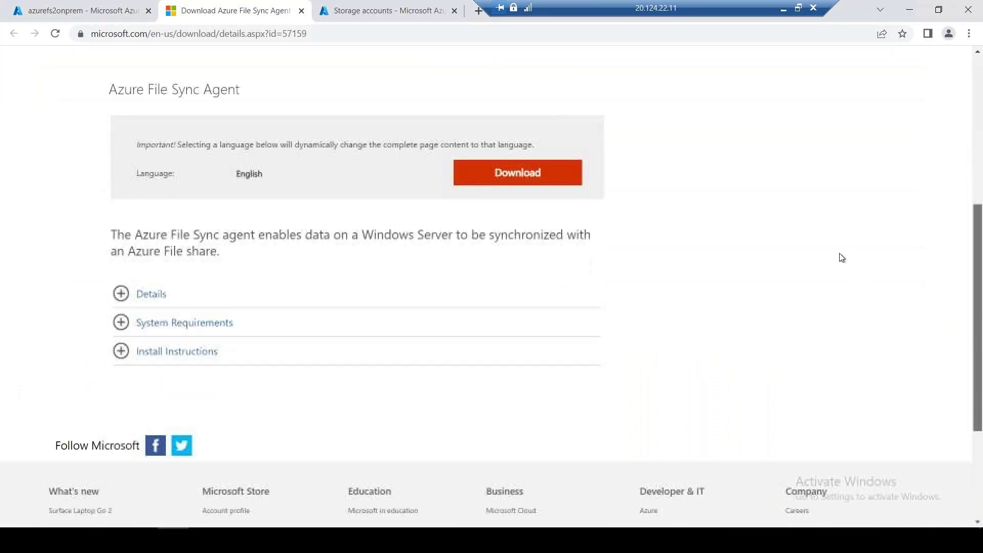
click(124, 327)
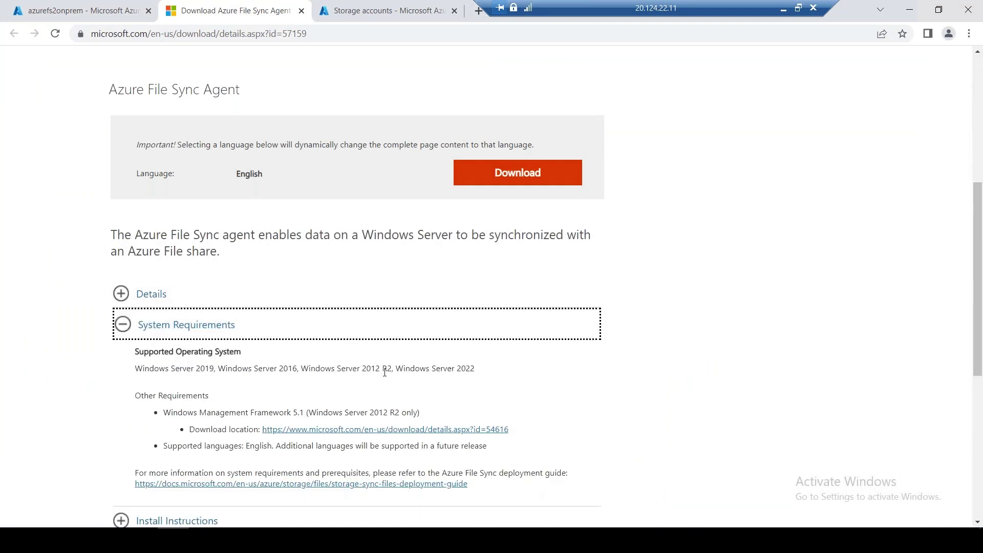
drag(356, 367, 386, 367)
drag(476, 365, 160, 368)
key(ctrl+c)
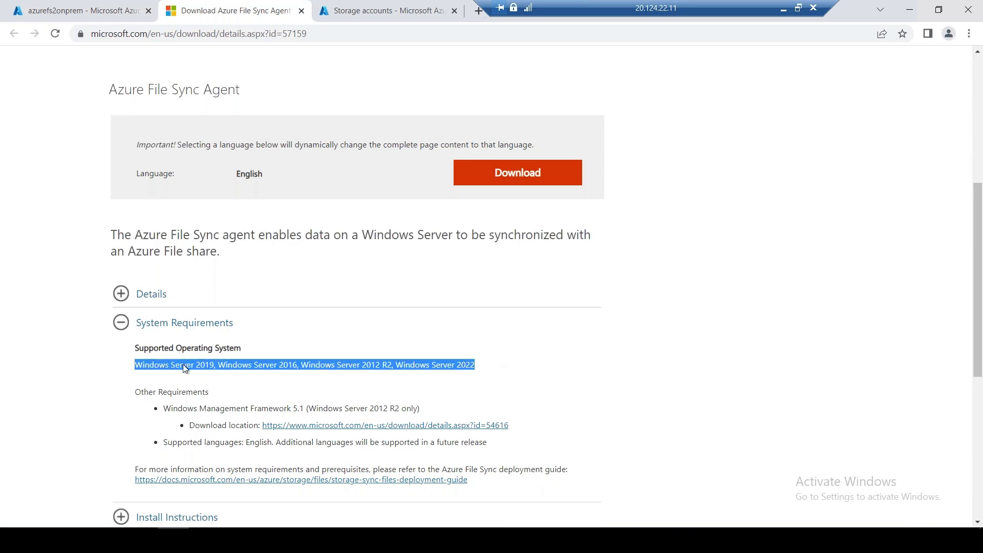
mouse_move(591, 21)
mouse_down()
mouse_move(626, 7)
mouse_move(527, 21)
mouse_move(582, 14)
mouse_up()
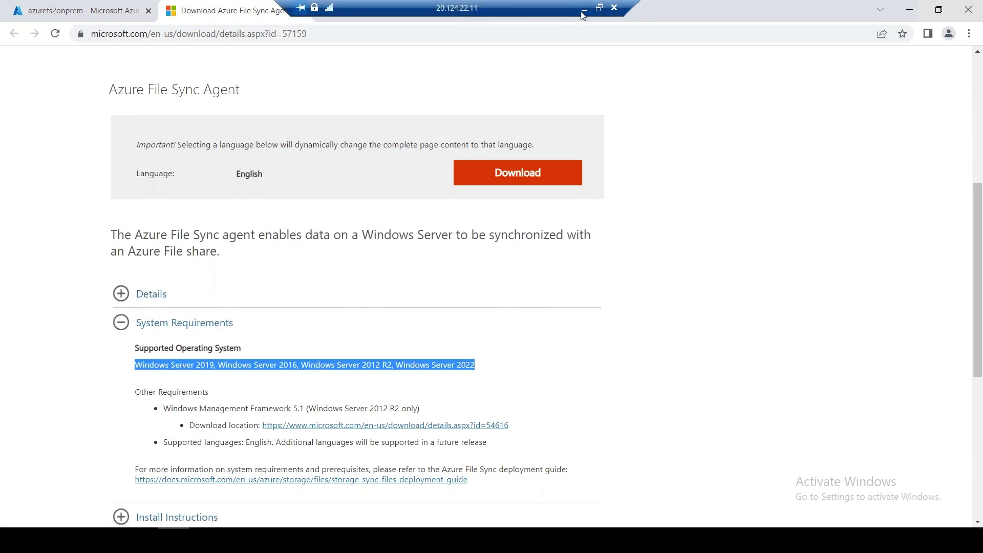
click(584, 9)
Paste the Windows Server 2019, 2016, 2012 R2 and 2022 list into cell B10
double_click(110, 259)
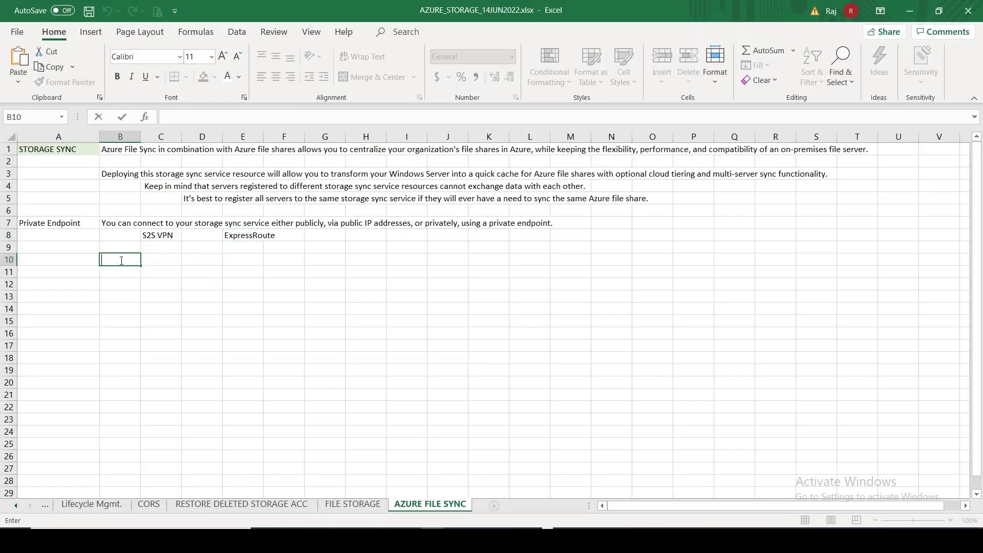
key(ctrl+v)
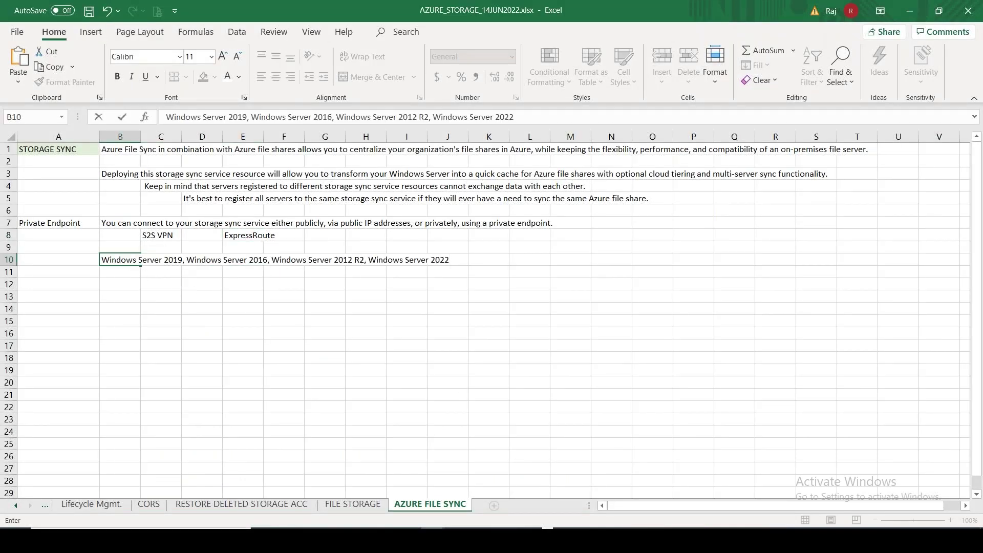
key(alt+Tab)
drag(441, 408, 164, 409)
click(162, 408)
click(418, 408)
Copy the Windows Management Framework 5.1 (Windows Server 2012 R2 only) requirement into Excel cell C11
click(426, 410)
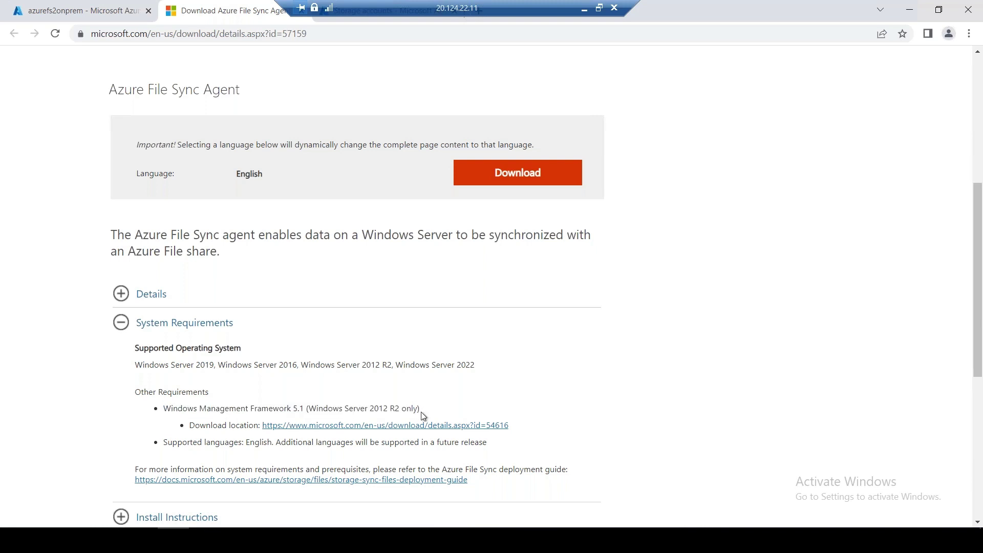
triple_click(422, 415)
key(ctrl+c)
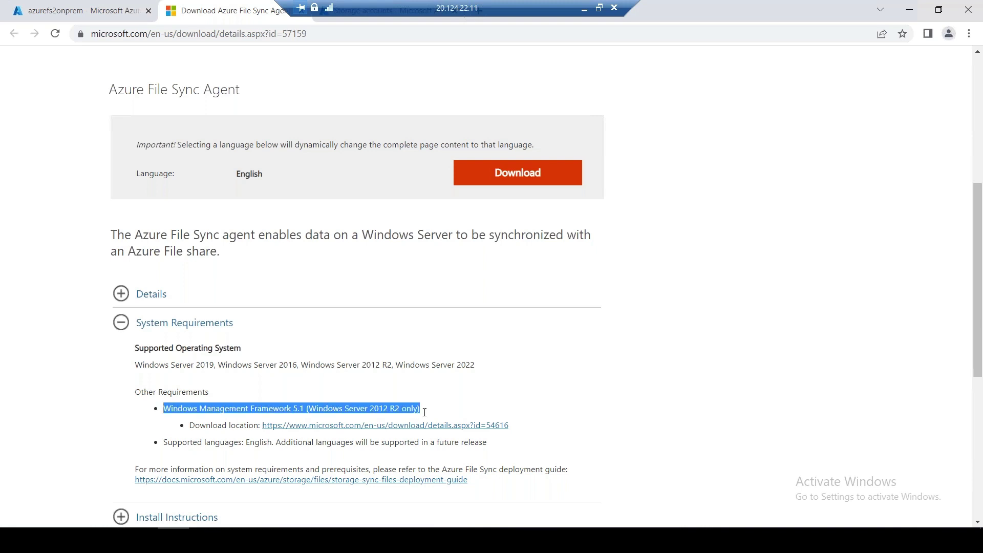
click(584, 9)
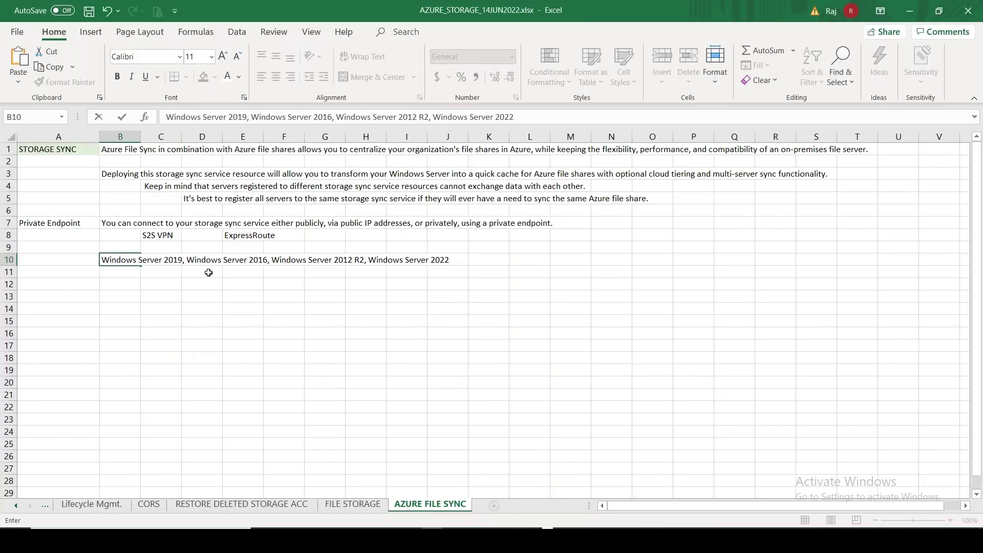
click(156, 272)
key(ctrl+v)
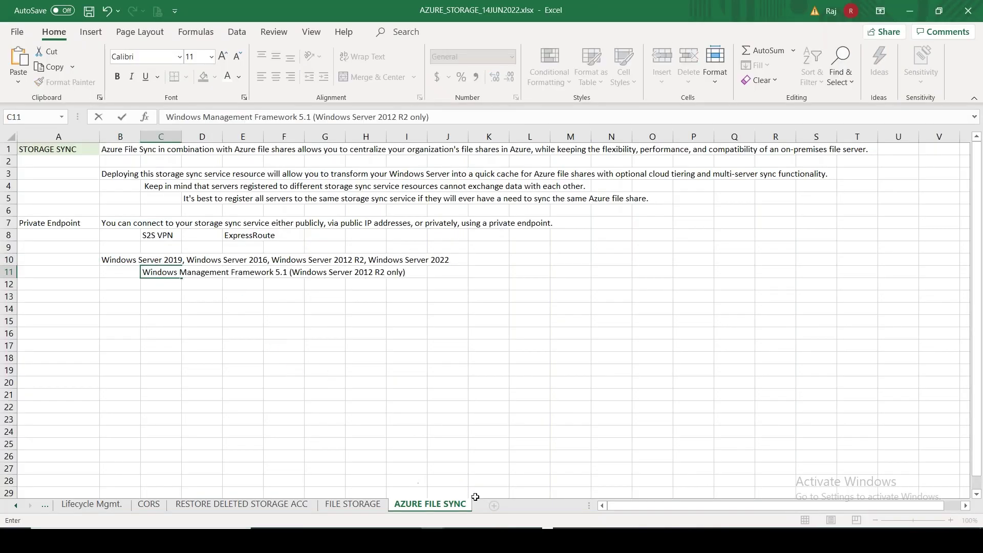
key(alt+Tab)
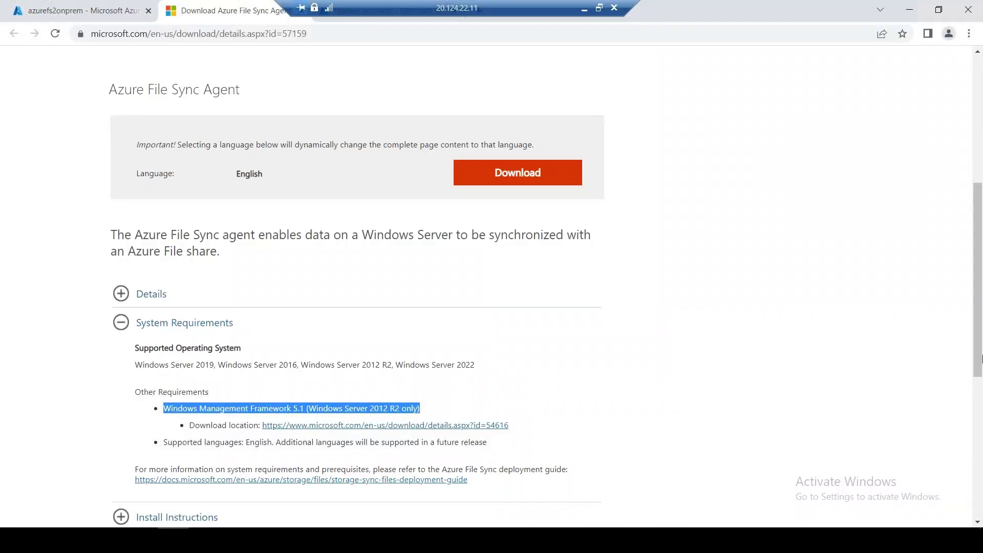
scroll(980, 378, down, 4)
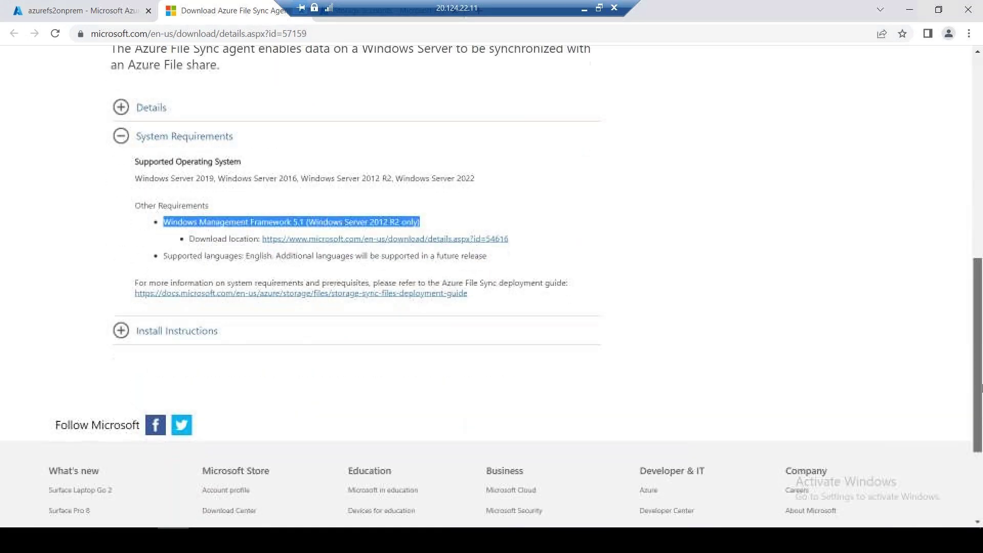
scroll(980, 387, up, 5)
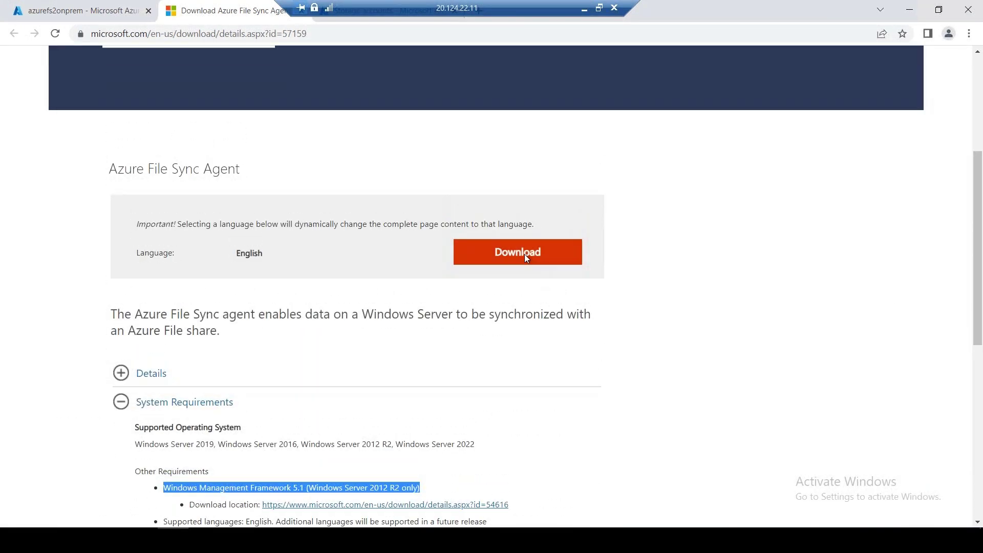
Open the agent file list and check the server's Windows version with cmd and winver
click(526, 258)
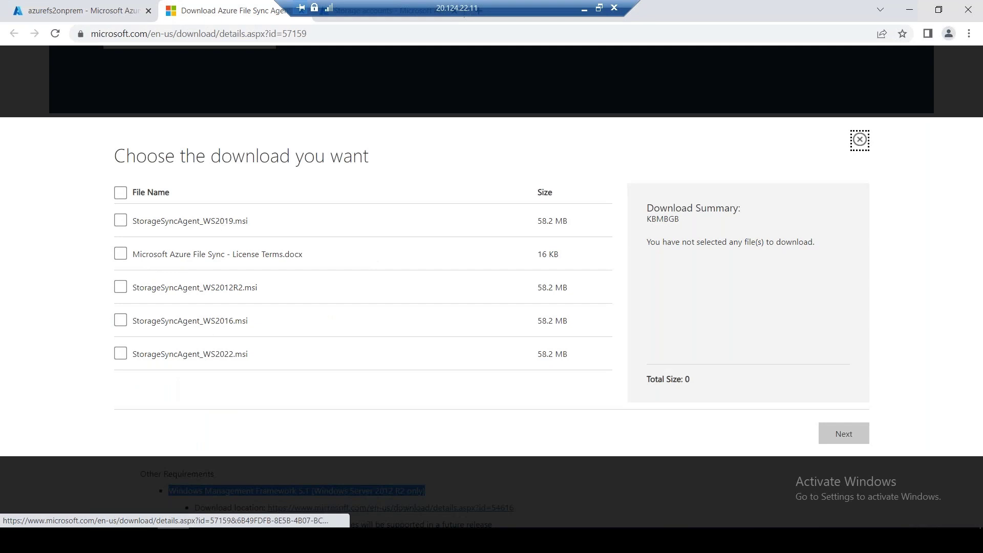
right_click(11, 540)
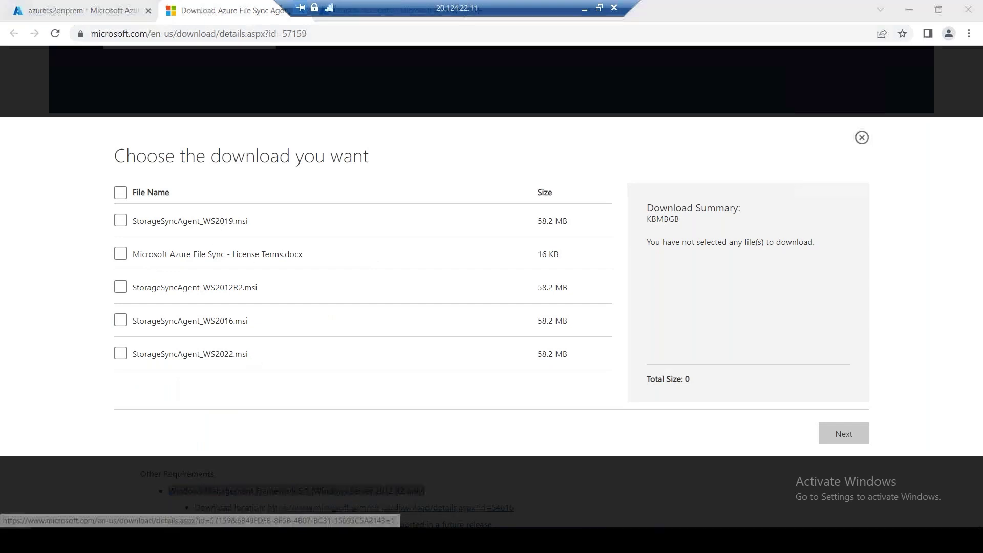
click(68, 475)
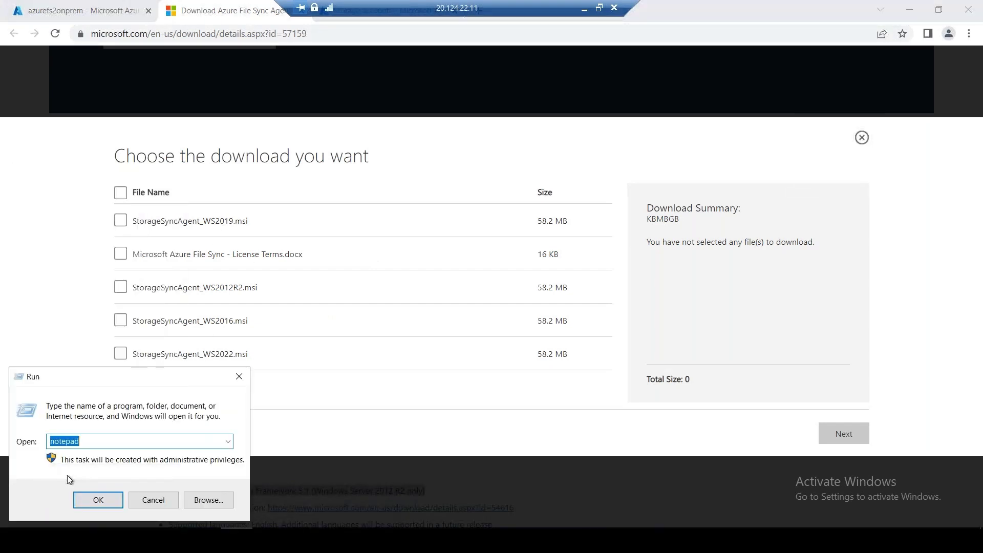
text(cmd)
key(Return)
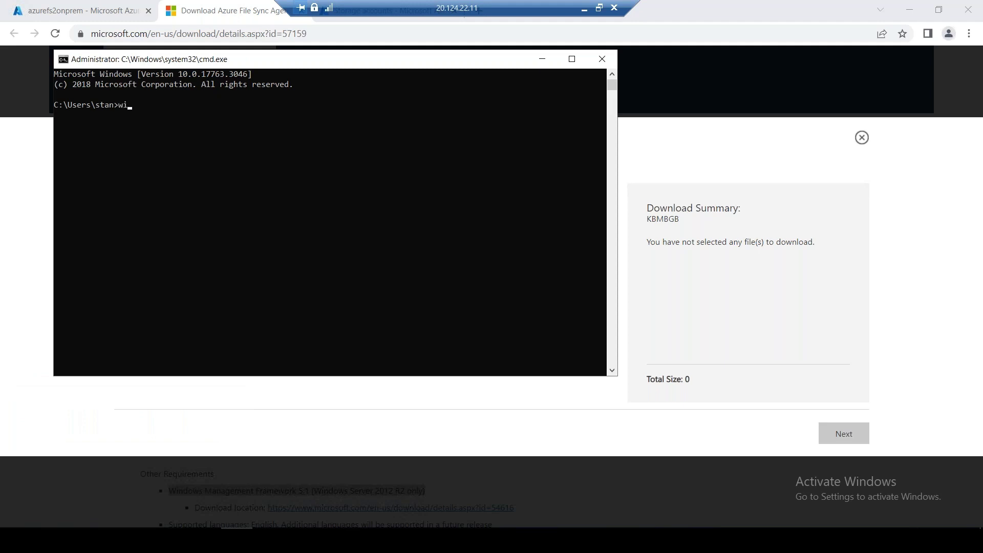
text(winver)
key(Return)
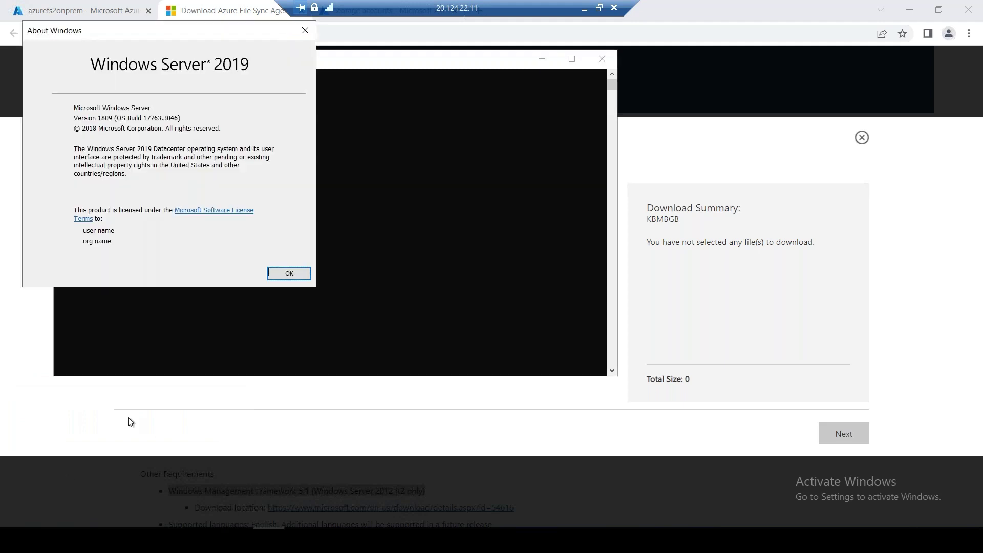
click(304, 33)
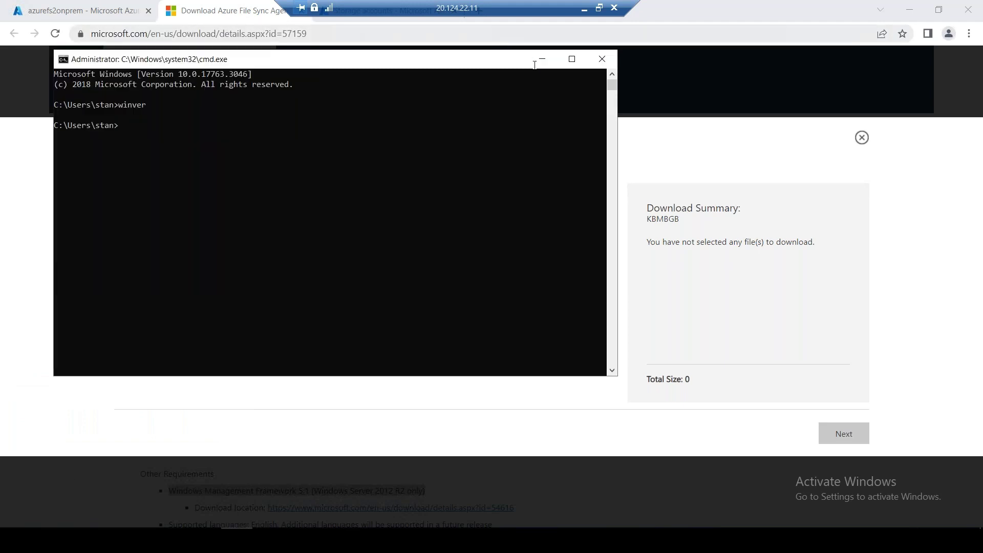
click(608, 60)
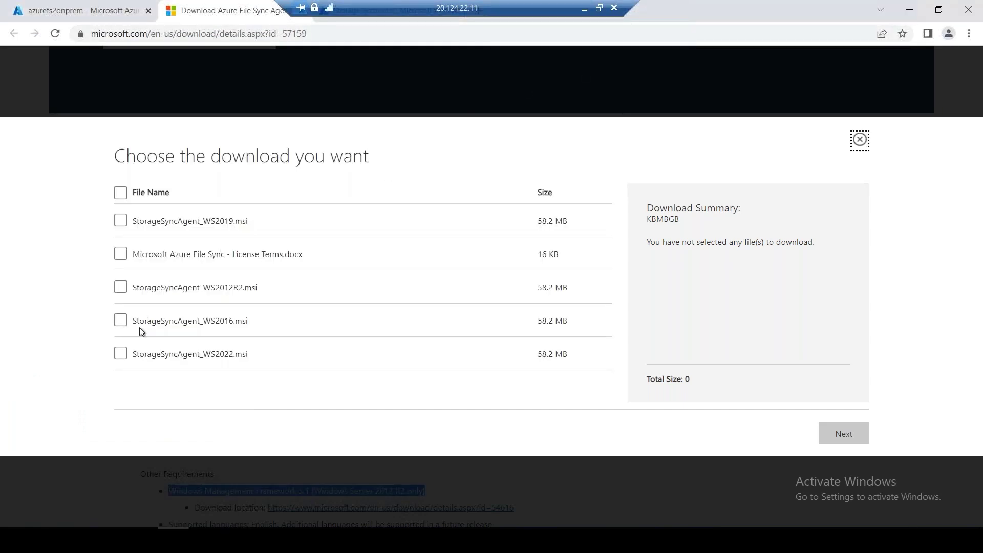
Download StorageSyncAgent_WS2019.msi (58.2 MB) and close the Download Center tab
click(120, 222)
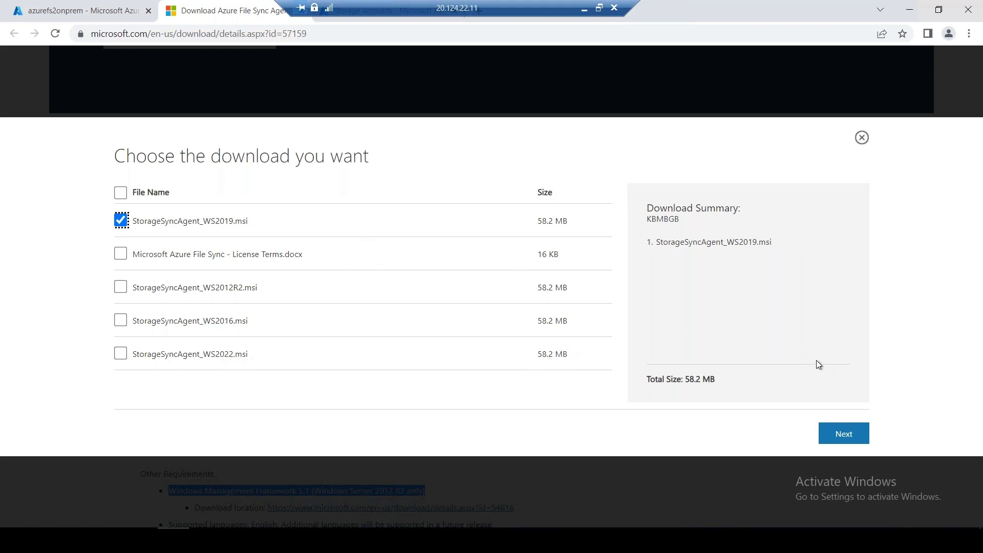
click(834, 431)
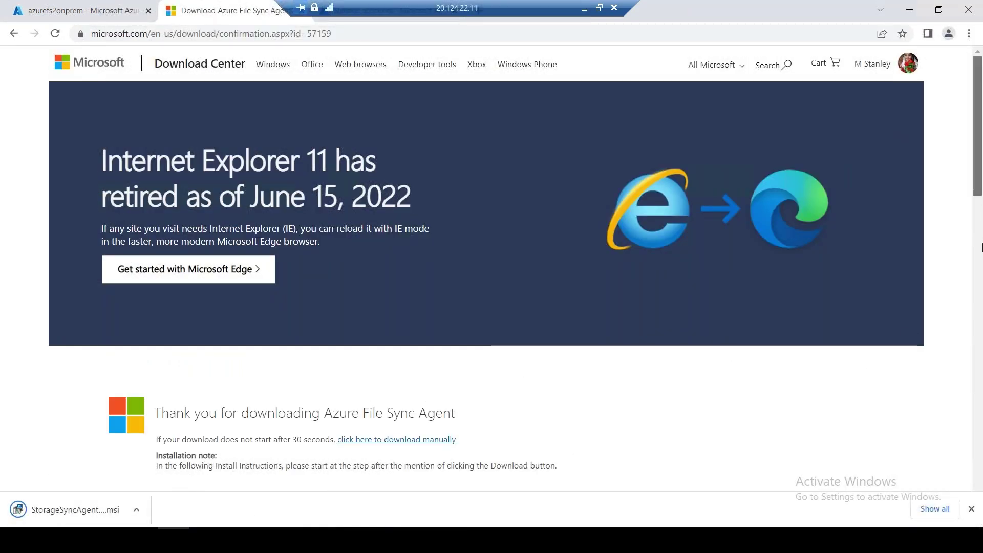
scroll(982, 281, down, 3)
scroll(981, 281, down, 12)
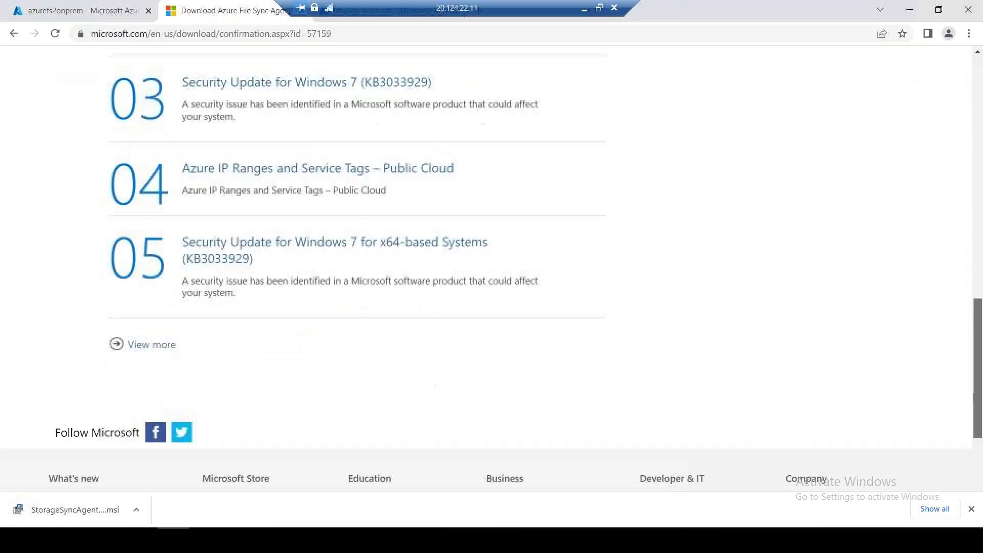
drag(473, 4, 695, 4)
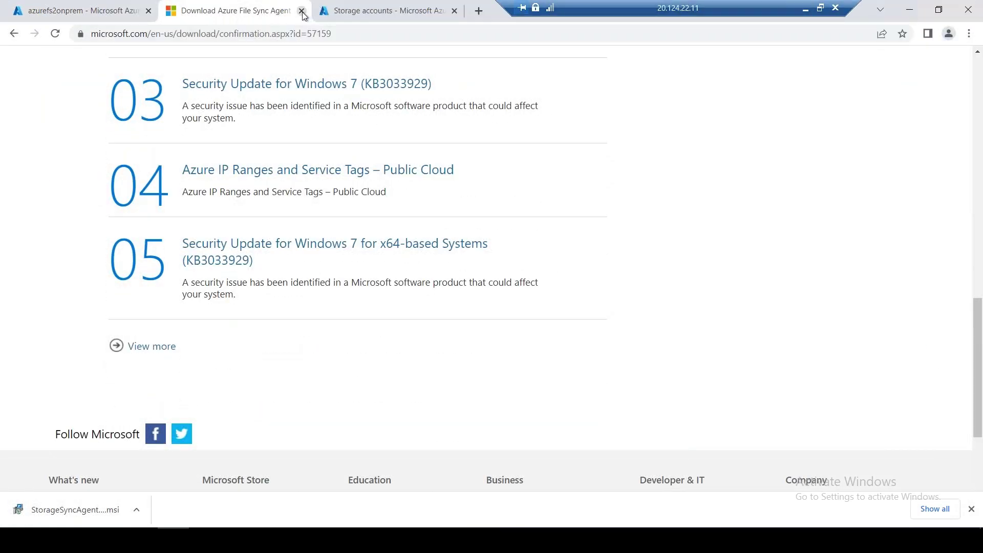
key(ctrl+w)
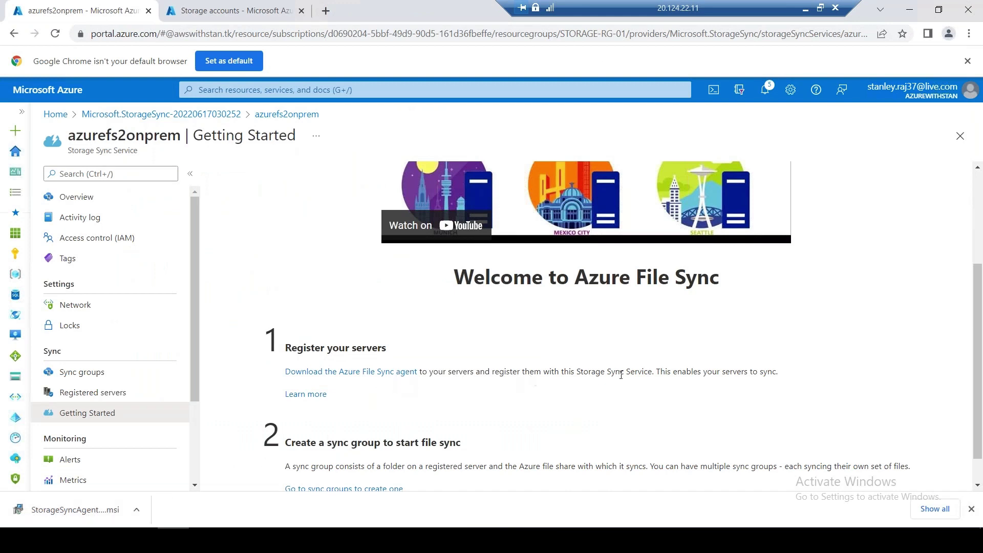
Copy the sentence defining a sync group from the Getting Started page
scroll(979, 328, down, 1)
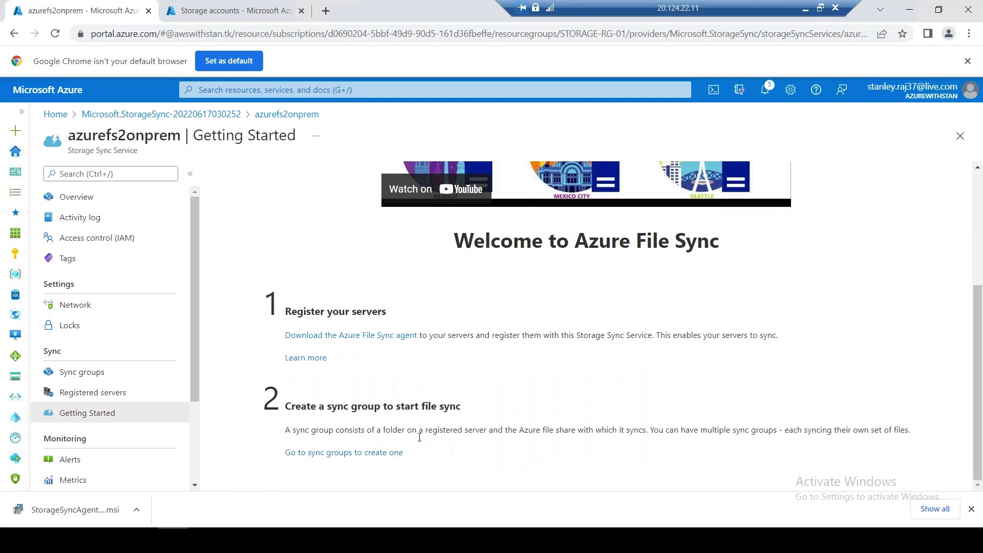
drag(286, 427, 911, 433)
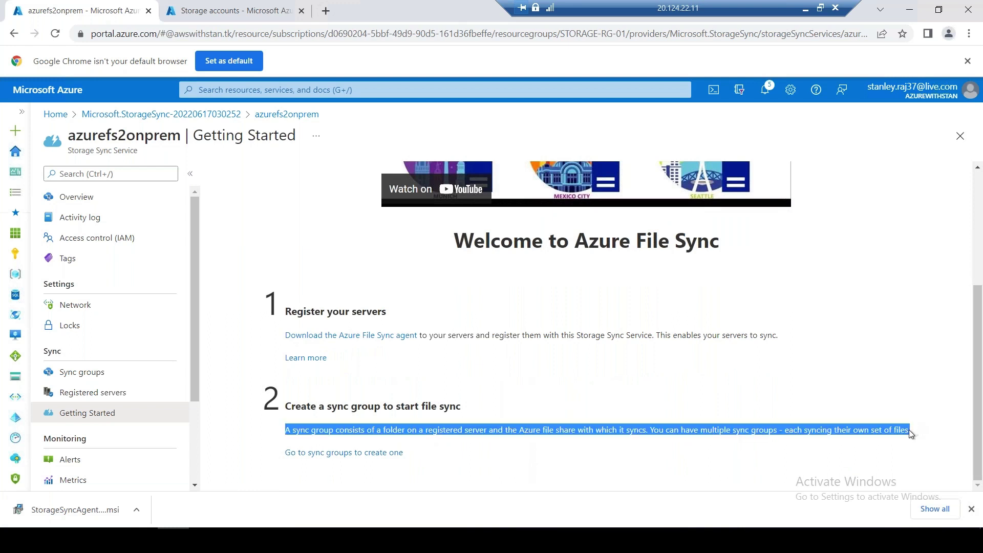
right_click(852, 434)
click(840, 442)
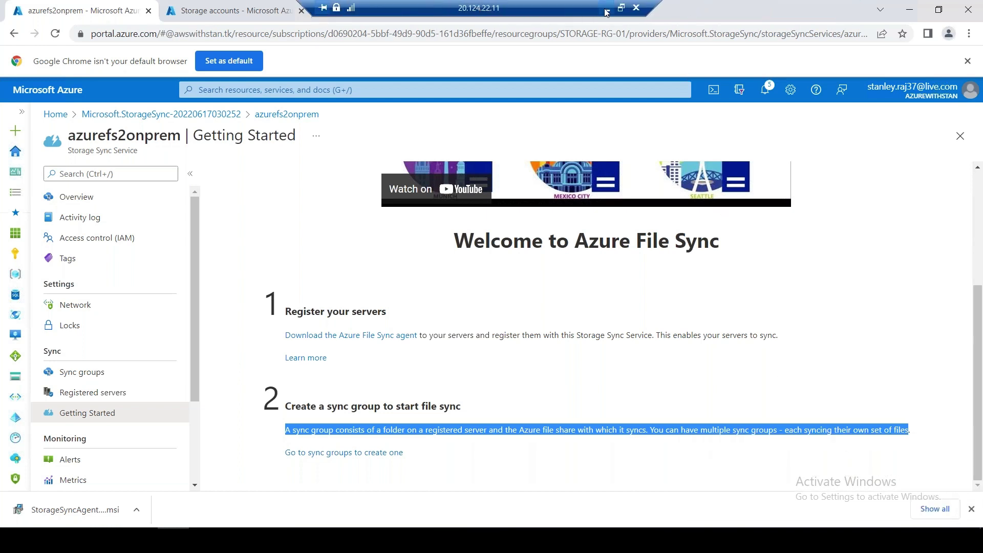
Paste the sync group definition into B13, label A13 'SYNC GROUP', and return to the portal
click(606, 12)
click(120, 296)
key(ctrl+v)
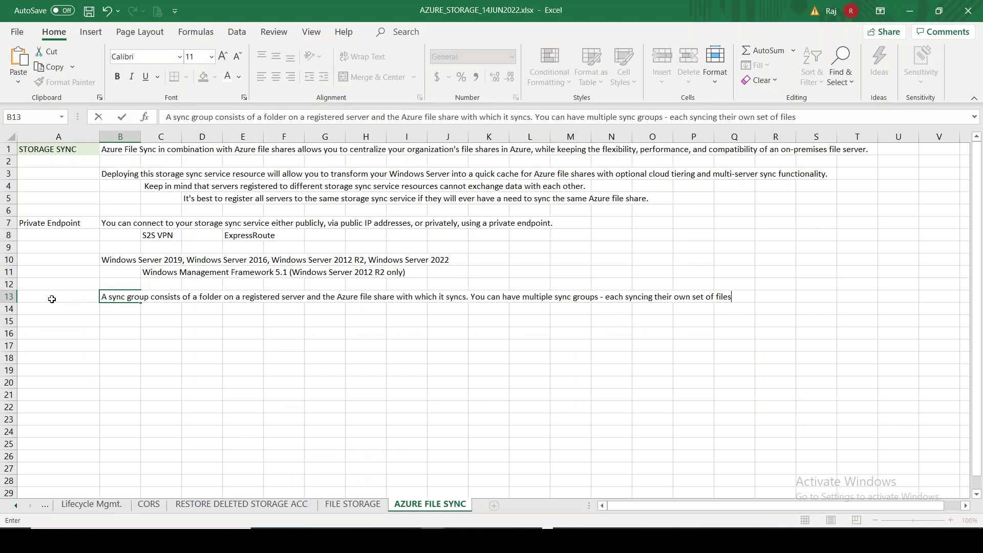
click(52, 299)
text(SYNC G)
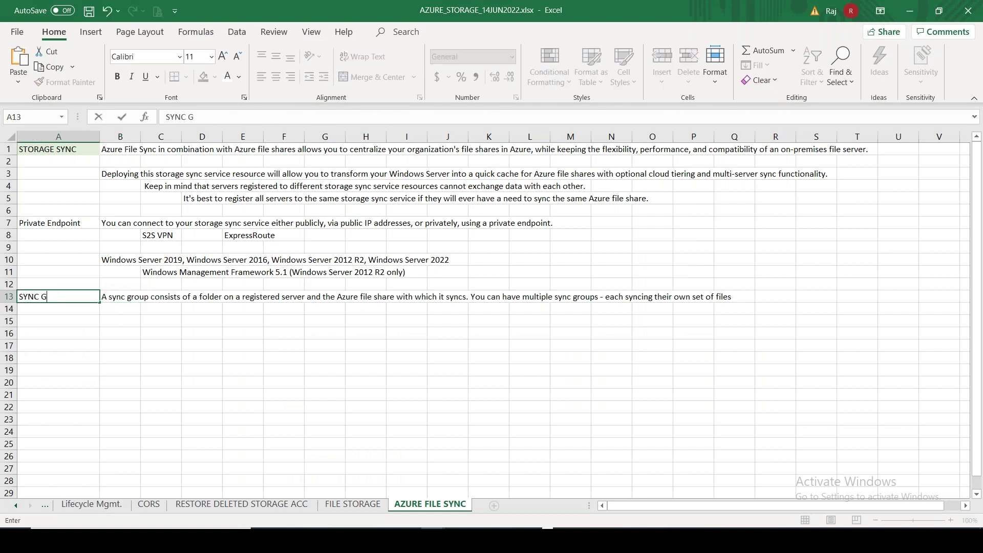
text(ROU)
key(alt+Tab)
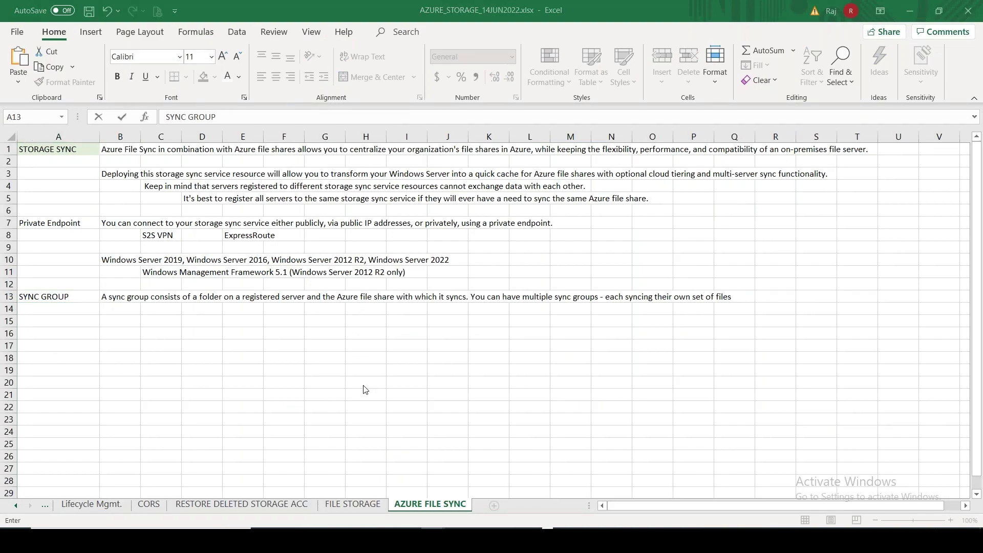
click(431, 539)
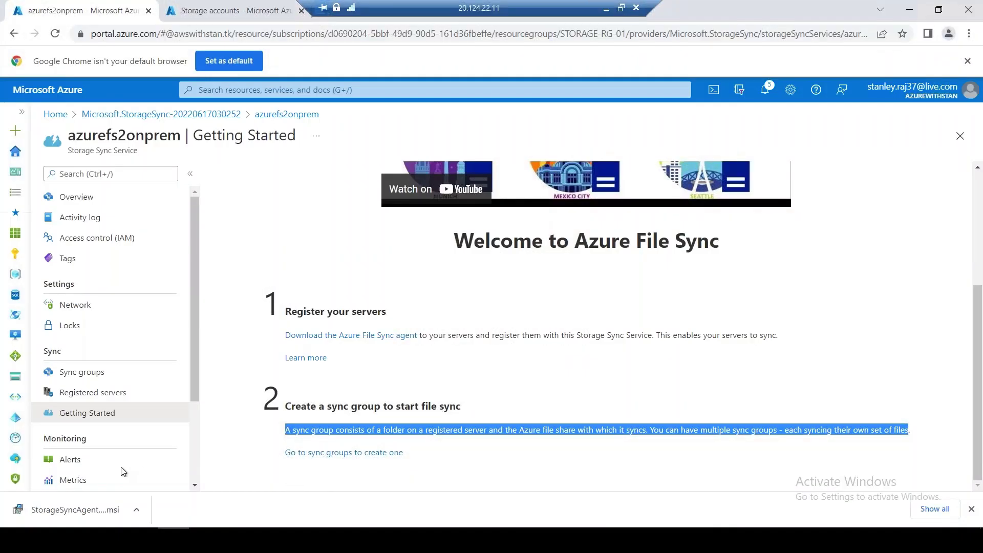
Run the agent installer, accept the license, keep default location and proxy settings, decline Microsoft Update
click(89, 513)
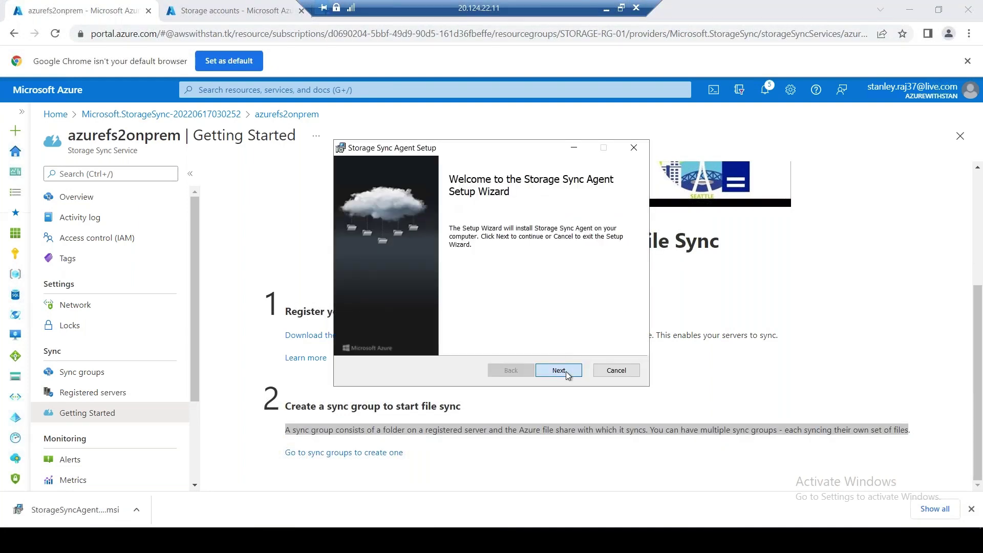
click(565, 370)
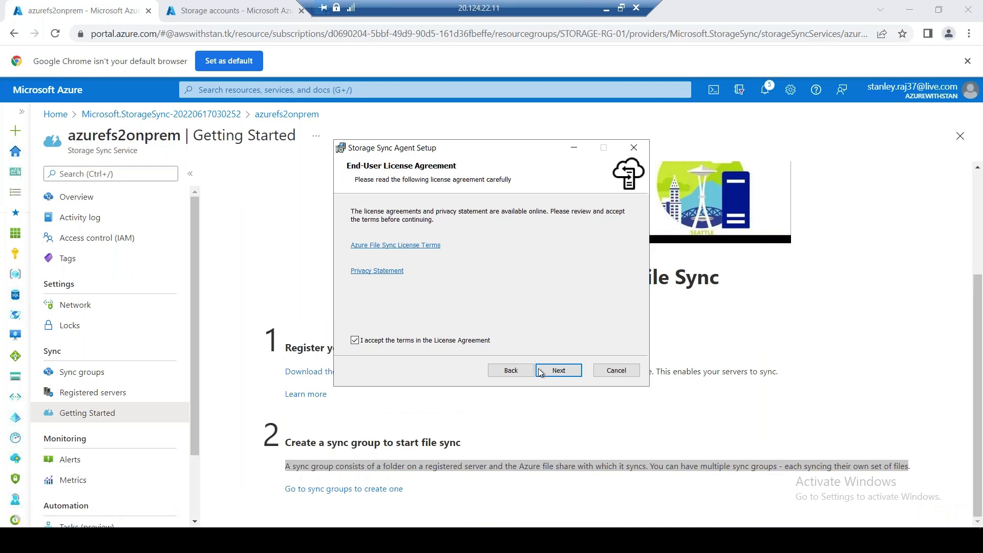
click(549, 376)
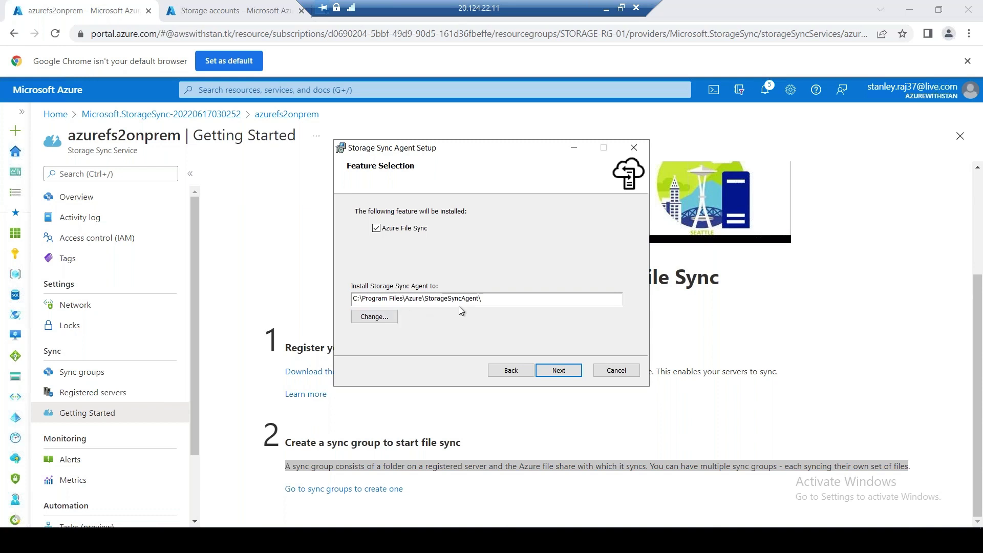
click(558, 370)
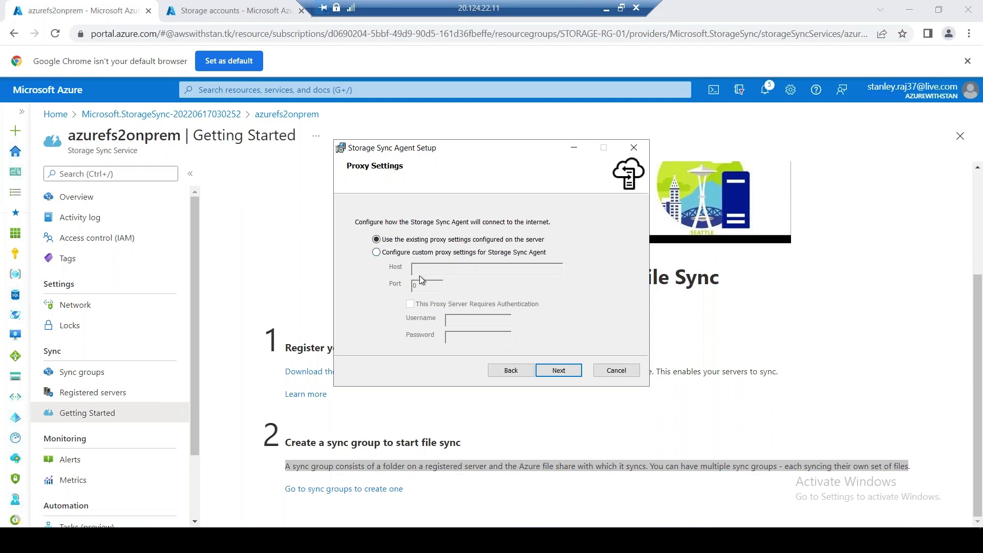
click(557, 369)
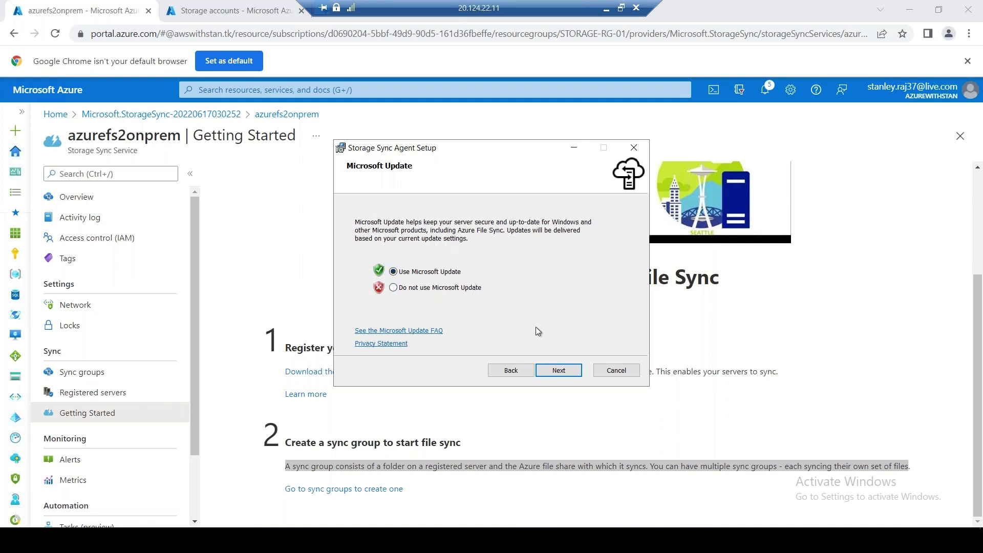
click(466, 291)
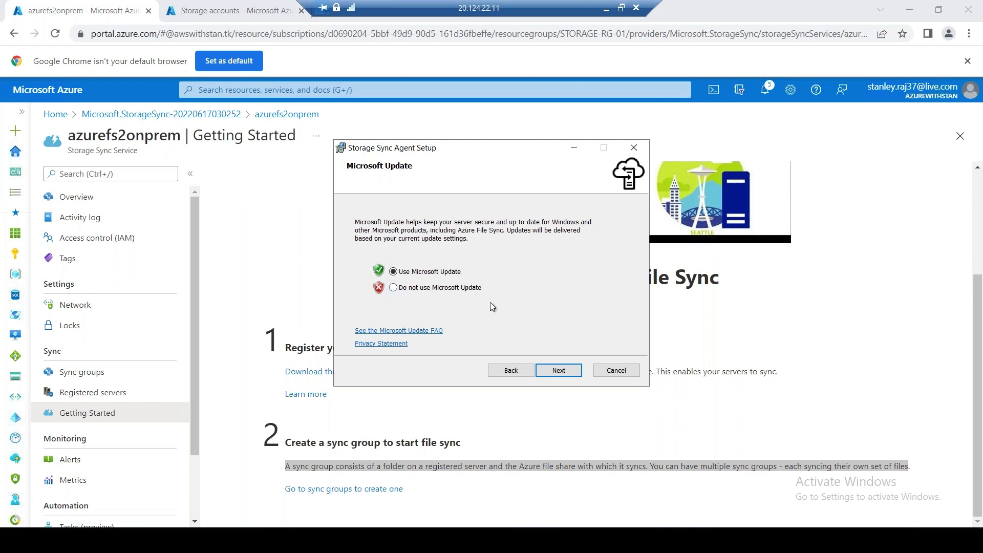
click(558, 371)
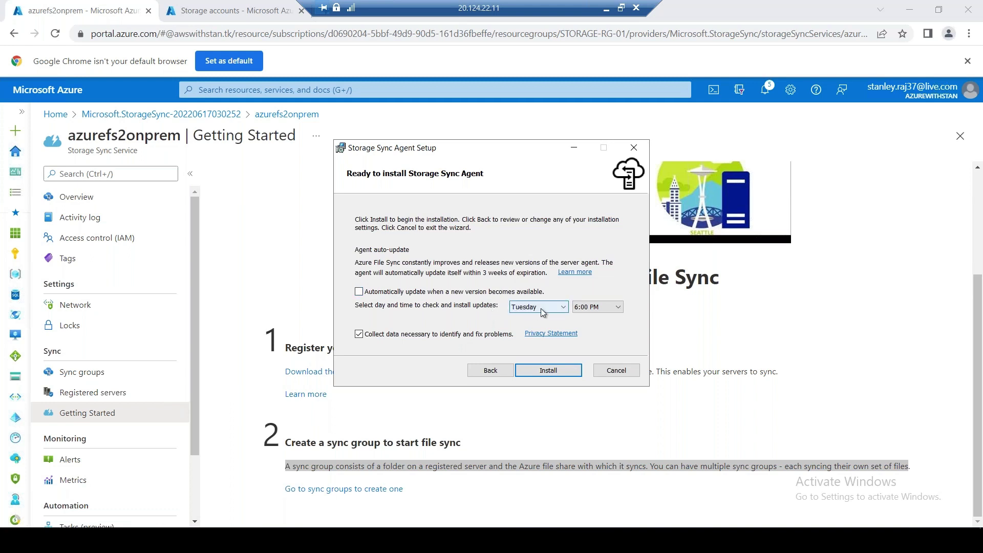
Keep the Tuesday 6:00 PM update schedule and start installing the Storage Sync Agent
click(557, 310)
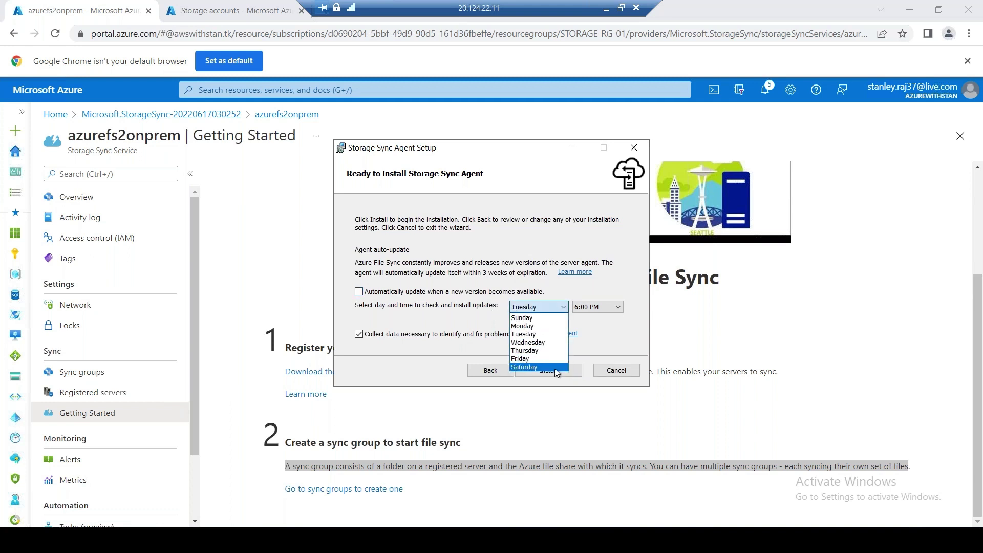
click(423, 229)
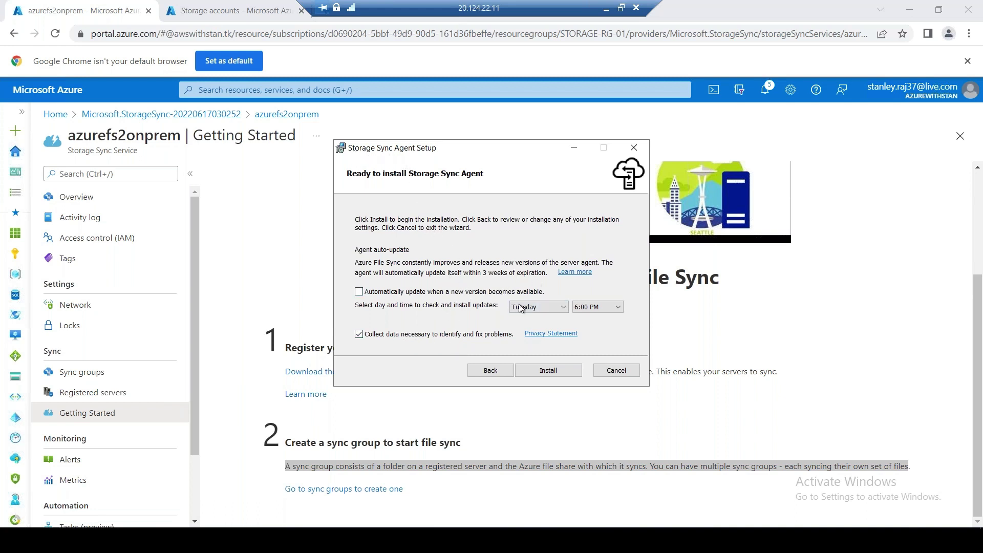
click(565, 371)
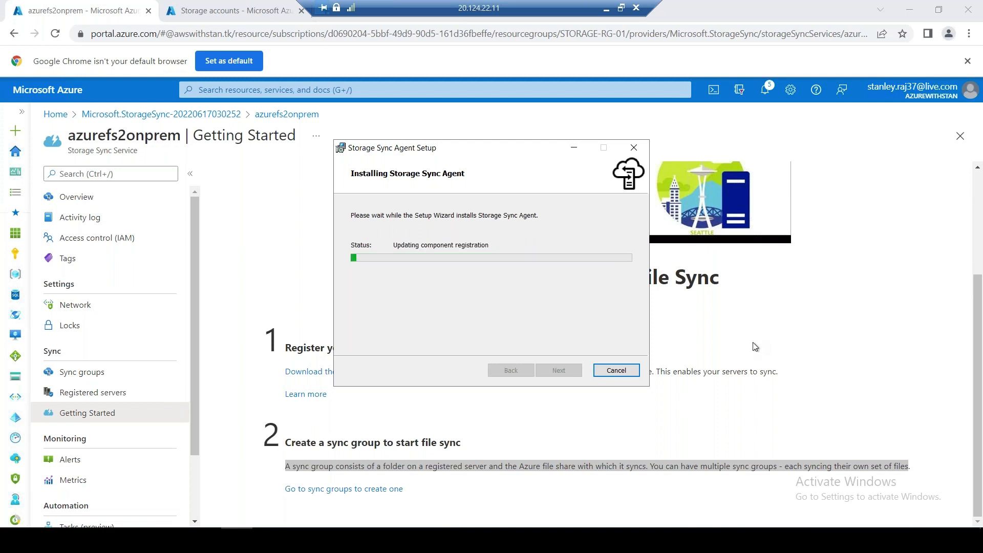
Move the Storage Sync Agent Setup window aside while the installation progresses
drag(476, 155, 451, 156)
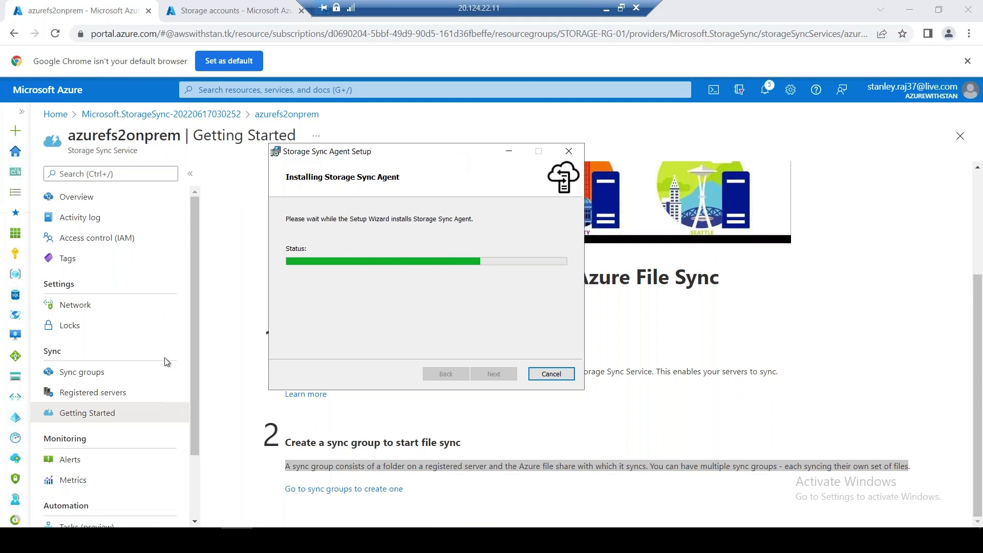
Create sync group stanfs01sync on storage account stanstoragestdlrs001 with file share stanfs01
click(101, 372)
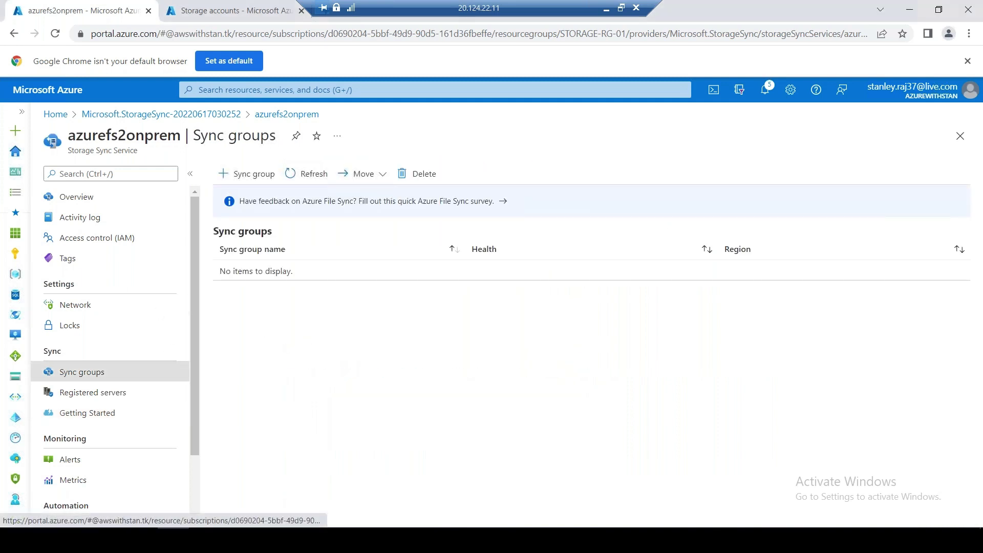
click(251, 173)
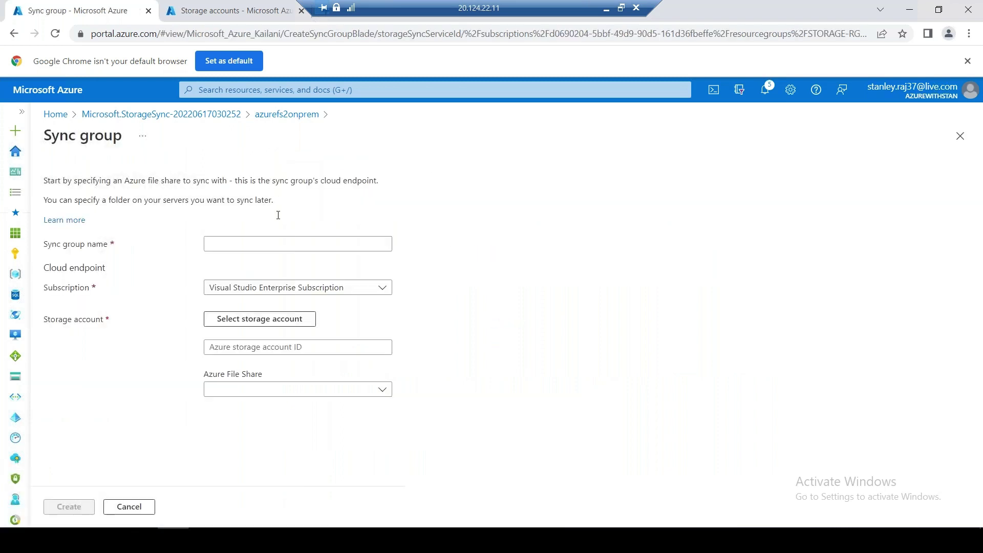
click(254, 242)
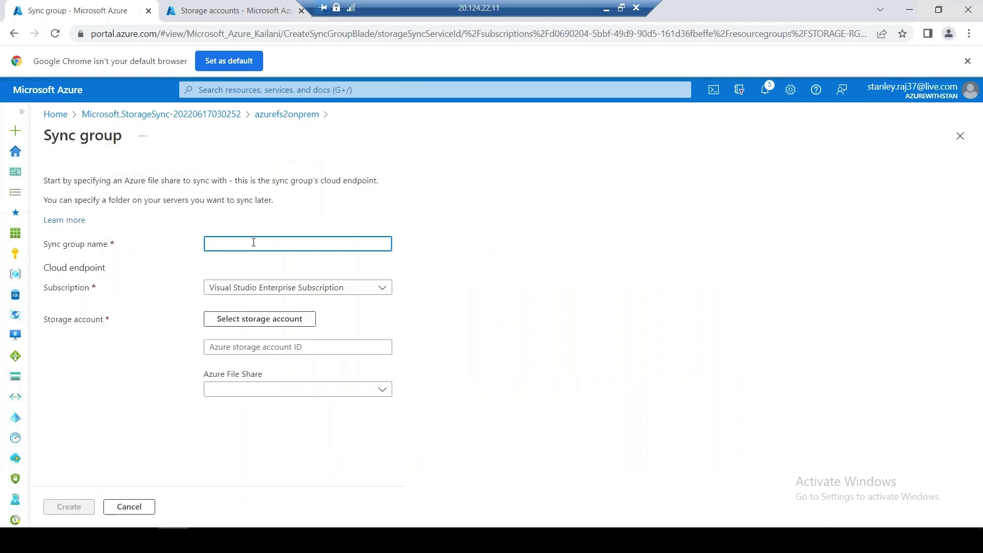
text(stanfs01sync)
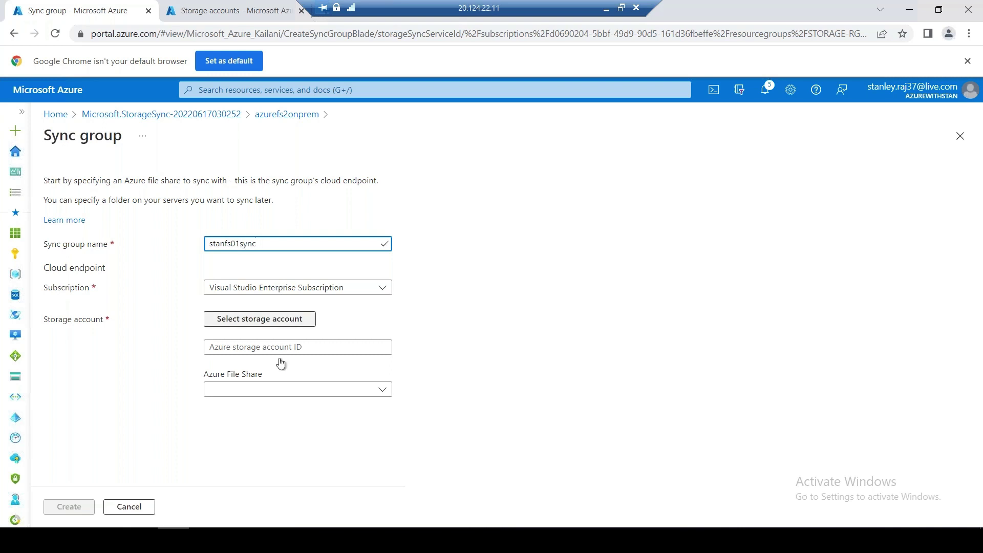
click(279, 323)
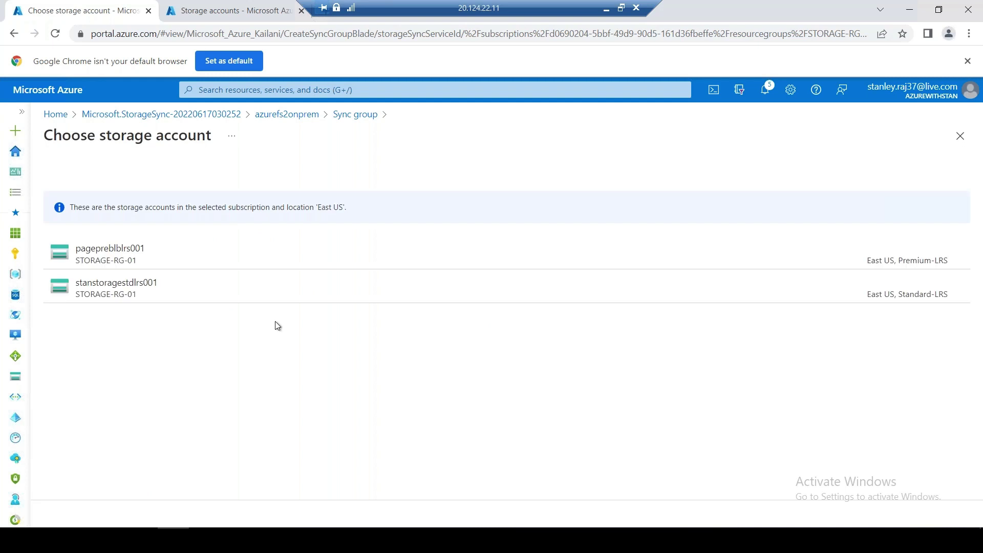
click(139, 290)
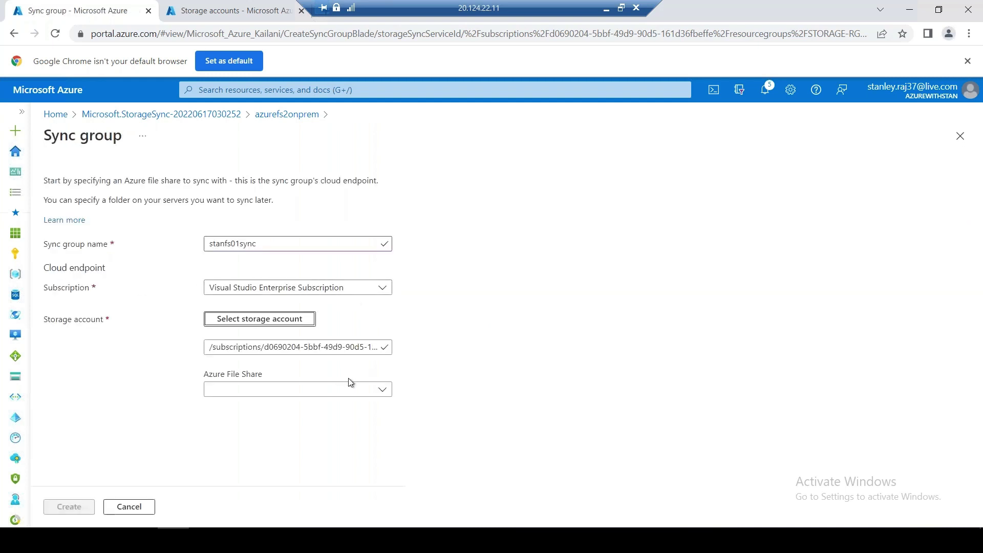
click(324, 389)
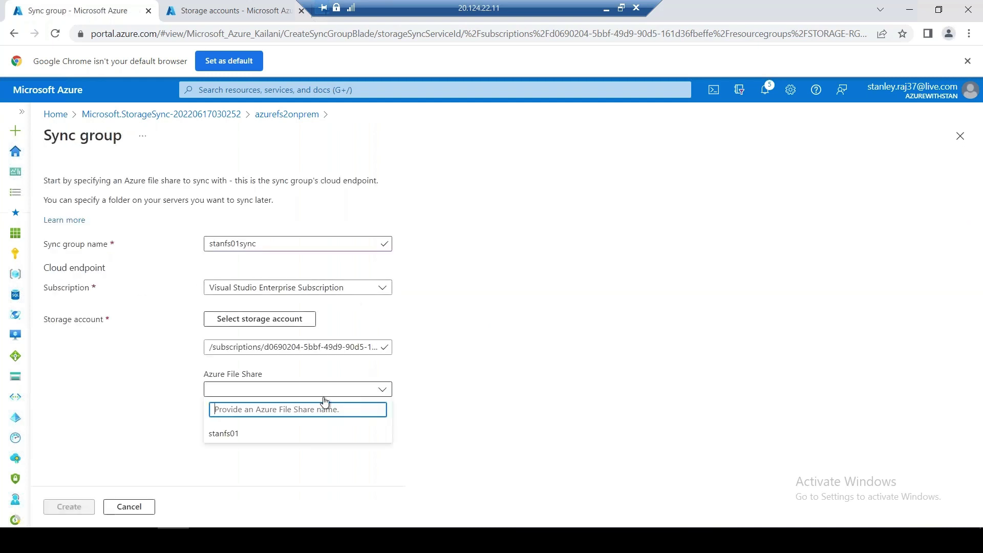
click(242, 437)
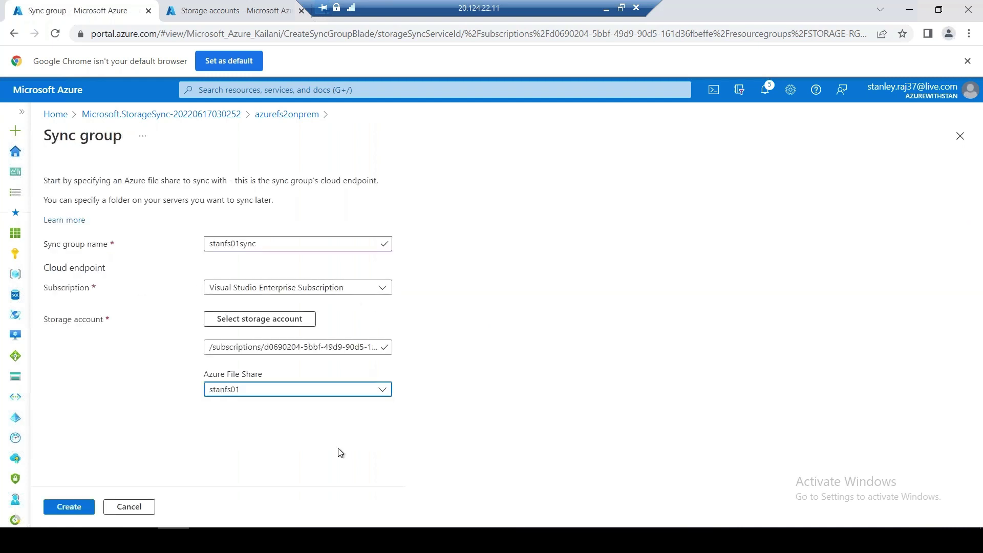
click(72, 508)
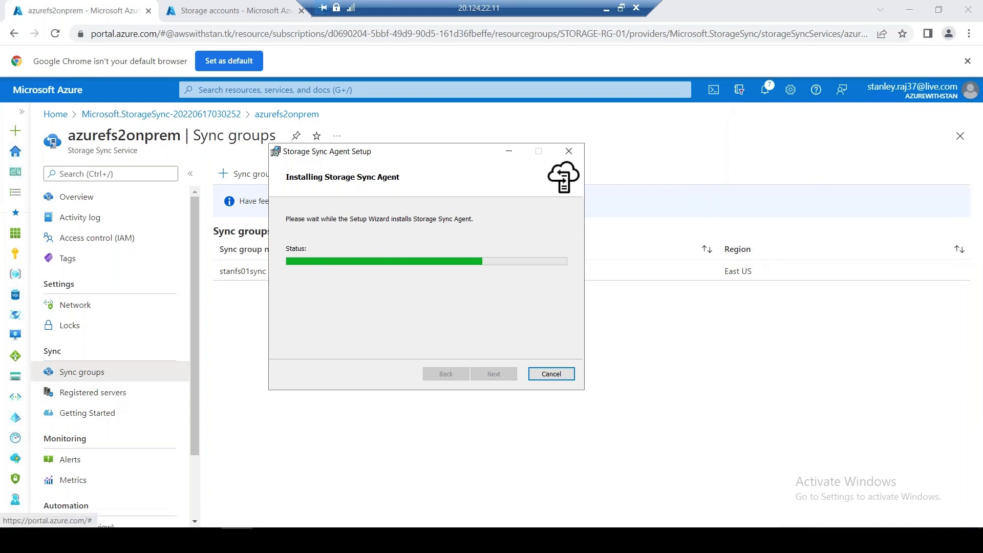
click(231, 10)
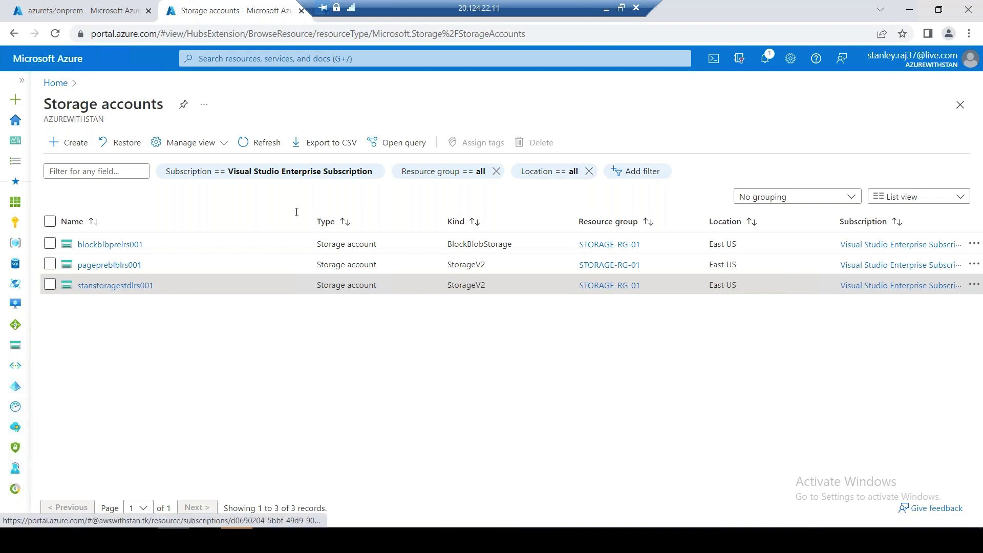
Review the failed stanfs01 cloud endpoint notice: its storage account is in westus, not eastus
click(104, 17)
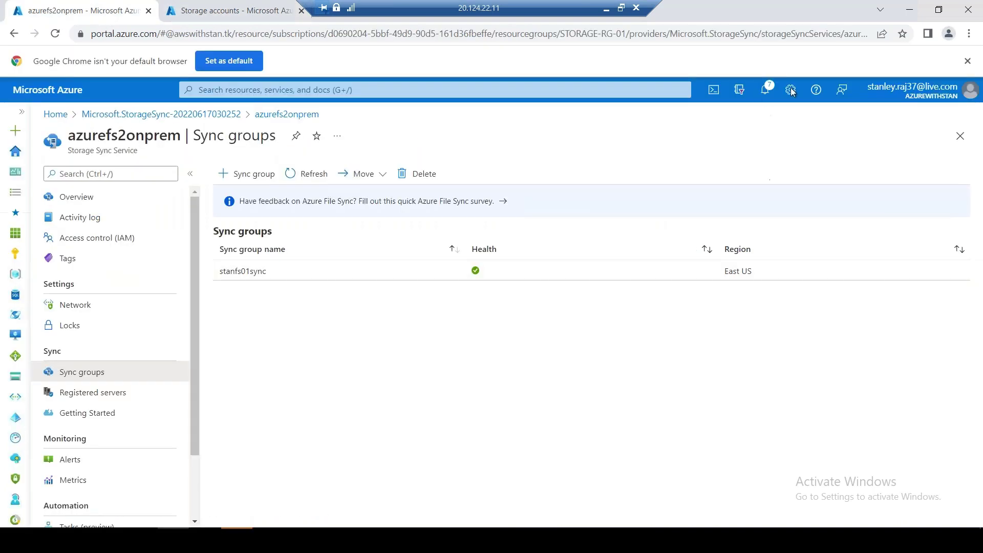
click(773, 92)
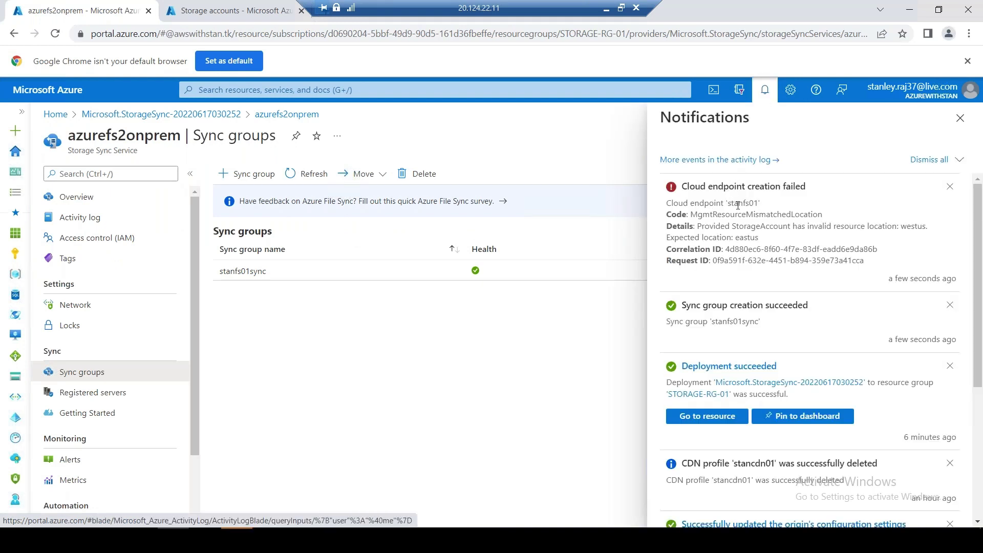
drag(770, 237, 853, 230)
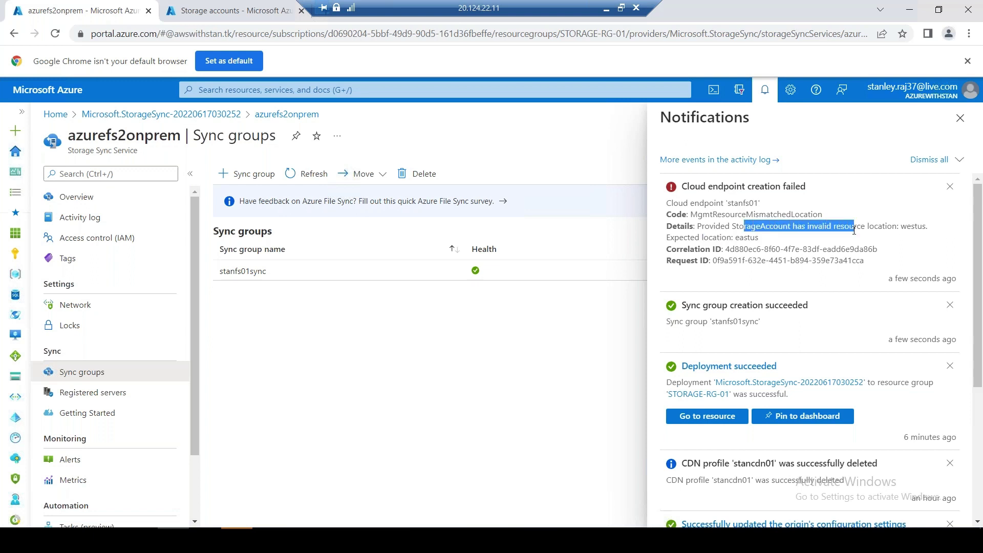
click(960, 122)
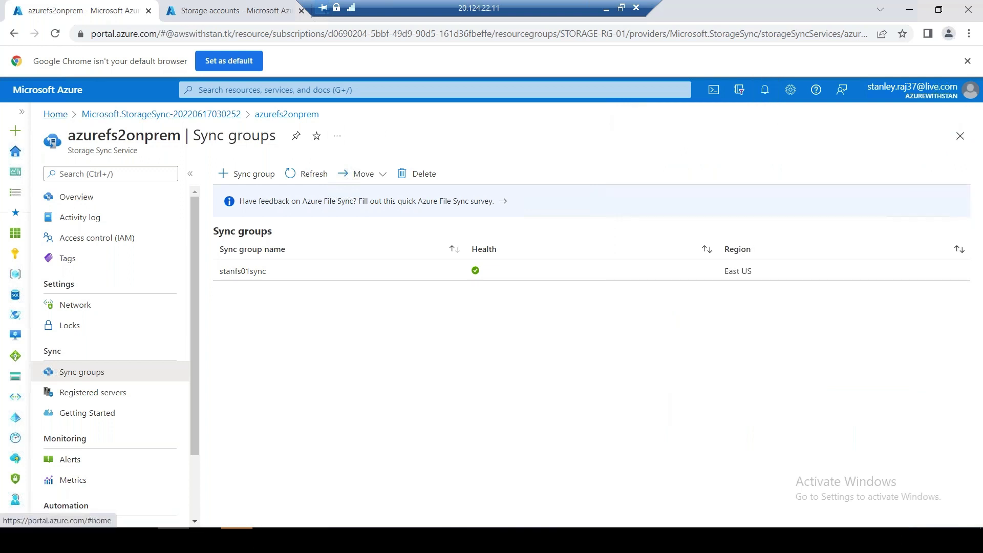
click(56, 114)
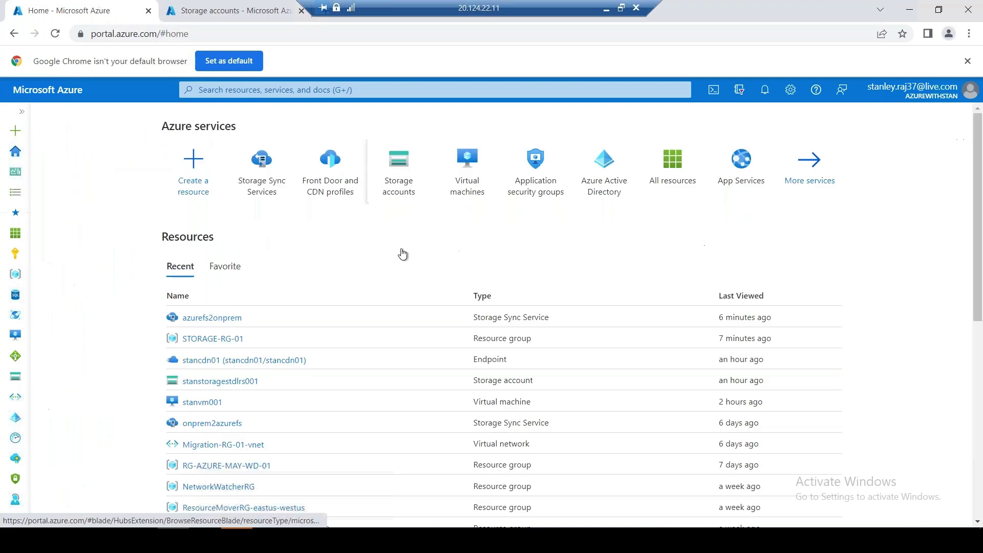
Check stanstoragestdlrs001's geo-replication, which shows a West US primary
click(407, 189)
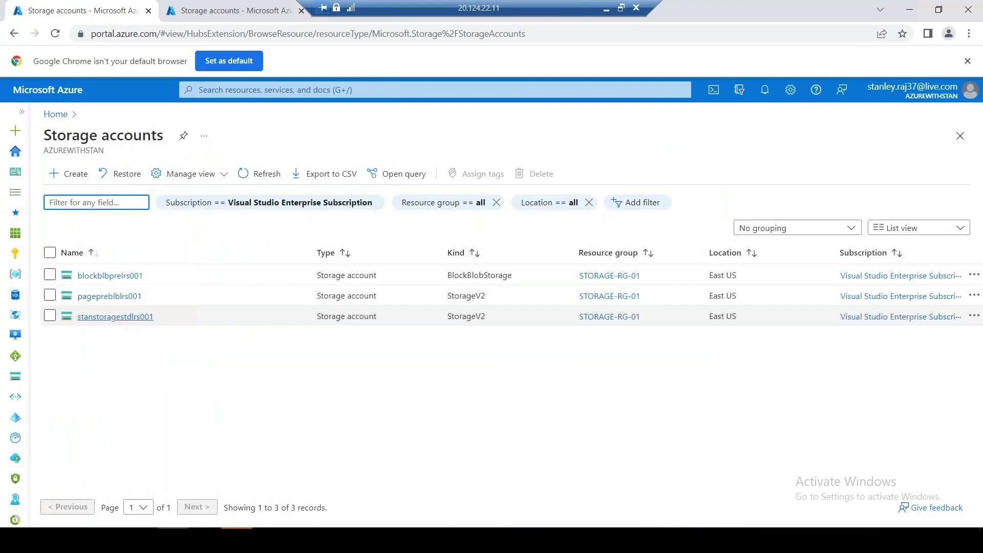
click(126, 314)
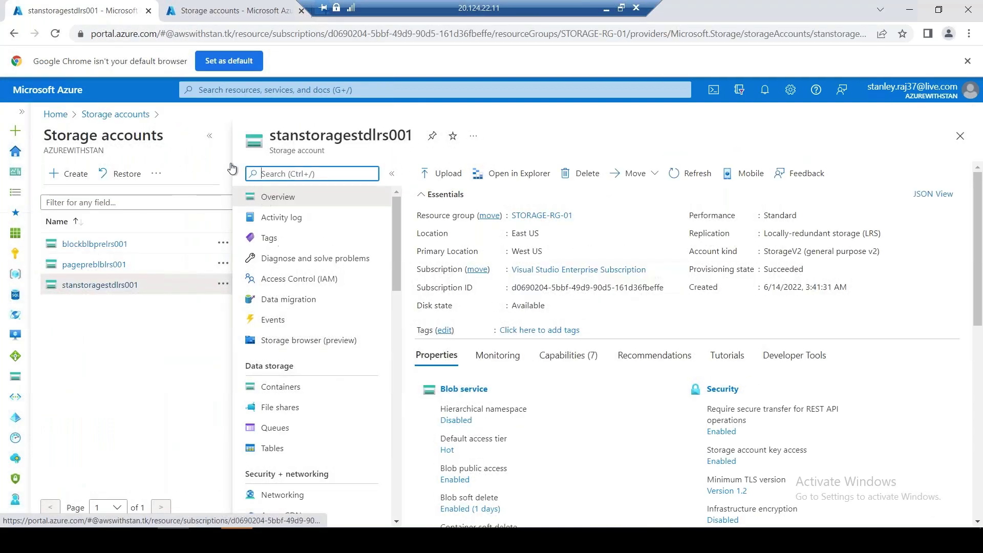
scroll(171, 324, down, 1)
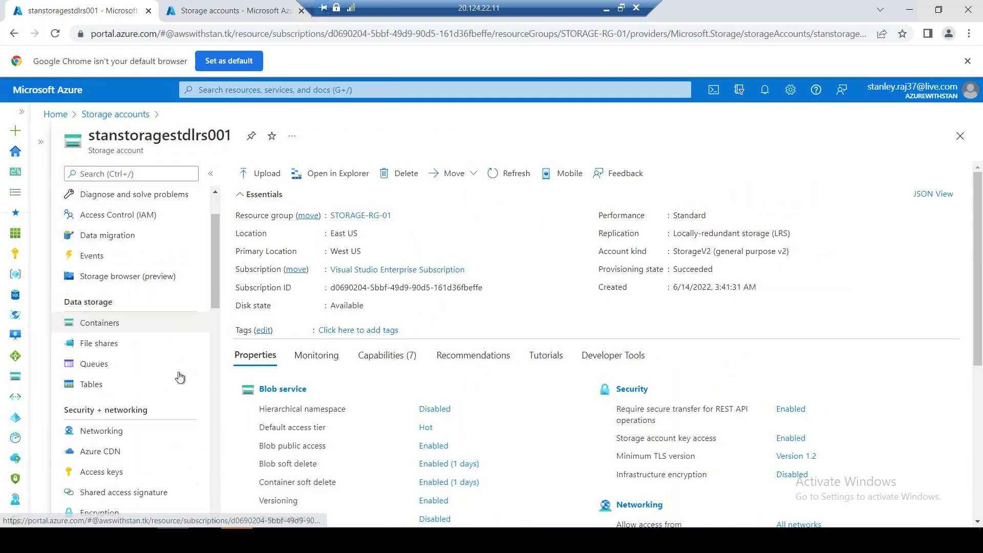
scroll(179, 391, down, 3)
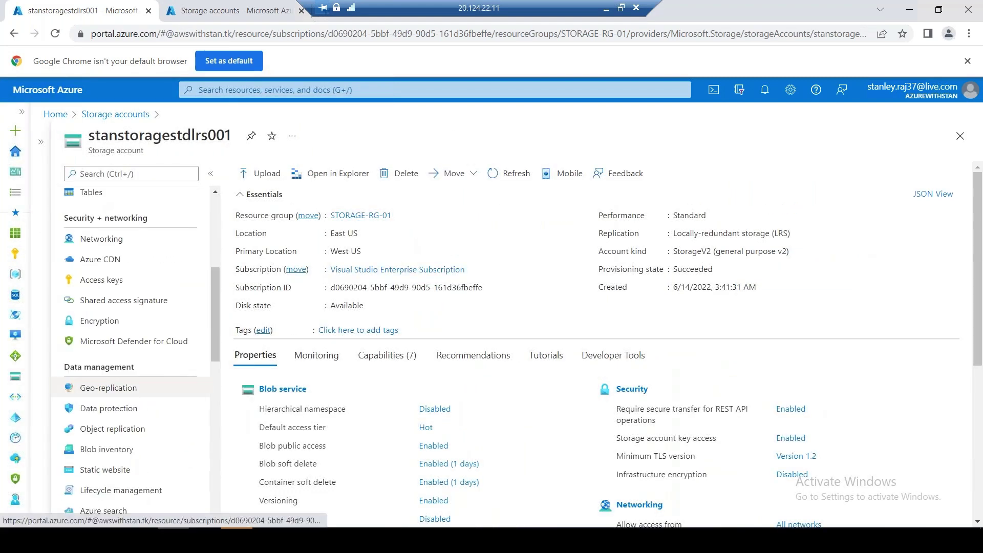
click(129, 388)
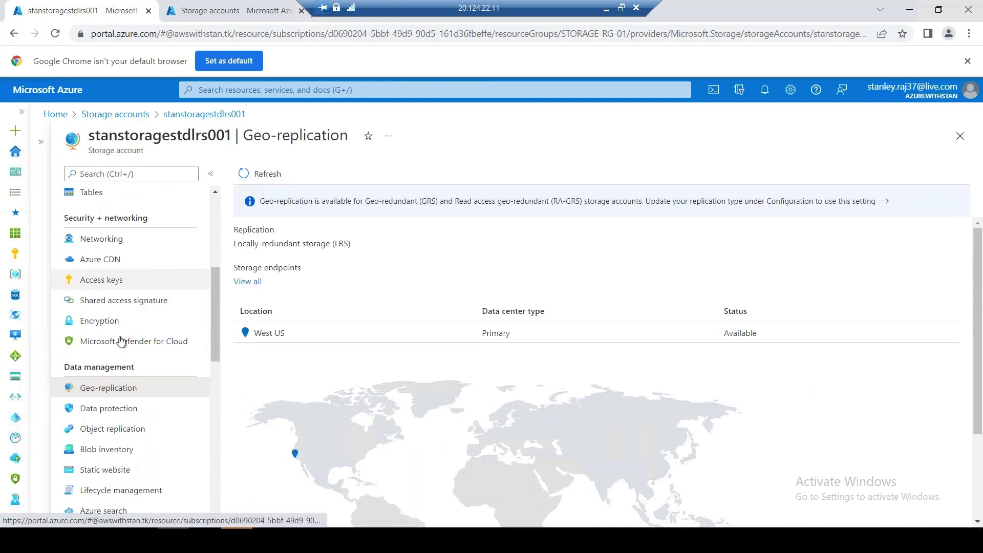
Open the Configuration settings of storage account stanstoragestdlrs001
scroll(212, 369, down, 1)
scroll(213, 374, down, 5)
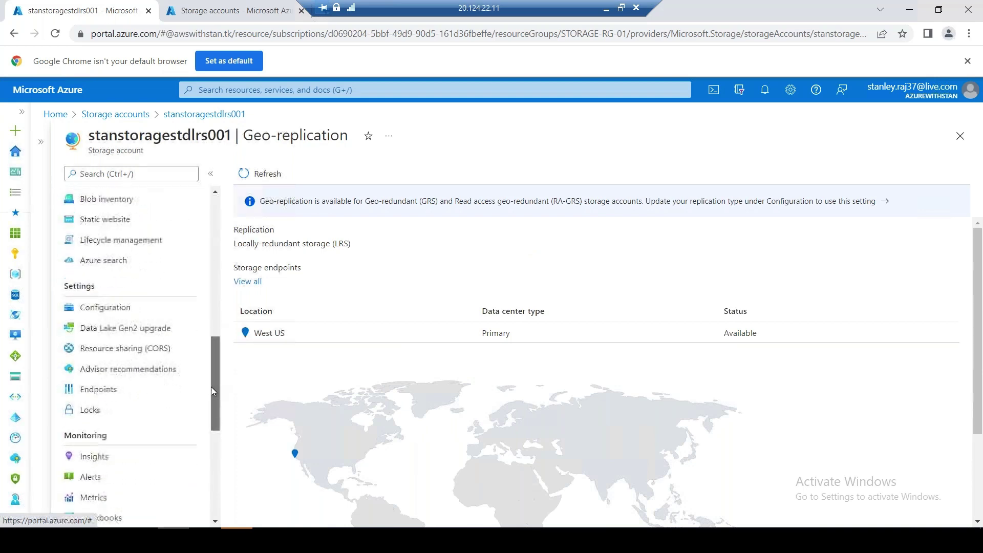
click(124, 305)
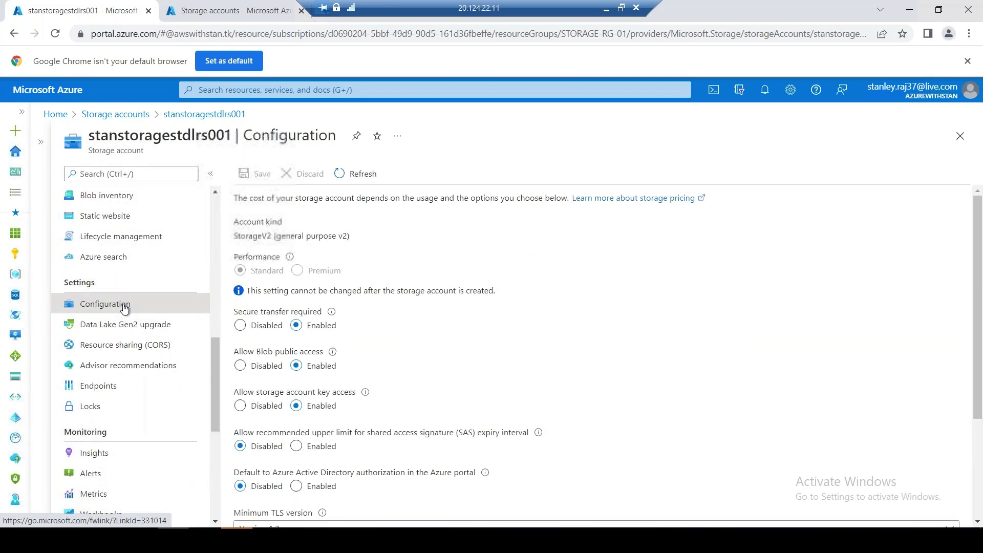
Change the account's replication to read-access geo-redundant storage (RA-GRS) and save
scroll(494, 338, down, 3)
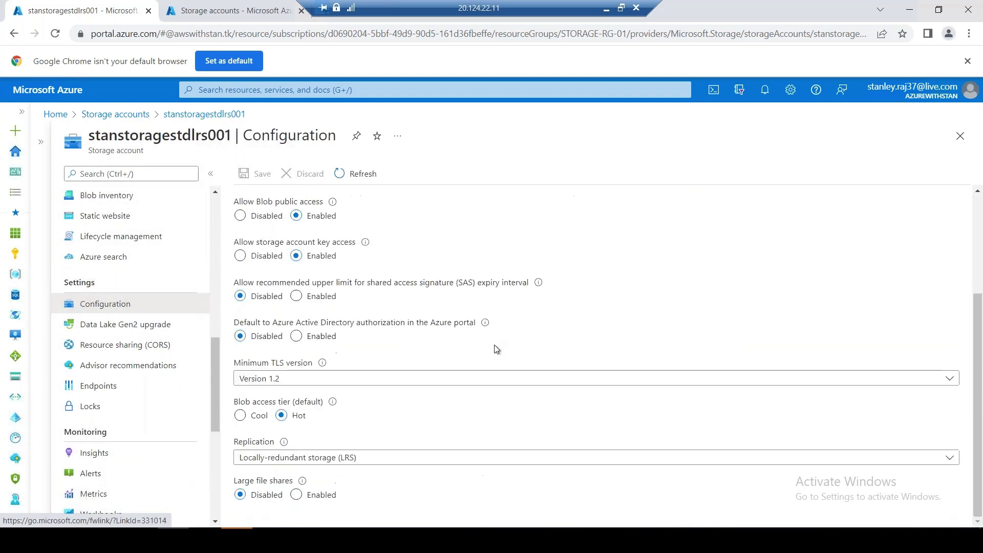
click(408, 458)
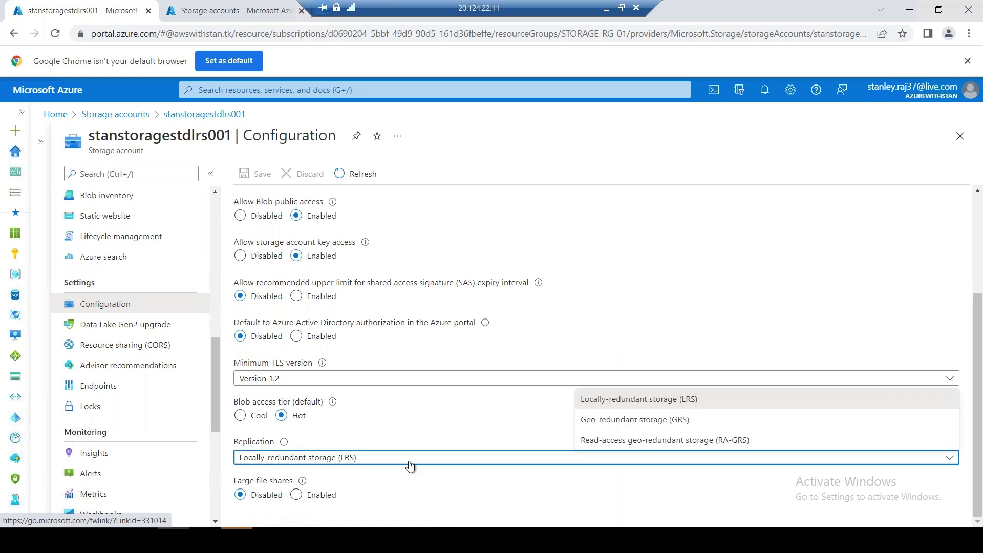
click(608, 441)
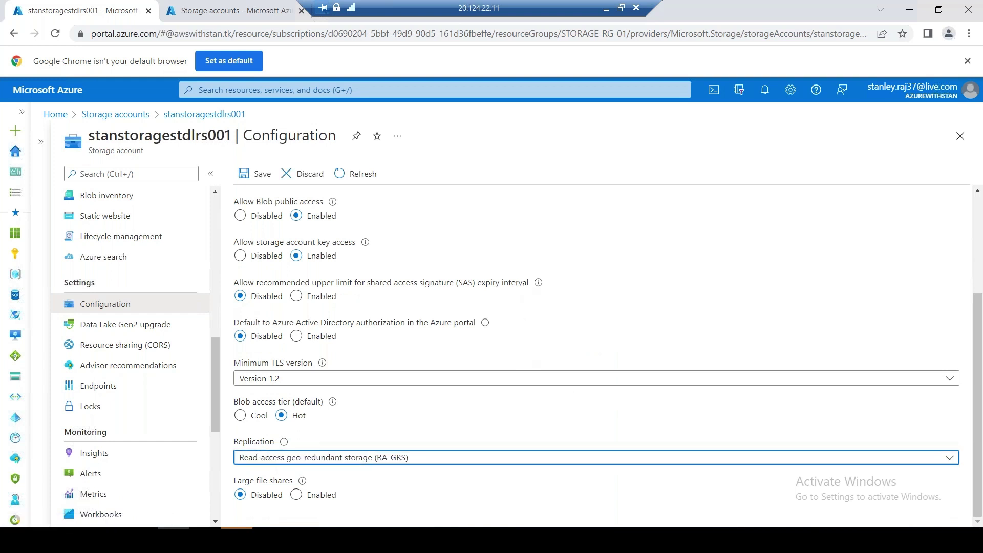
scroll(520, 336, up, 3)
scroll(521, 358, down, 3)
click(259, 173)
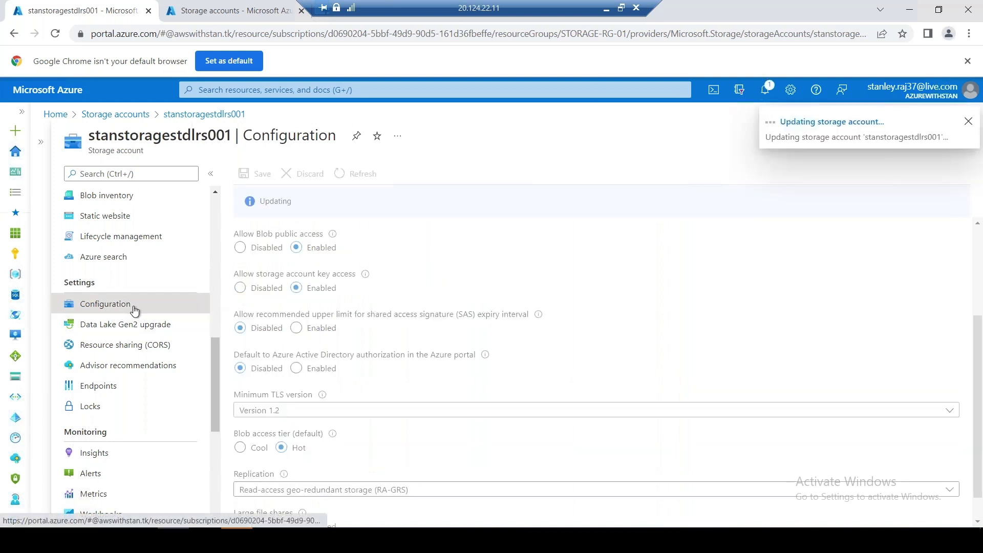
View Geo-replication, now showing a West US primary and East US secondary
scroll(138, 312, up, 3)
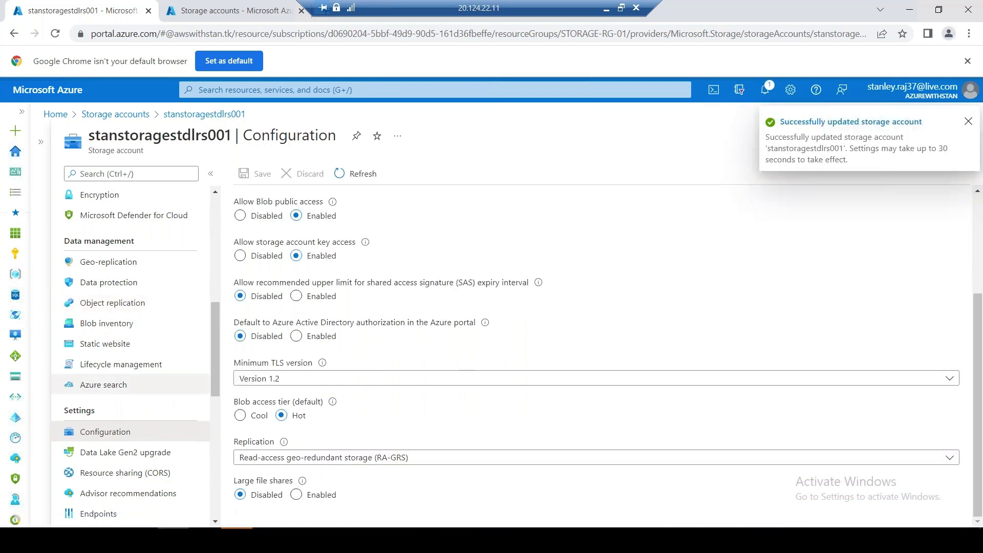
scroll(103, 384, up, 3)
click(108, 389)
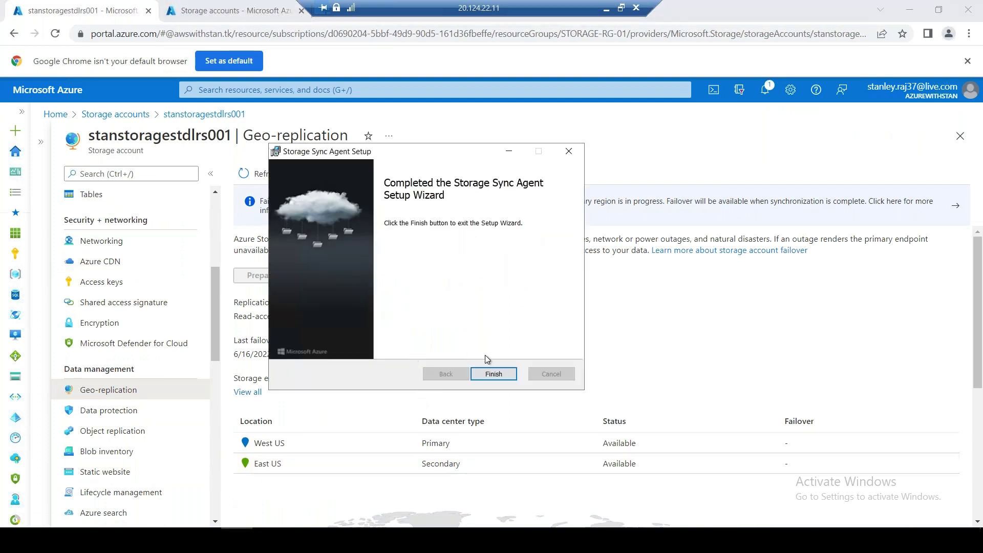
Finish the Storage Sync Agent Setup wizard and return to the Storage accounts list
click(491, 374)
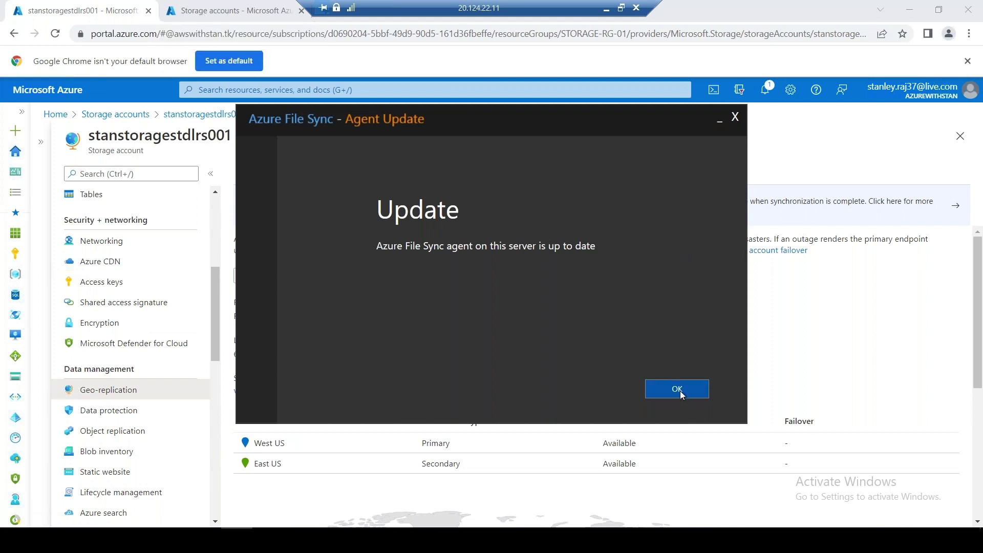
click(266, 11)
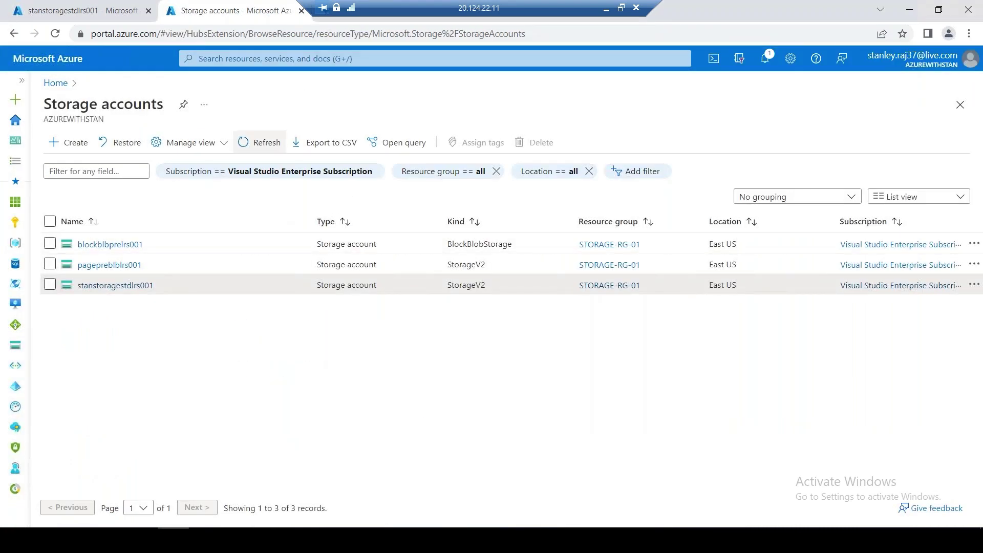
Refresh Storage accounts and review stanstoragestdlrs001's overview: RA-GRS, West US primary, East US secondary
click(263, 144)
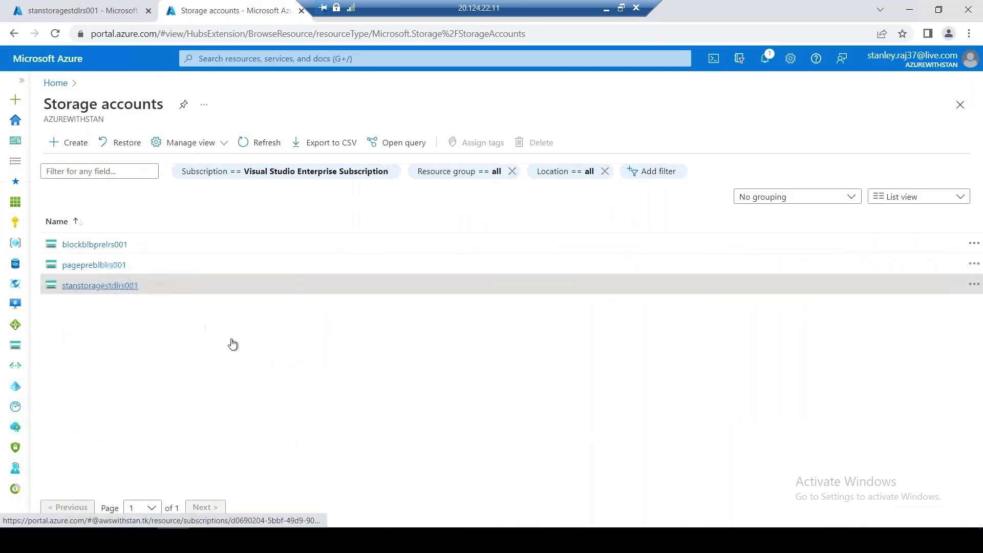
click(100, 285)
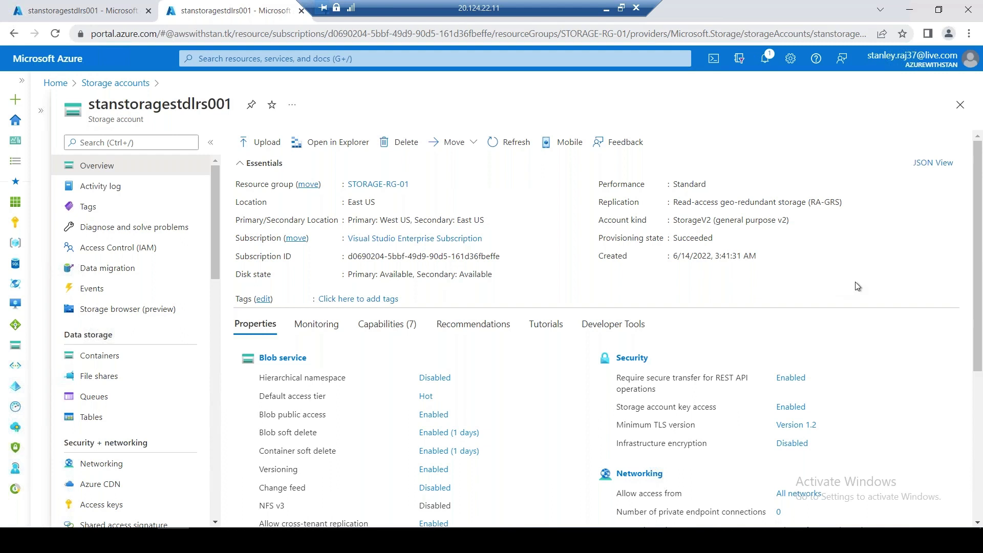
click(764, 58)
click(959, 88)
click(77, 11)
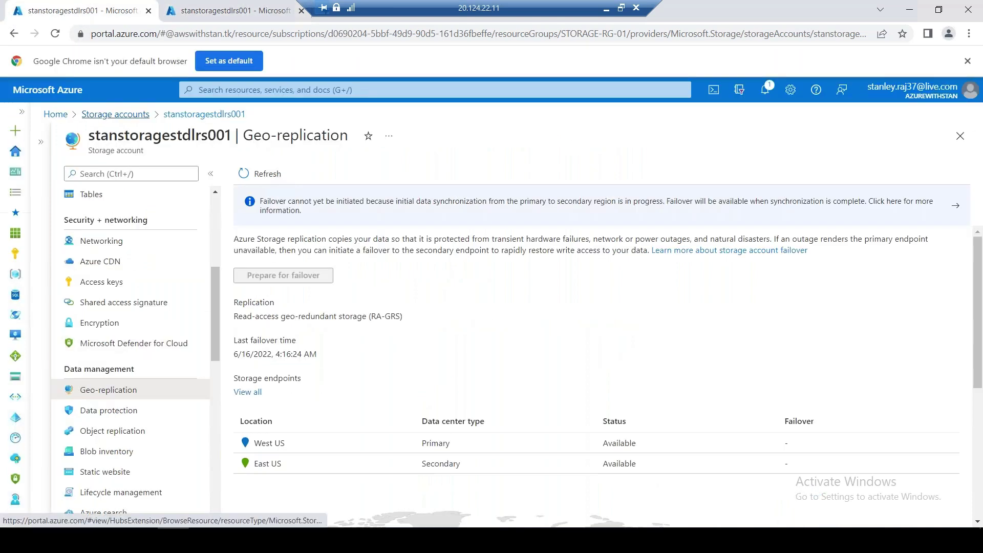
click(115, 113)
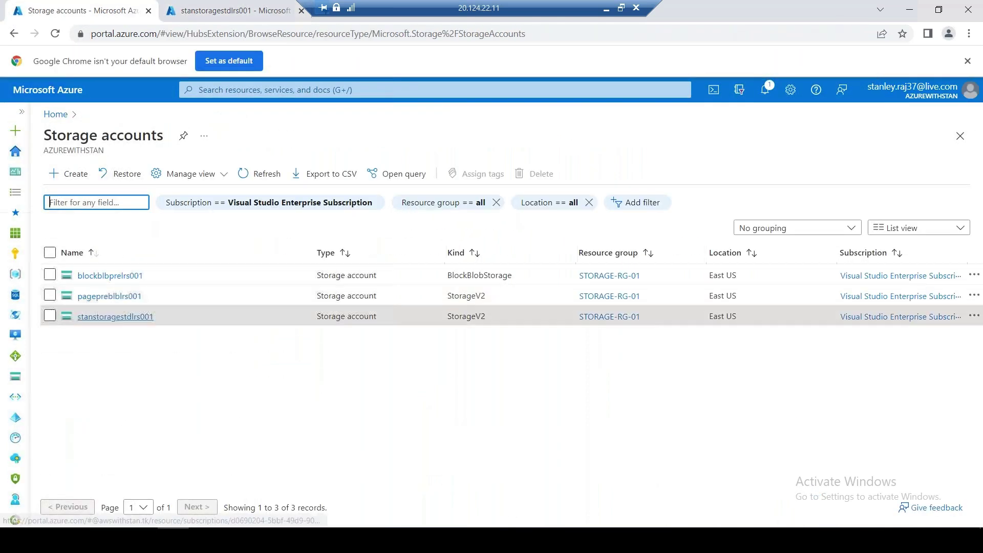
click(101, 314)
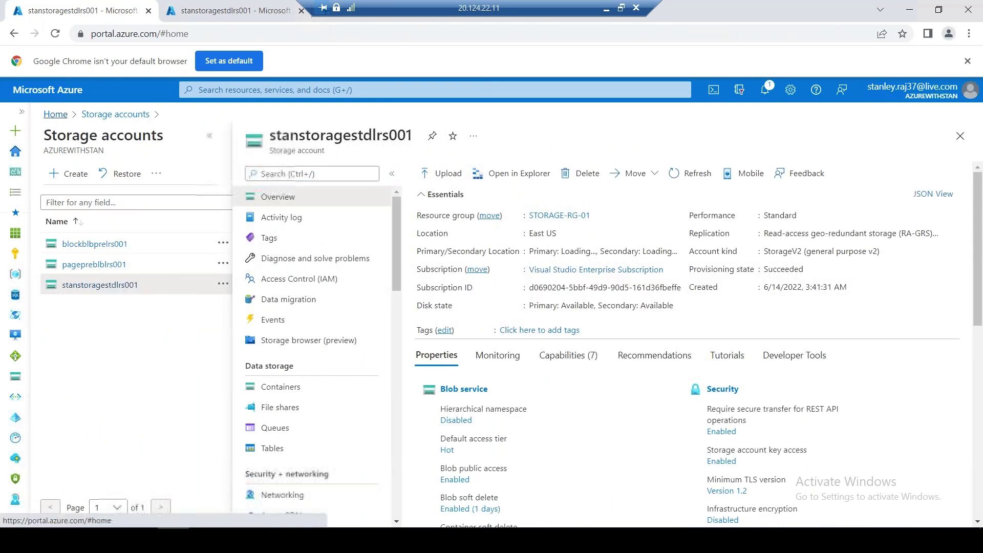
Open the azurefs2onprem Storage Sync Service from Home to see its healthy stanfs01sync group
click(56, 114)
click(316, 185)
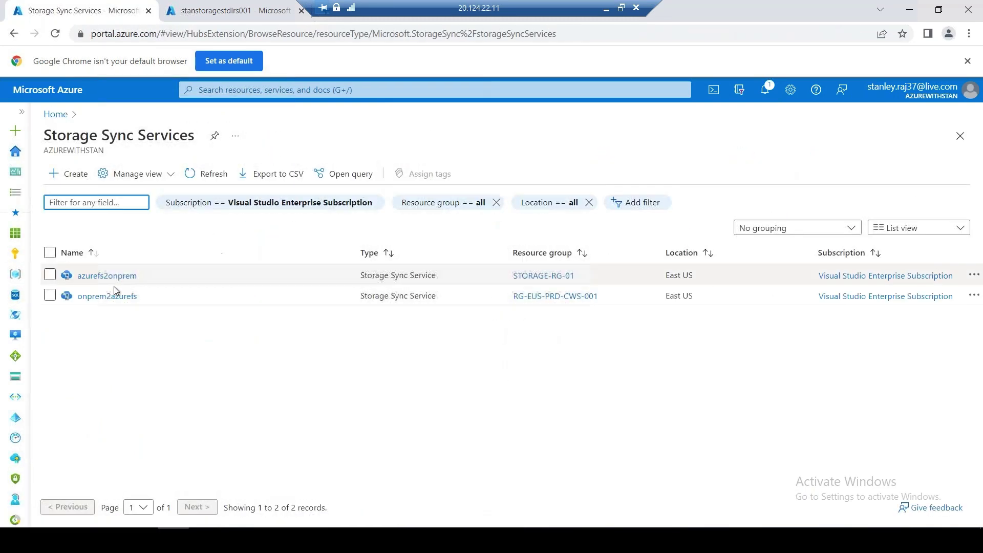
click(107, 275)
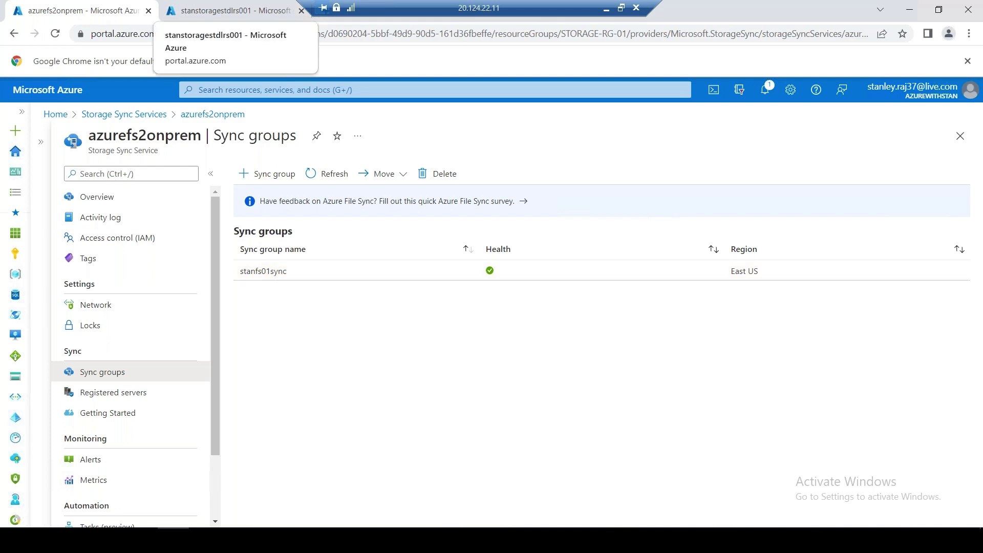
click(221, 12)
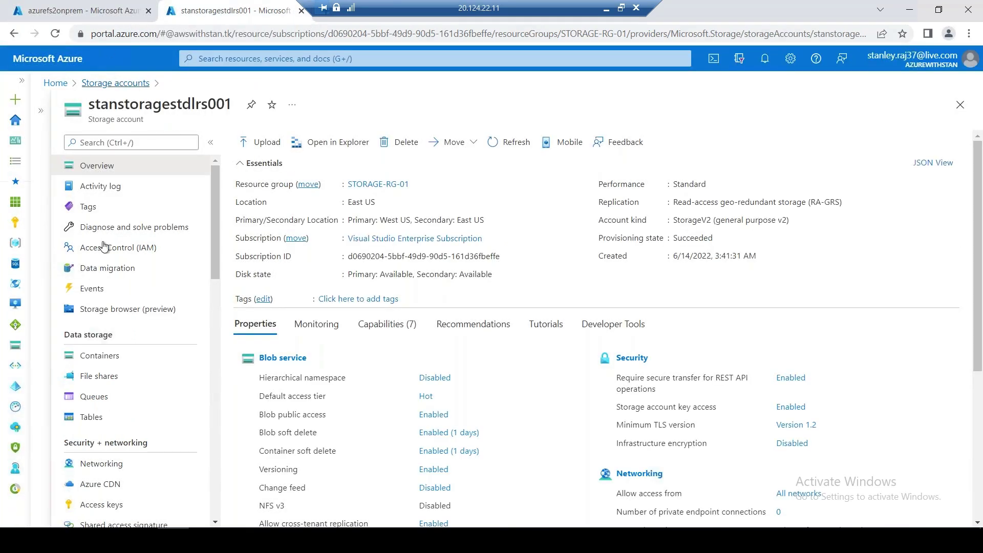
Review stanstoragestdlrs001's blob containers and its geo-replication page
click(99, 355)
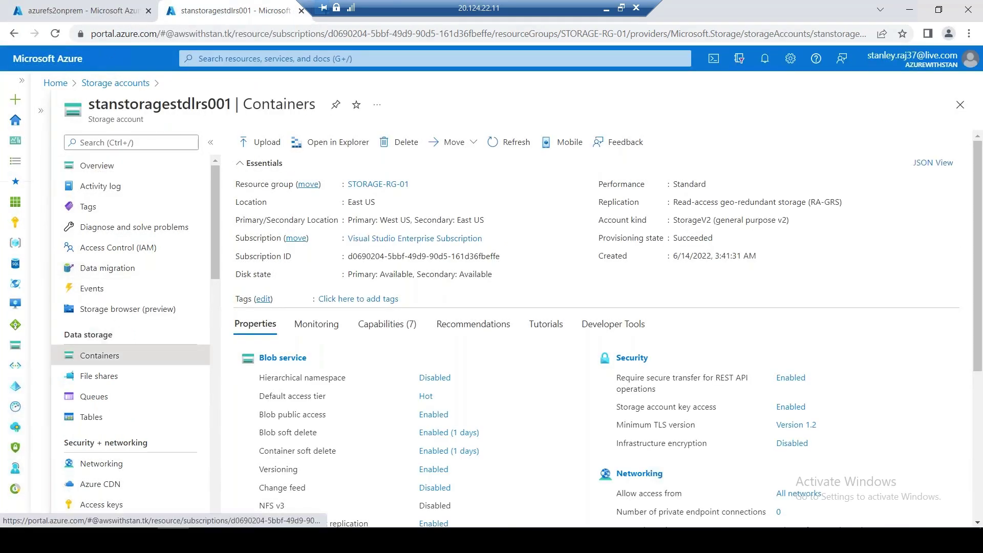
scroll(210, 322, down, 2)
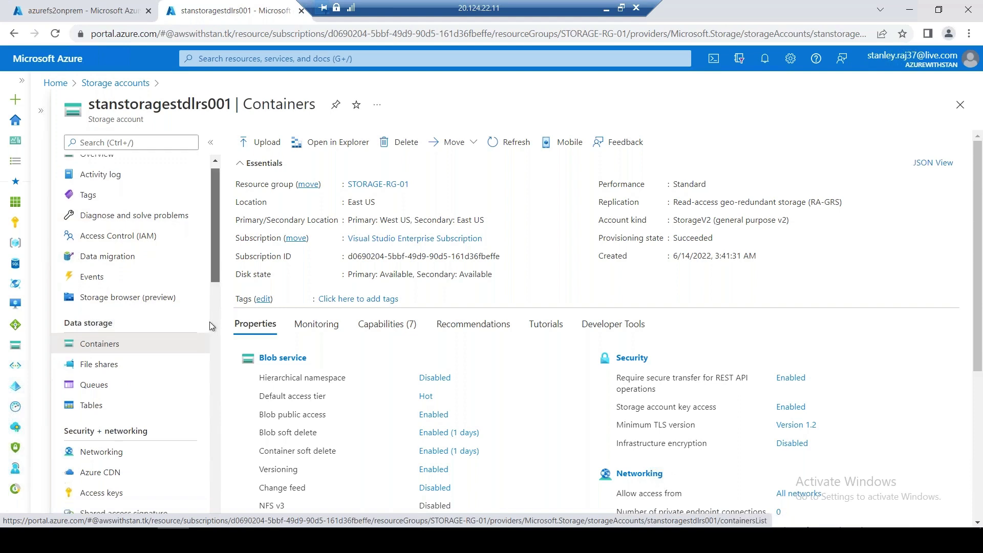
scroll(209, 321, down, 6)
click(126, 287)
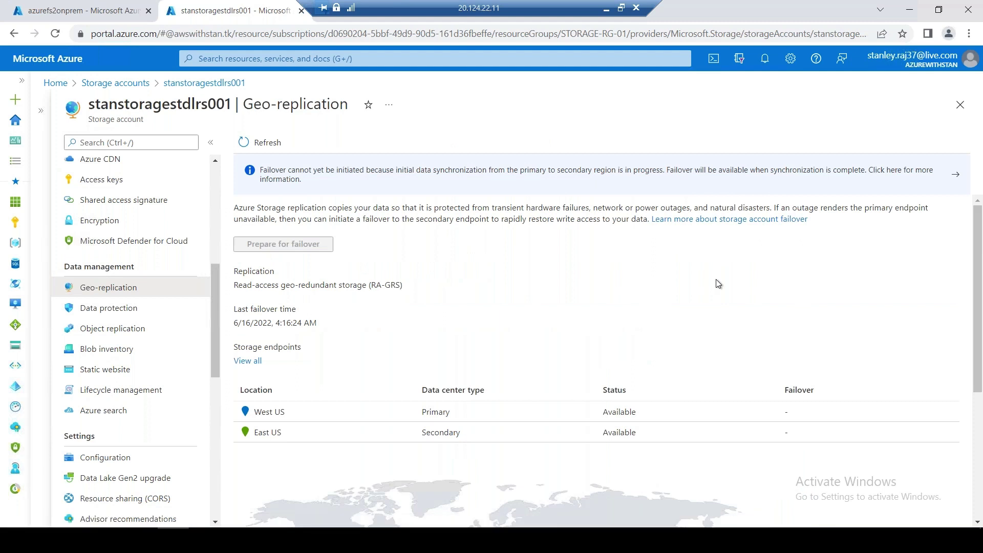
key(alt+Left)
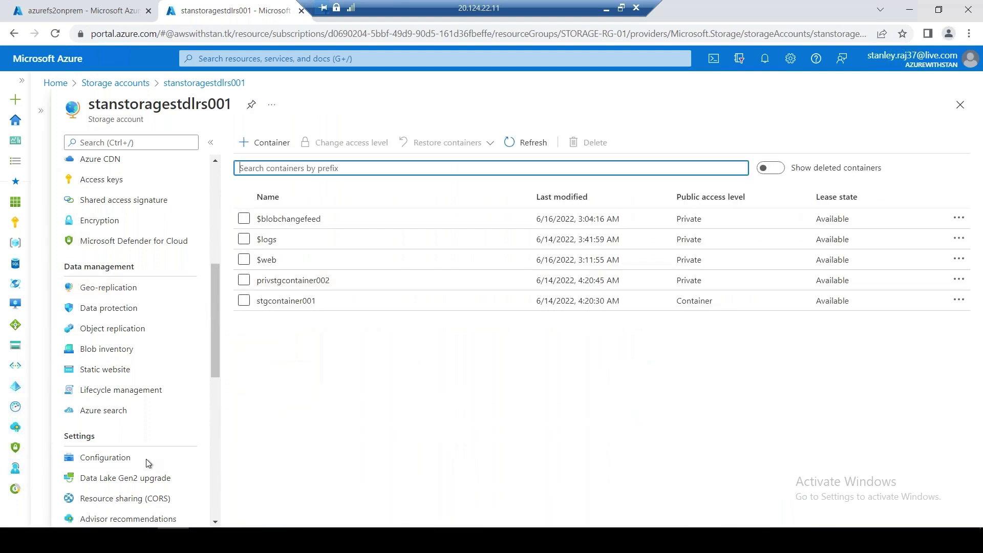
click(151, 291)
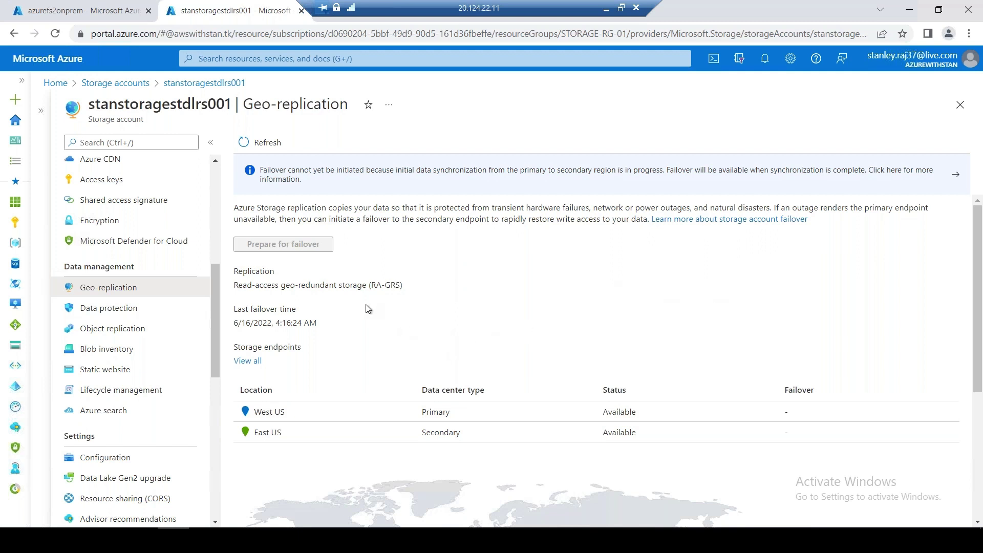
Highlight the Read-access geo-redundant storage (RA-GRS) text, then return to the Storage accounts list
drag(234, 284, 415, 282)
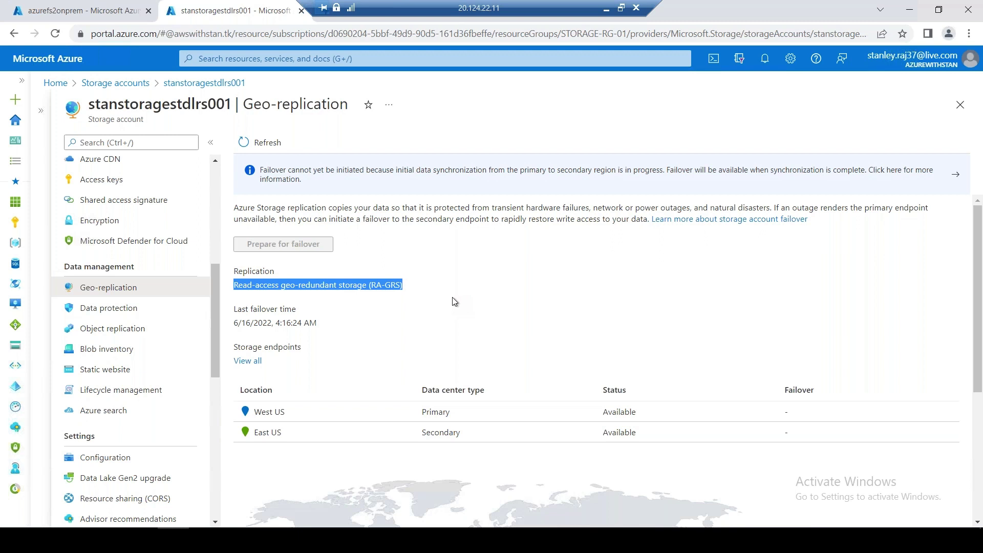
click(621, 270)
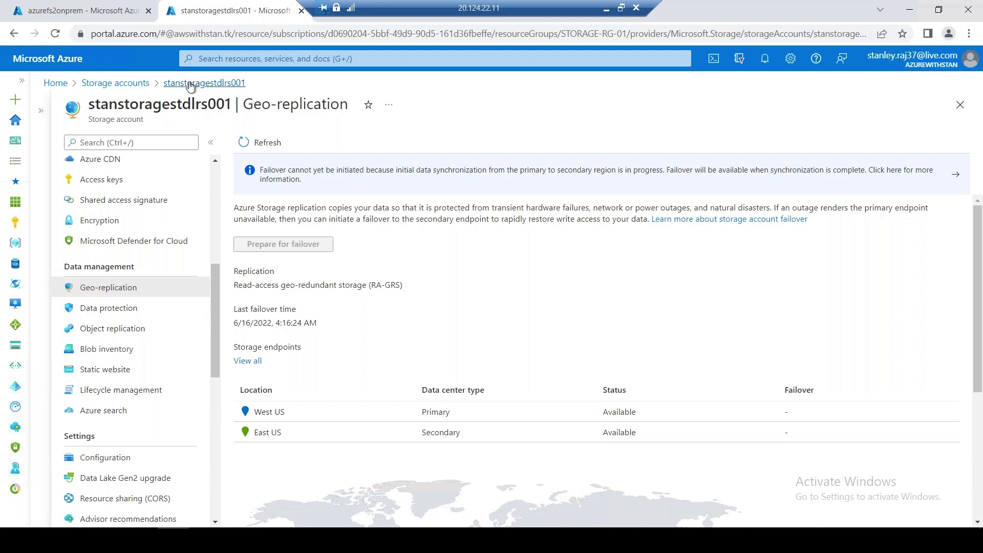
click(132, 83)
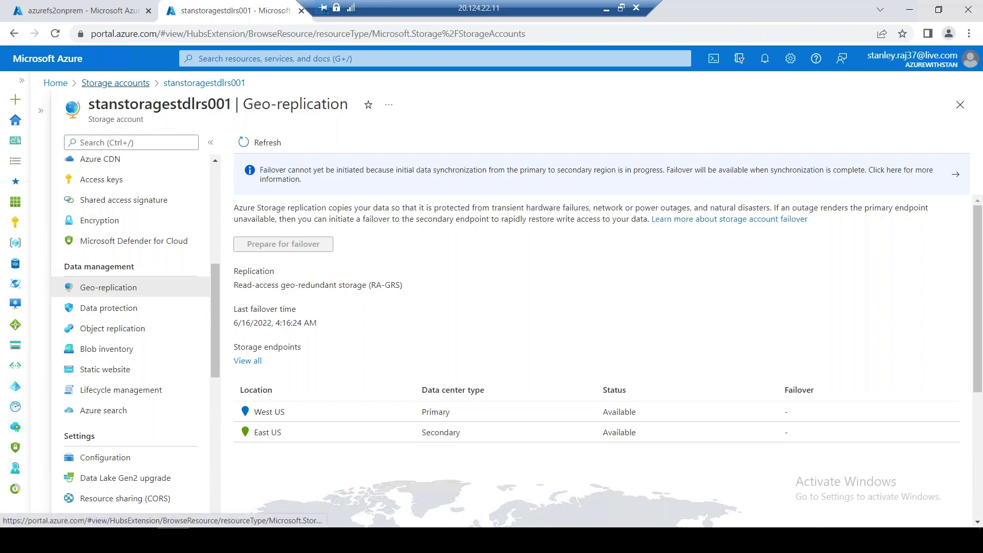
Inspect azurefs2onprem's stanfs01sync group, then view its still-empty Registered servers list
click(83, 12)
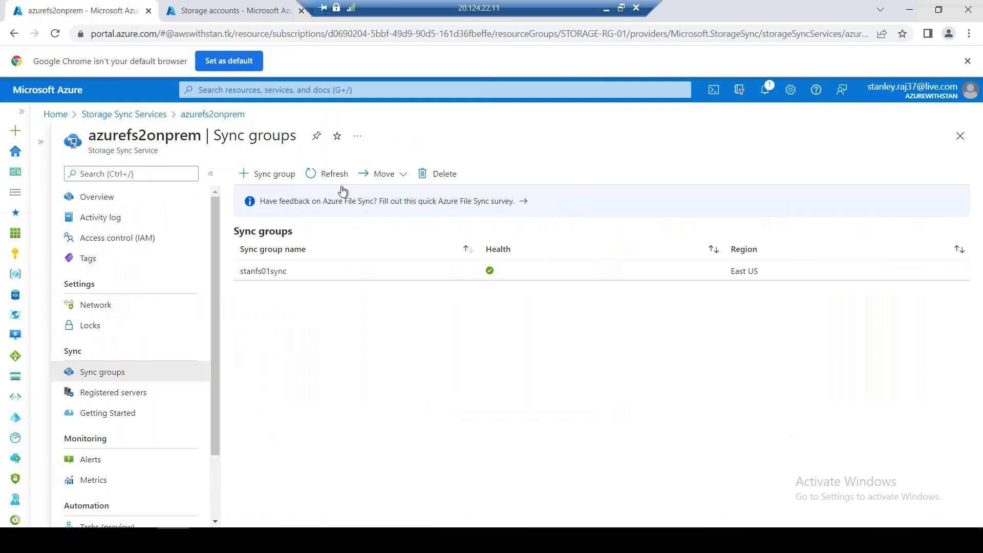
click(281, 272)
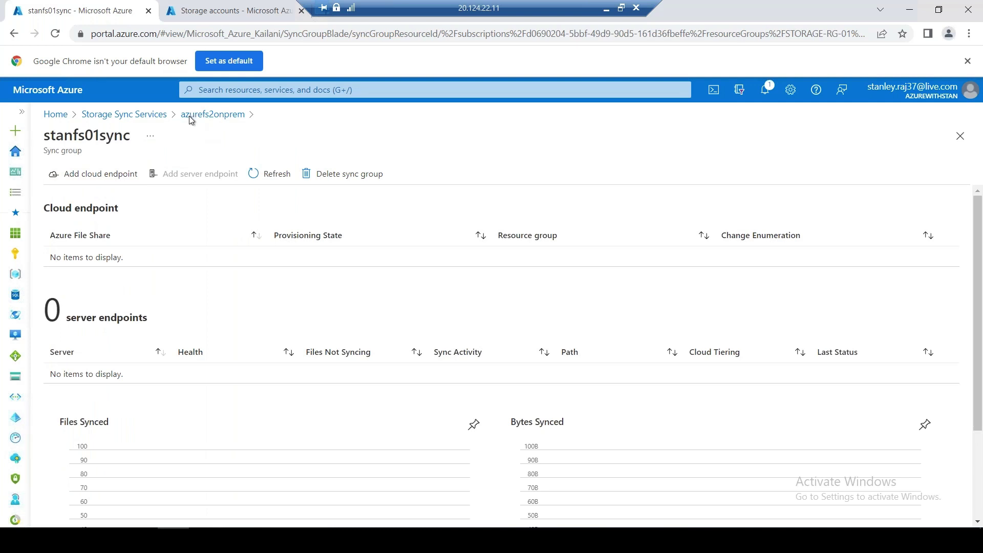
click(202, 115)
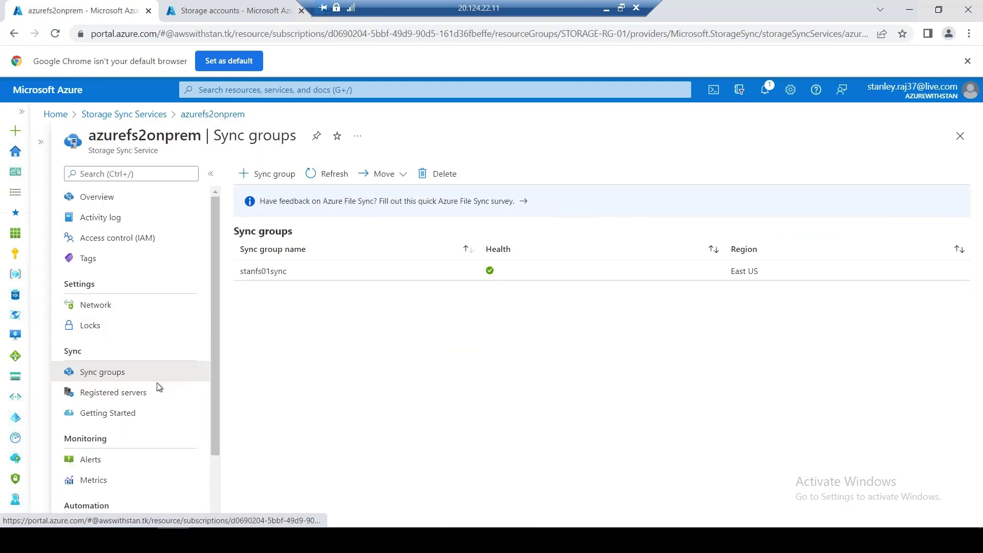
click(147, 393)
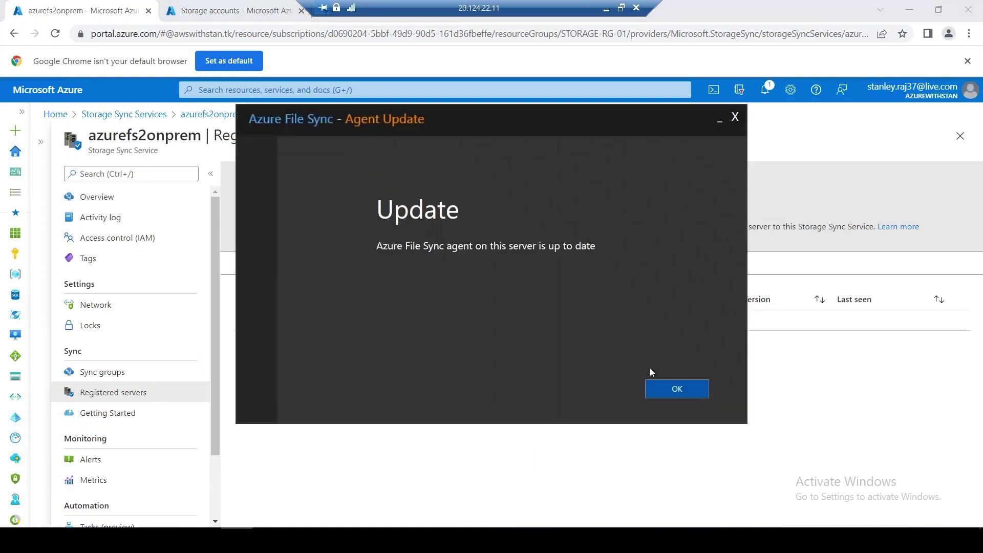
Dismiss the agent up-to-date notice and keep AzureCloud as the registration environment
click(668, 391)
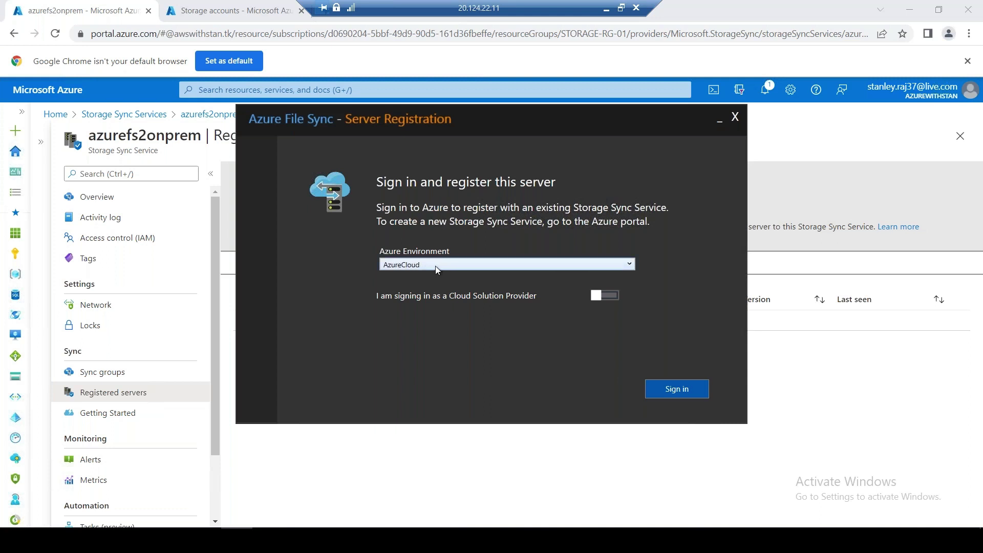
click(435, 266)
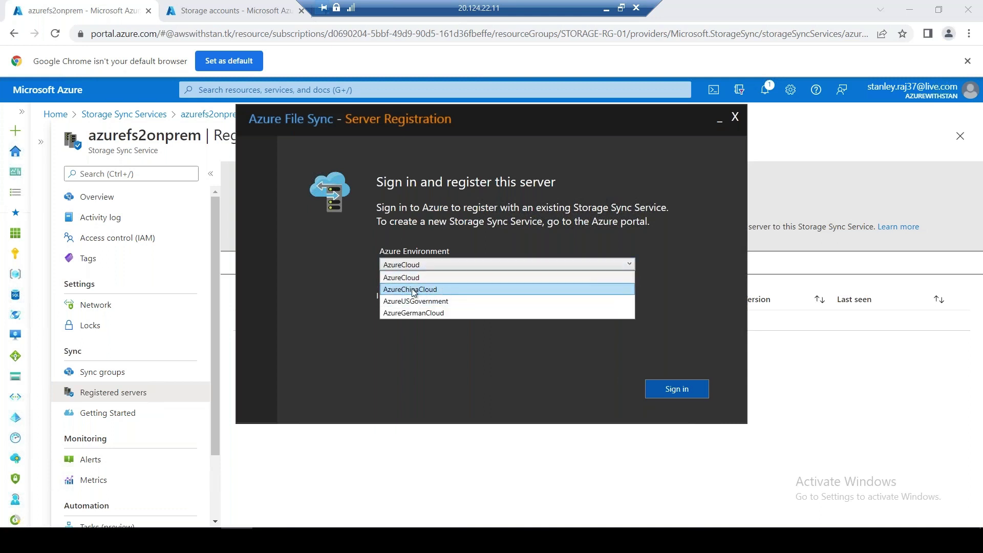
click(402, 277)
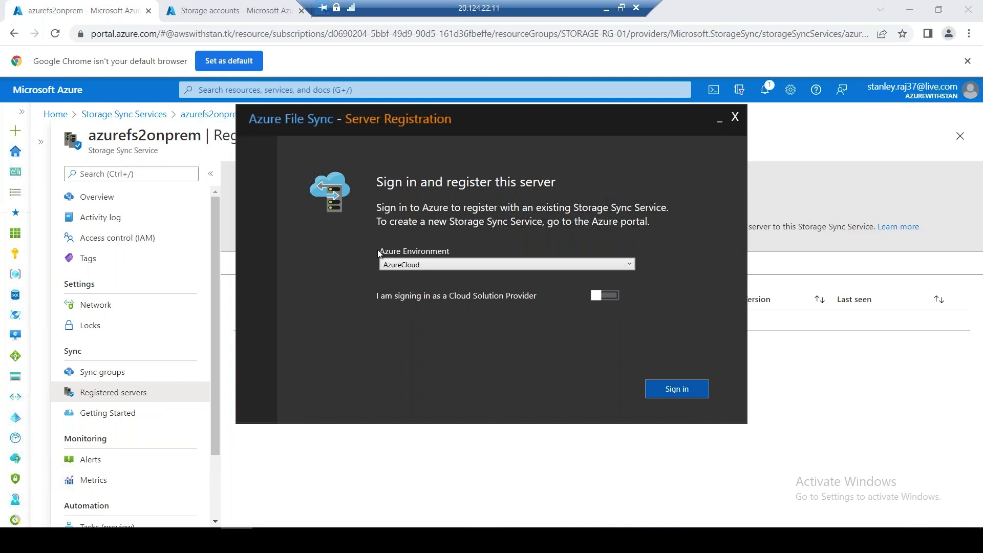
click(422, 260)
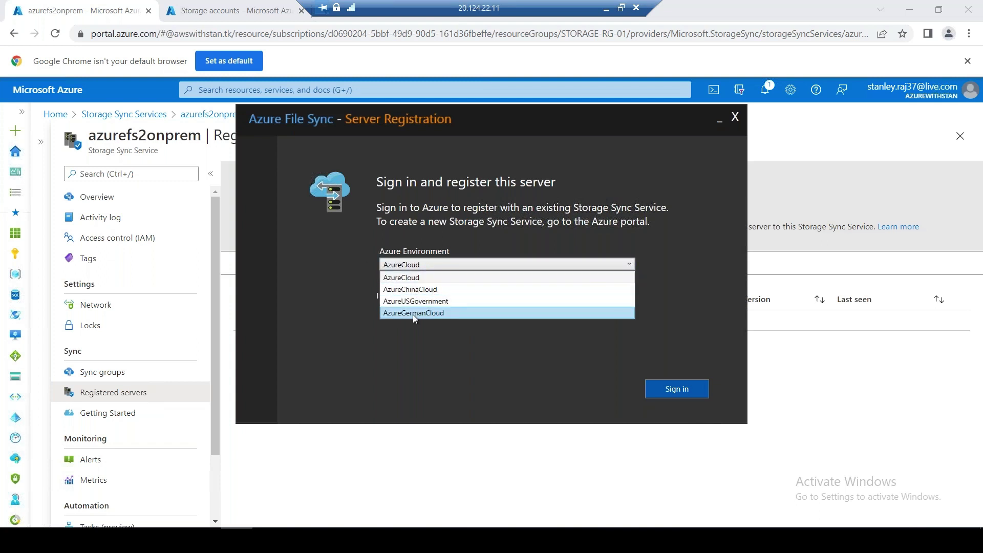
click(323, 287)
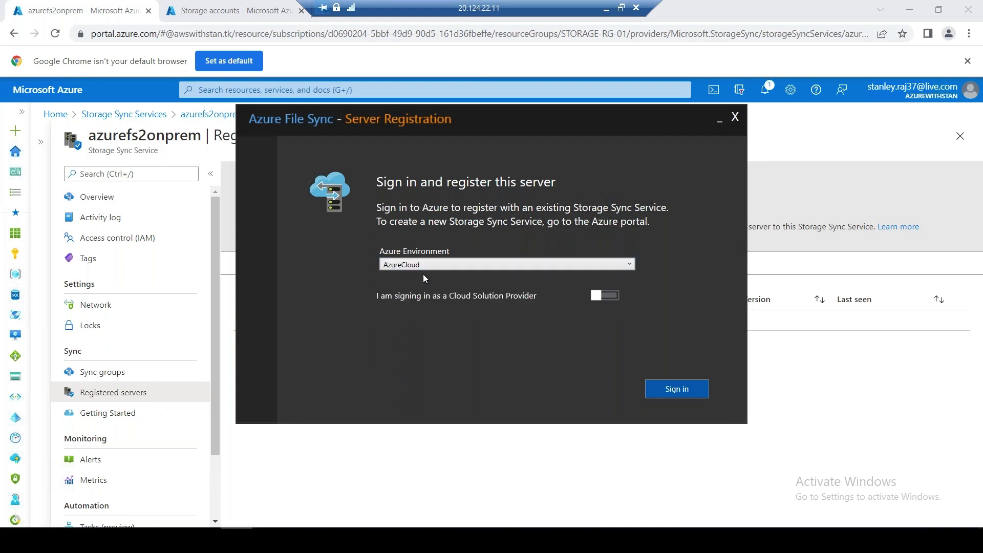
Attempt Azure sign-in with the personal account e-mail, then cancel after rejection
click(671, 390)
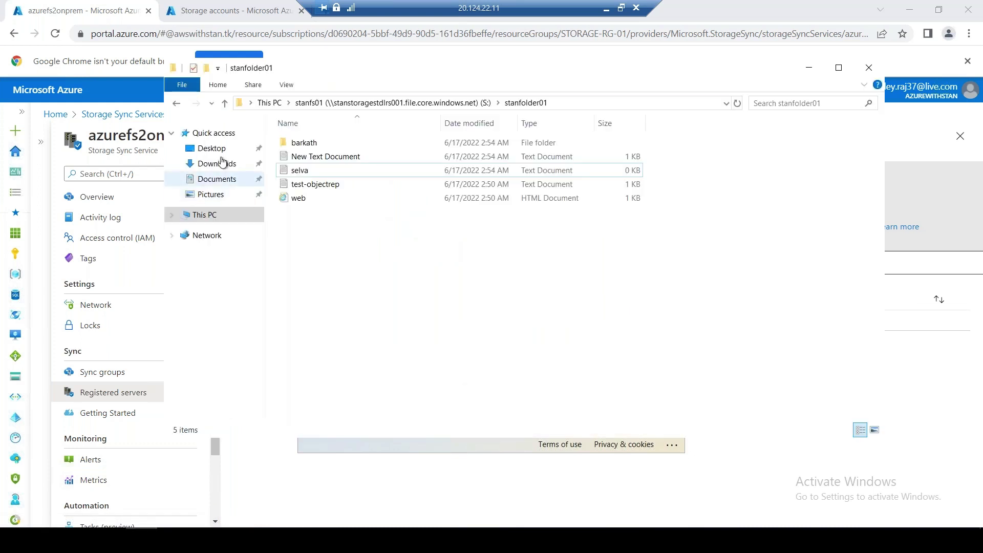
click(222, 164)
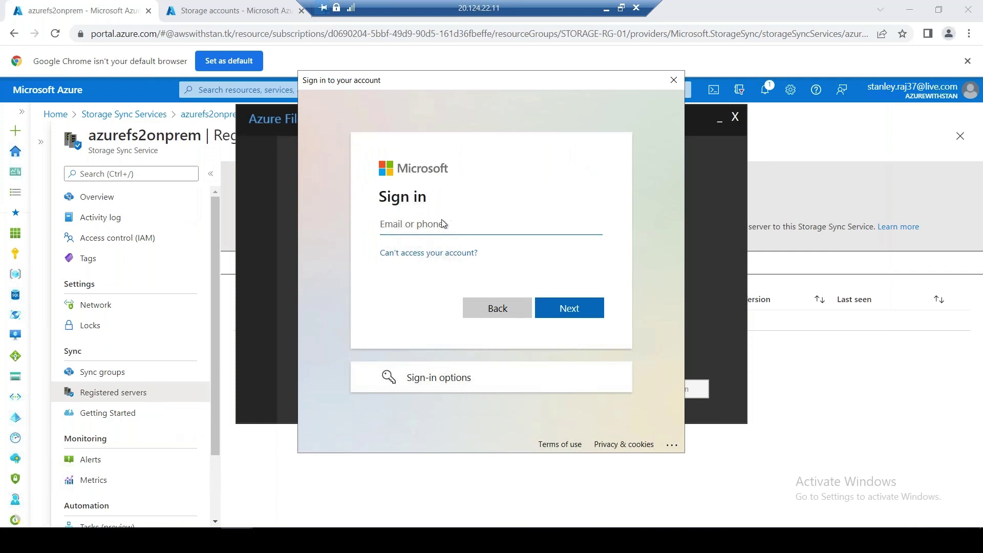
key(Return)
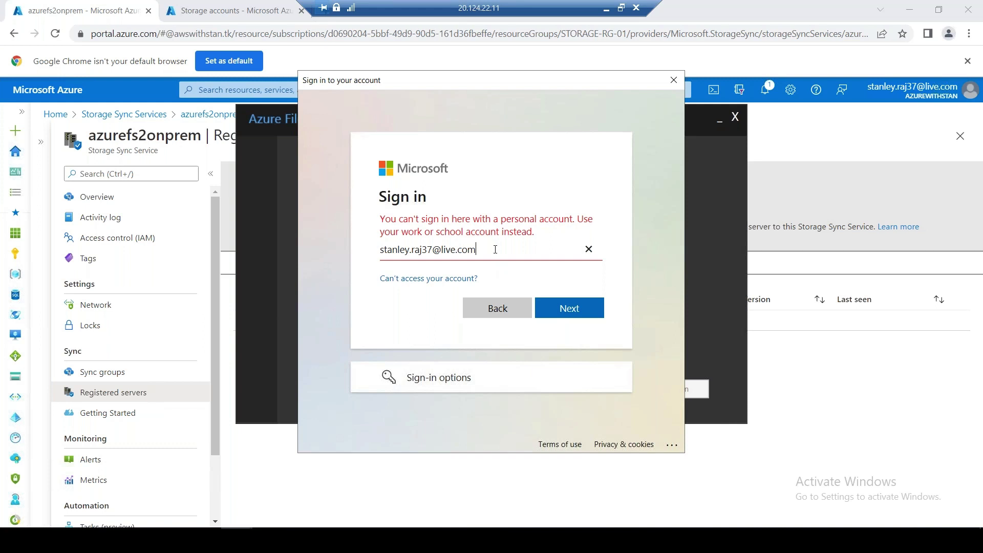
key(ctrl+a)
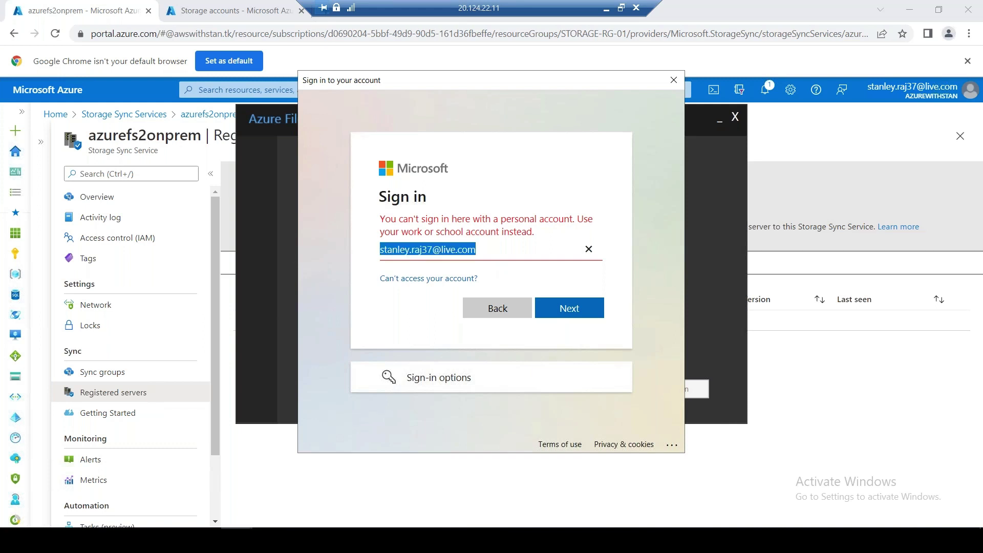
click(673, 80)
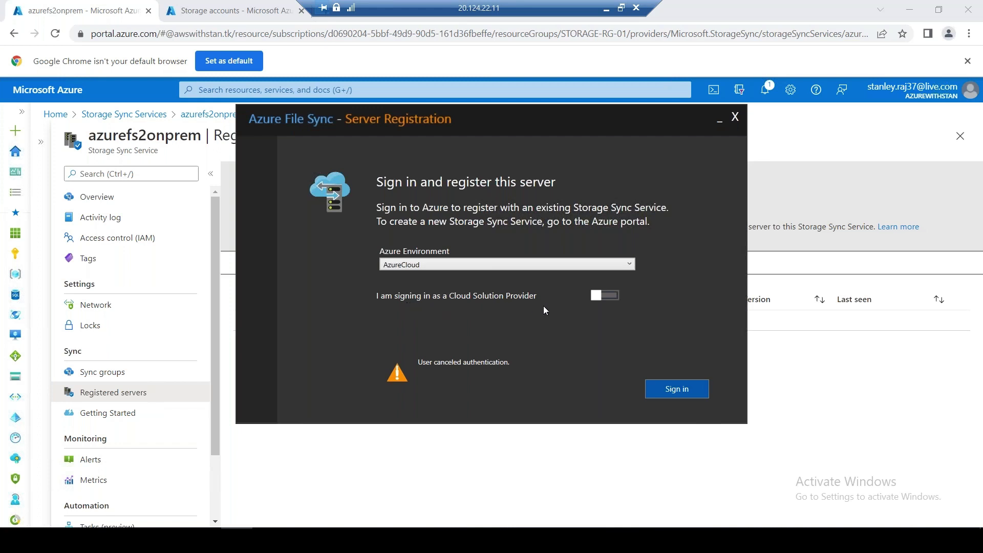
Retry sign-in with the corrected personal e-mail and open Sign-in options after rejection
click(683, 391)
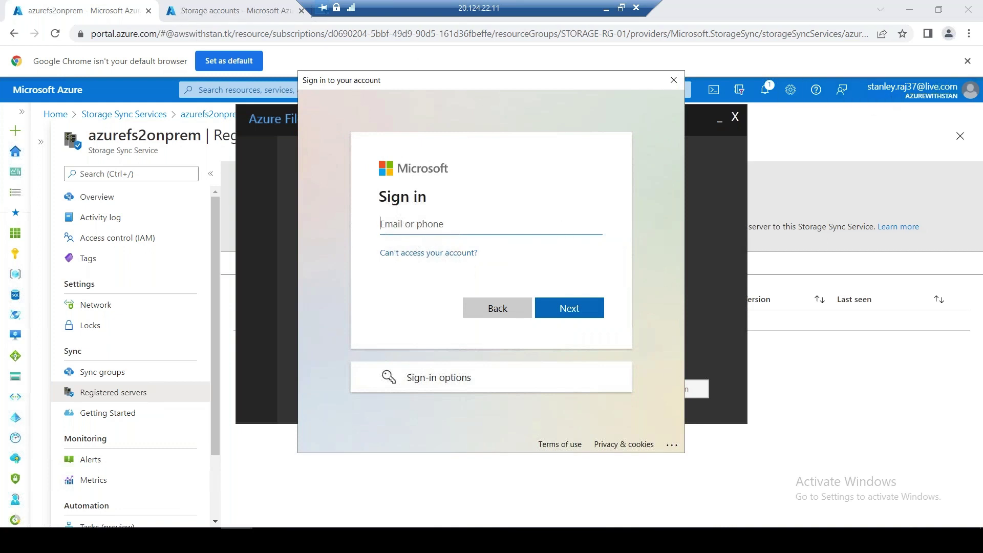
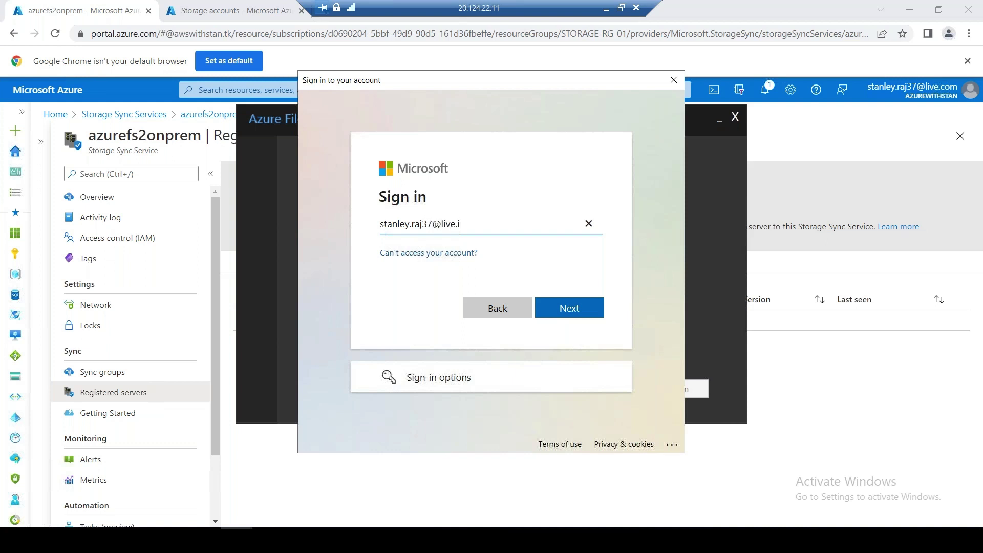
key(Return)
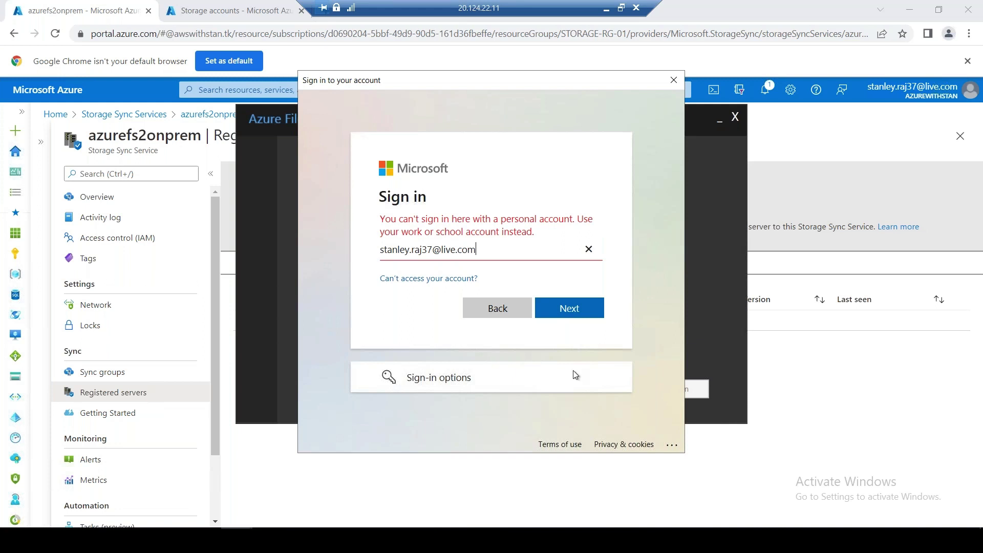
click(450, 378)
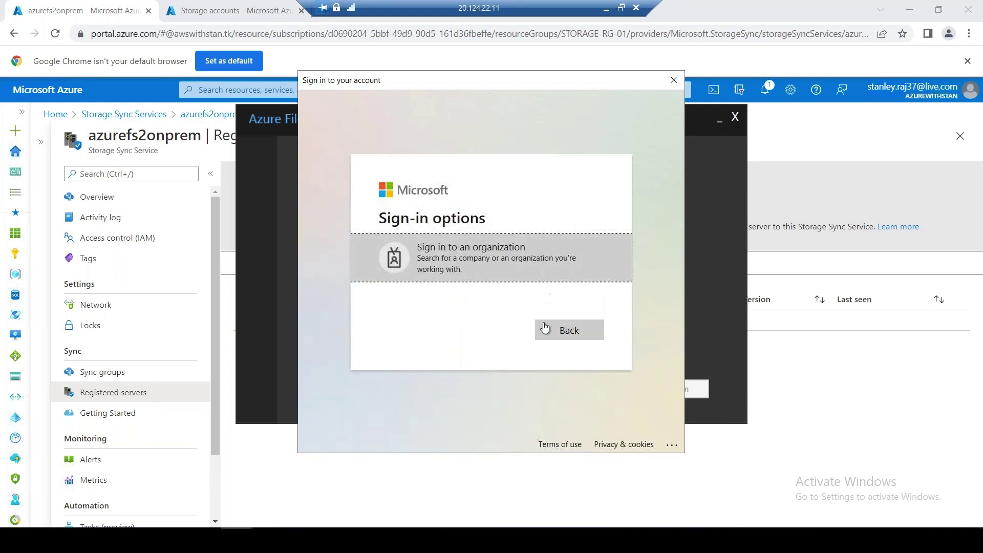
Cancel sign-in, toggle Cloud Solution Provider on and off, and keep AzureCloud
click(674, 81)
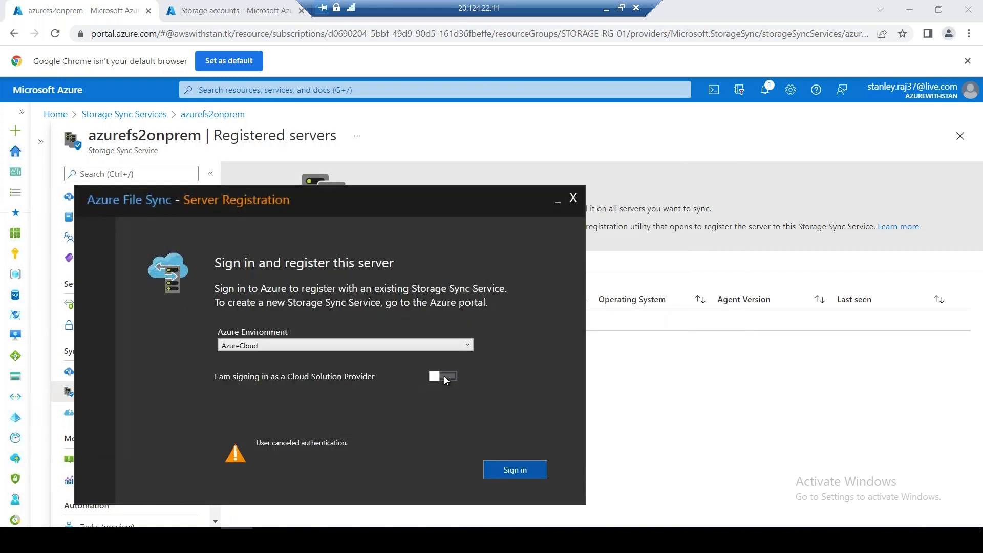
click(442, 376)
click(434, 376)
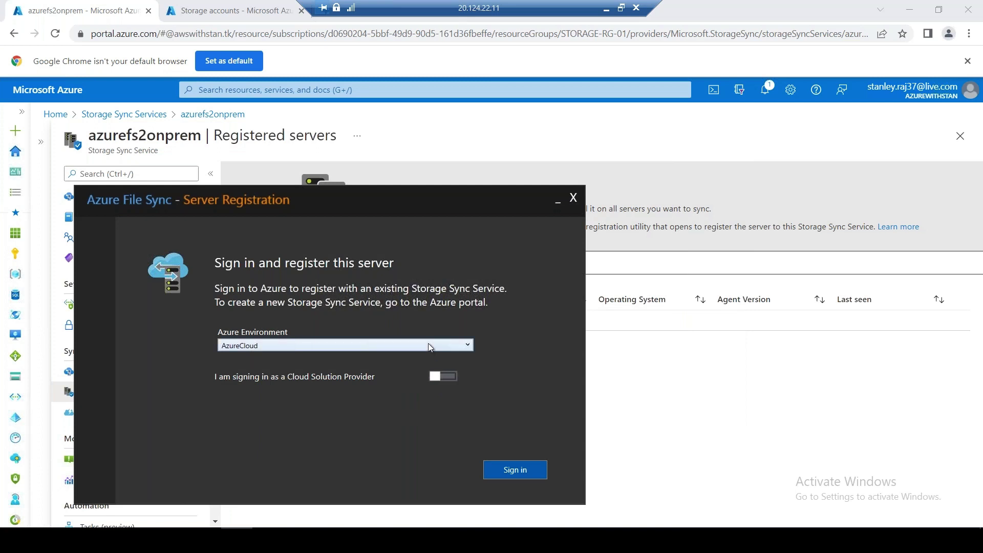
click(428, 344)
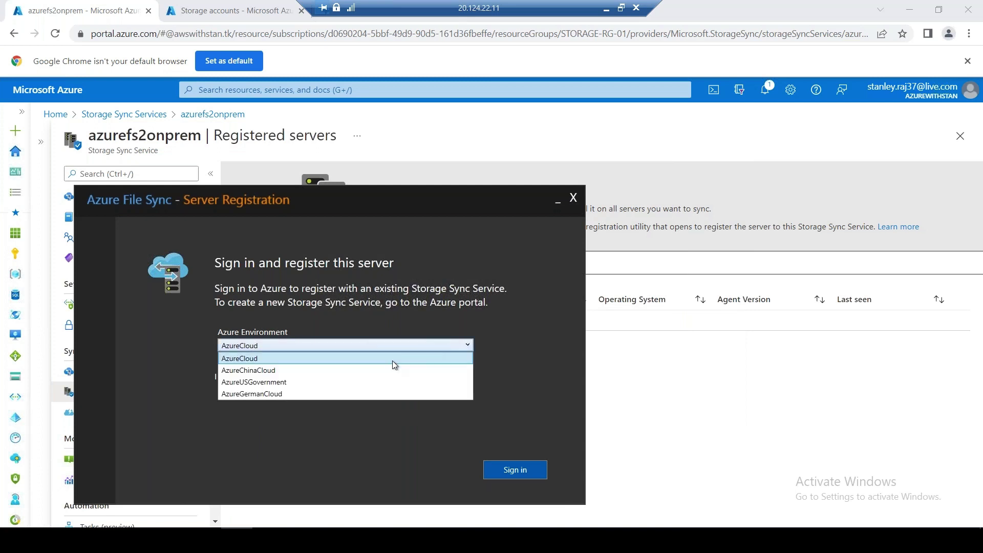
click(342, 358)
Sign in again with the personal account e-mail, then close the sign-in and registration windows
click(498, 473)
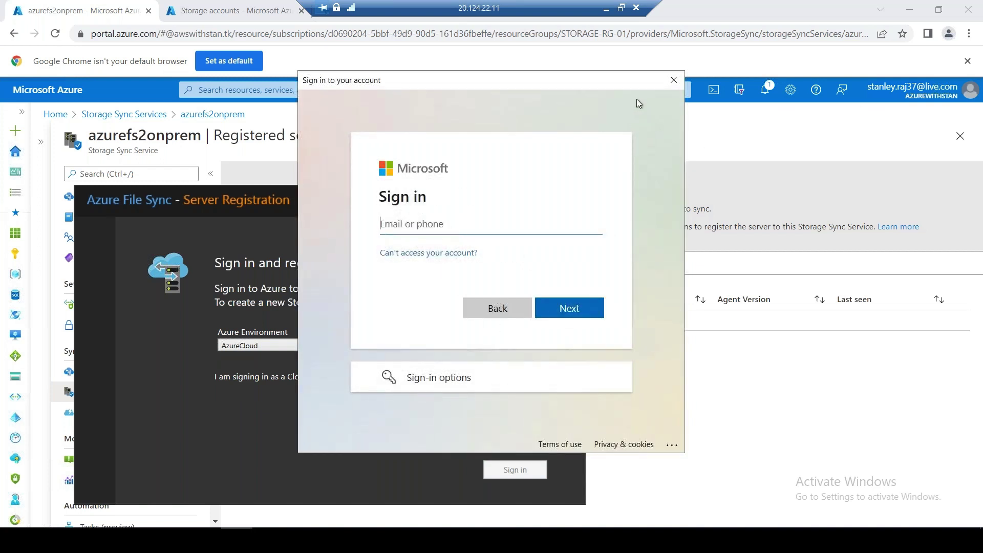
key(Return)
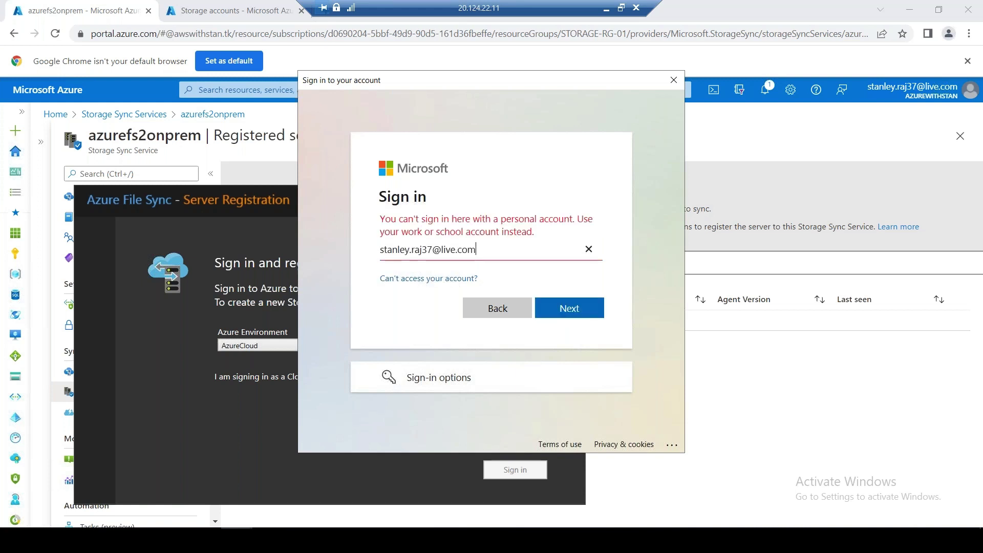
click(673, 80)
click(573, 200)
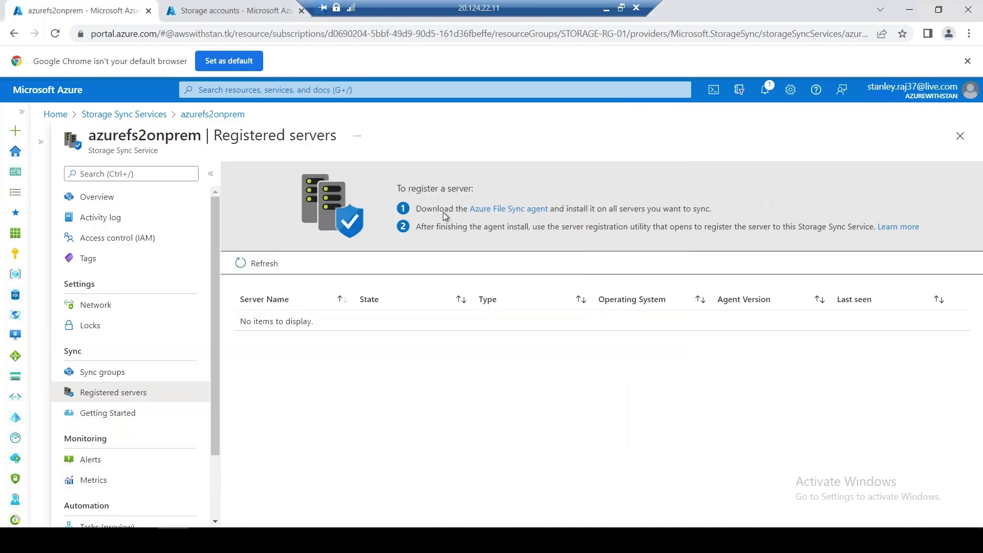
Show azurefs2onprem's Sync groups and confirm via Azure Storage Sync Agent Updater that the agent is current
click(102, 373)
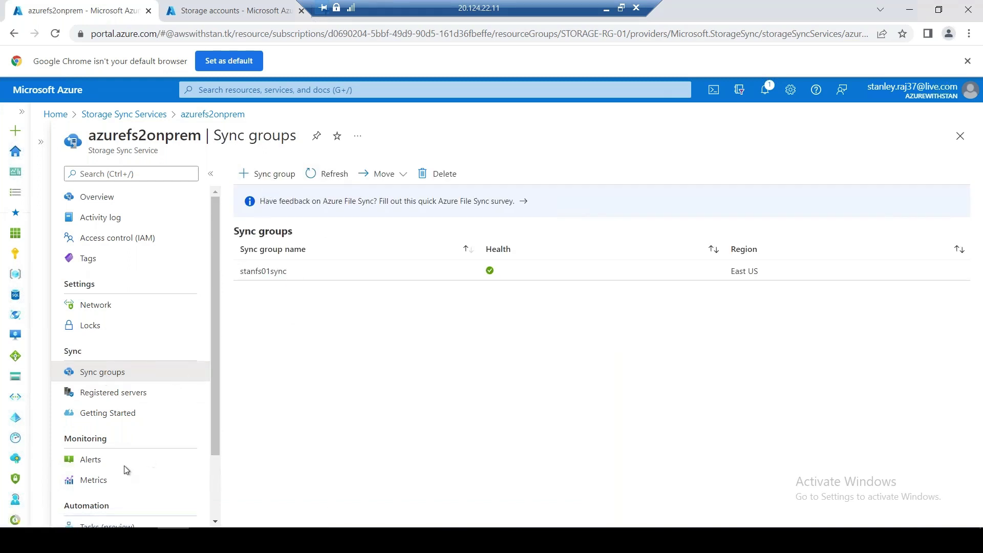
click(15, 528)
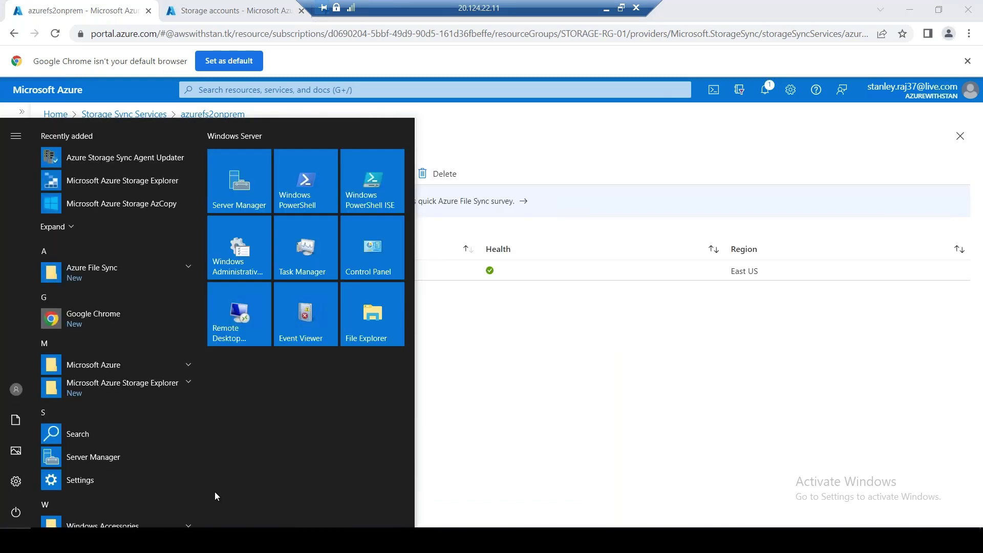
click(145, 161)
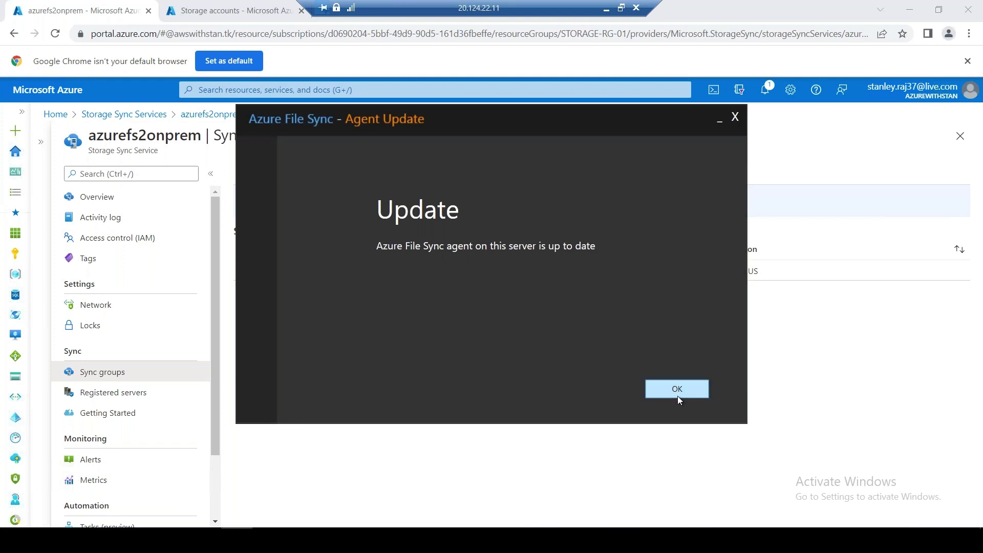
click(677, 393)
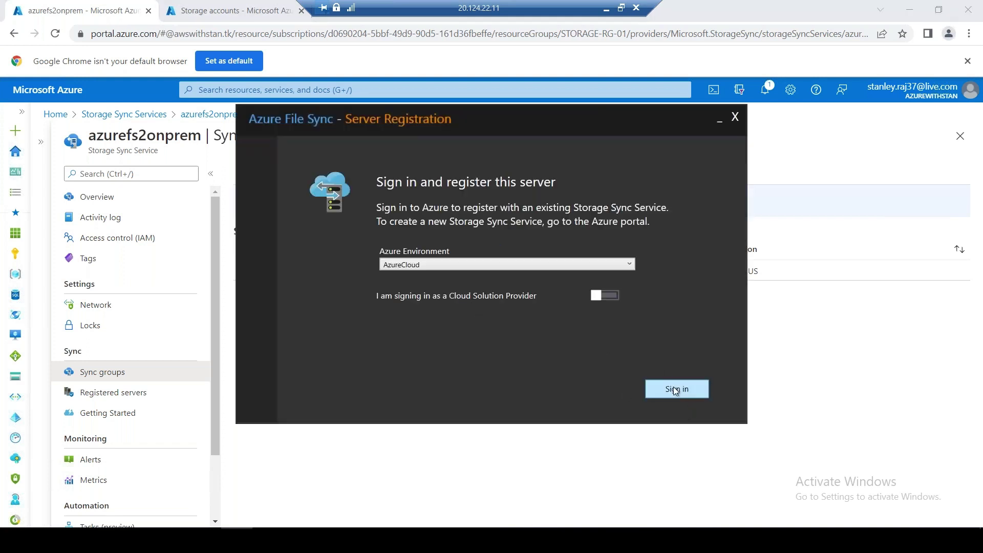
Start the Azure sign-in, try the organization sign-in option, then return to the e-mail page
click(674, 388)
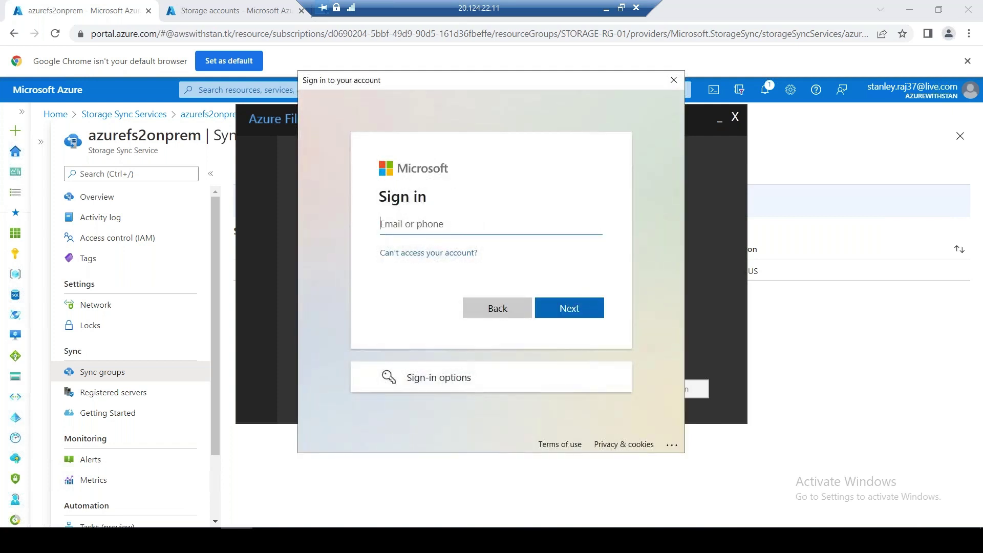
click(455, 378)
click(460, 273)
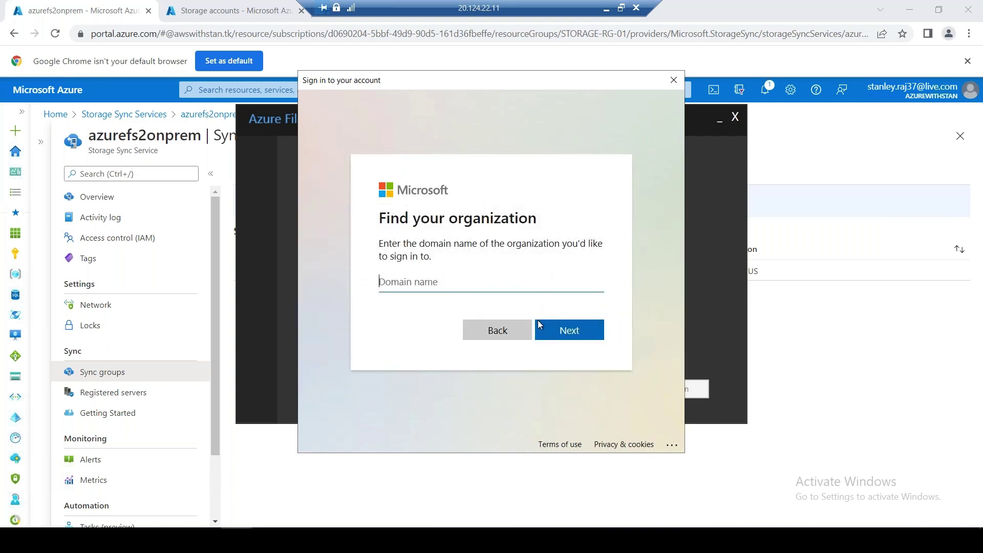
click(497, 330)
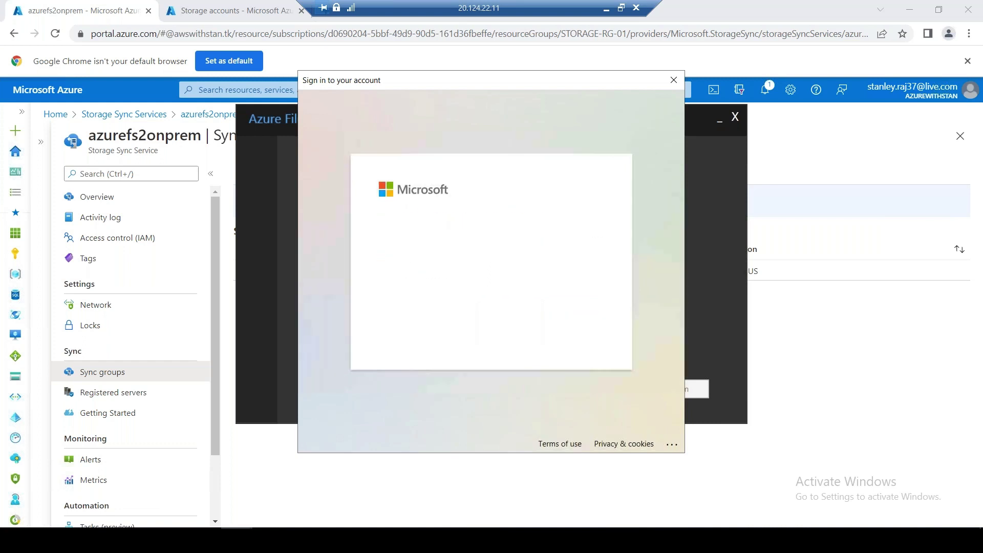
click(574, 331)
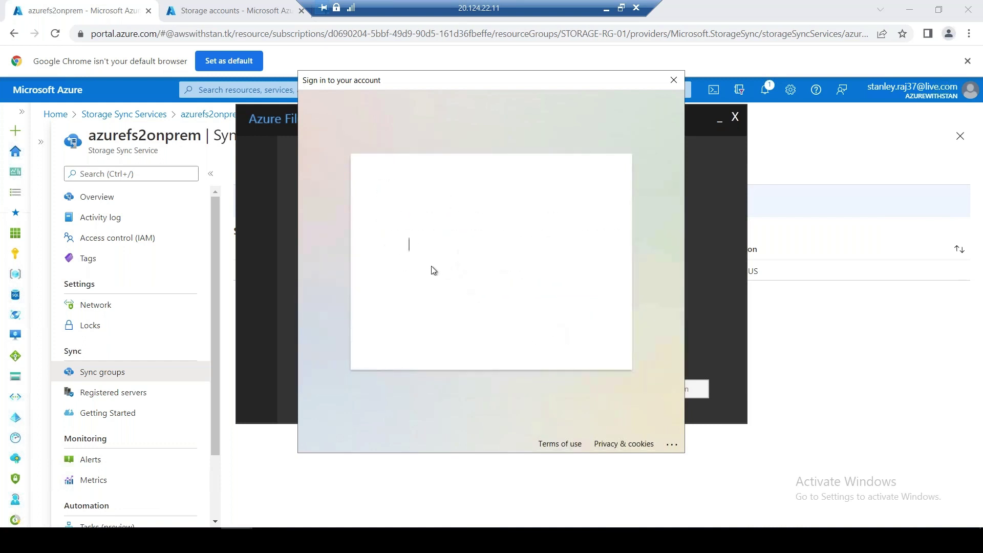
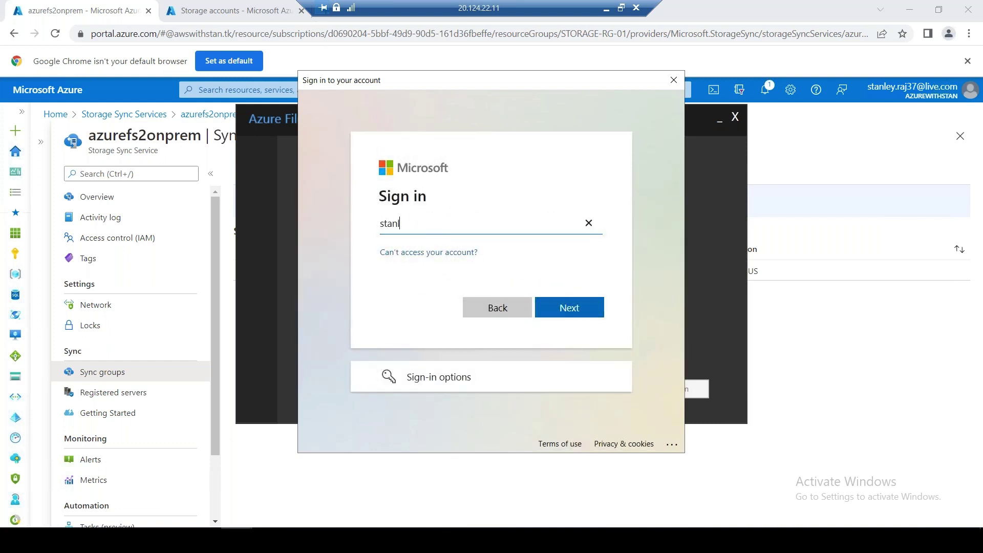
Submit the personal account e-mail, cancel the refused sign-in, and move the window aside to reveal Sync groups
key(Return)
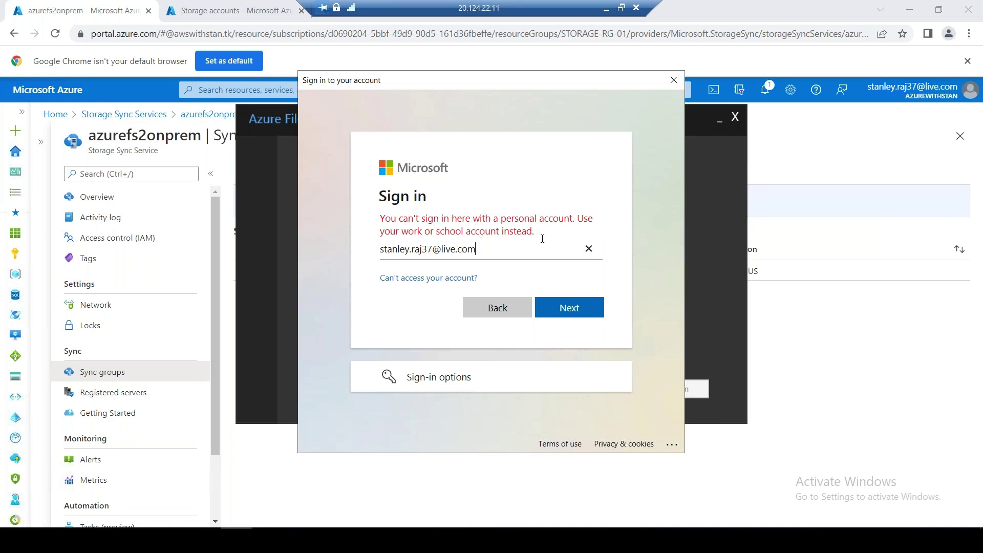
click(589, 248)
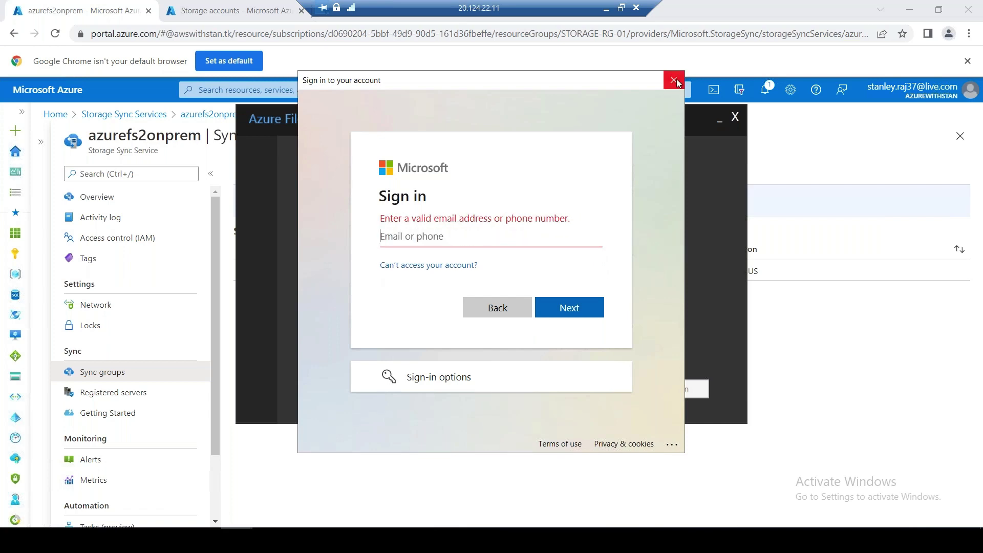
click(674, 80)
drag(612, 121, 679, 159)
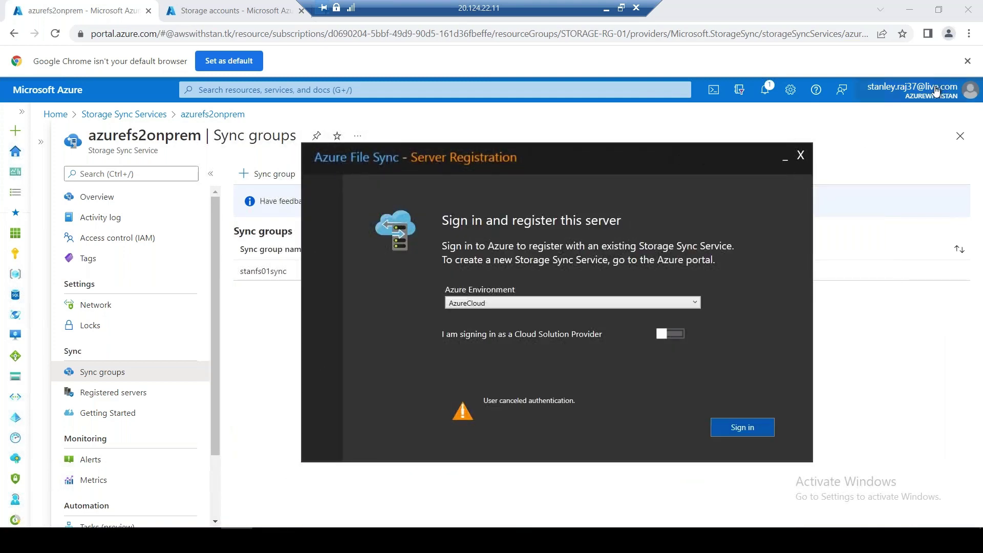
Open the Microsoft account page from the Azure account menu, then return to the azurefs2onprem portal tab
mouse_move(915, 119)
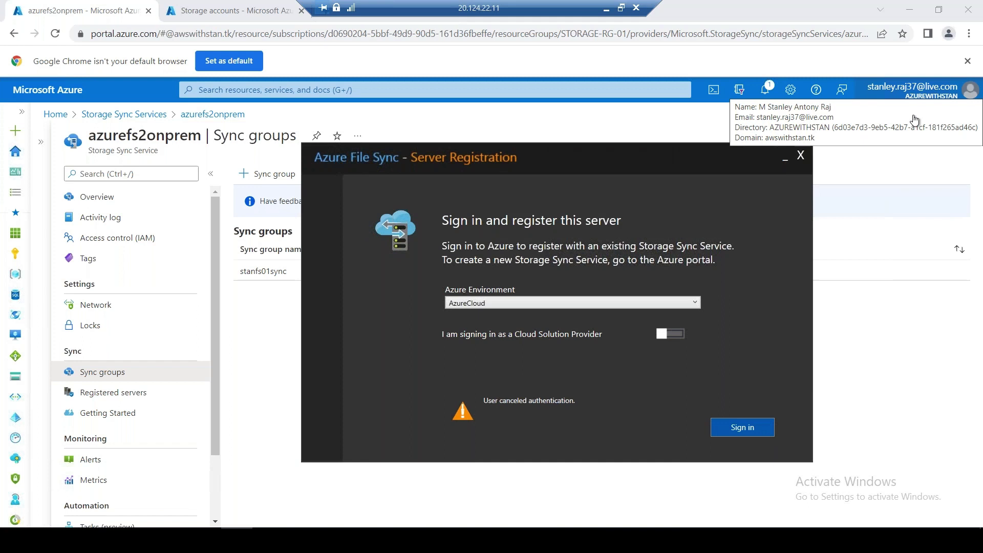
click(677, 336)
click(934, 90)
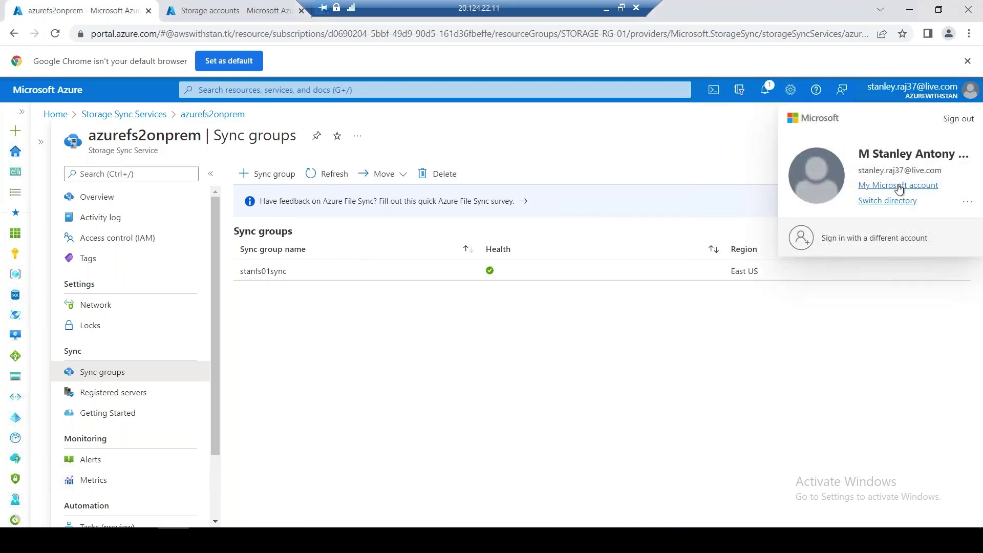
click(900, 185)
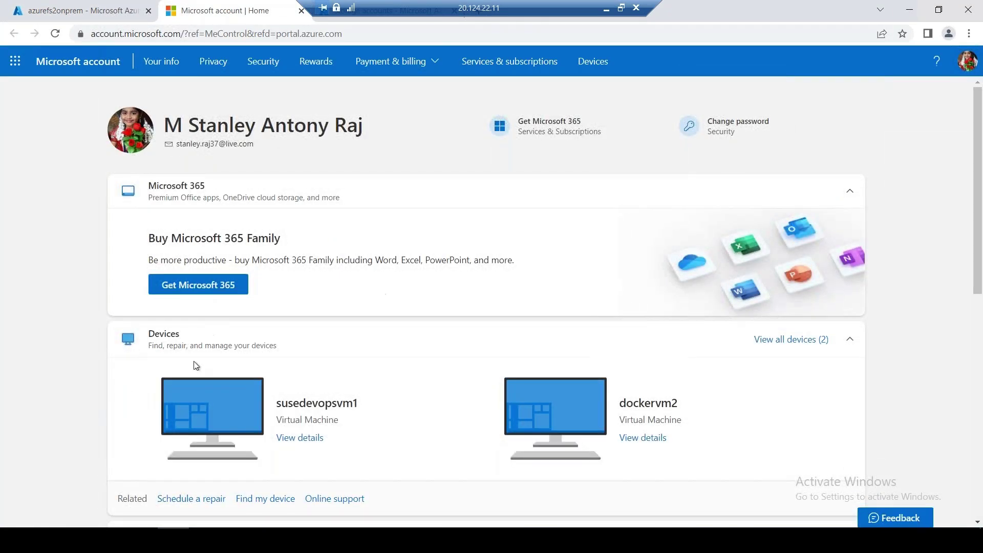
scroll(44, 354, down, 5)
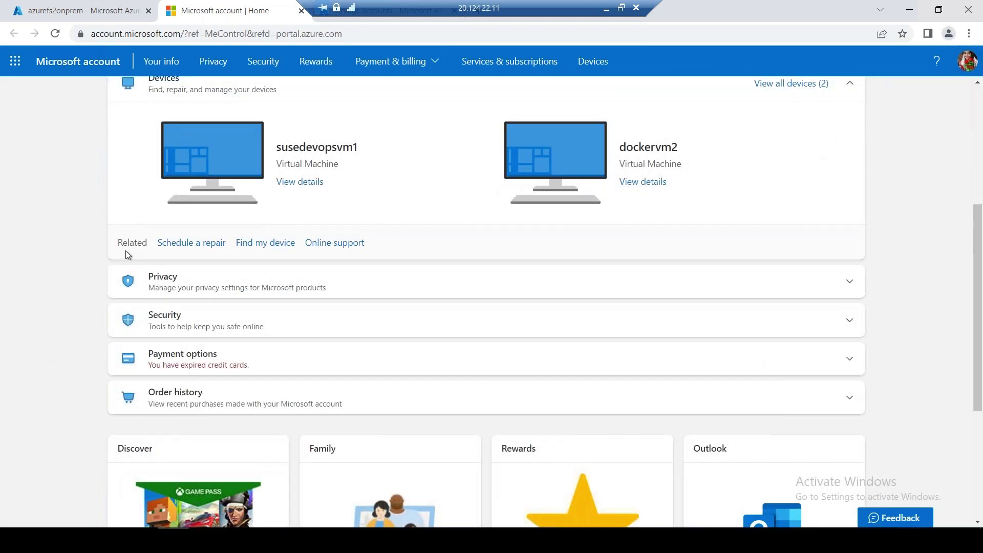
scroll(125, 250, up, 5)
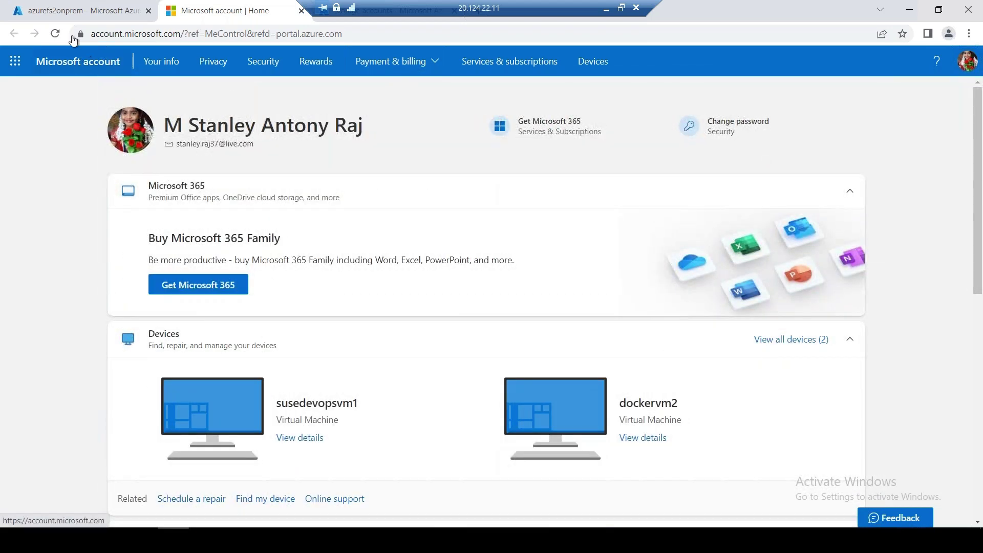
click(113, 13)
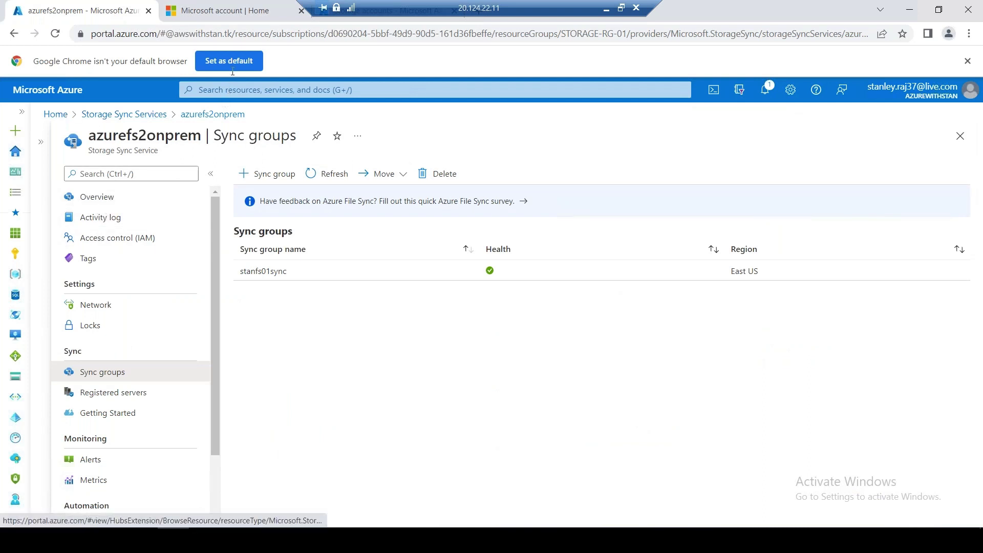
Search for Azure Active Directory and copy the AZUREWITHSTAN directory's Tenant ID
click(223, 88)
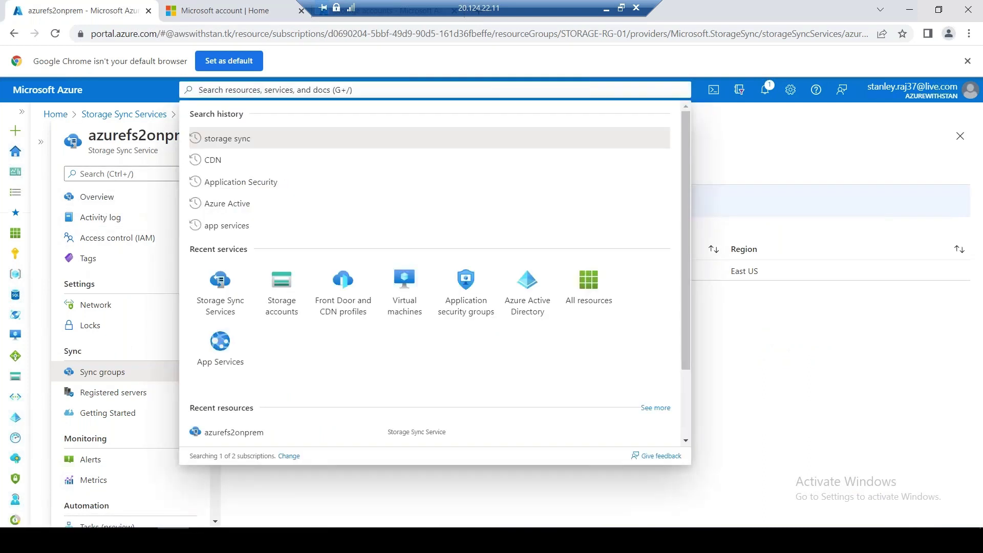
text(A)
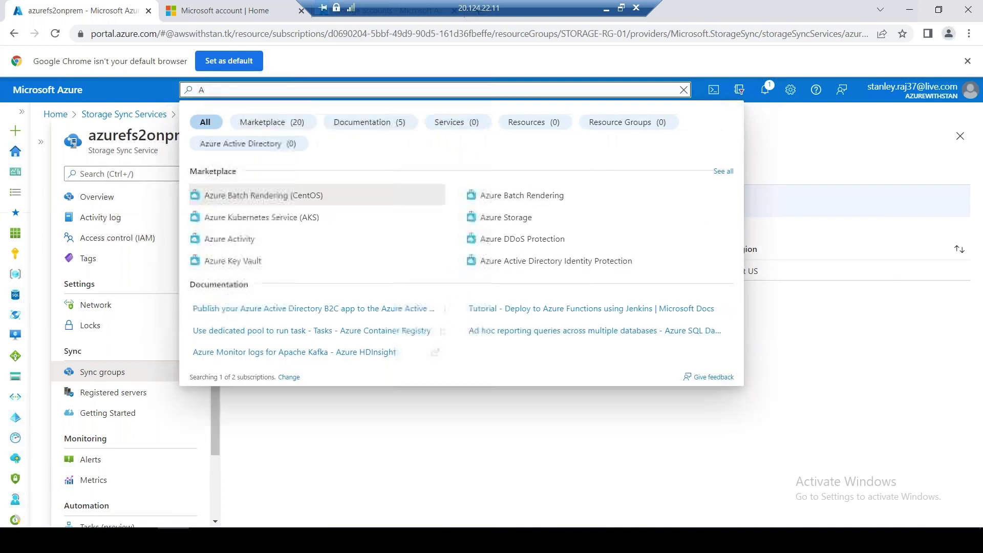
key(BackSpace)
text(Azure )
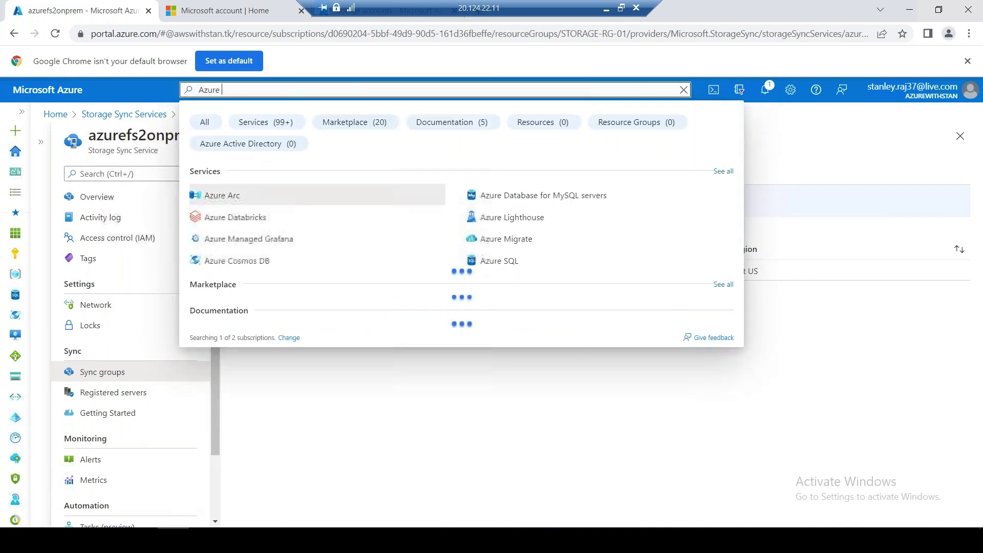
text(Active directory)
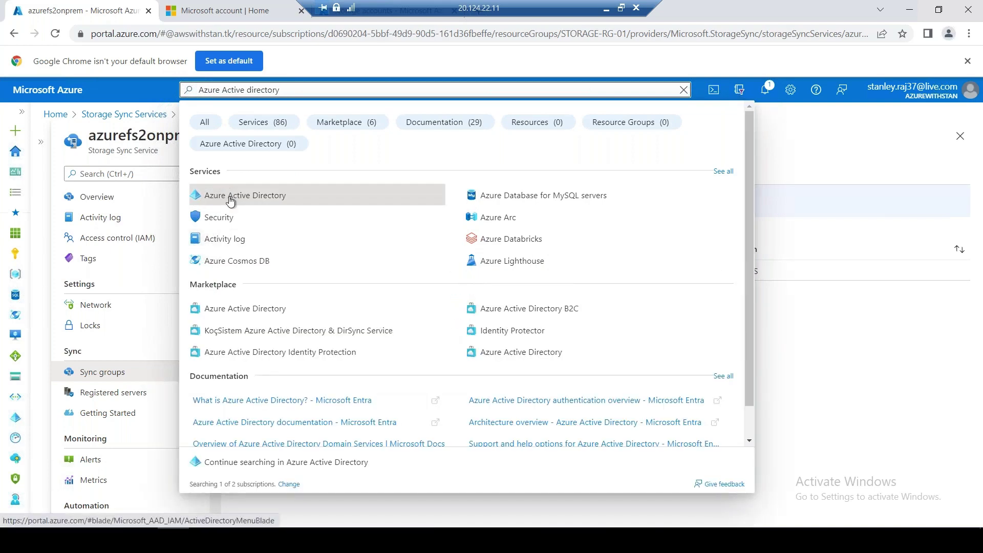
click(228, 197)
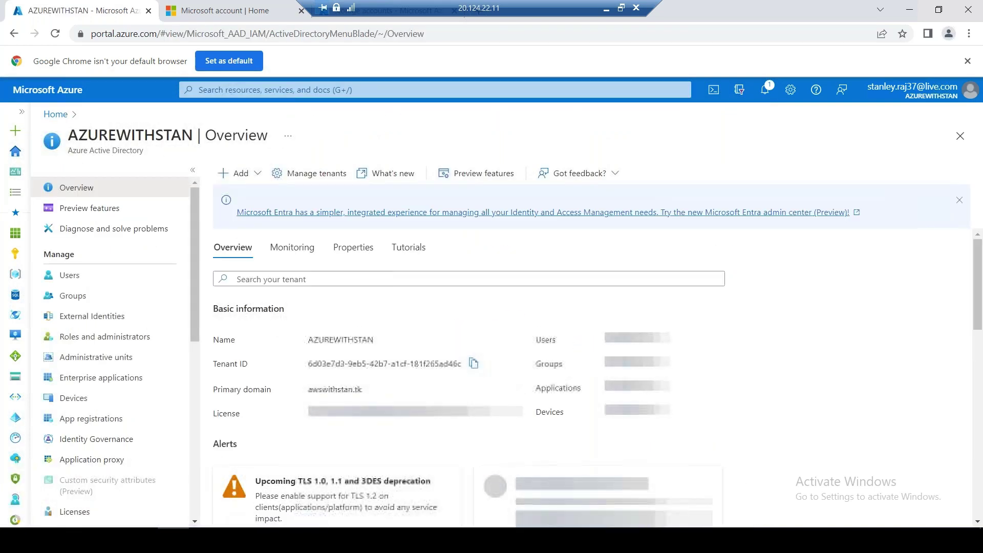
click(479, 362)
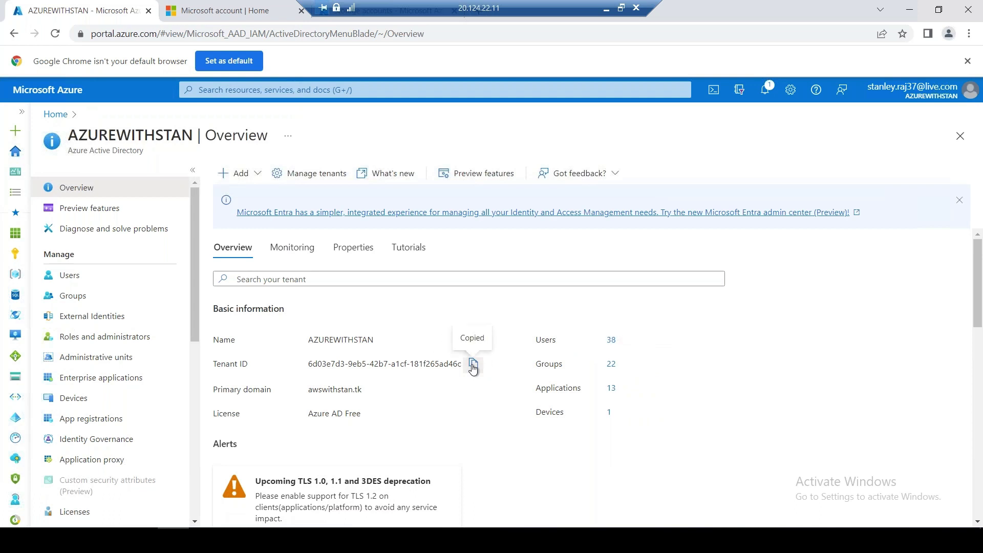
Paste the Tenant ID into Server Registration's Tenant ID field and start signing in
key(alt+Tab)
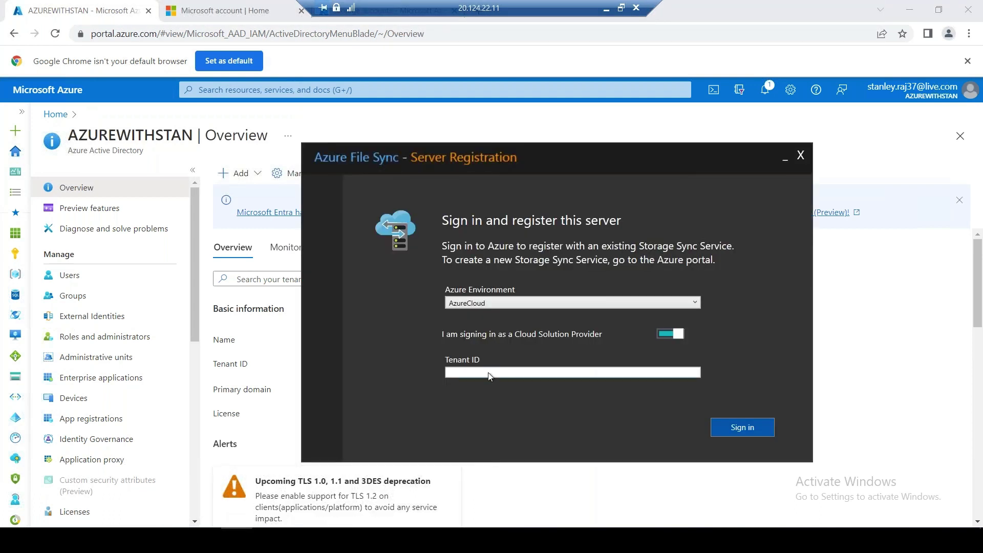
click(489, 373)
key(ctrl+v)
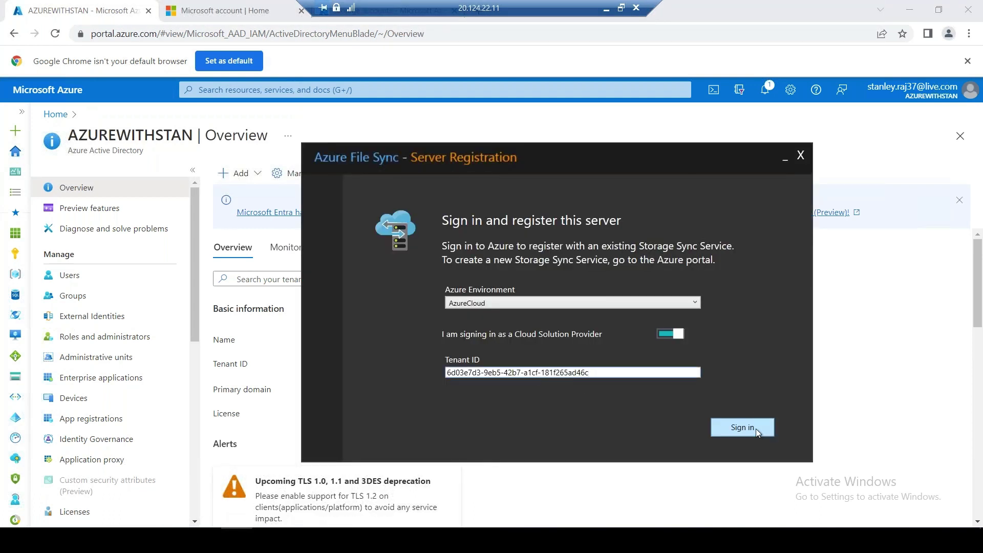
click(755, 431)
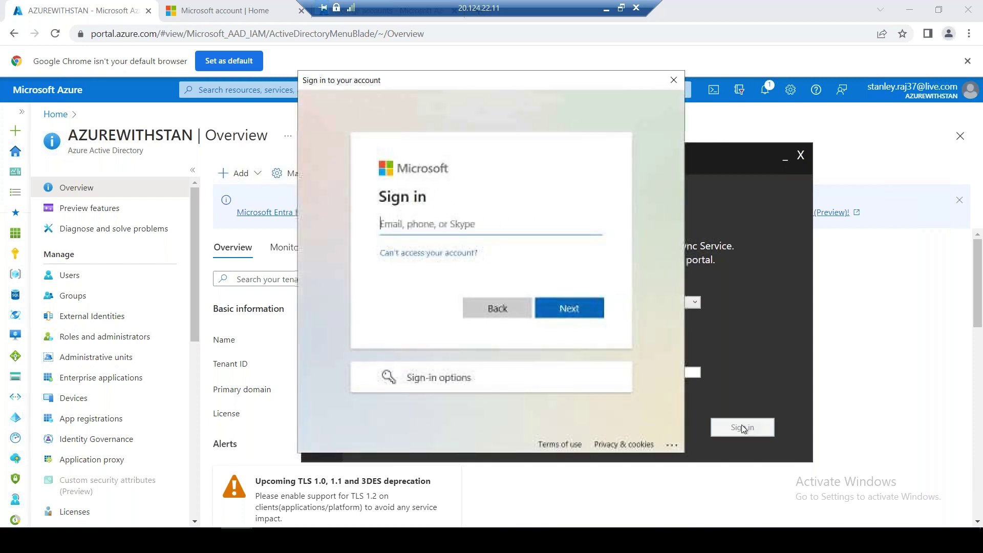
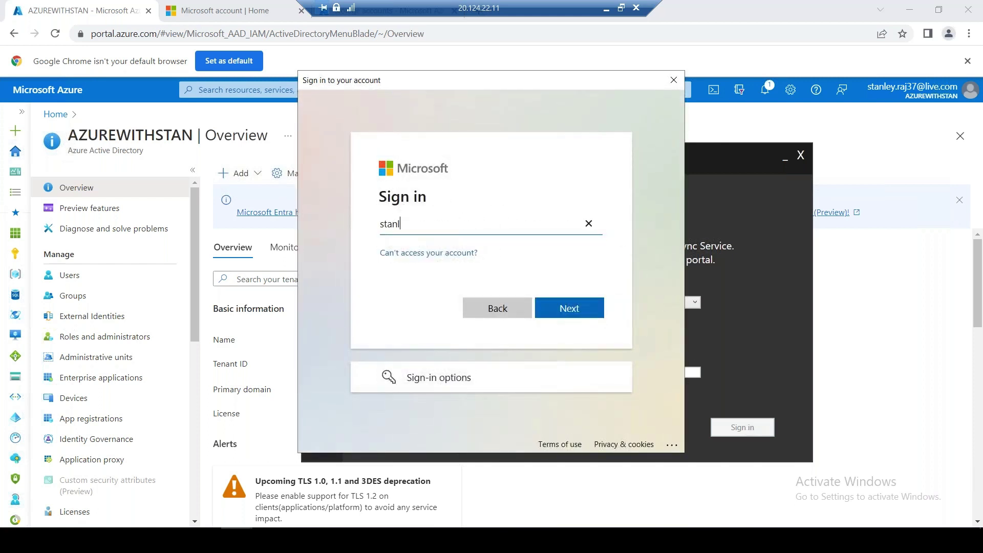
Sign in with the Microsoft account e-mail, approve the phone notification, and continue with that account
key(Return)
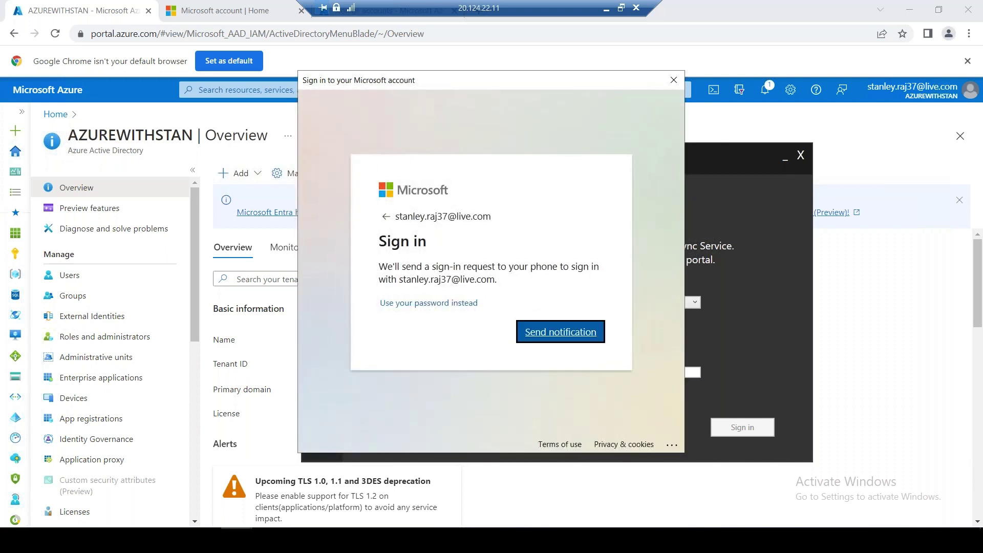
click(566, 333)
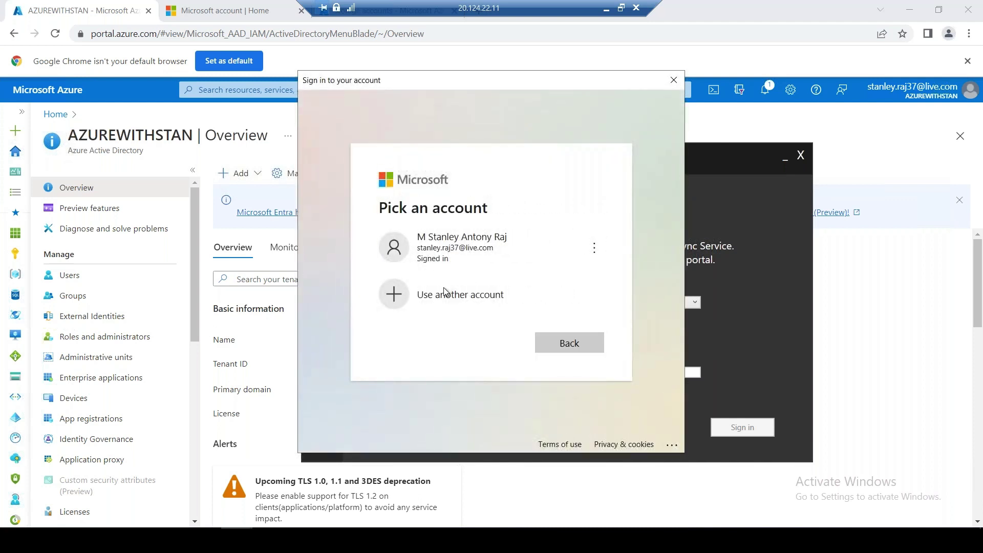
click(539, 262)
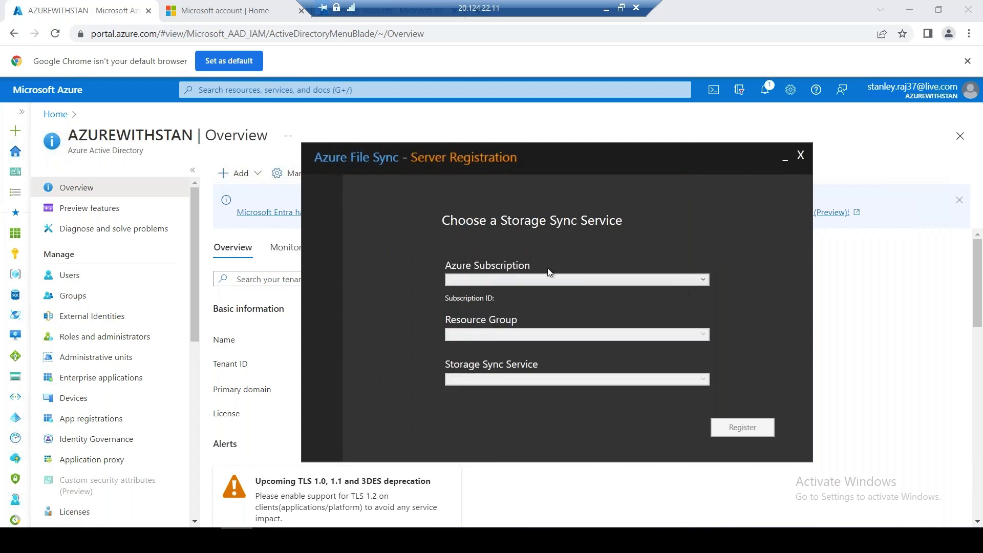
Register the server to azurefs2onprem (Visual Studio Enterprise Subscription, STORAGE-RG-01) and view Storage Sync Services
click(494, 283)
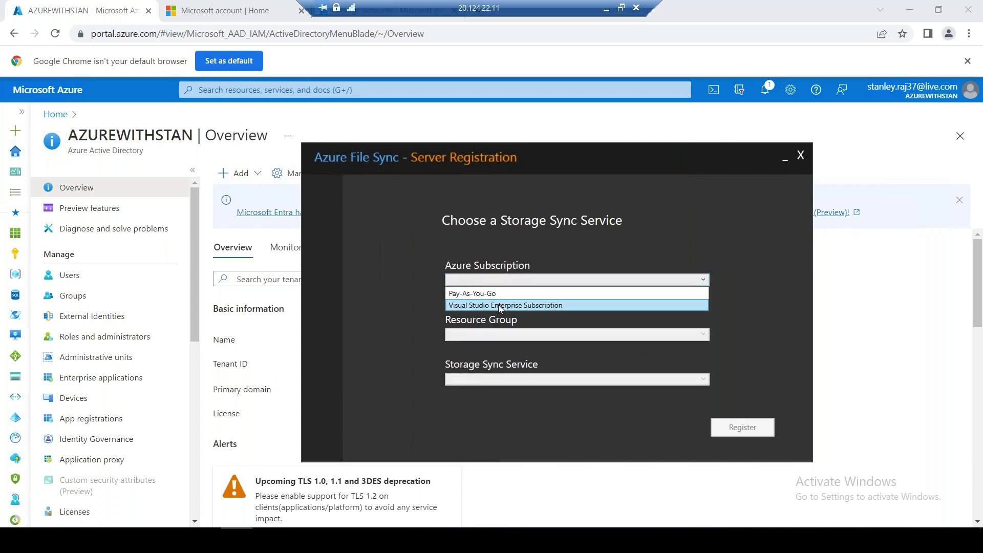
click(498, 305)
click(510, 336)
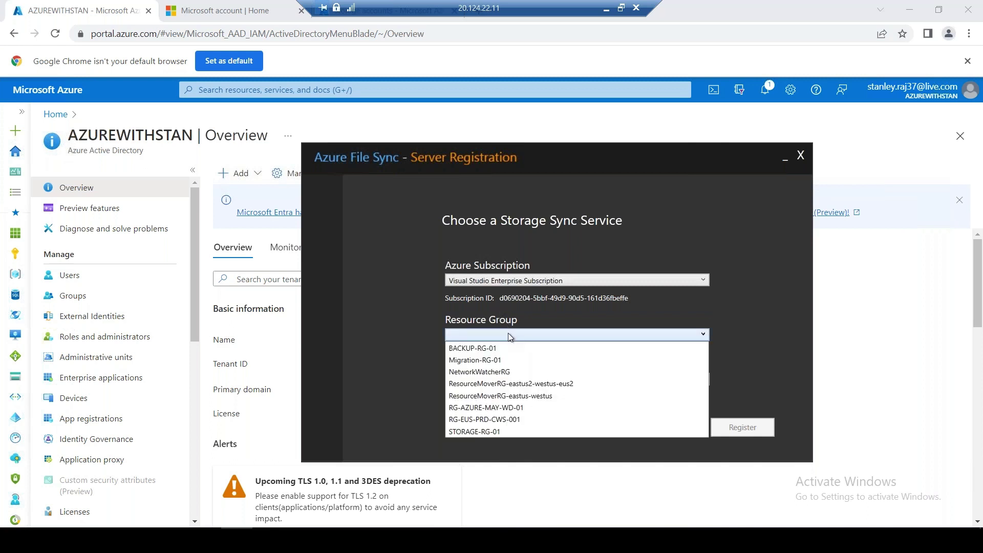
click(485, 433)
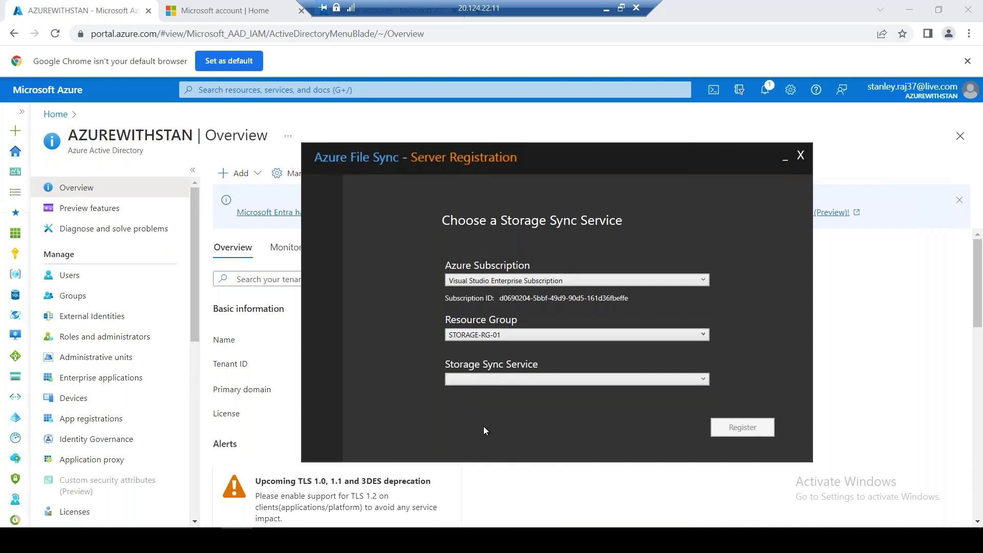
click(501, 378)
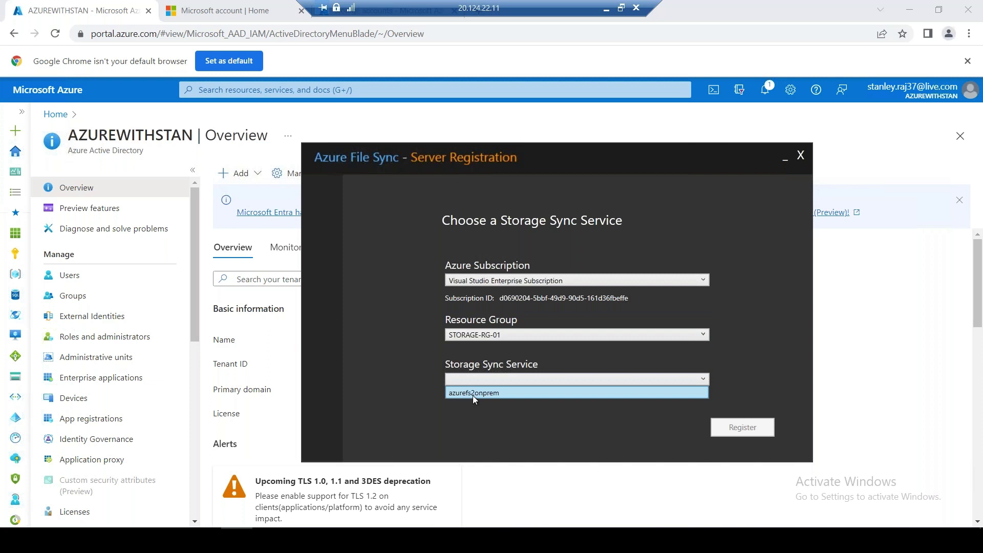
click(488, 395)
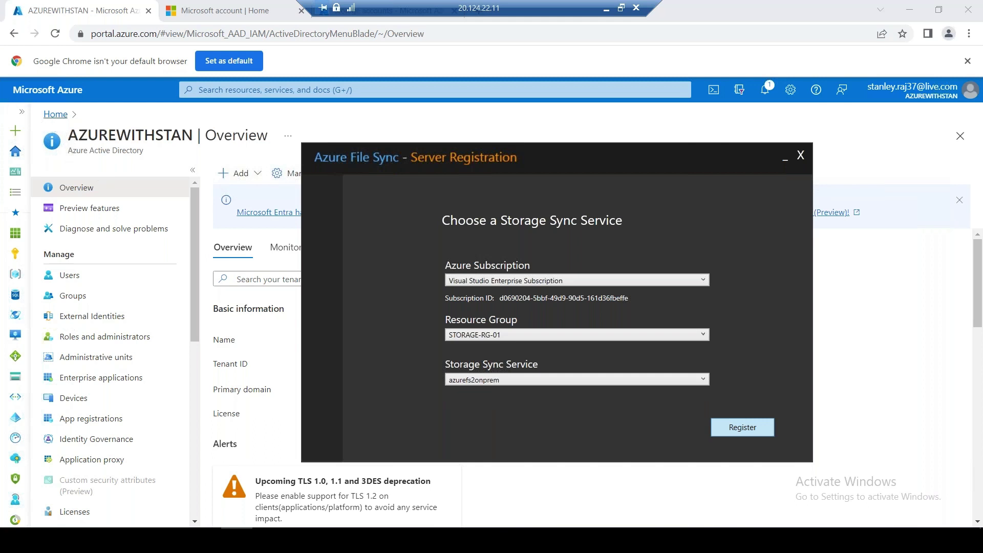
click(55, 113)
click(324, 170)
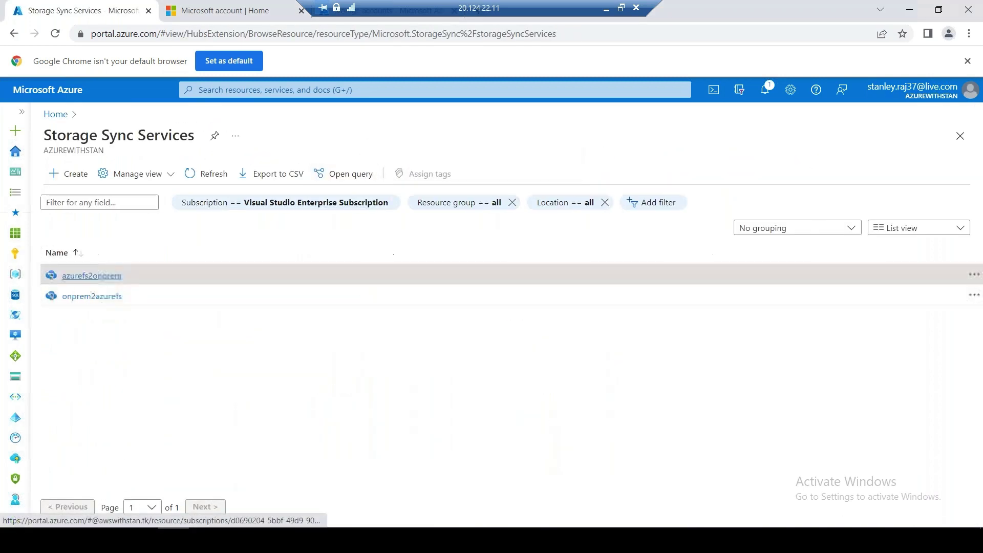
Confirm stanvm001 is Online in azurefs2onprem's registered servers by comparing it with the hostname command output
click(105, 275)
click(292, 393)
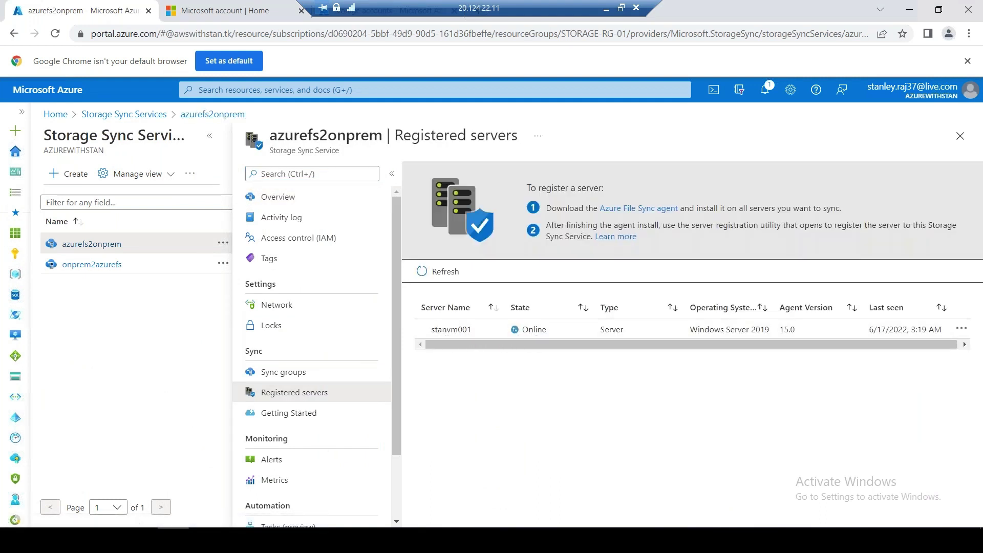
key(super+x)
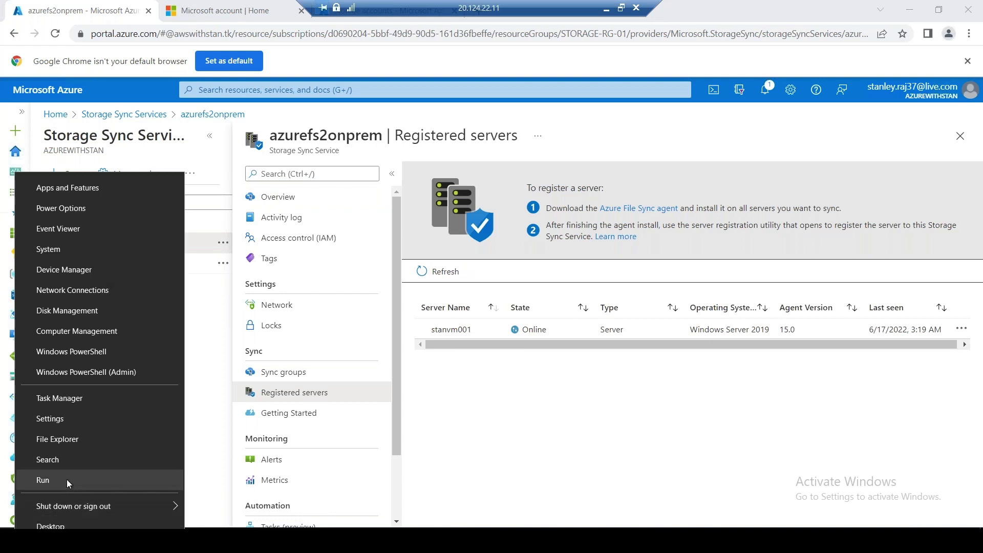
click(66, 479)
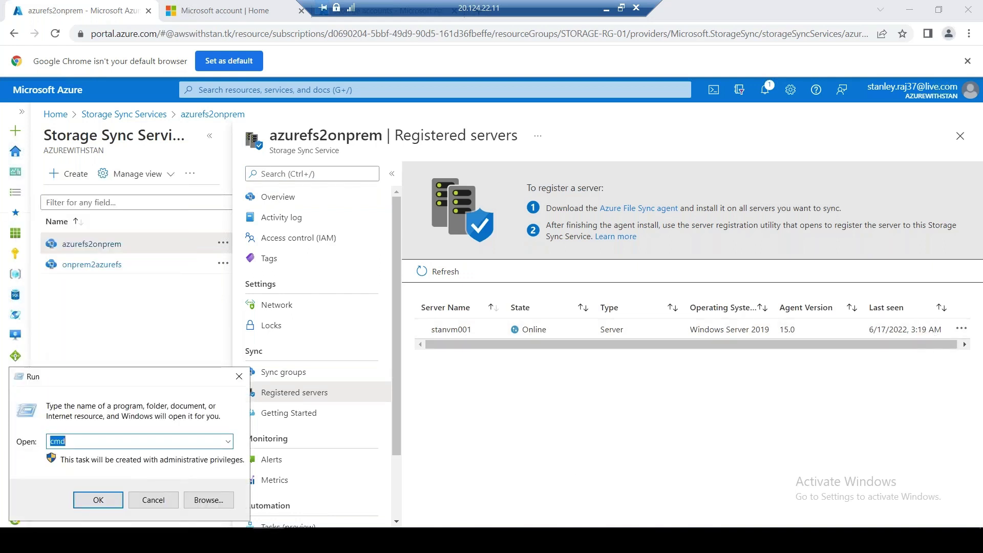
click(98, 500)
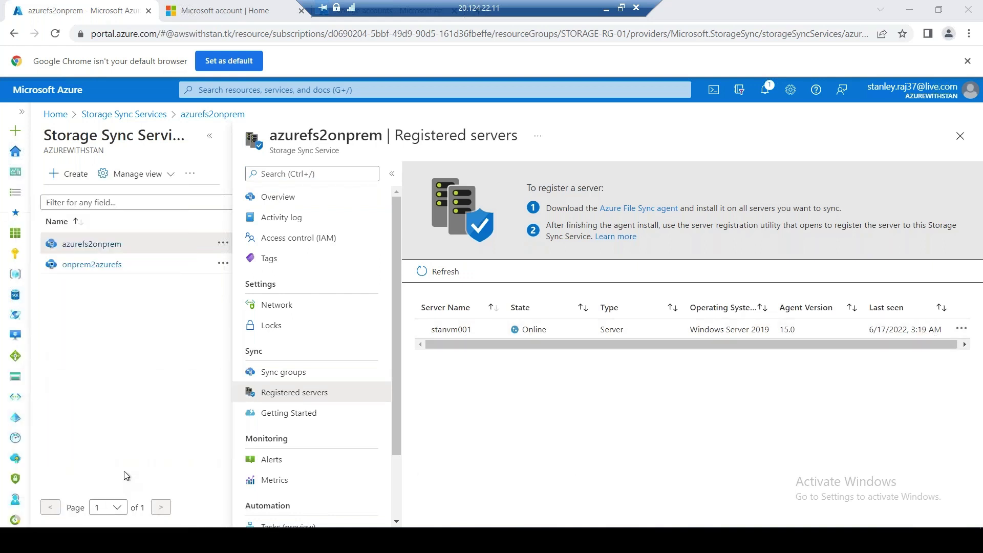
text(hostna)
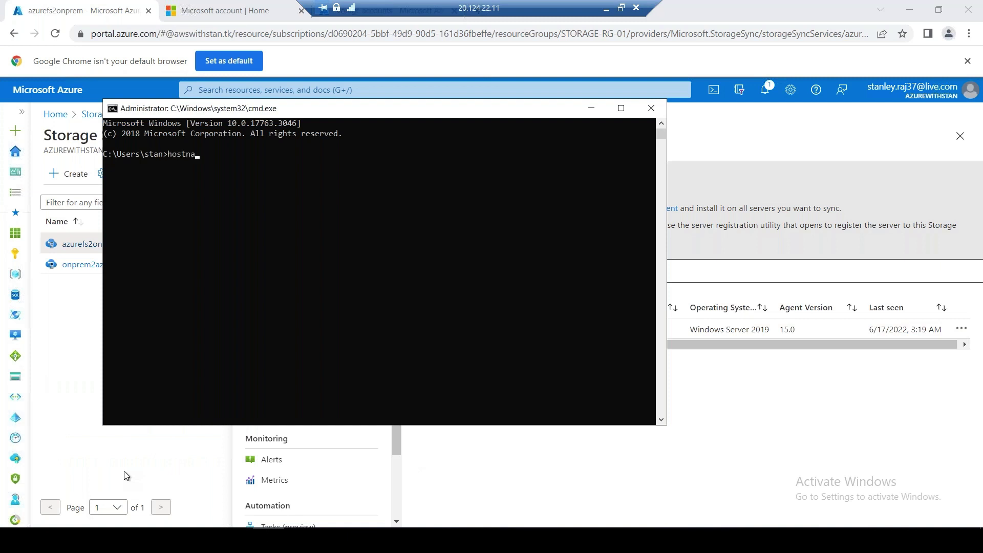
text(me)
key(Return)
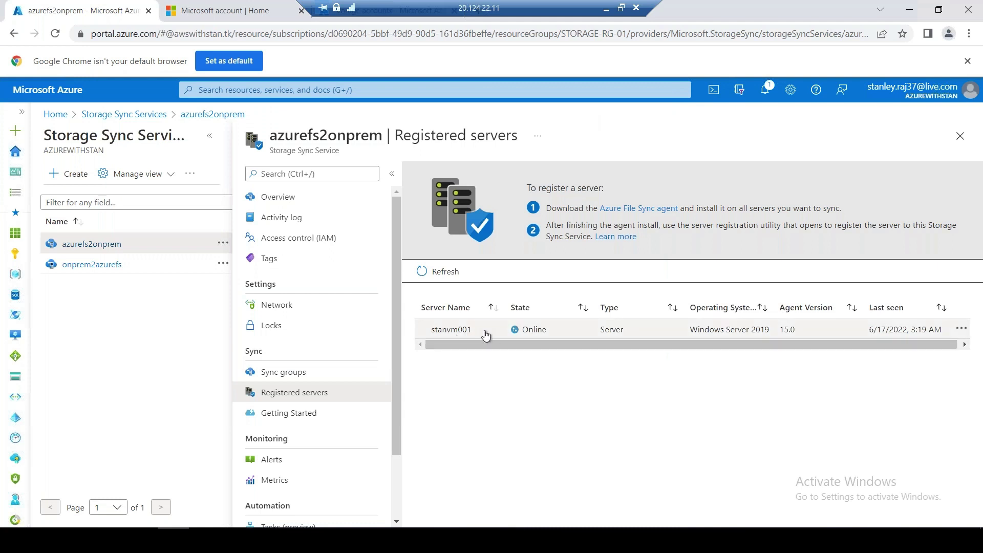
click(286, 373)
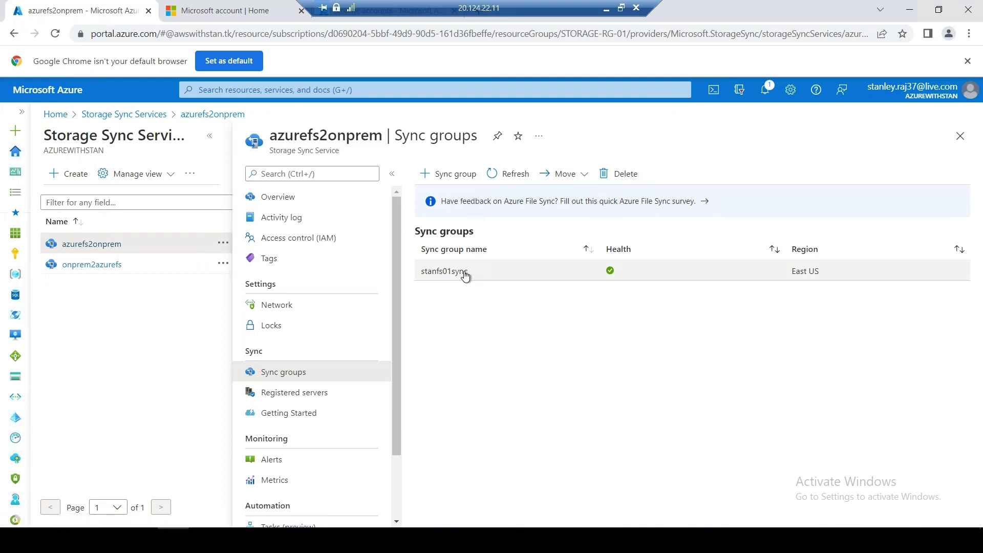
Check the stanfs01sync group, which has no cloud endpoint and 0 server endpoints, then go Home
click(465, 277)
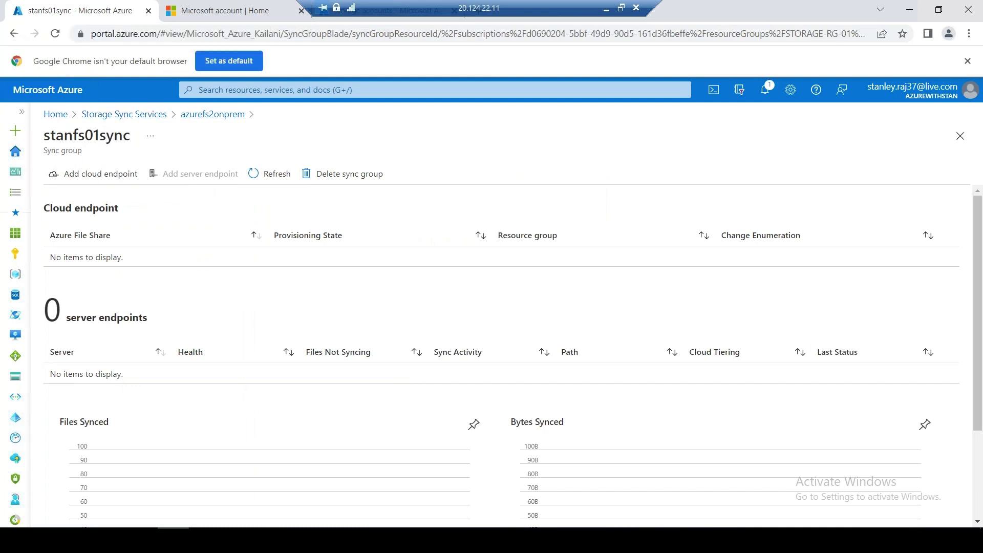
click(55, 113)
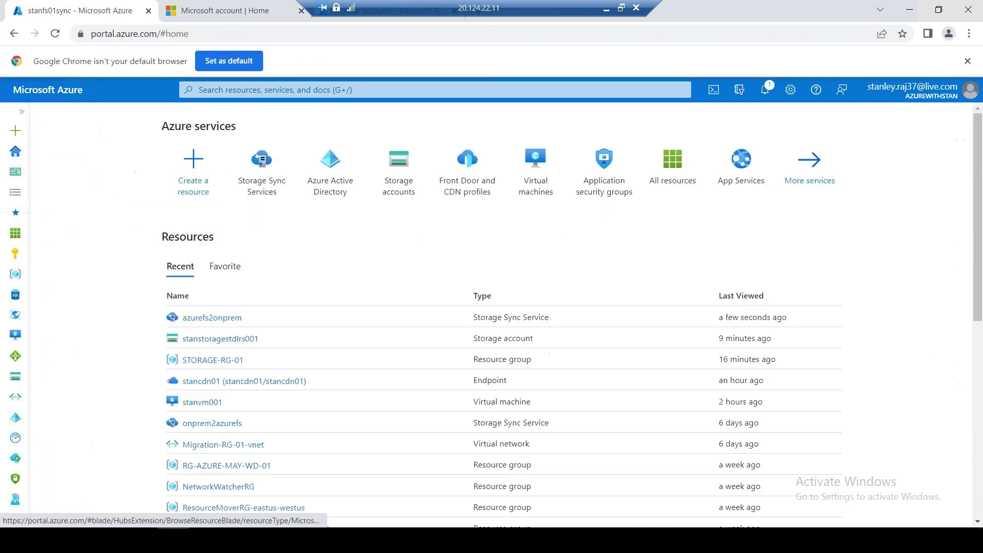
Open stanstoragestdlrs001 and check its geo-replication: West US primary, East US secondary
click(397, 191)
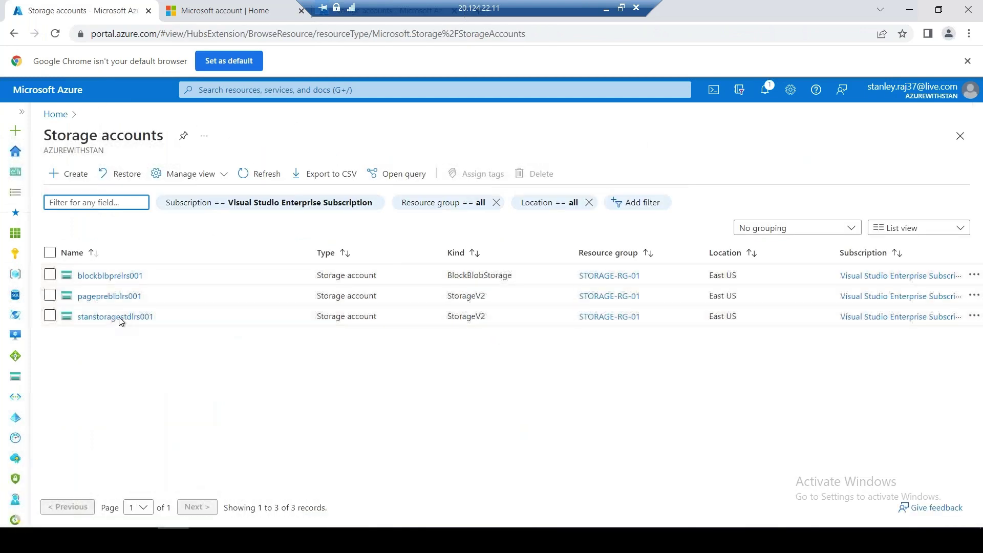
click(118, 317)
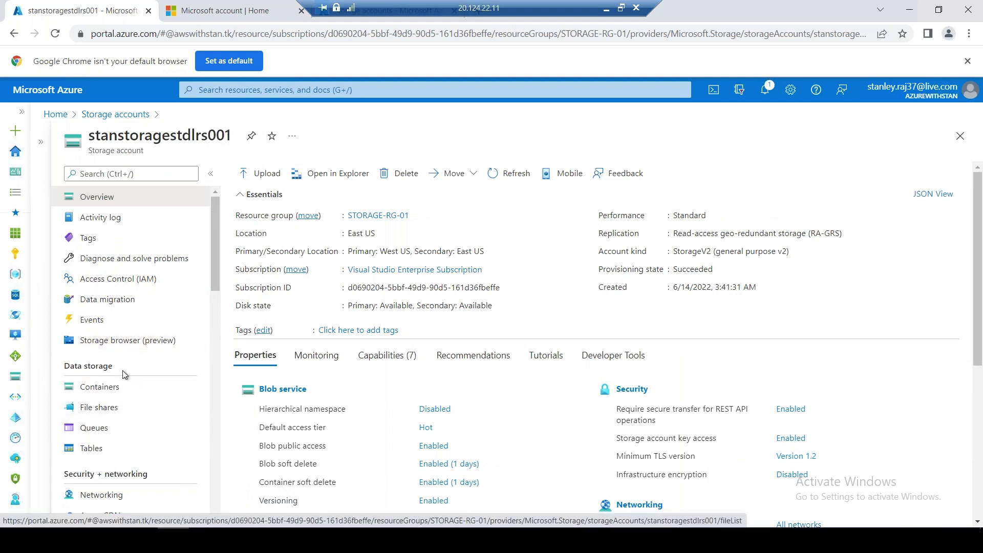
scroll(128, 428, down, 1)
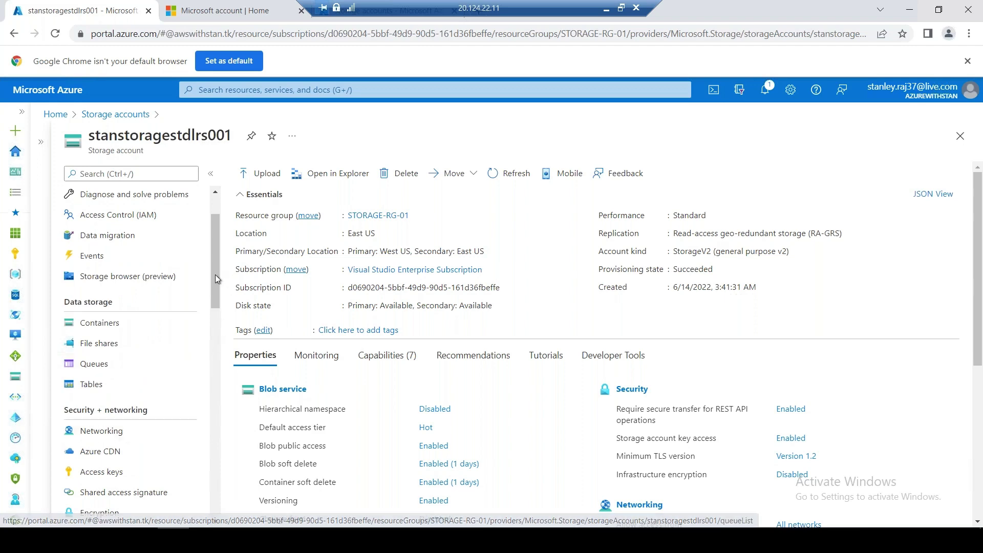
scroll(219, 333, down, 4)
scroll(217, 360, down, 1)
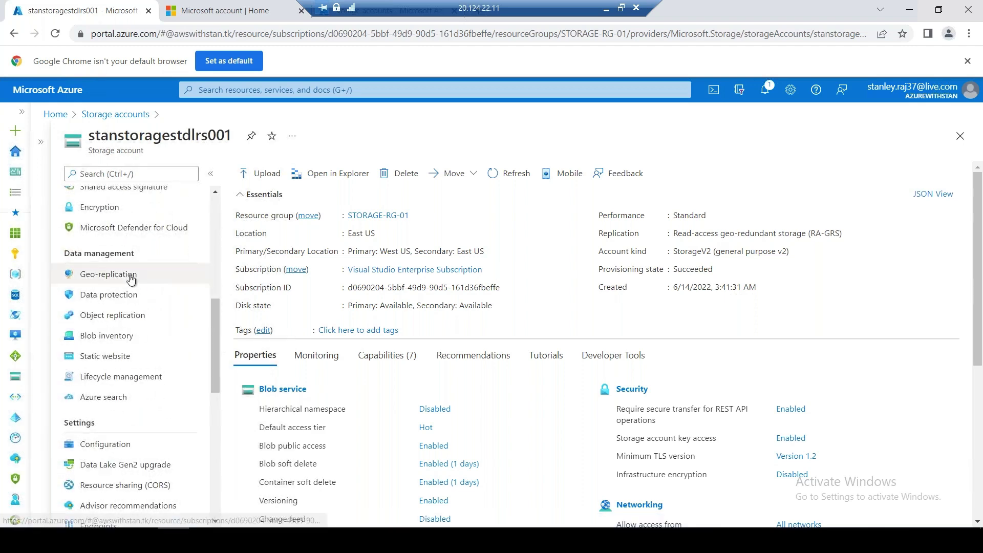
click(132, 276)
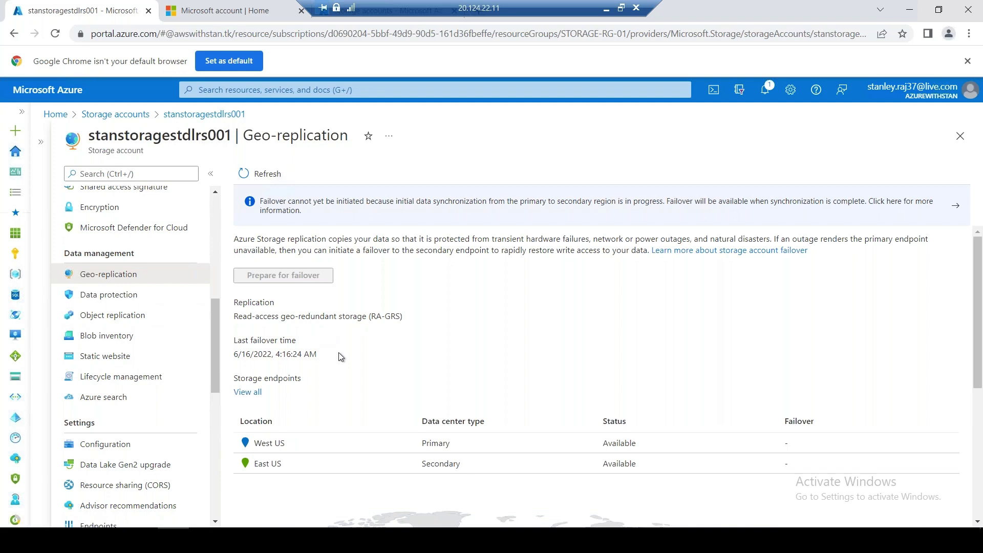
Go back to the storage accounts list, reopen stanstoragestdlrs001 at full width, and show its file shares
click(197, 116)
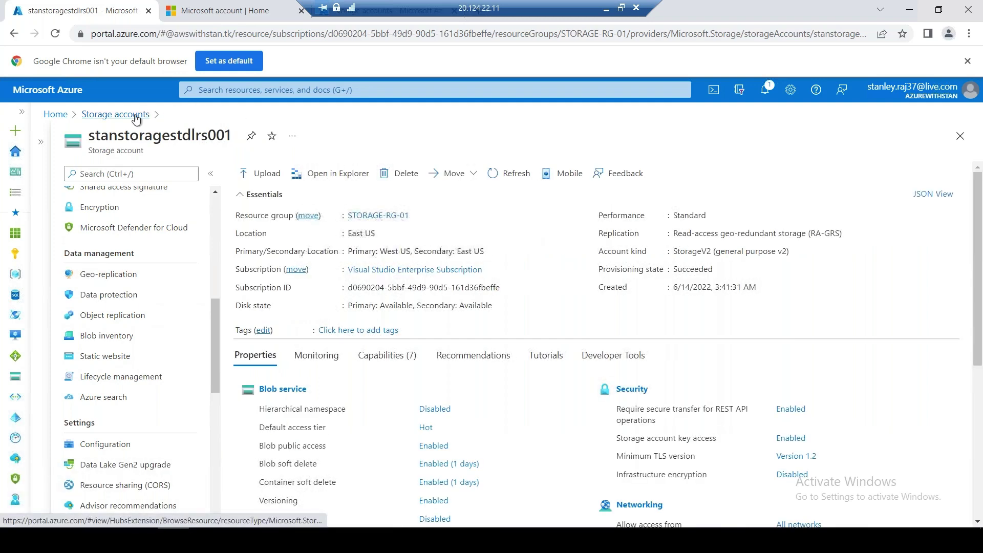
click(137, 114)
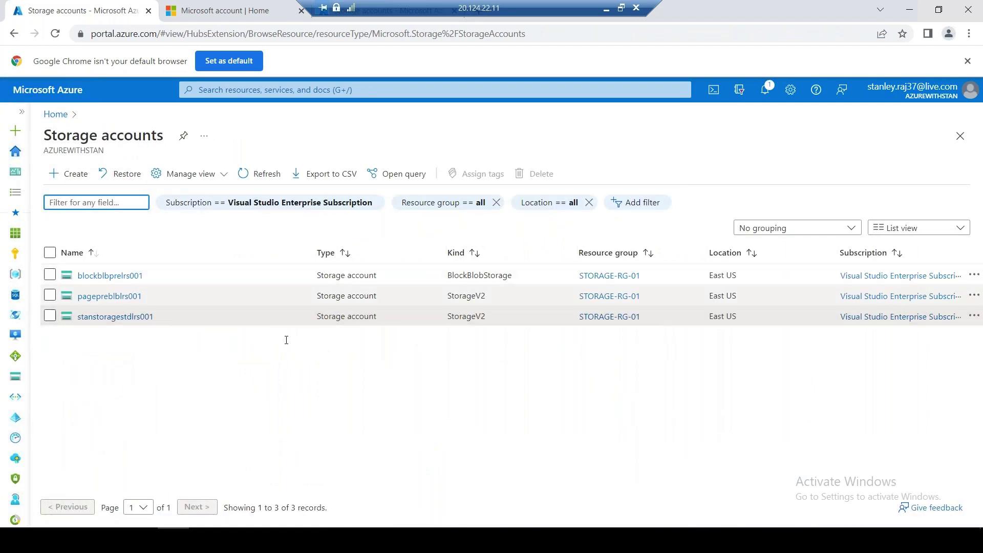
click(139, 318)
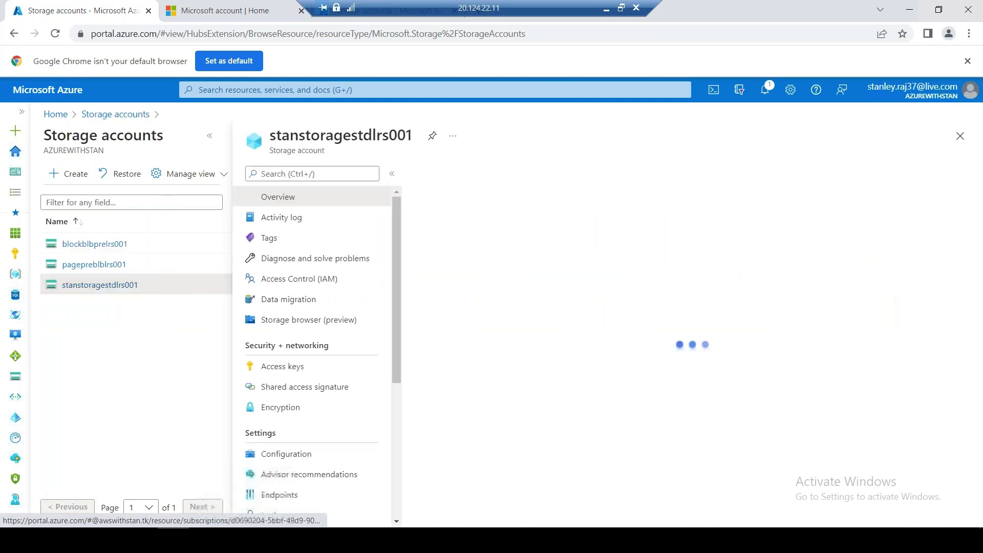
click(209, 137)
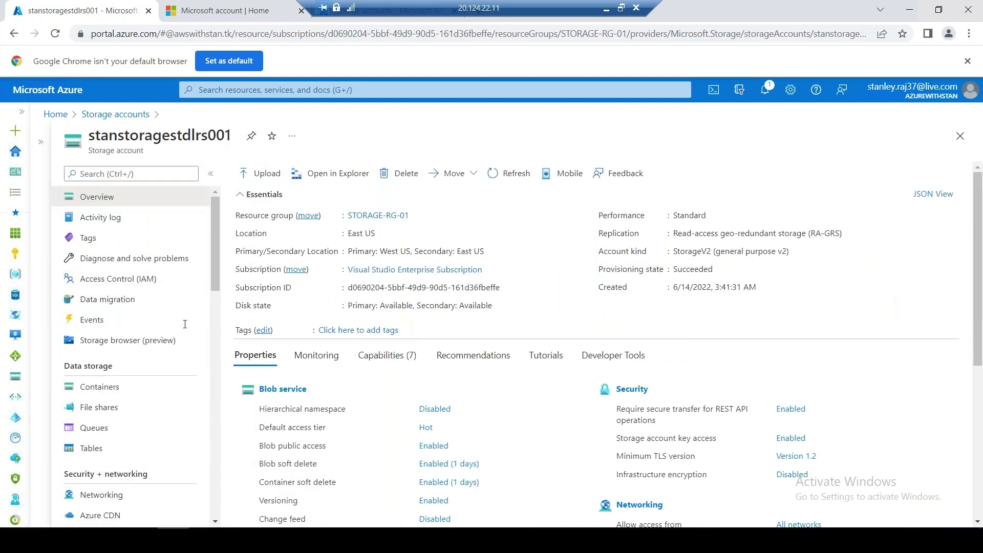
click(117, 413)
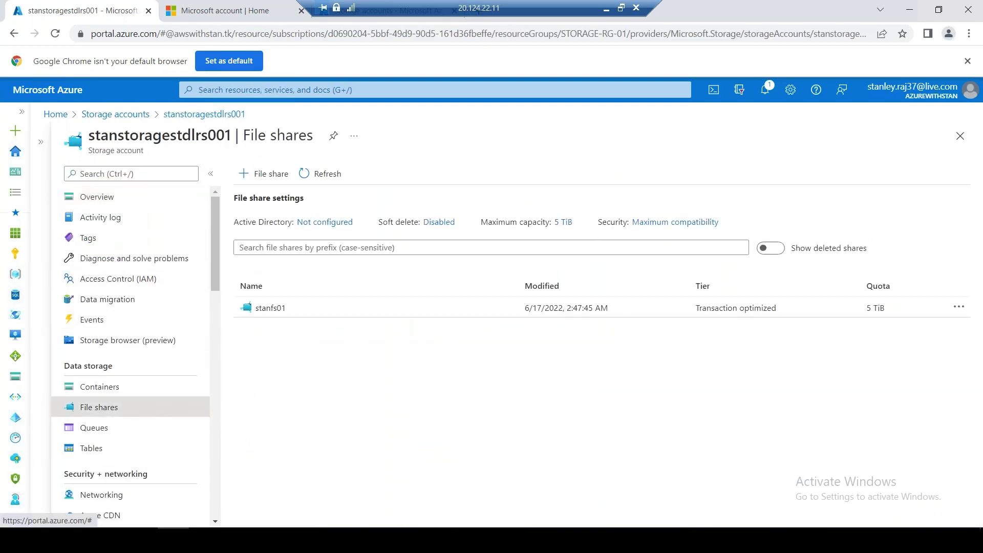
Open the stanfs01 file share to list stanfolder01 and stanfolder02
click(269, 308)
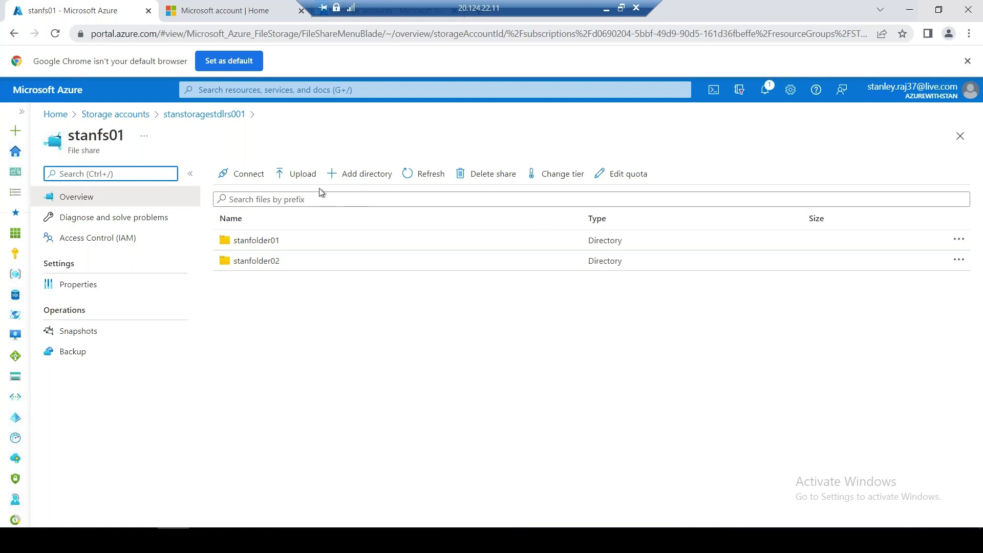
Review stanfs01's properties and its connection instructions using Active Directory authentication
click(98, 289)
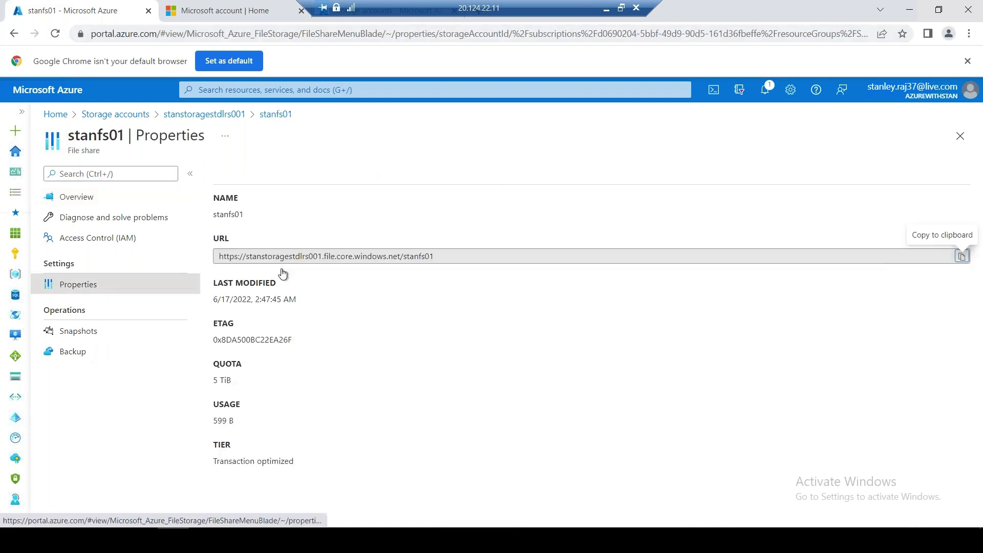
click(273, 120)
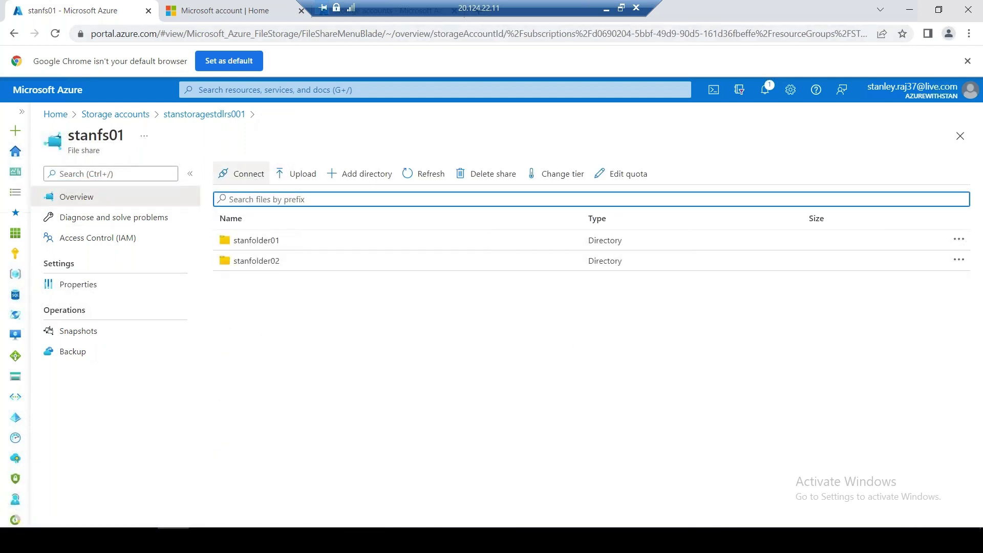
click(248, 175)
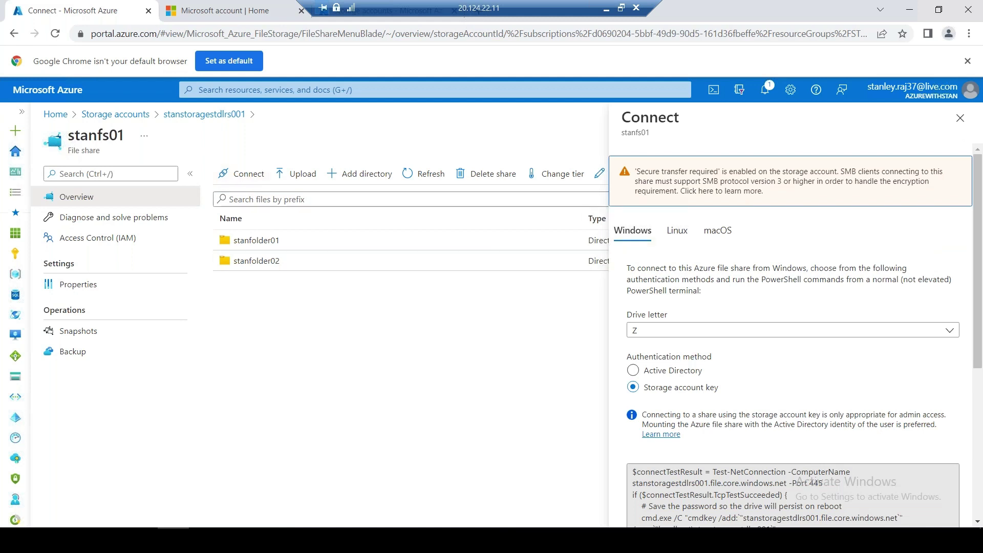
click(666, 373)
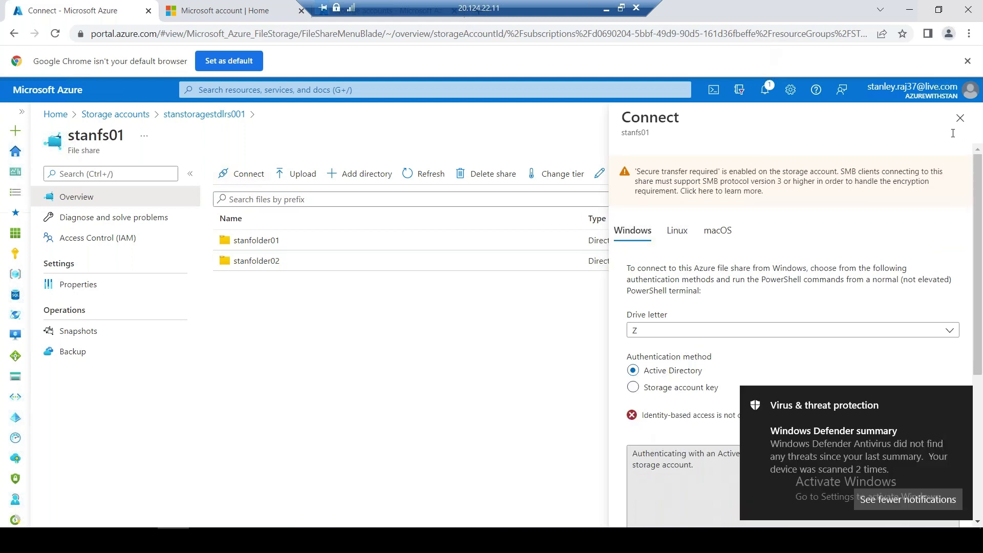
click(959, 119)
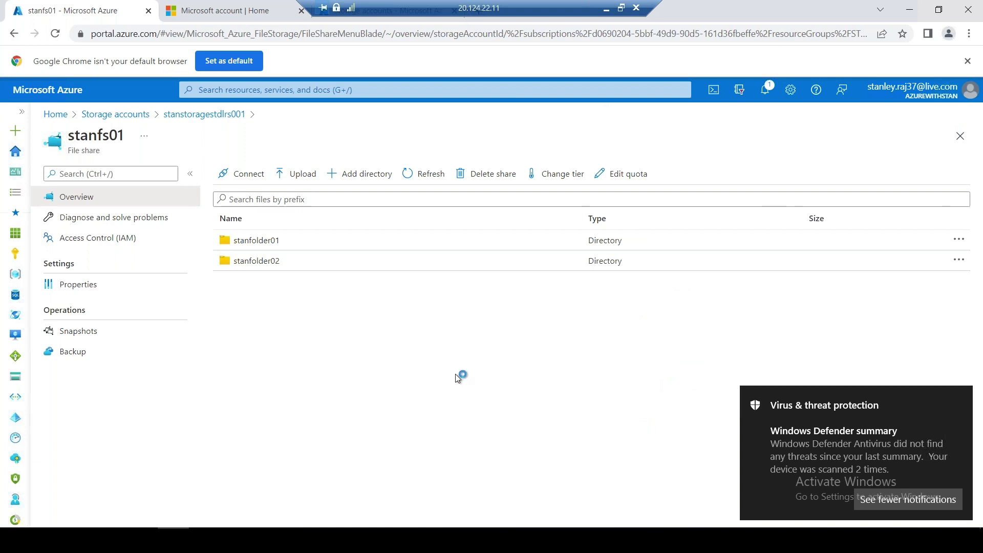
Inspect stanfolder01's actions, recheck connection and properties, then return to stanstoragestdlrs001's file shares
click(959, 239)
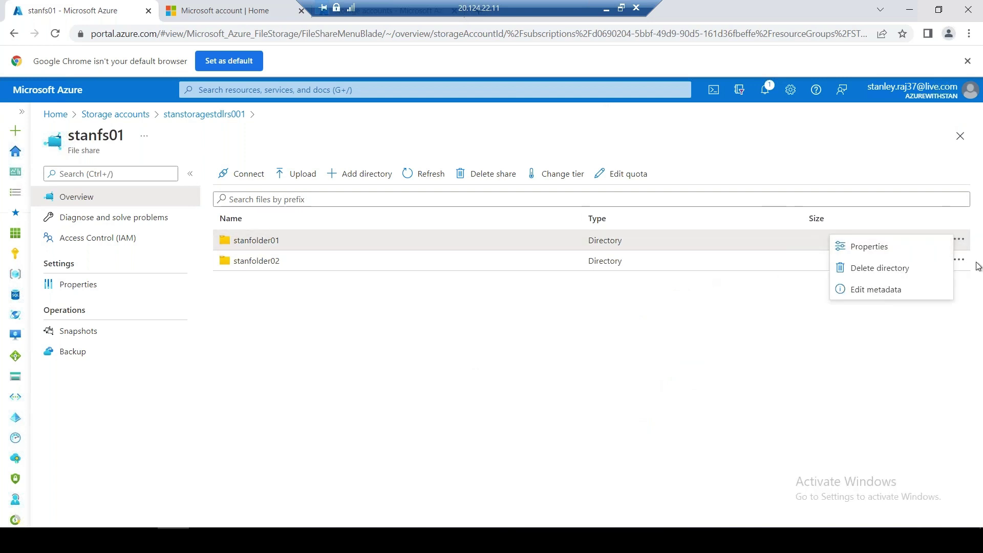
click(342, 323)
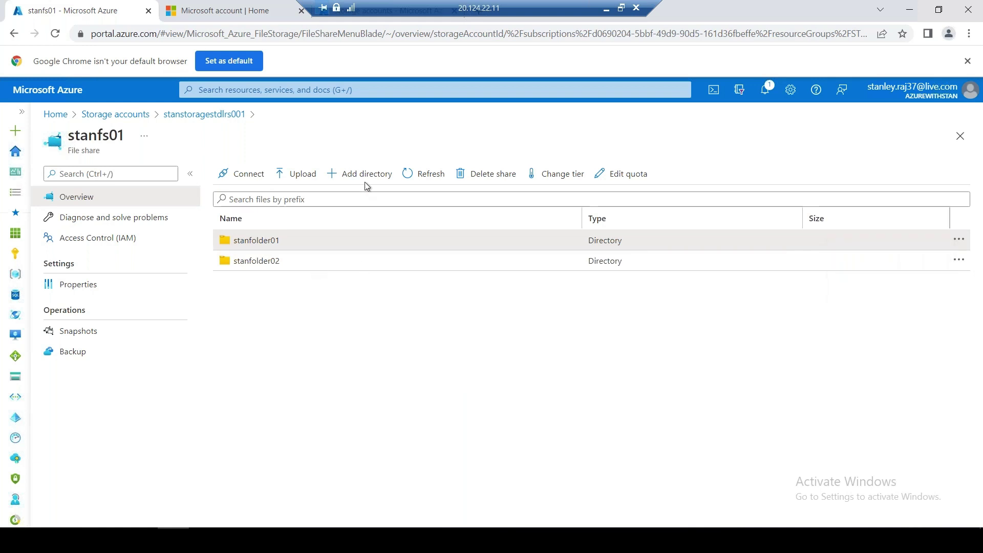
click(244, 176)
click(960, 118)
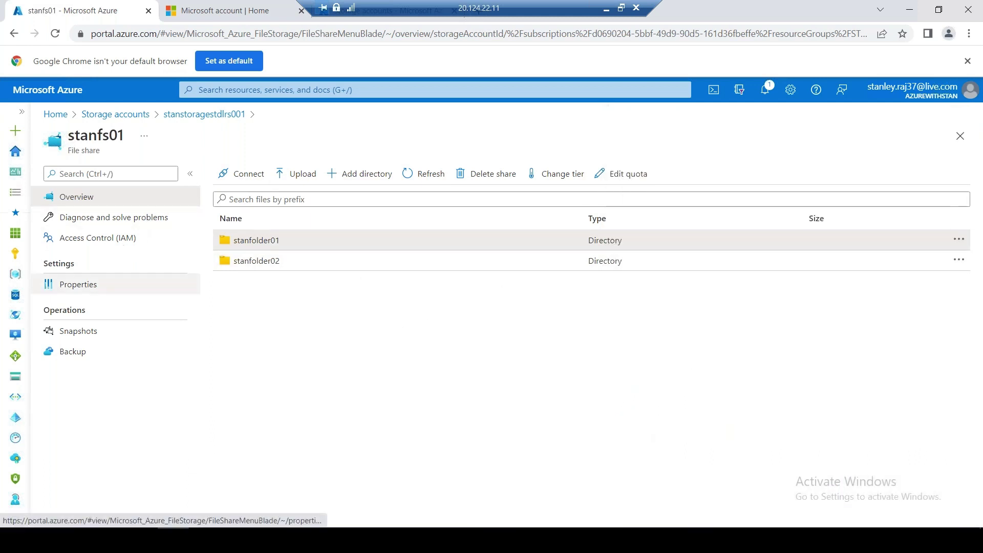
click(190, 286)
click(205, 114)
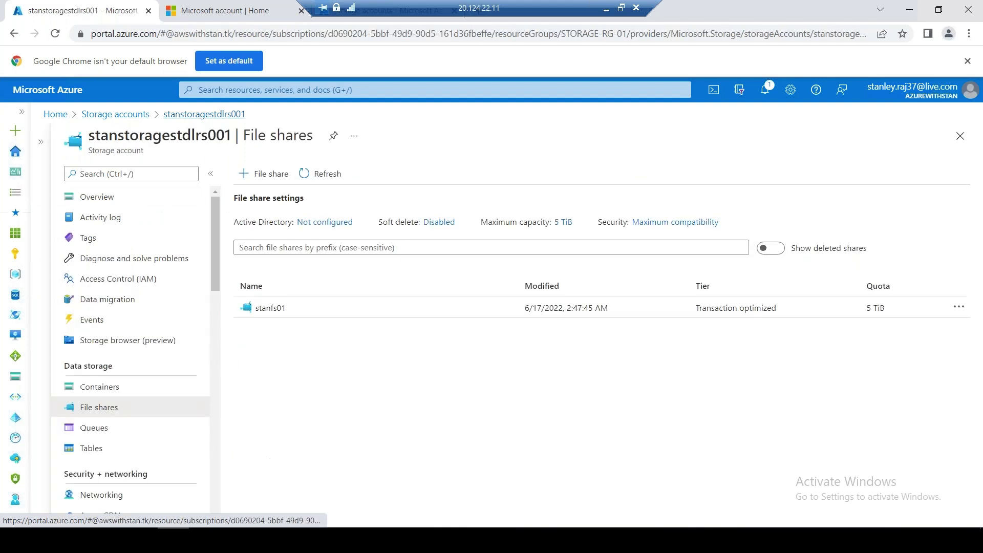
click(320, 222)
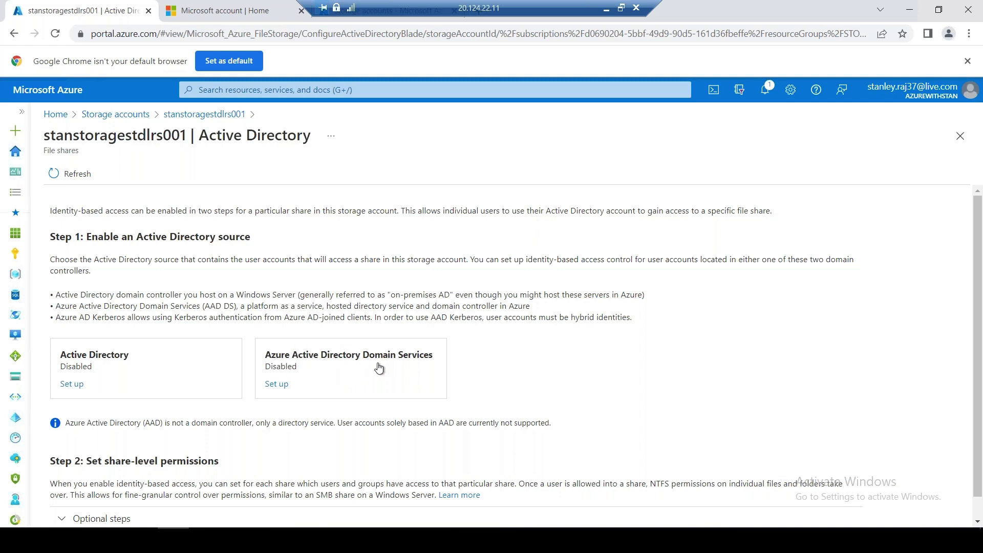
click(217, 118)
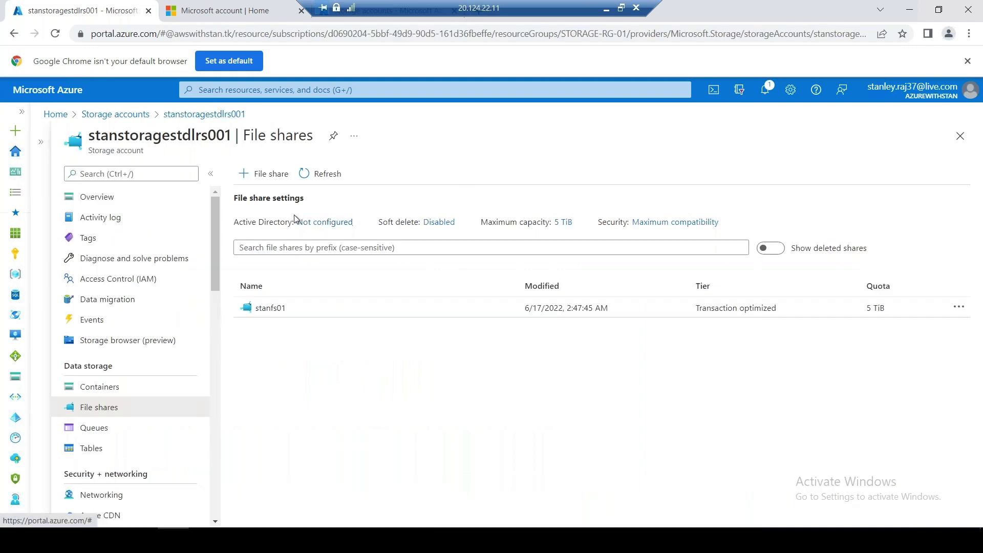
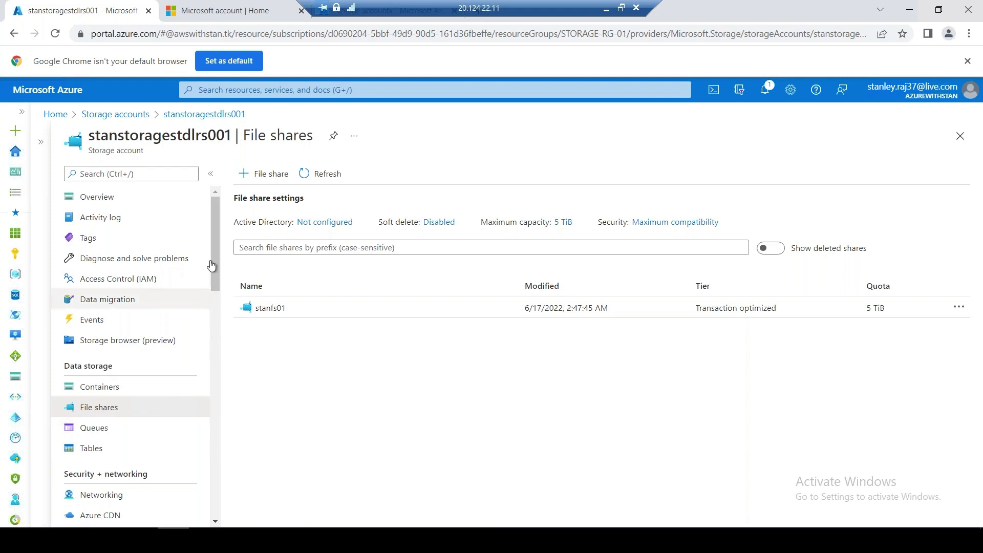
Review the storage account's Geo-replication details, then go back to its file shares
drag(212, 265, 220, 358)
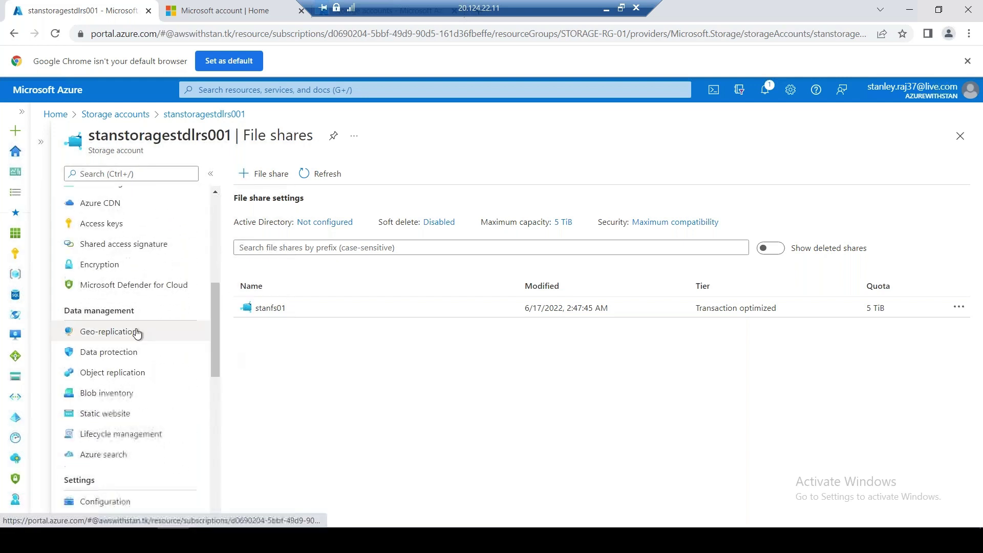
click(136, 332)
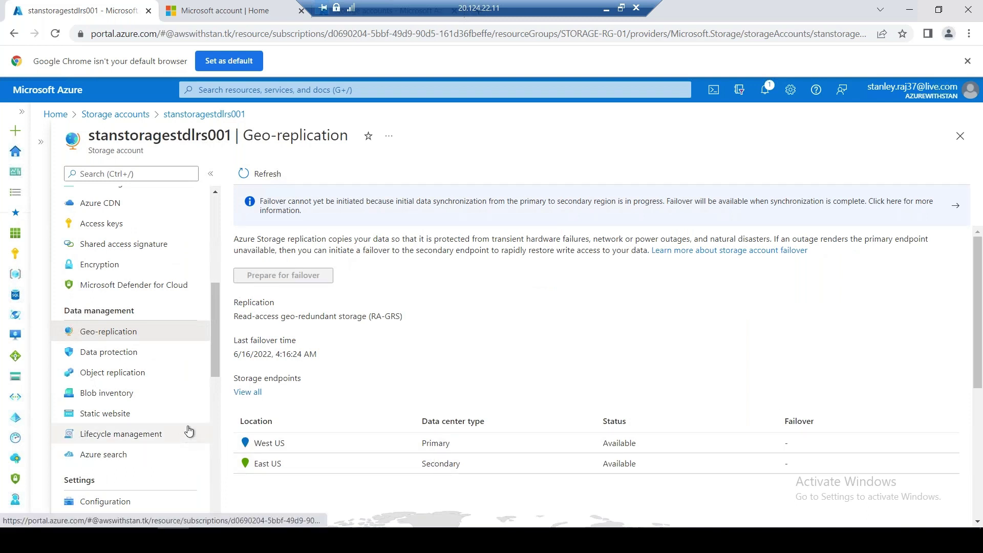
scroll(187, 433, down, 3)
scroll(189, 461, down, 3)
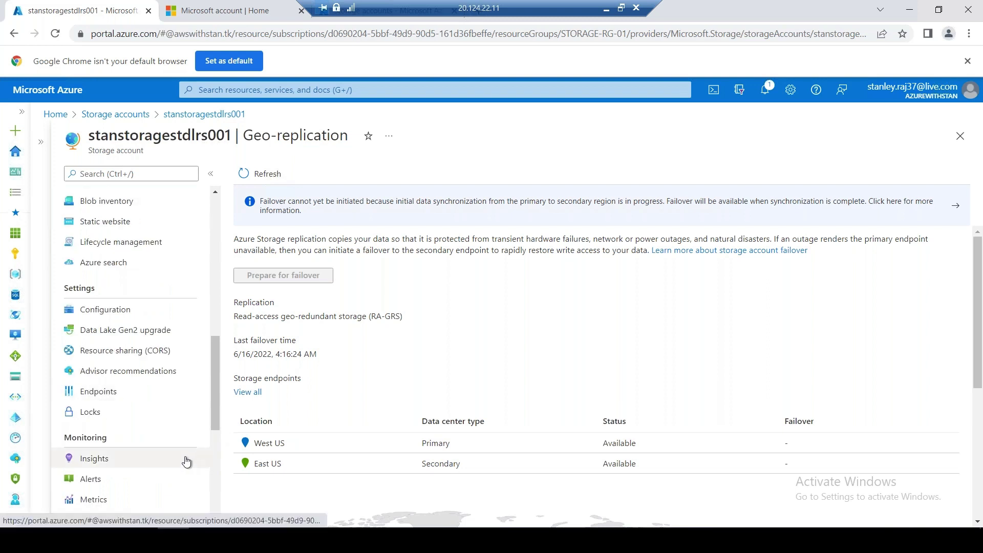
scroll(187, 461, down, 2)
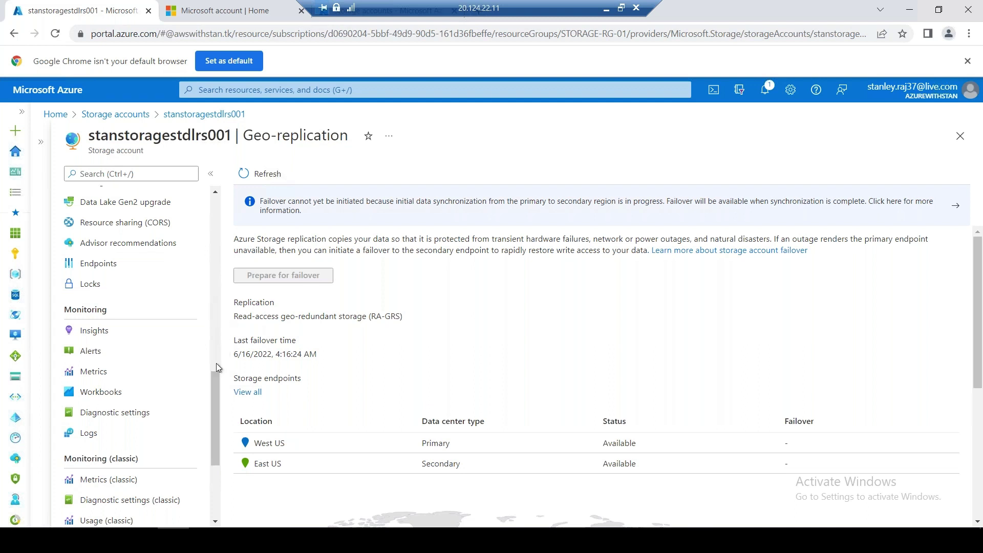
drag(213, 370, 215, 187)
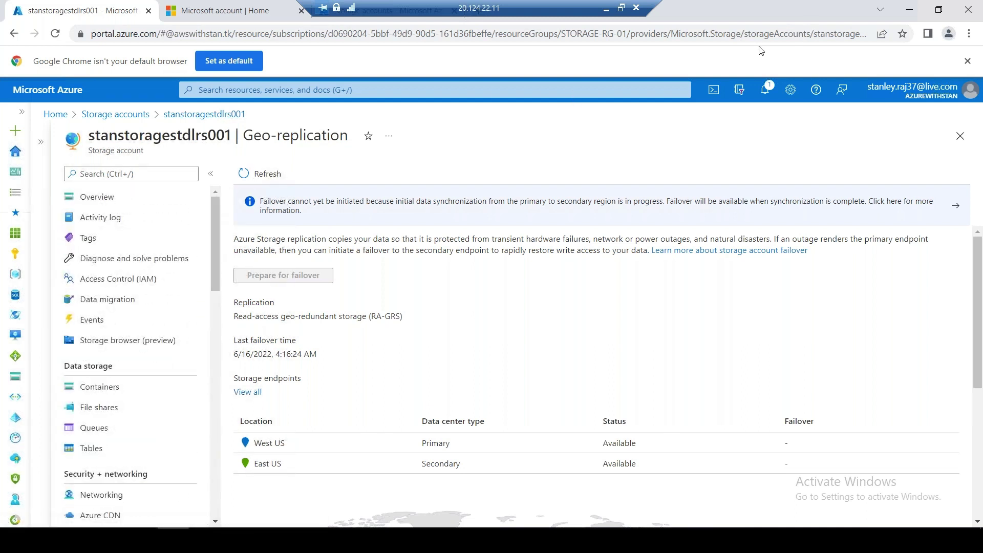
click(100, 407)
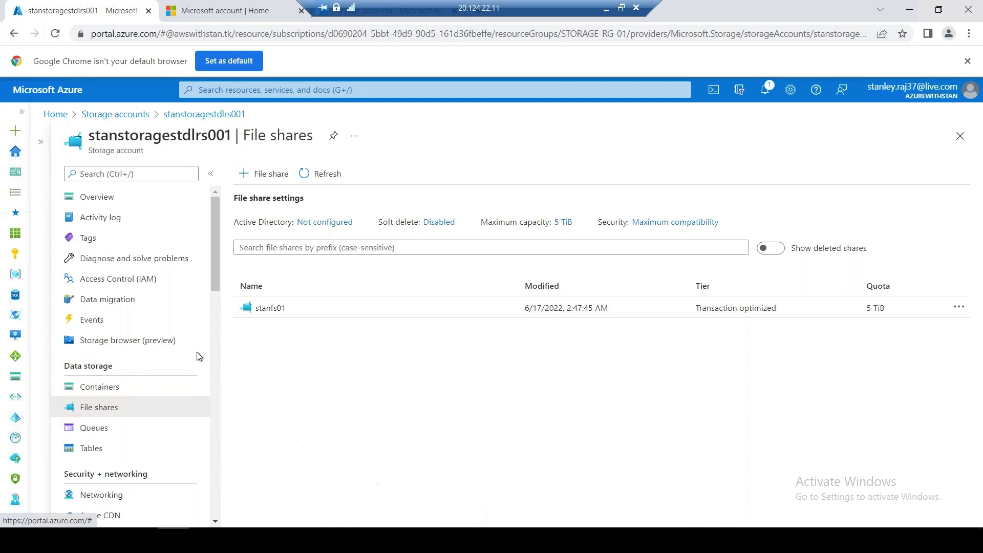
Browse the blockblbprelrs001 and pagepreblblrs001 storage accounts from the storage accounts list
click(143, 117)
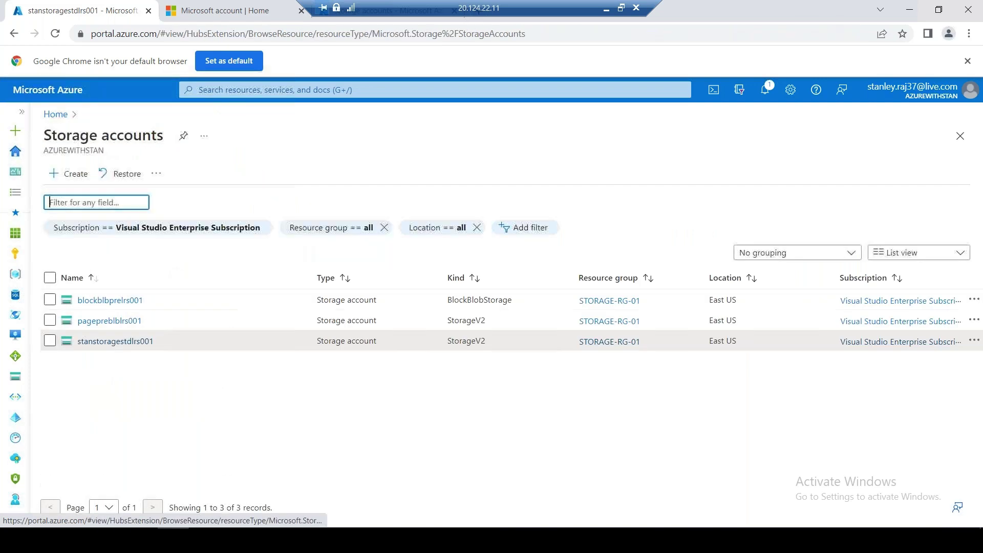
click(110, 276)
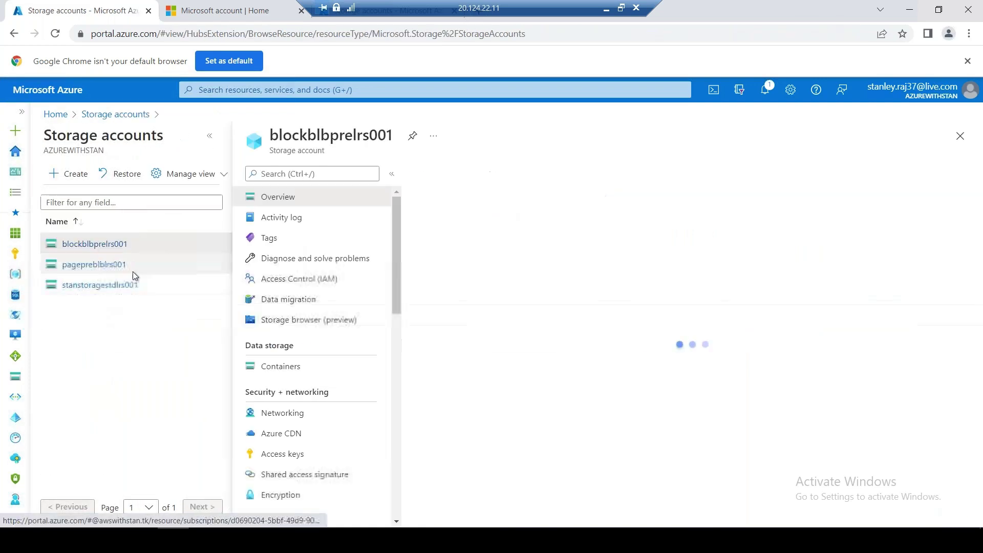
click(94, 264)
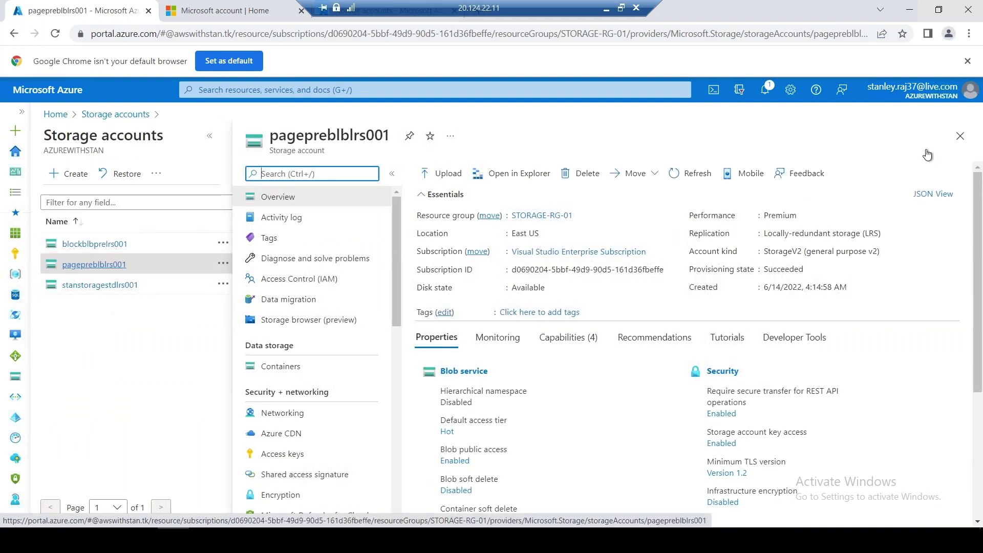
click(960, 136)
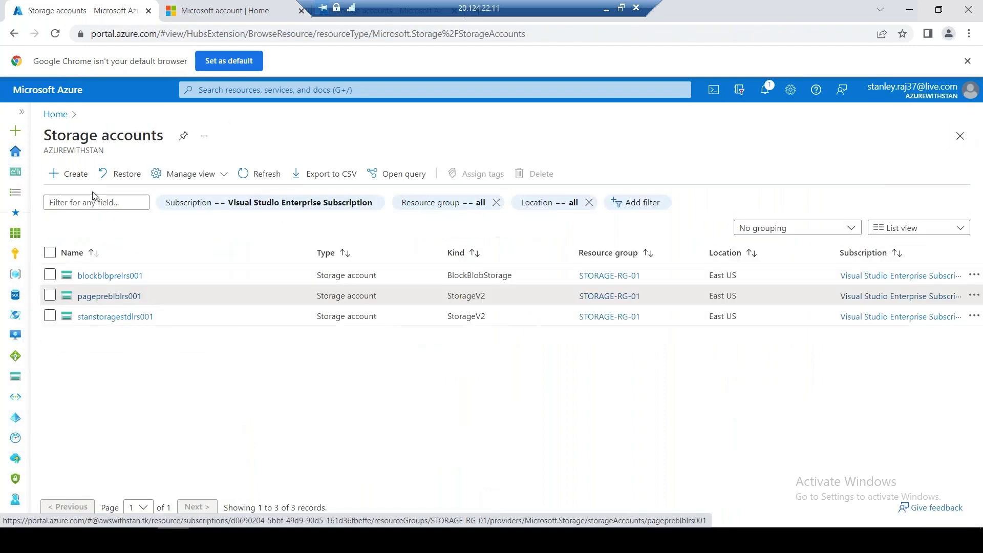
Begin a new storage account in STORAGE-RG-01 with Premium performance and File shares type
click(72, 171)
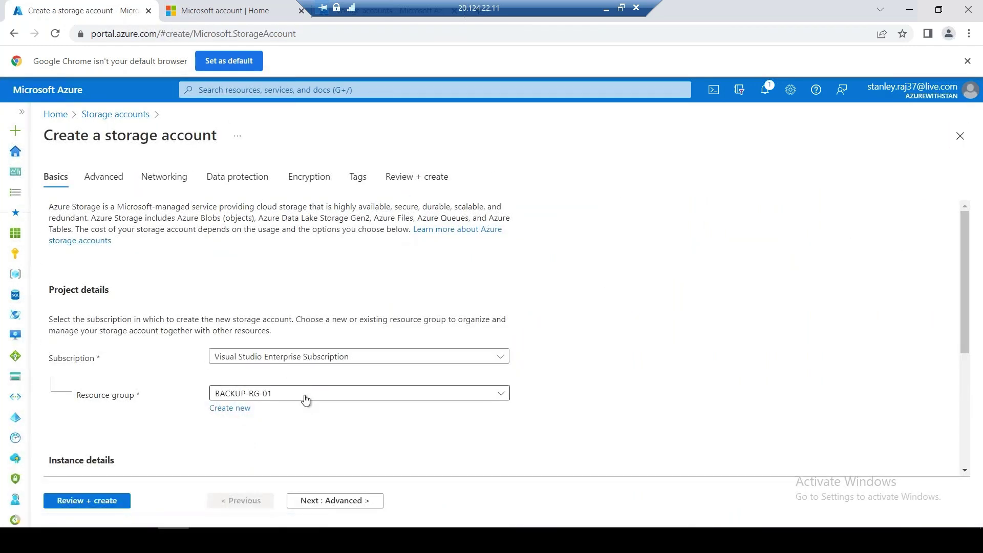
click(304, 400)
click(323, 379)
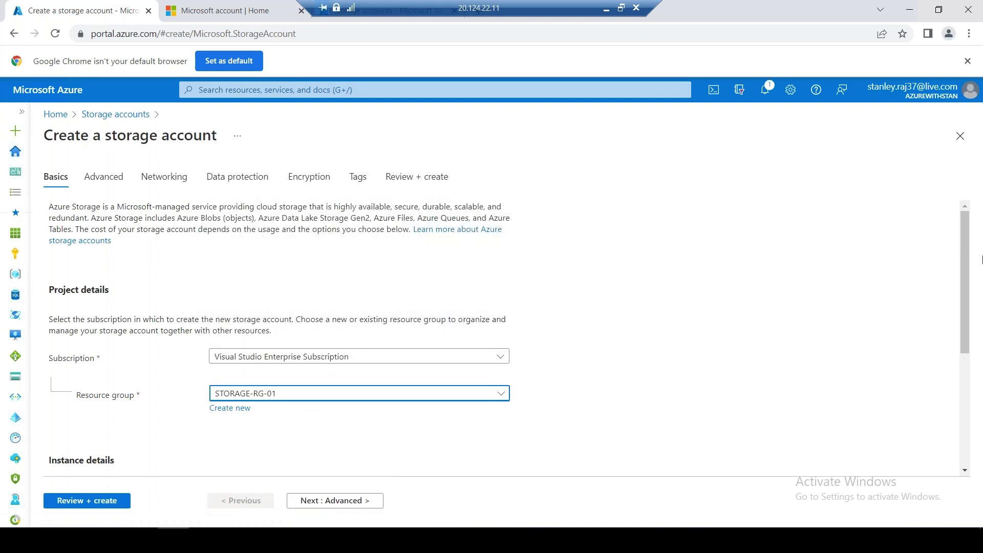
drag(956, 314, 956, 427)
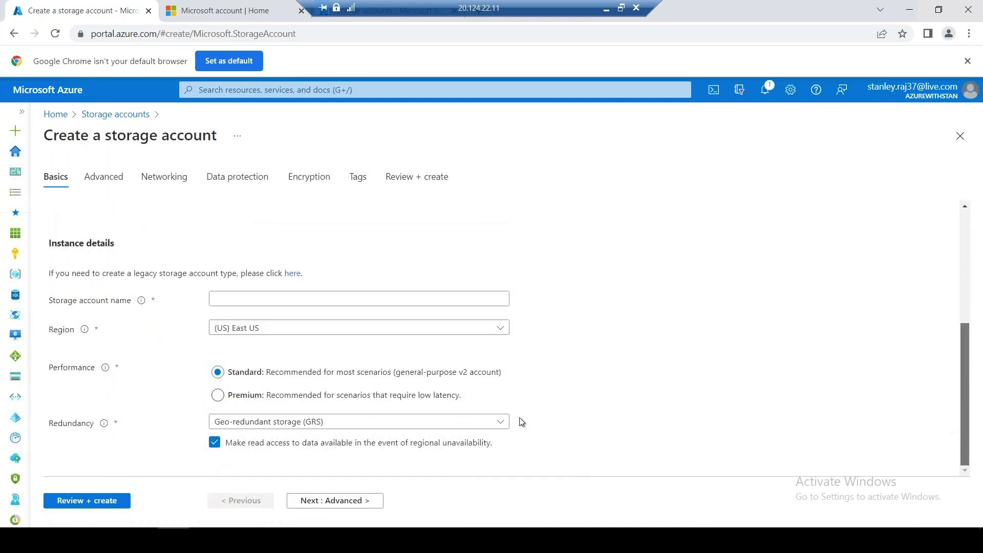
click(300, 397)
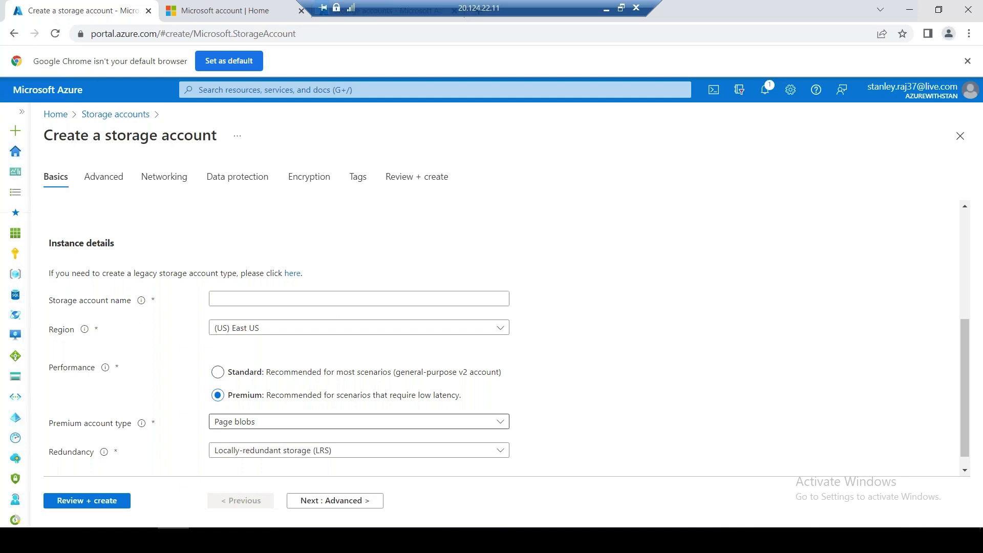
click(293, 422)
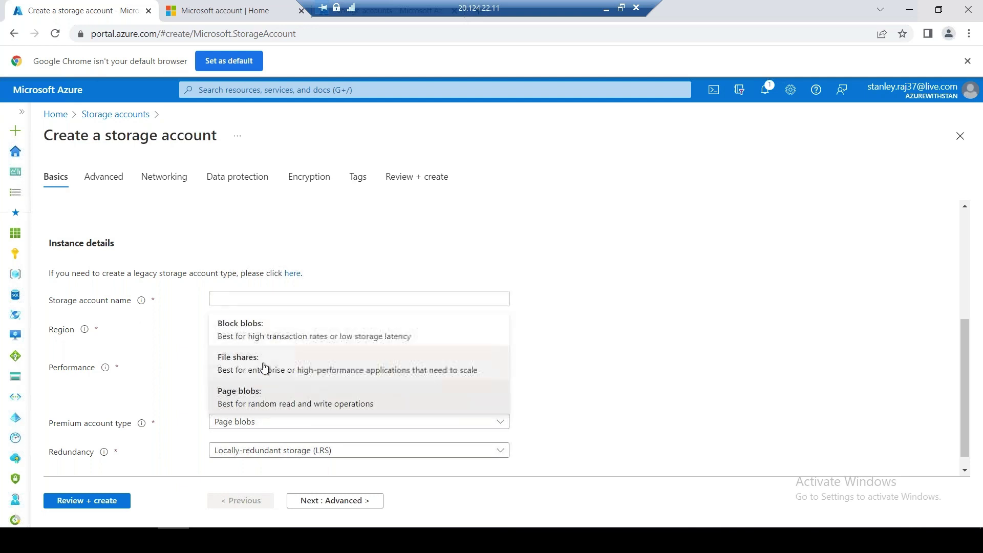
click(276, 370)
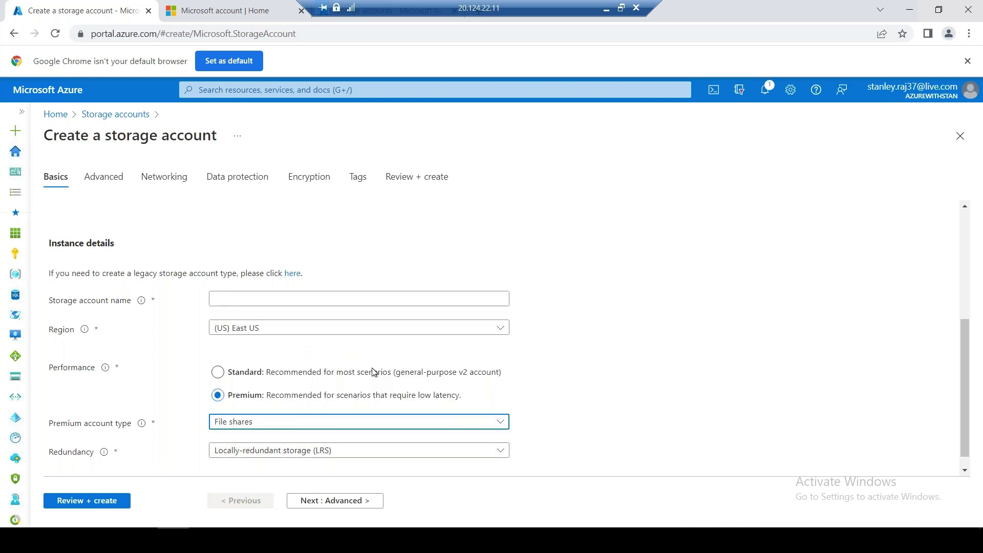
Name the account stgprefs001, keep LRS redundancy, and move to Advanced settings
scroll(965, 358, down, 1)
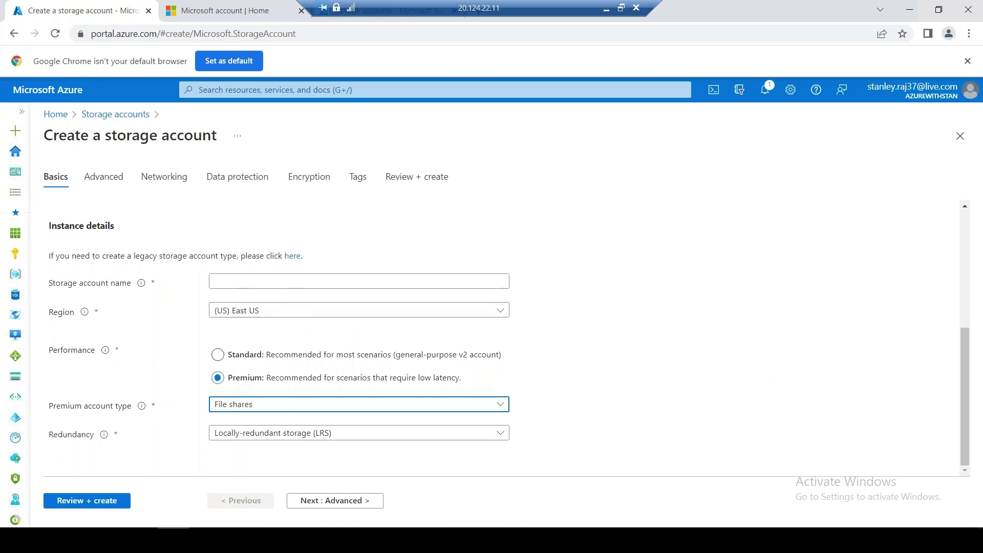
click(251, 281)
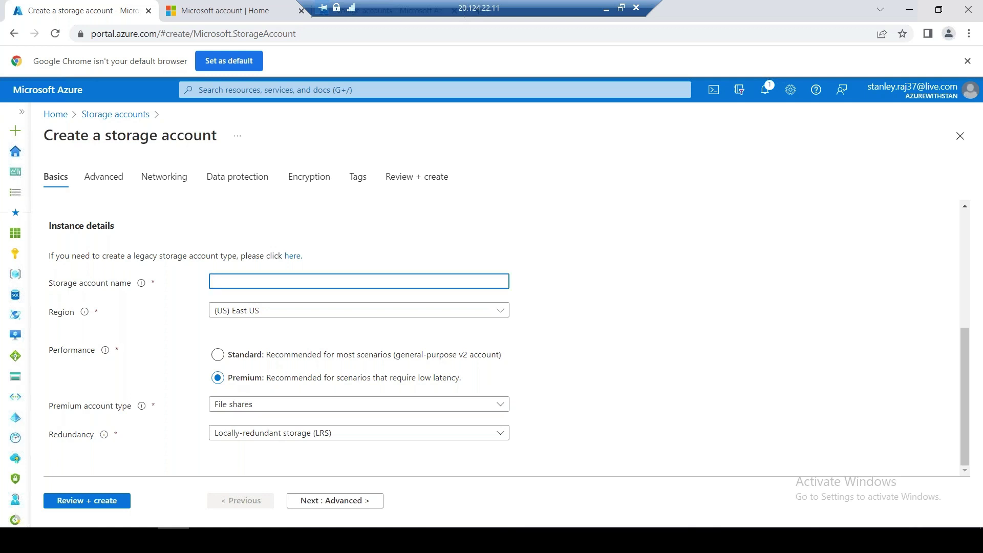
text(stgprefs001)
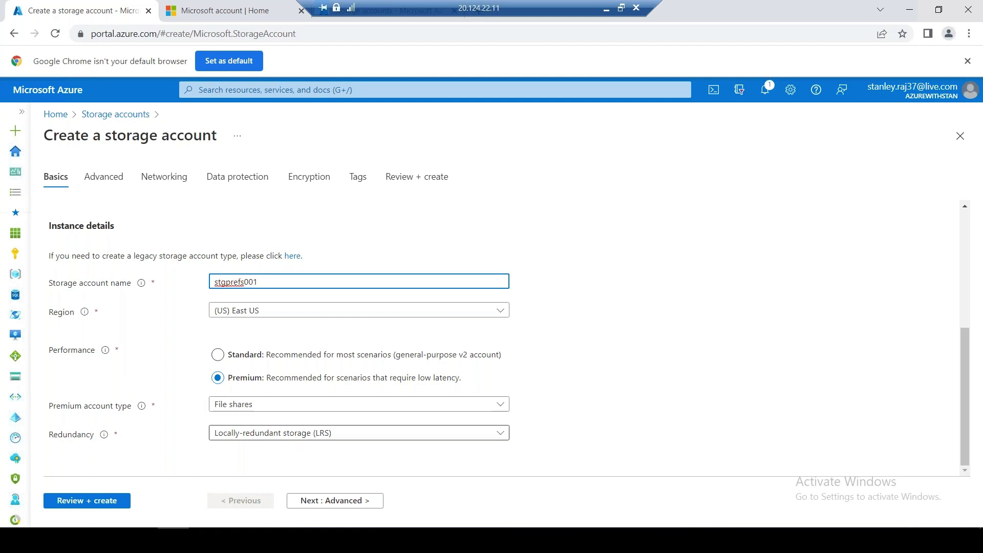
click(300, 440)
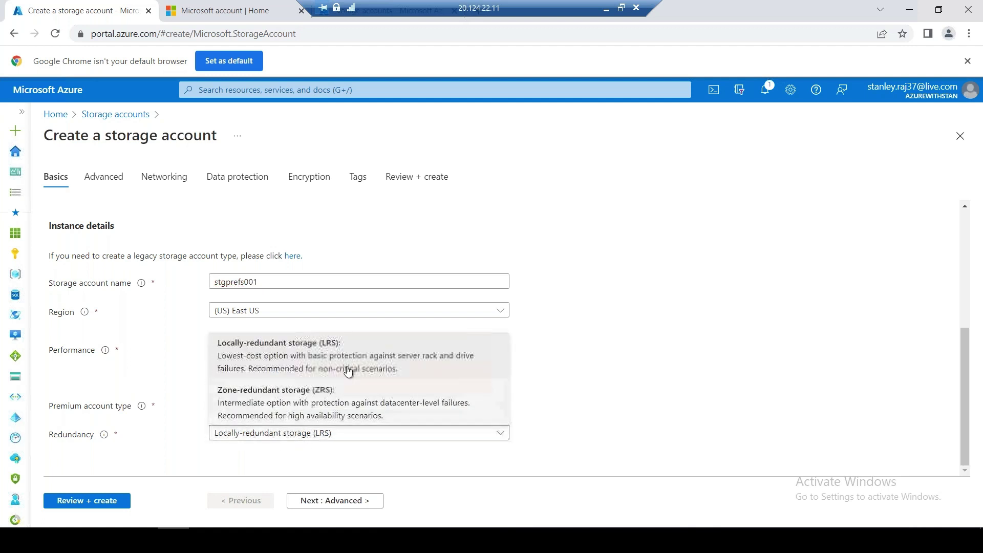
click(618, 358)
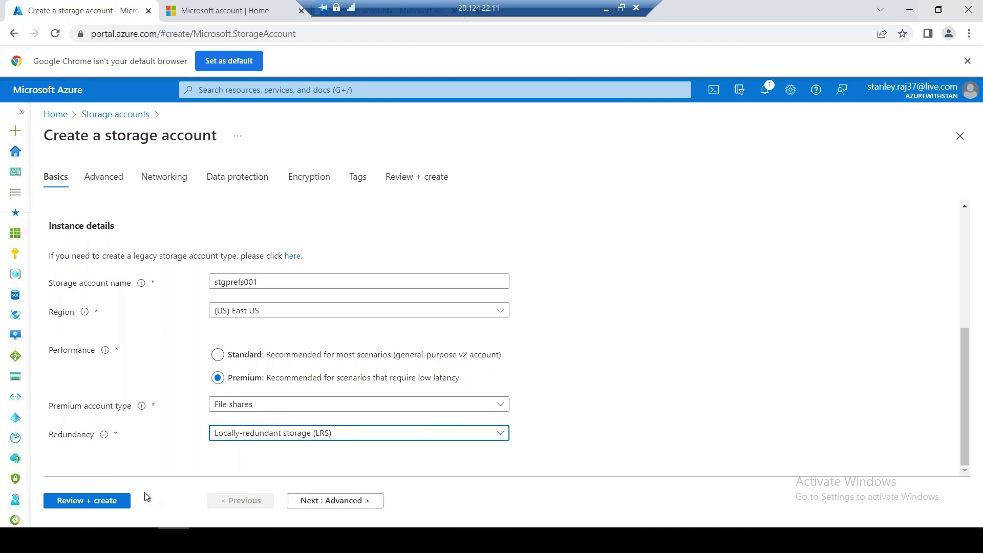
click(334, 500)
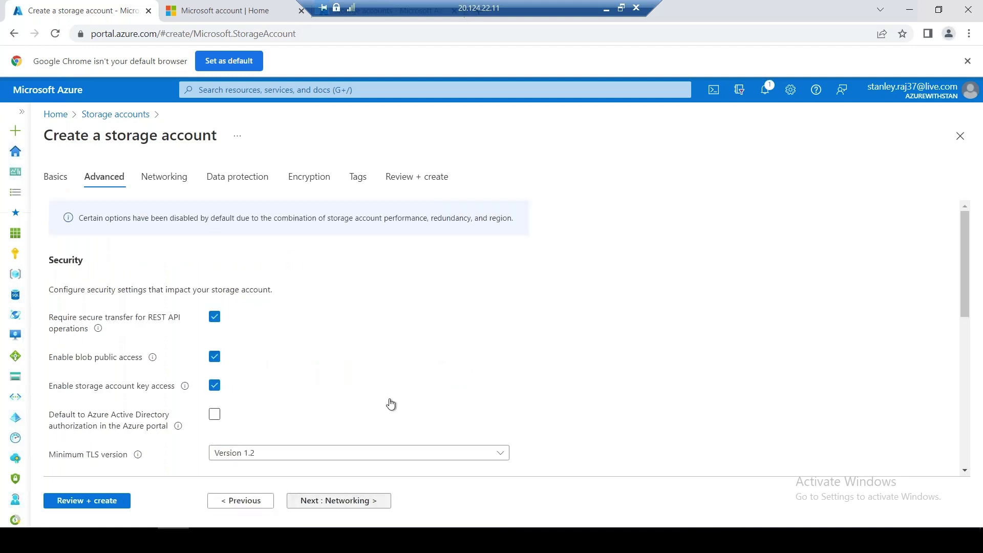
Copy the Blob storage SFTP note about requiring hierarchical namespace, then minimize the remote session
scroll(391, 401, down, 1)
scroll(392, 401, down, 5)
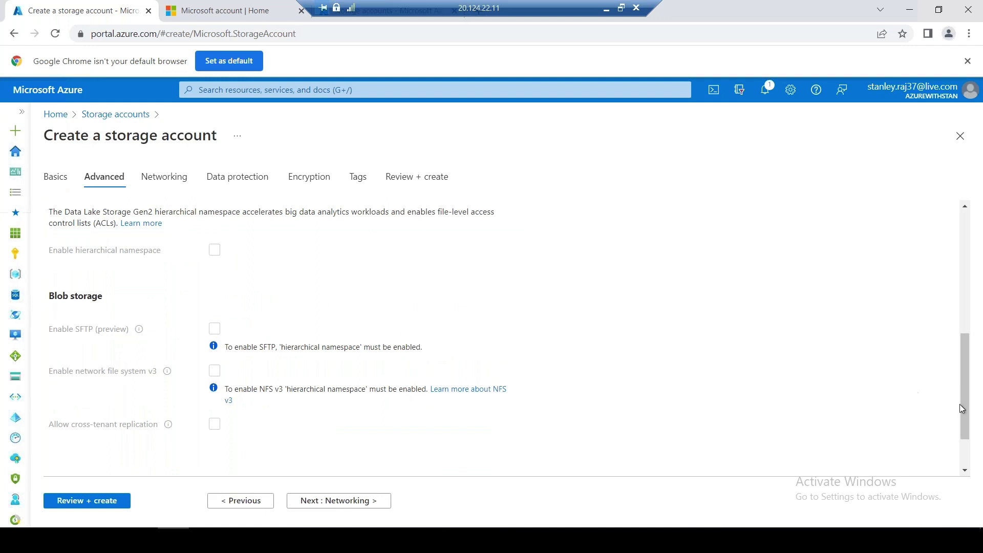
drag(958, 404, 968, 445)
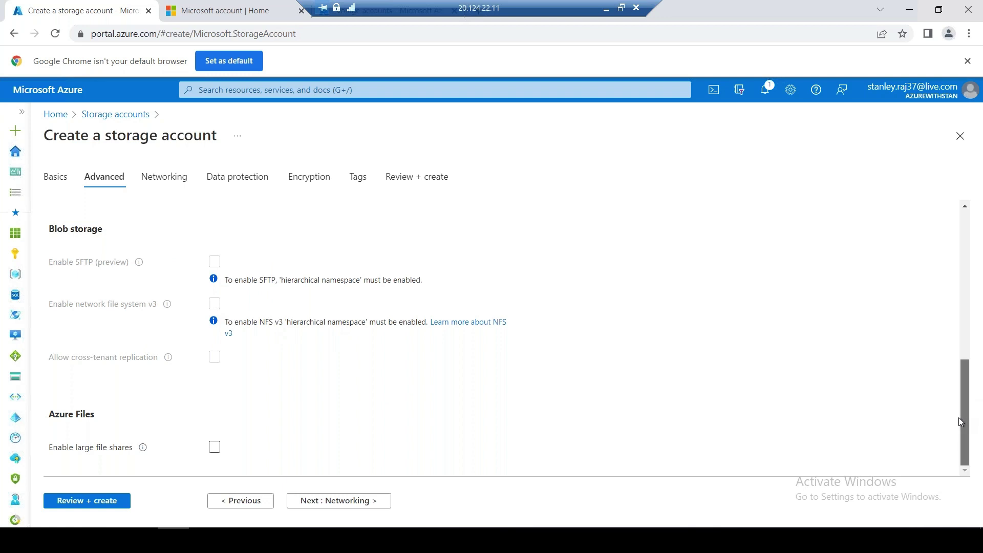
drag(959, 401, 867, 370)
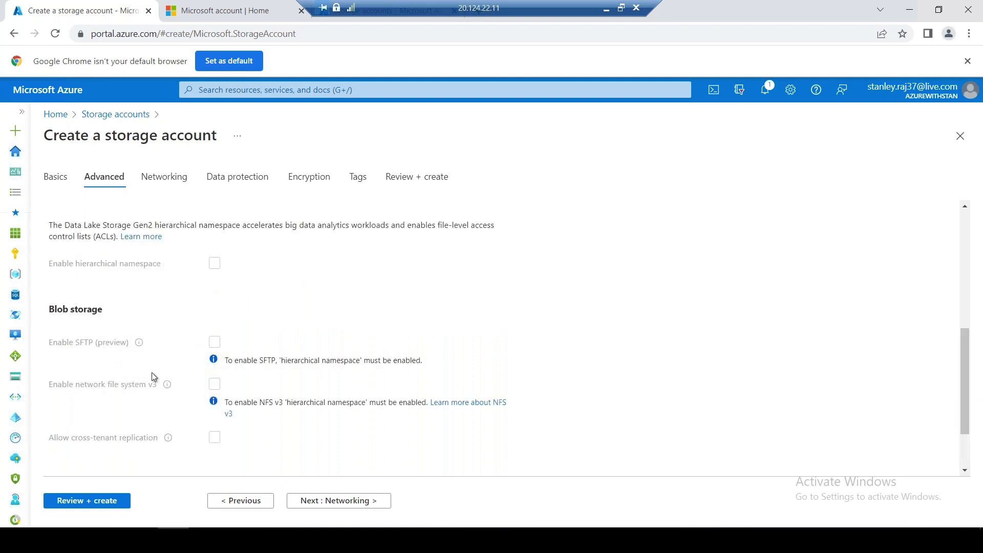
drag(422, 361, 224, 369)
key(ctrl+c)
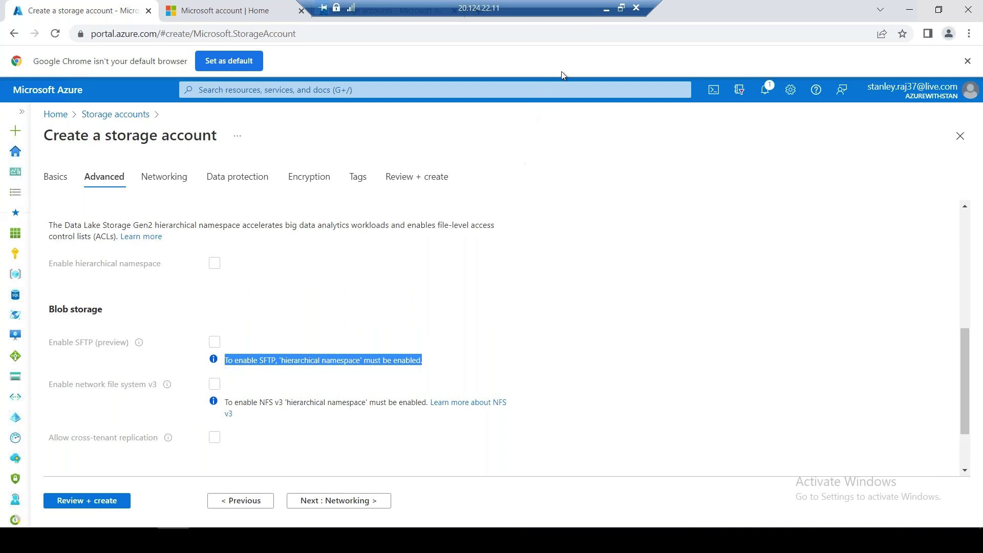
click(607, 7)
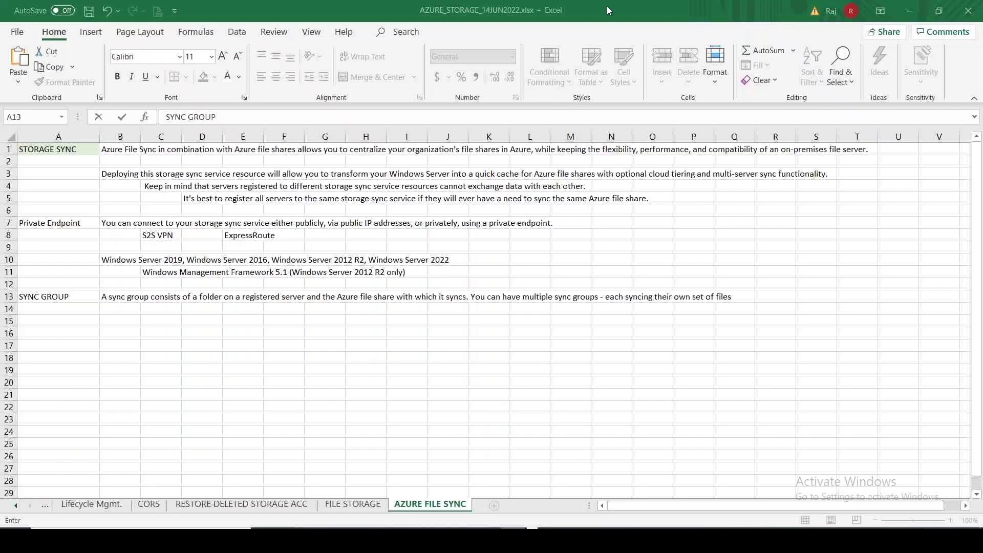
Paste the SFTP note into B16, enter NFS in B17, and return to the Azure form
click(106, 331)
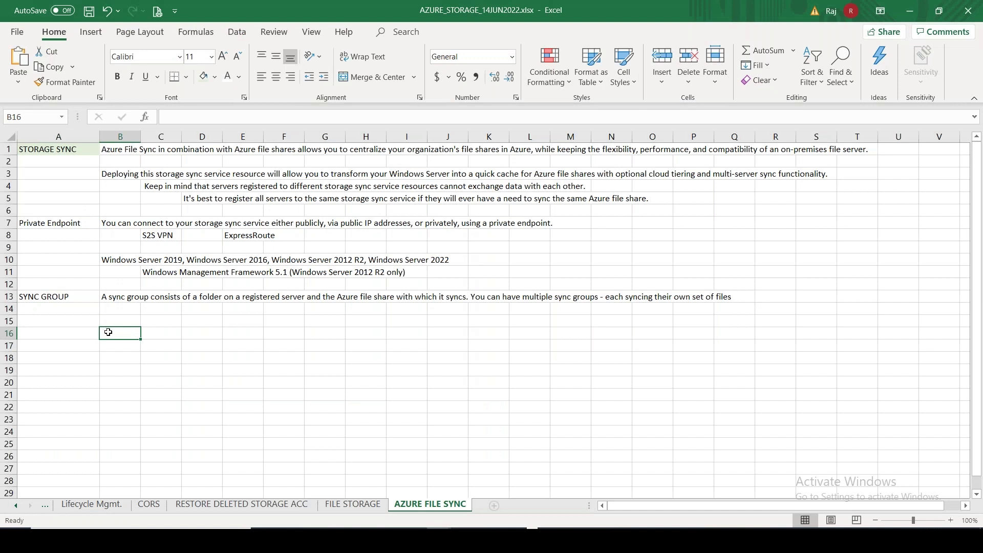
double_click(108, 331)
key(ctrl+v)
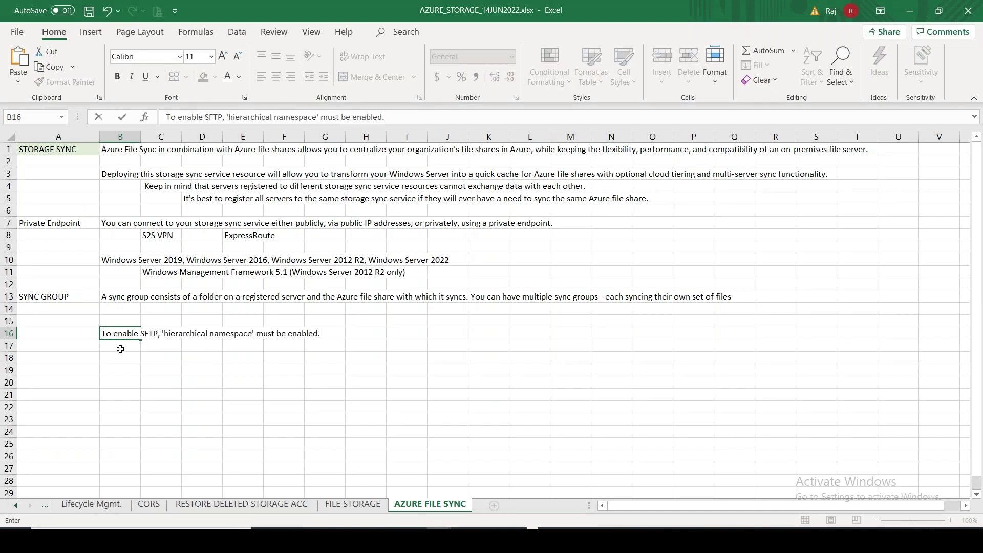
click(120, 349)
text(NFS)
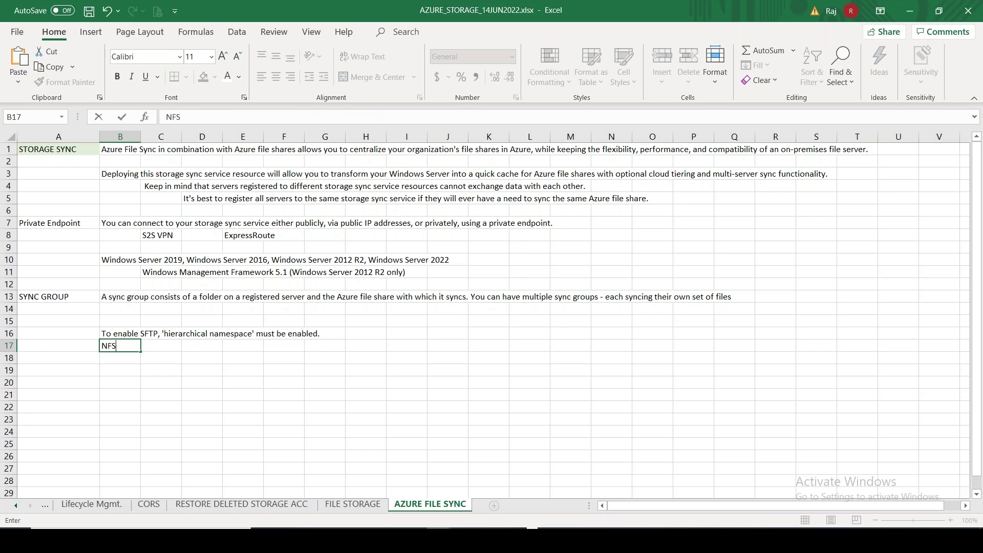
key(alt+Tab)
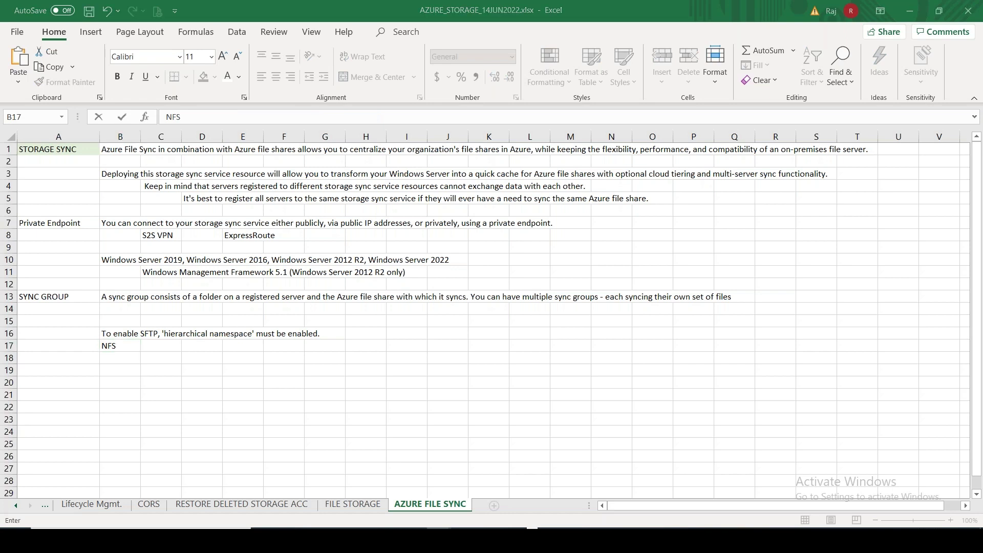
key(alt+Tab)
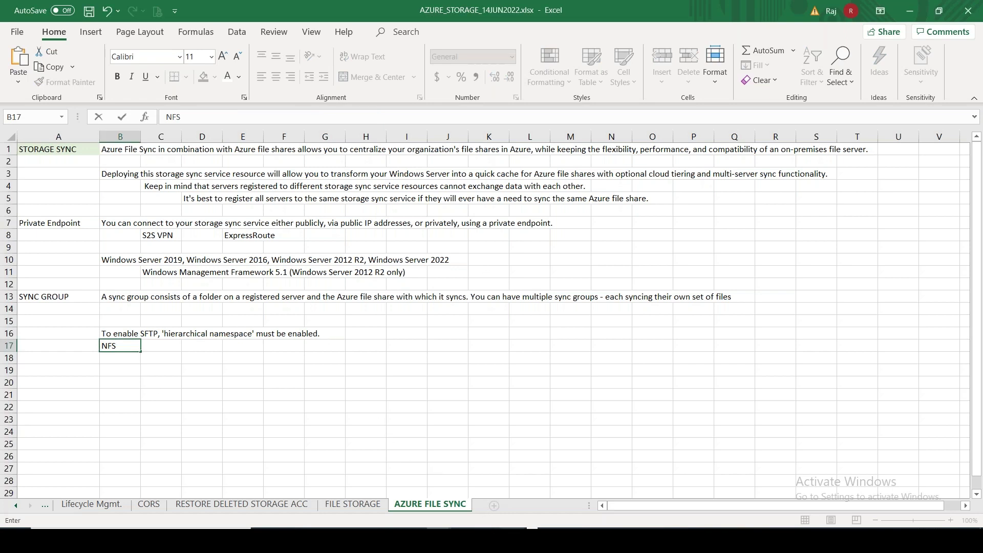
key(alt+Tab)
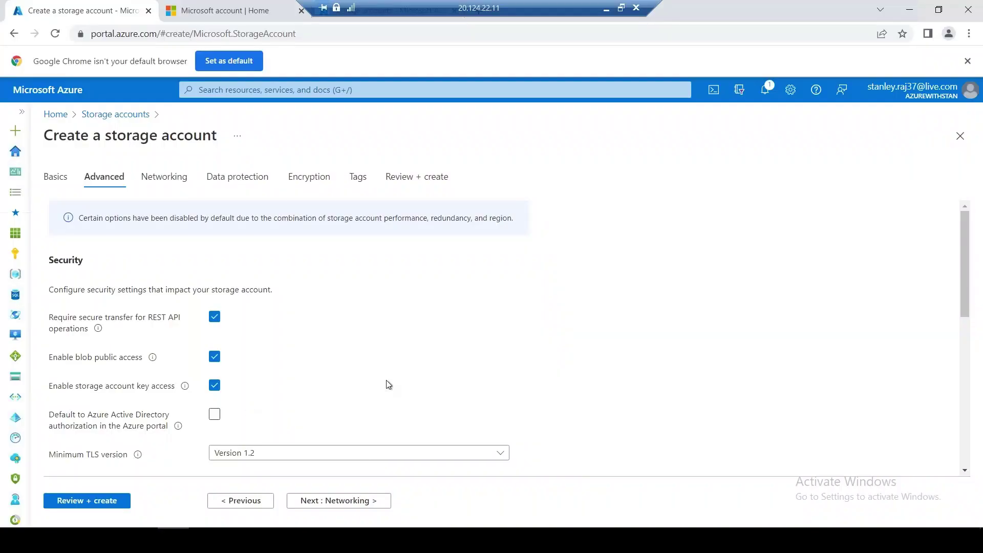
Turn on Enable large file shares in the new storage account's Advanced settings
drag(970, 250, 969, 321)
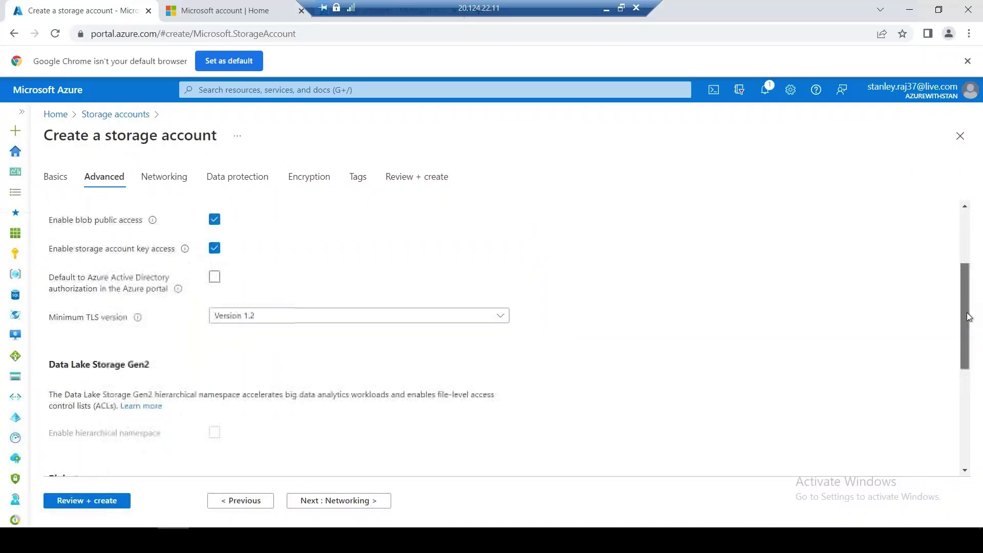
scroll(969, 321, down, 1)
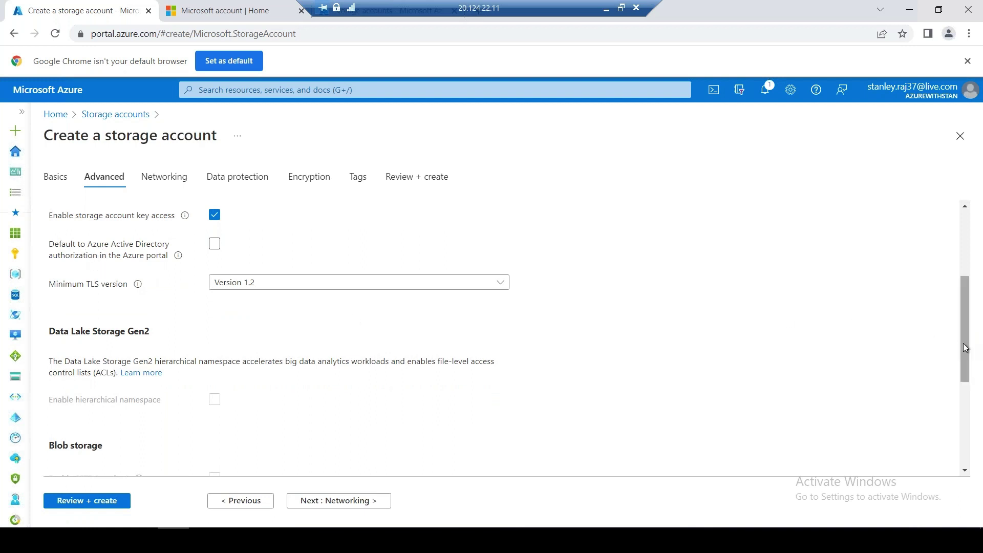
drag(962, 343, 972, 428)
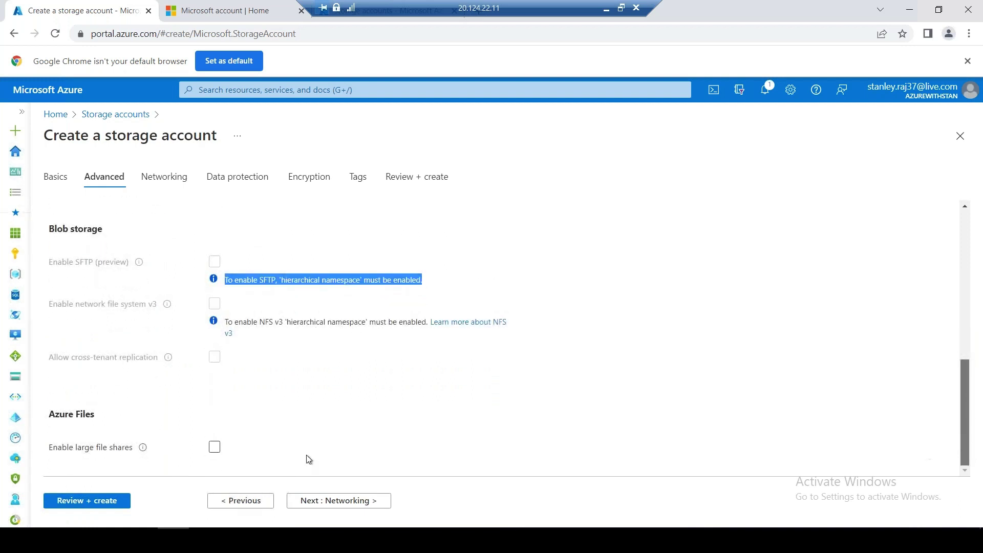
mouse_move(143, 449)
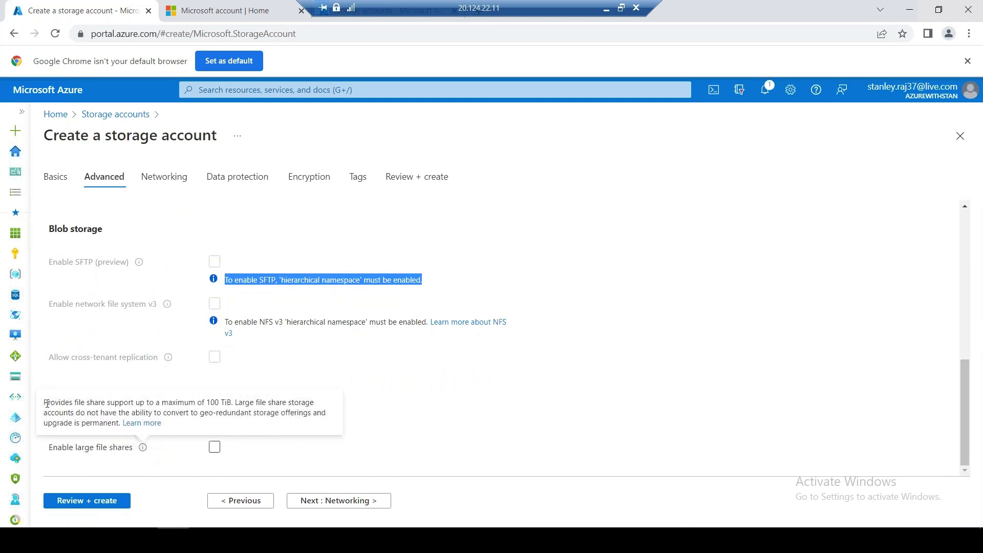
drag(47, 404, 121, 425)
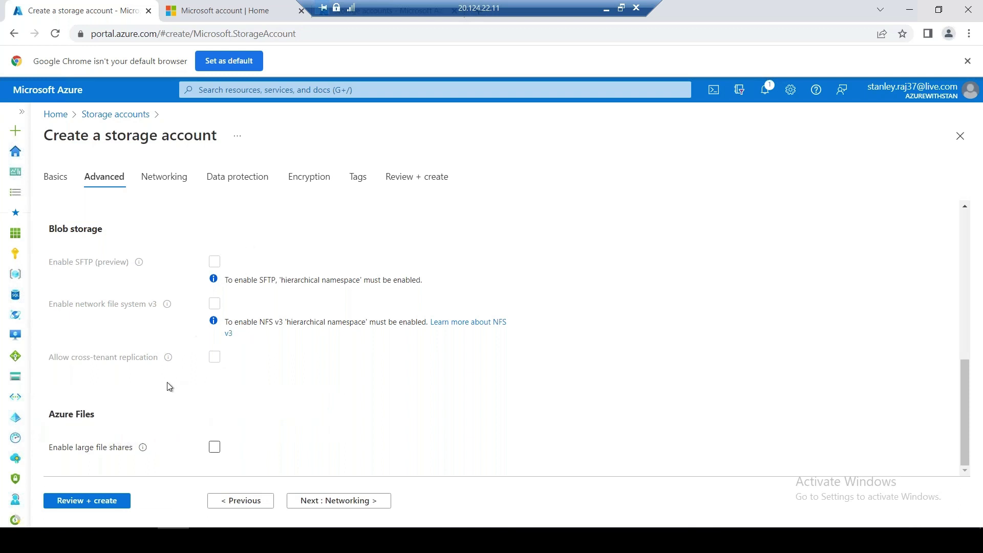
click(215, 448)
drag(49, 450, 132, 448)
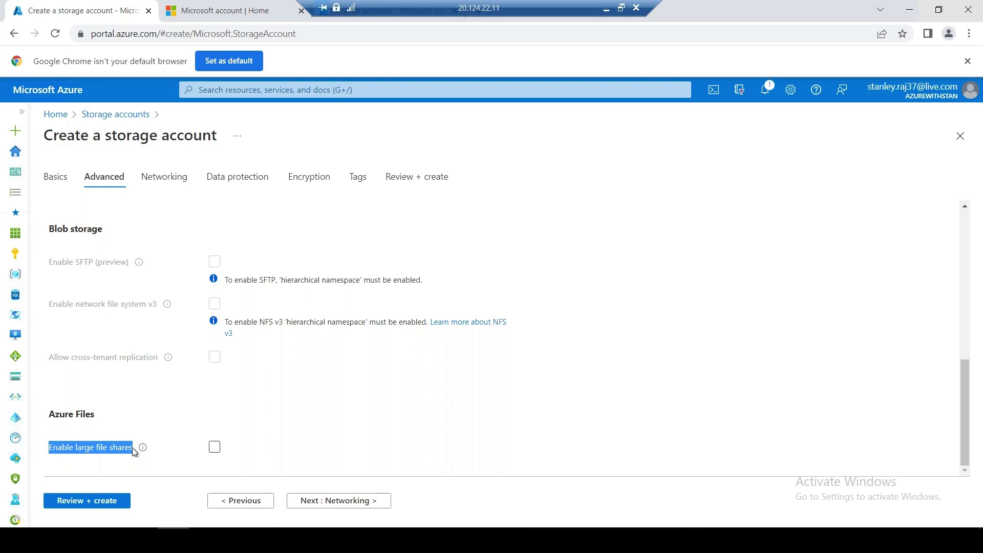
Record 'Enable large file shares' in Excel cell A19, then return to the Azure form
click(603, 9)
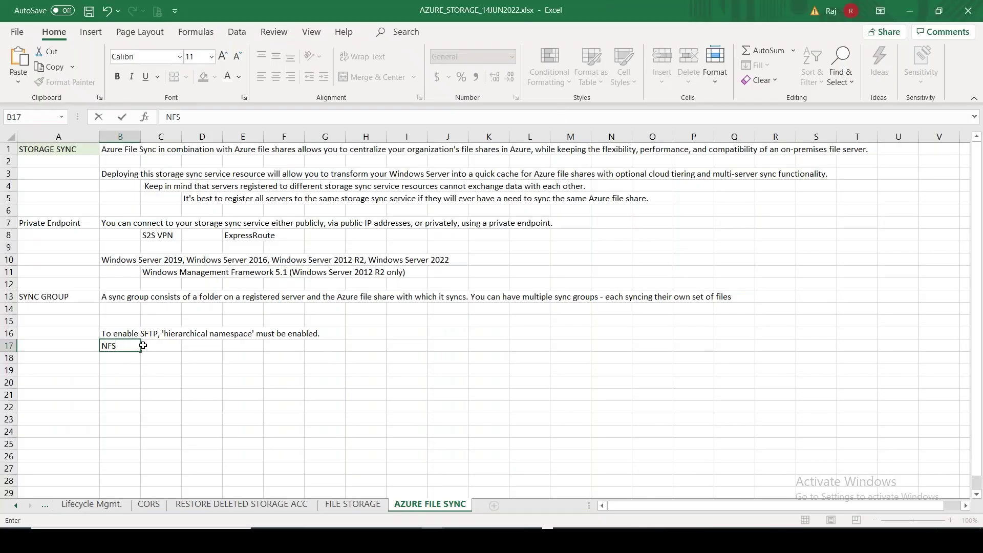
click(119, 373)
click(119, 381)
key(Up)
key(Up)
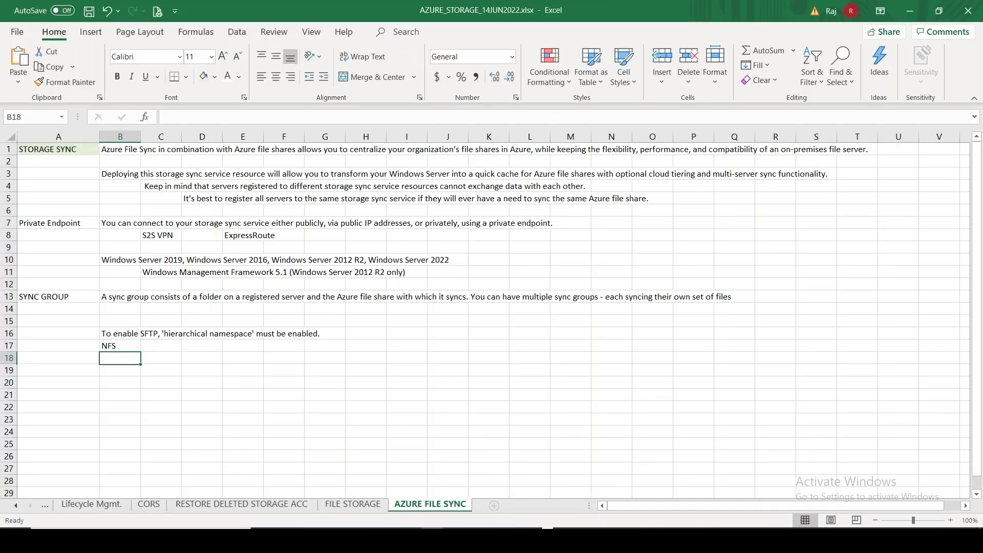
key(Left)
click(73, 368)
text(Enable large file shares)
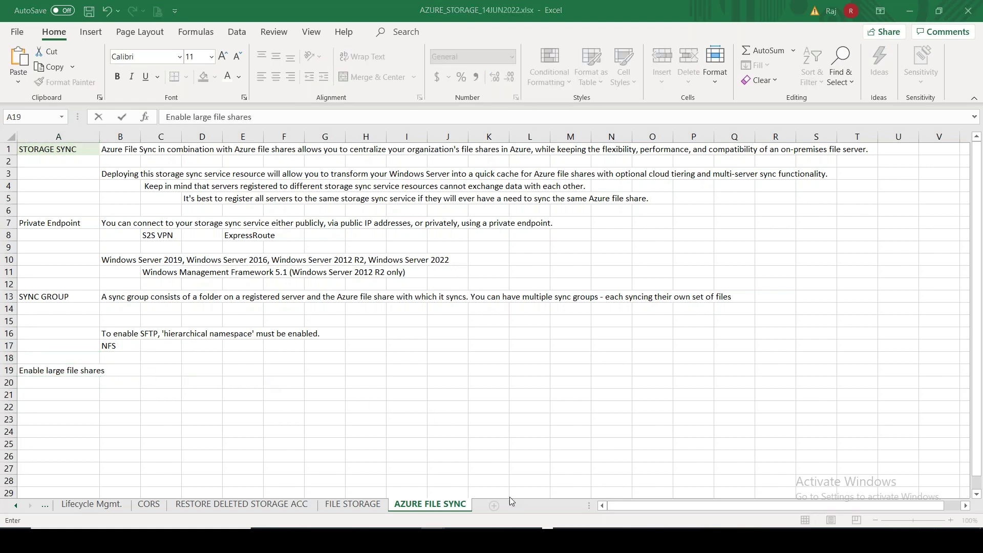
key(alt+Tab)
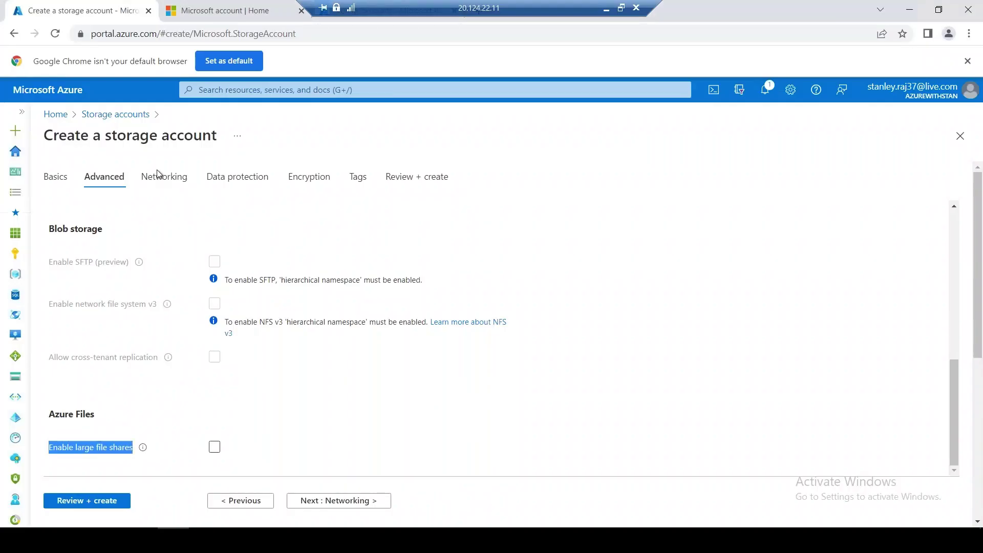
Disable soft delete for file shares under Data protection, then run Review + create validation
click(237, 177)
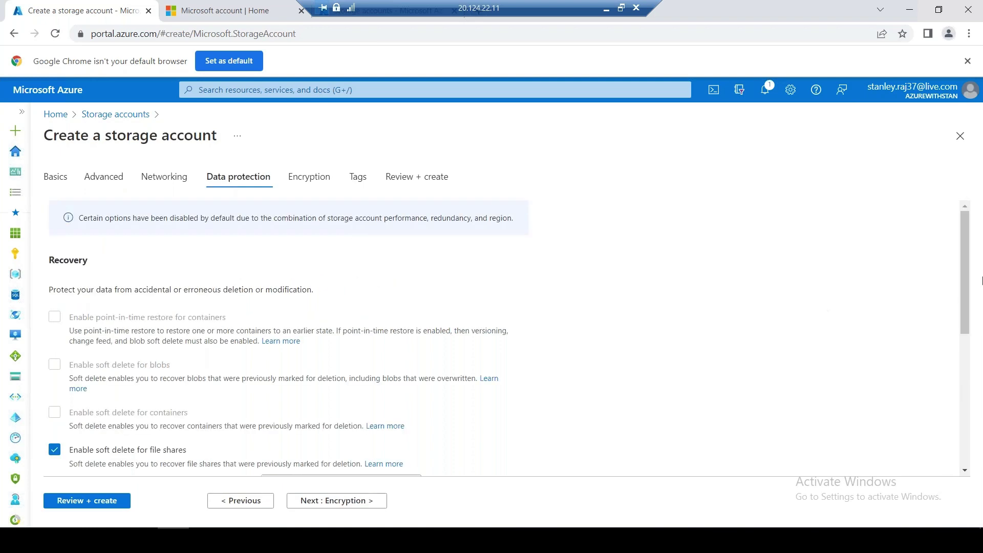
drag(965, 288, 967, 390)
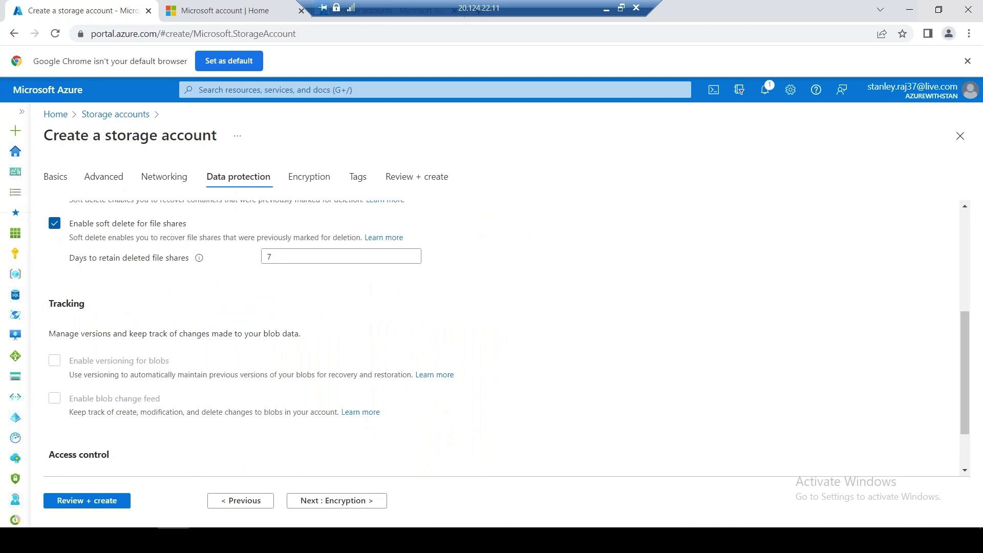
click(54, 223)
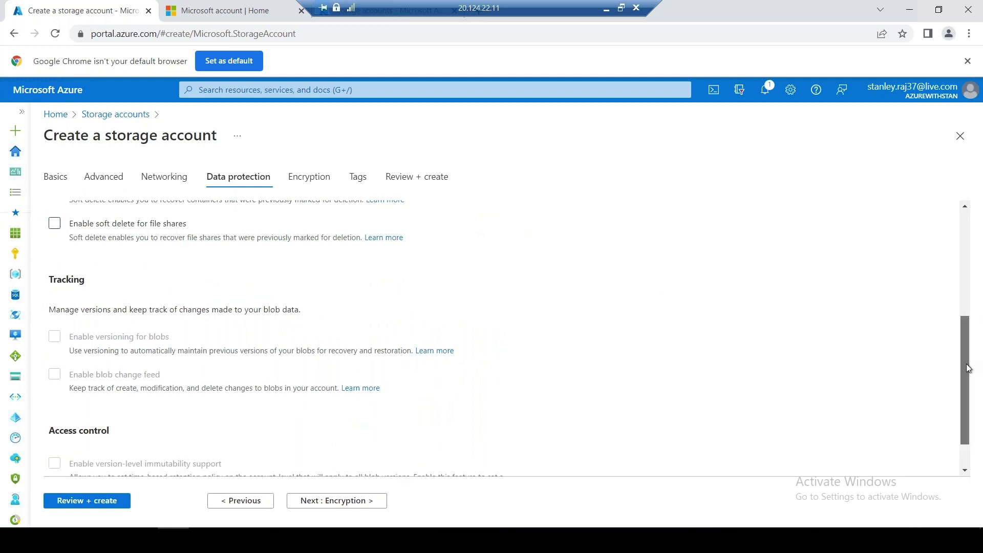
drag(966, 364, 966, 384)
scroll(946, 211, up, 5)
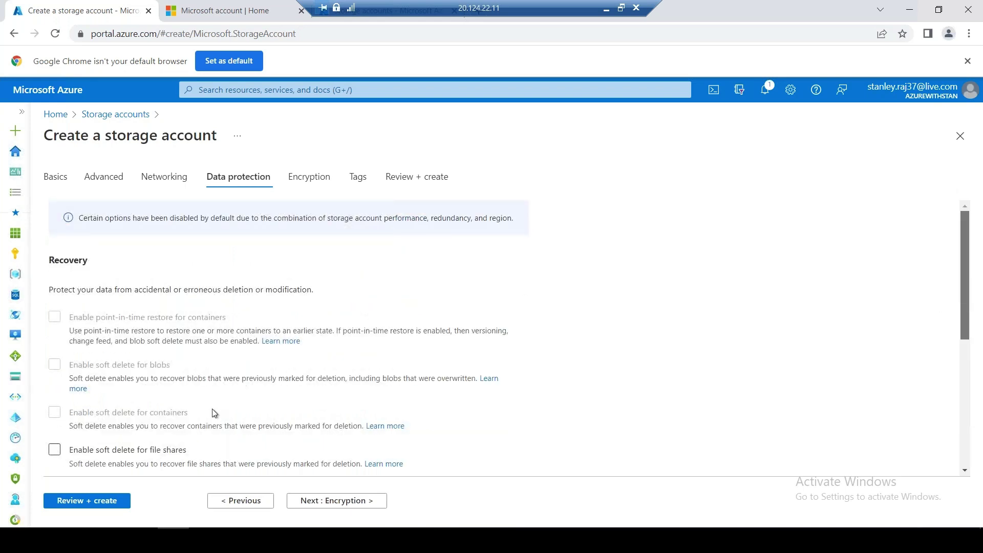
click(112, 502)
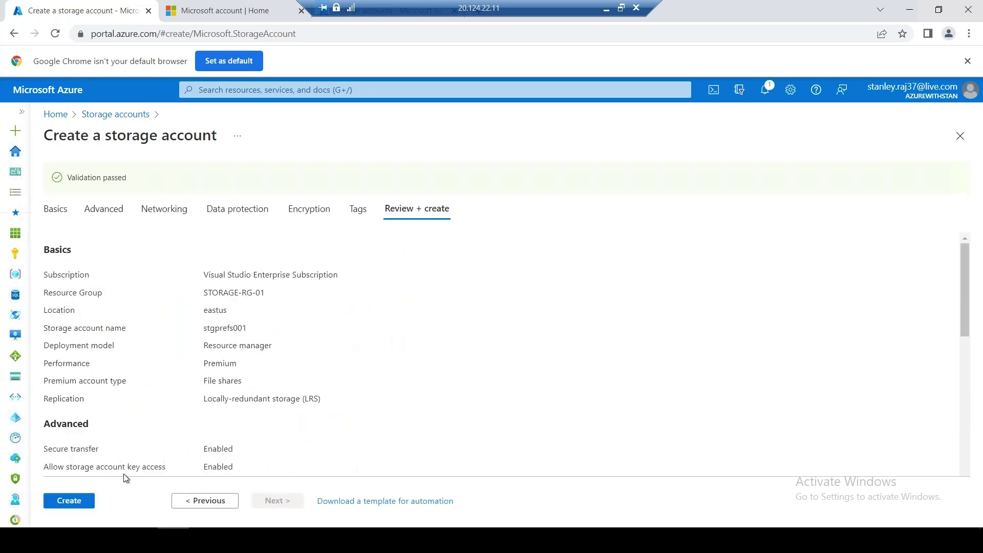
Create stgprefs001 and, once deployed, open its empty File shares list
click(69, 499)
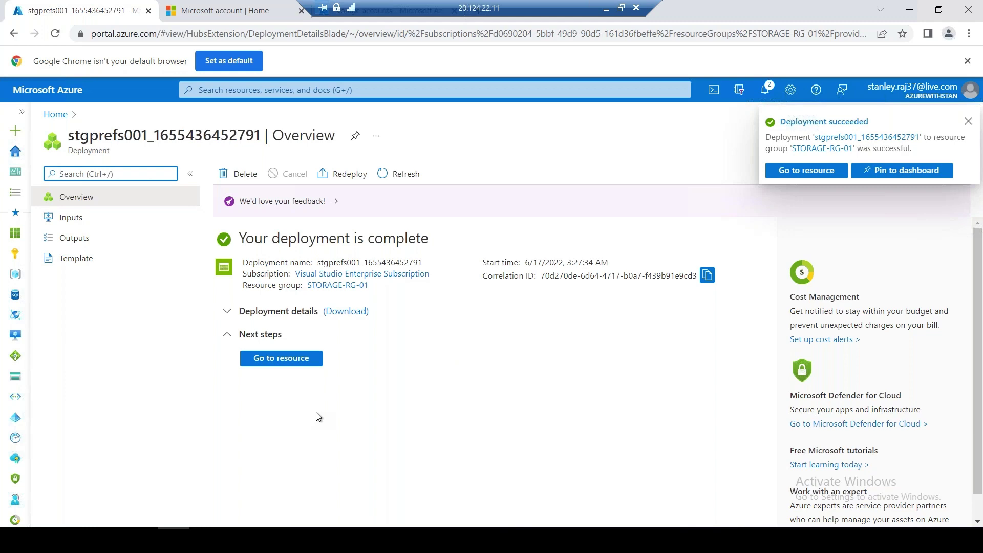
click(815, 173)
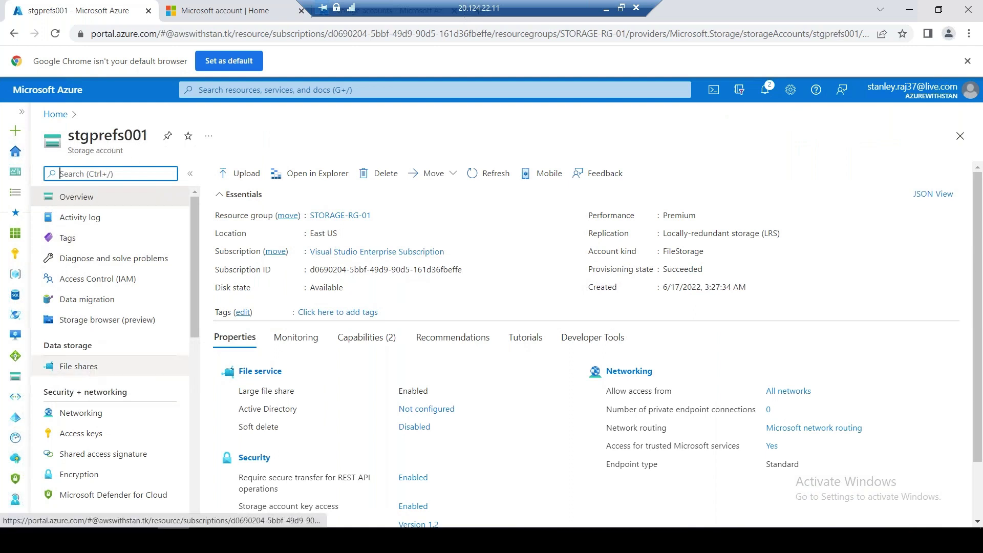
click(150, 367)
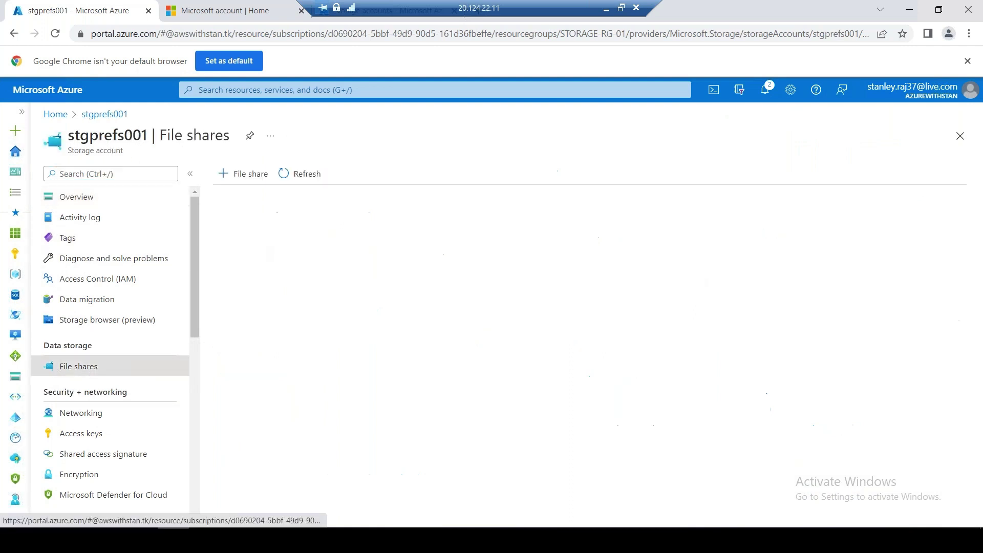
Start a new file share on stgprefs001, copy its premium billing notes, and switch to Excel
click(236, 176)
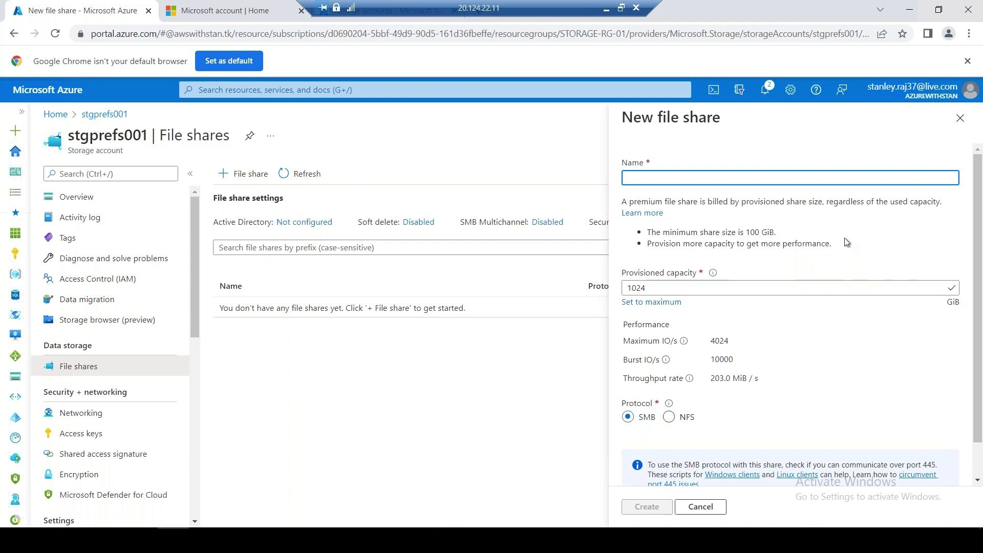
drag(843, 246, 621, 198)
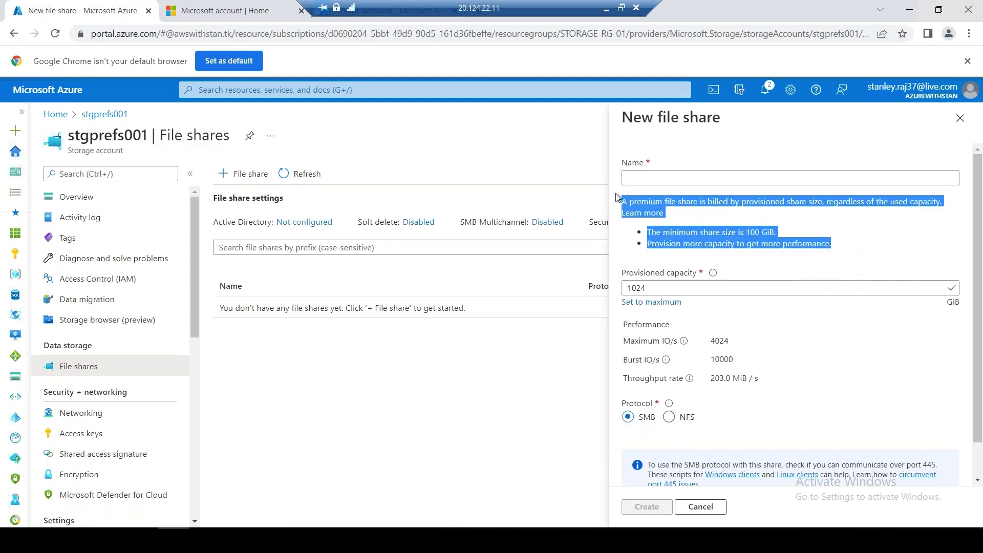
click(605, 9)
click(76, 404)
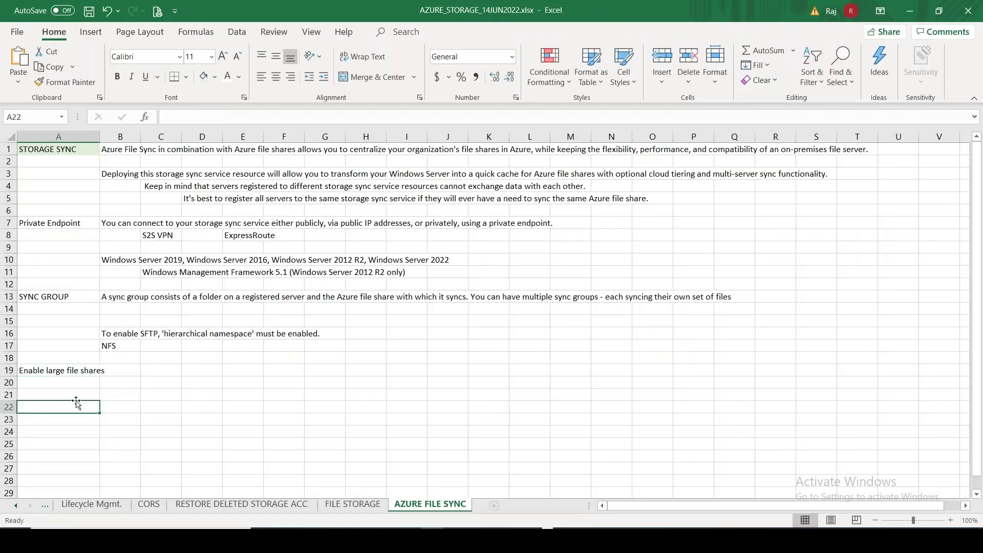
Label A27 'Premium - Storage - File Shares' on FILE STORAGE and paste the billing notes into C27
click(76, 396)
text(Premium)
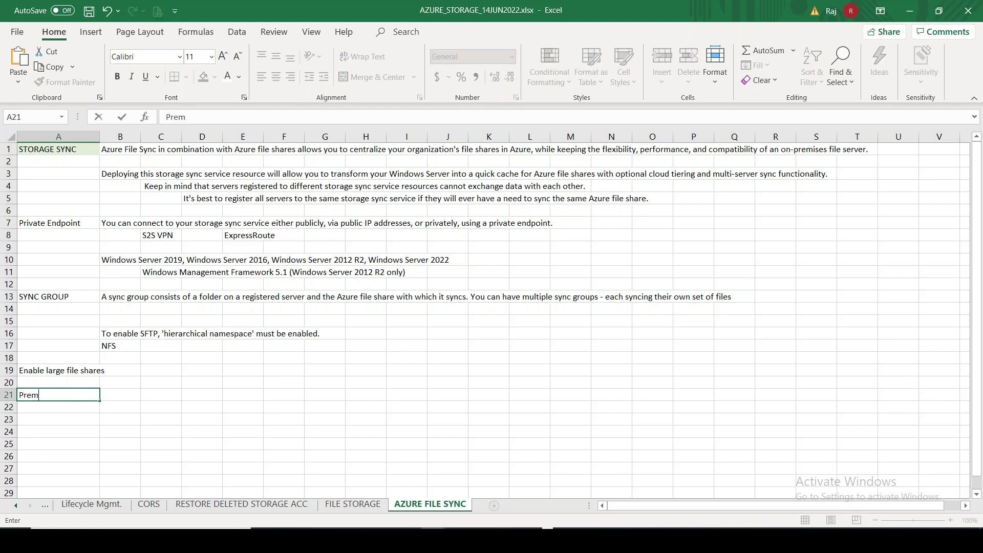
key(BackSpace)
key(BackSpace)
key(BackSpace)
key(BackSpace)
click(331, 504)
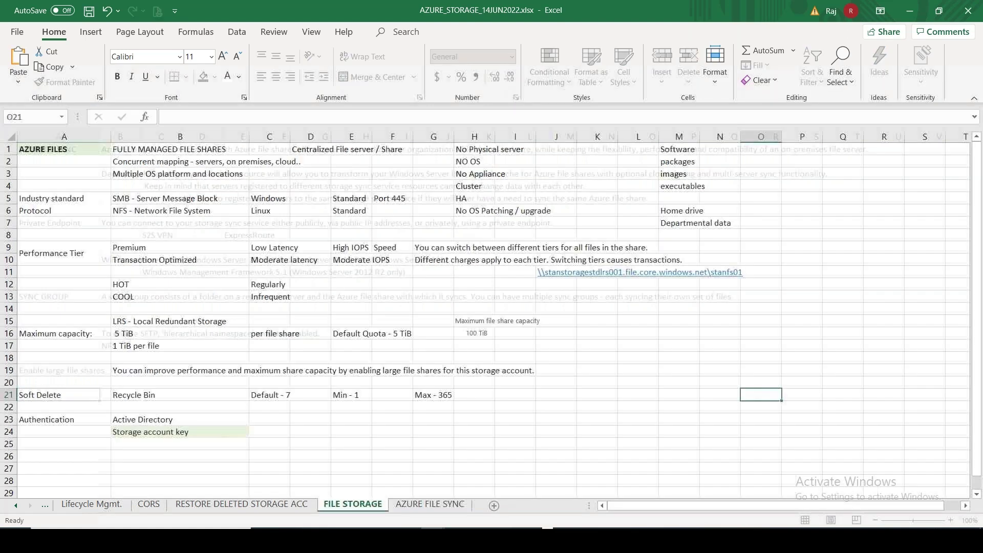
click(92, 466)
text(Premiu)
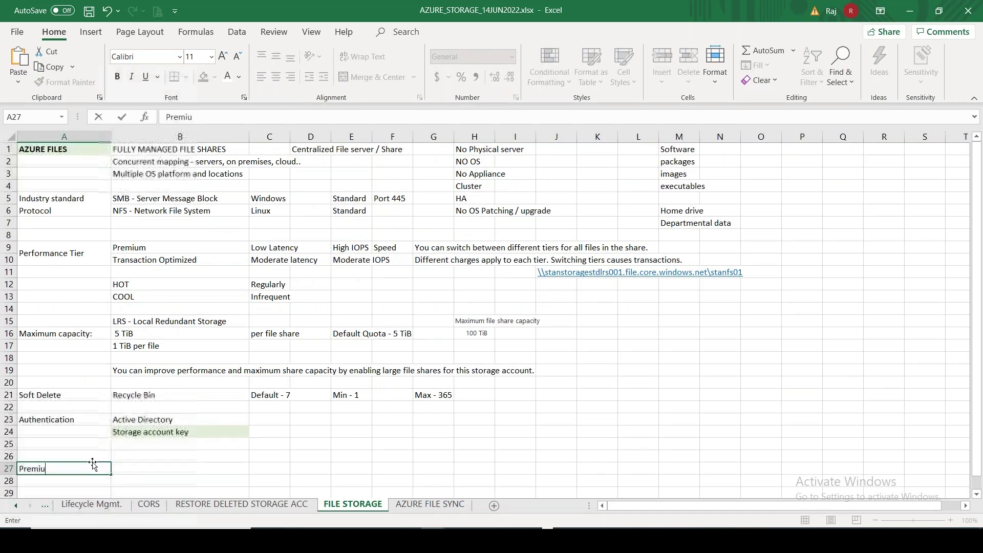
text(m - Storage)
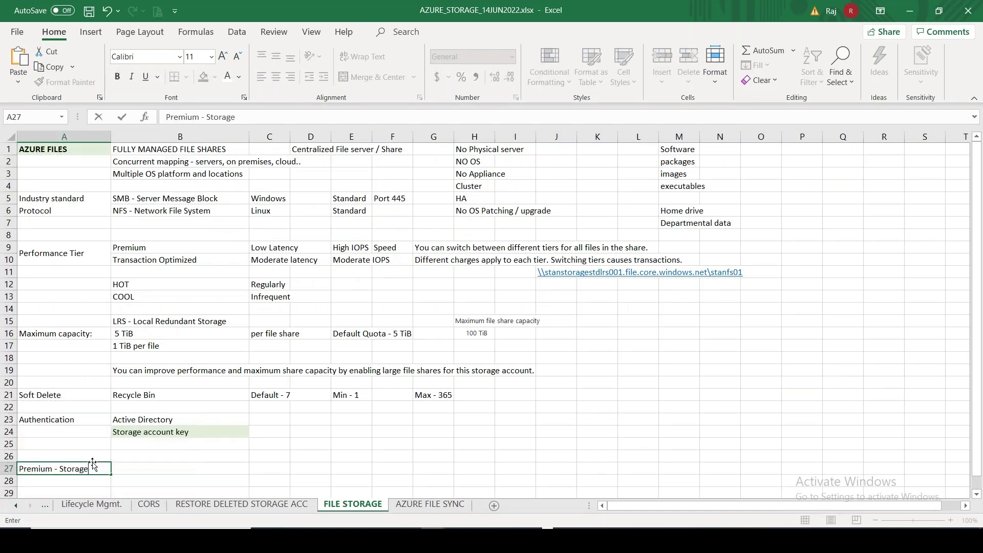
text( - File Shares)
click(269, 469)
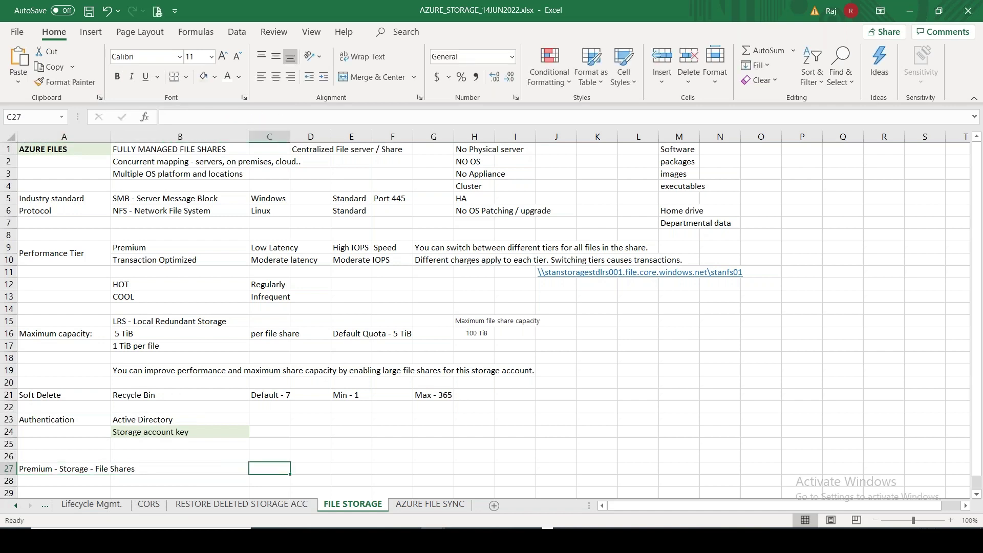
key(ctrl+v)
click(313, 491)
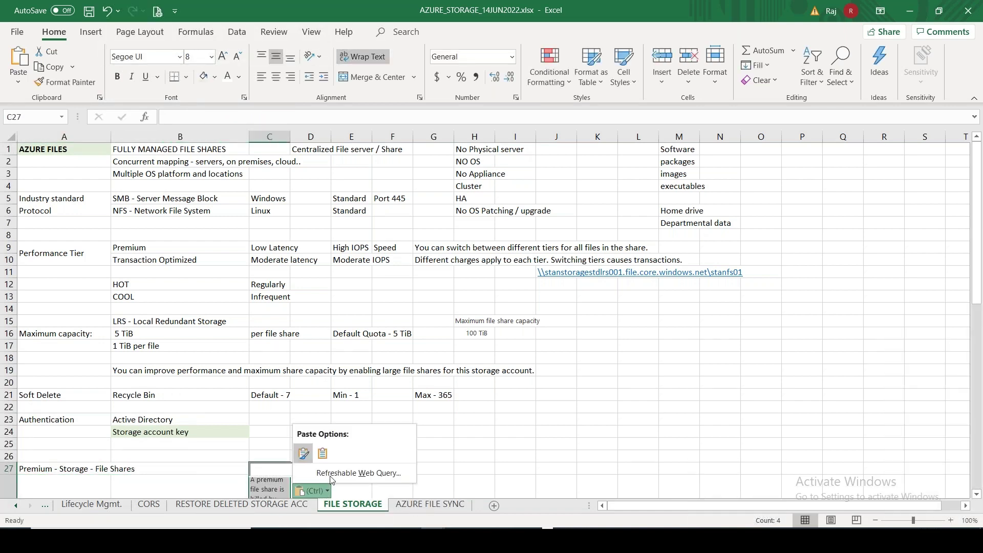
click(322, 453)
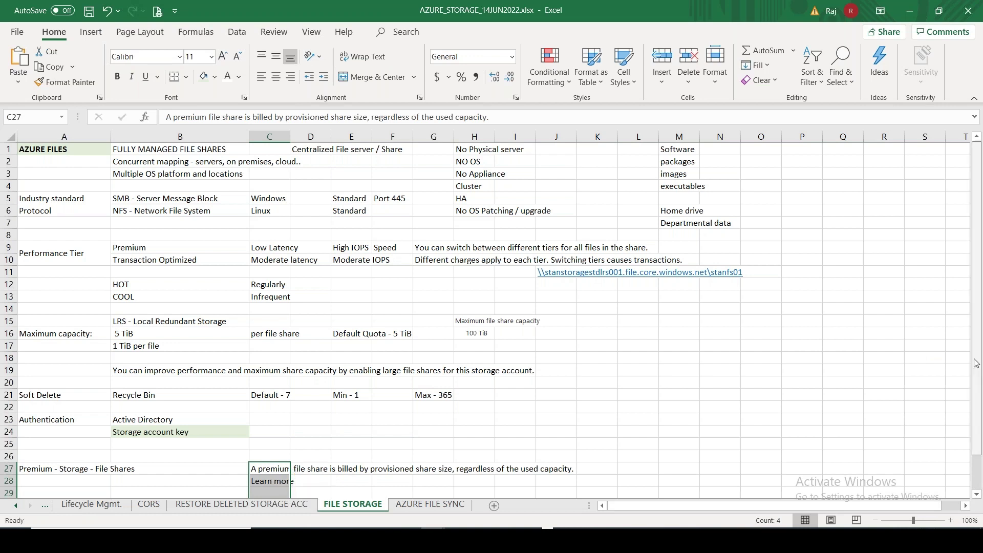
Move the two pasted bullet lines up into C28 over the Learn more line
scroll(976, 363, down, 1)
click(265, 481)
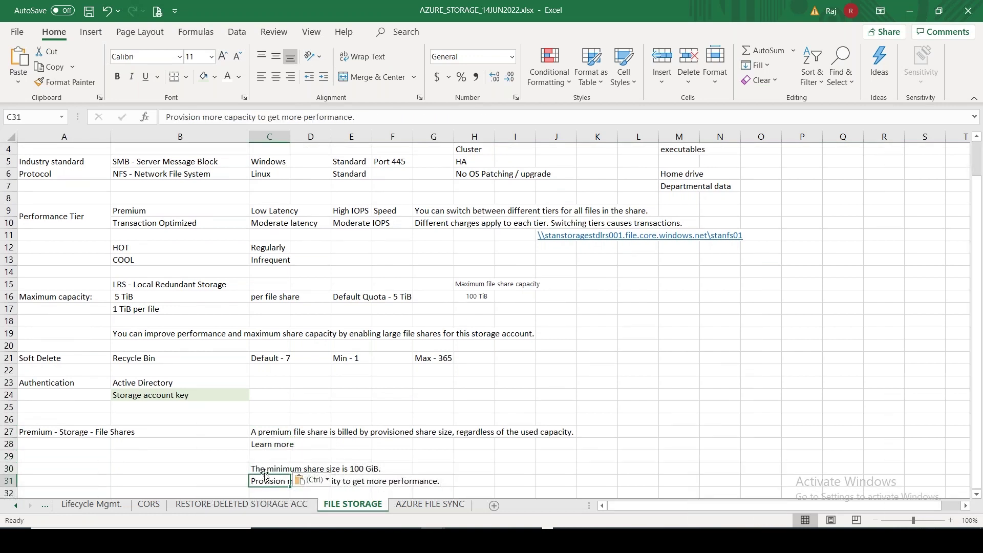
drag(265, 472, 265, 481)
key(ctrl+x)
click(271, 444)
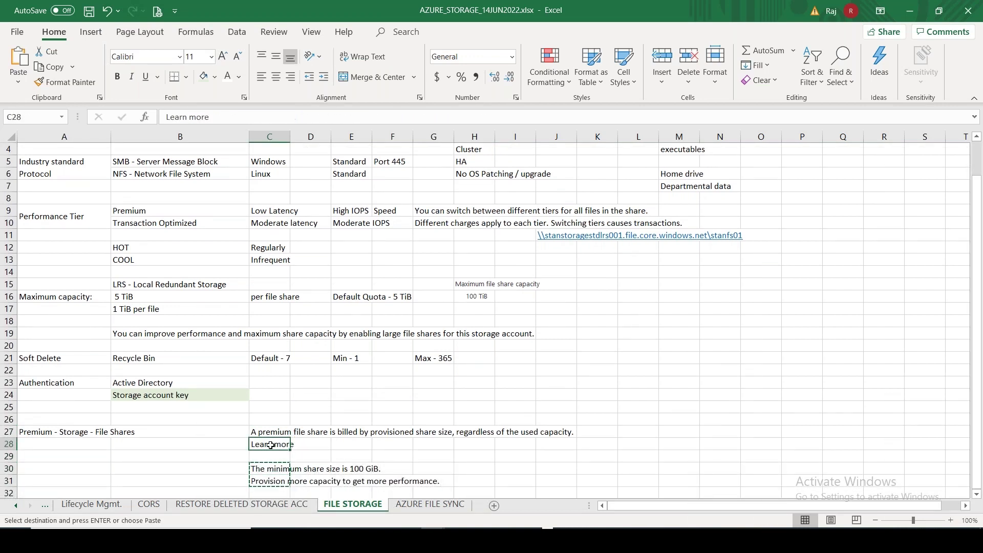
key(ctrl+v)
Enter NFS in B30 and SMB in C30, then switch to the Azure remote session
click(120, 470)
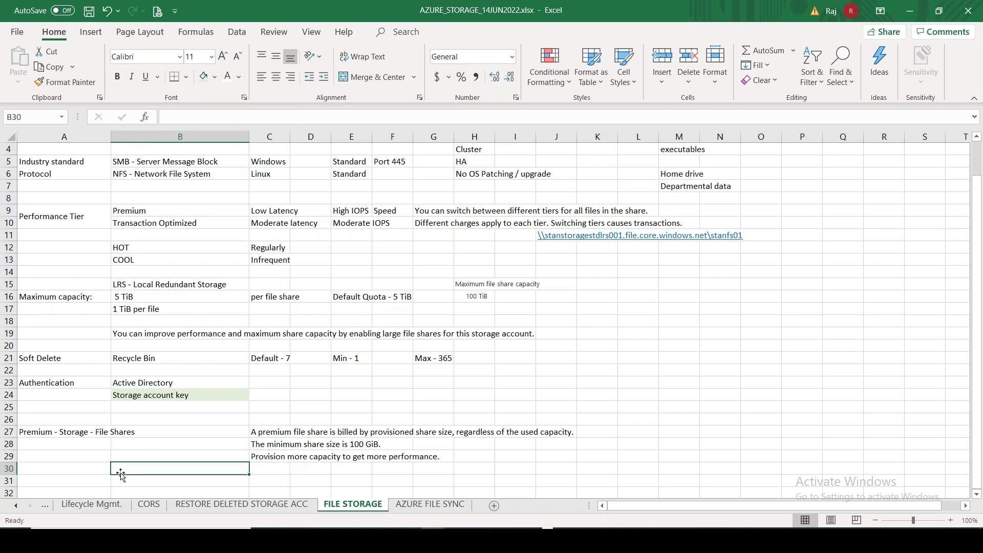
text(NFS)
key(Tab)
text(SMB)
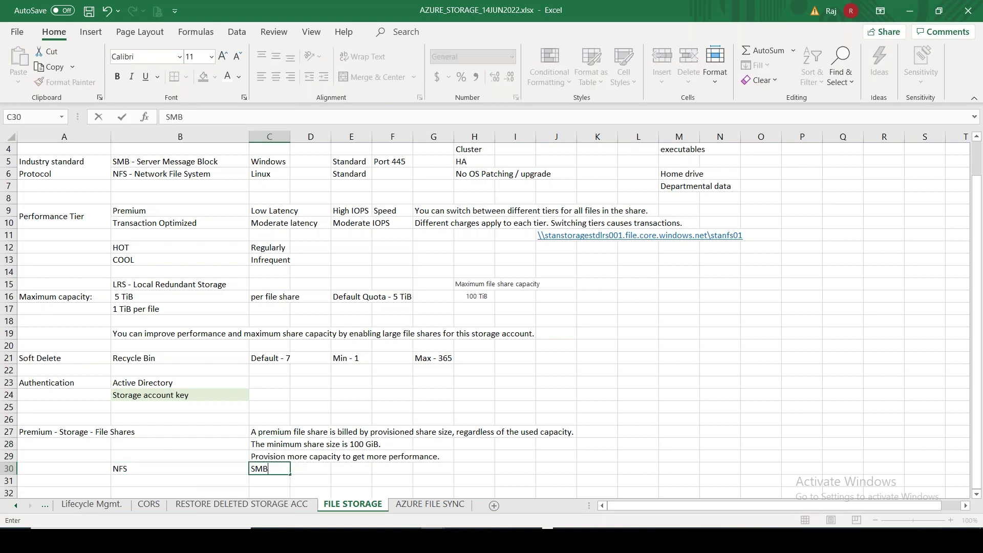
key(alt)
key(alt+Tab)
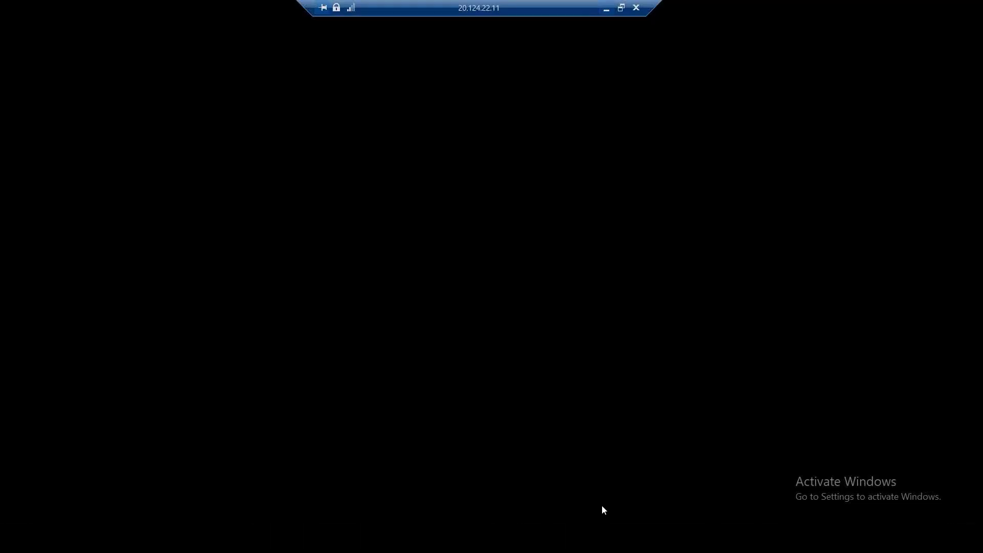
Set the new file share's protocol to NFS, review the Root Squash option, then minimize to Excel
click(682, 418)
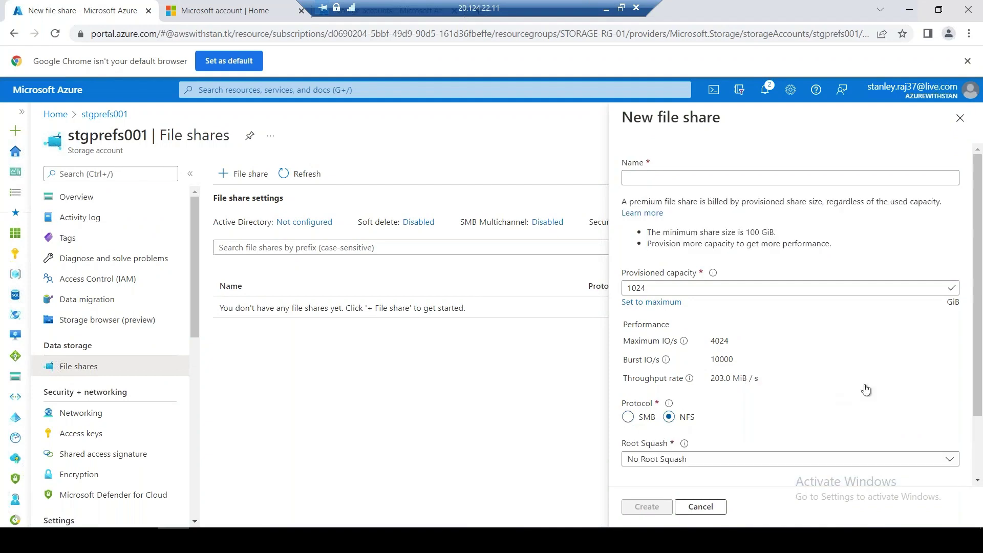
scroll(982, 394, down, 2)
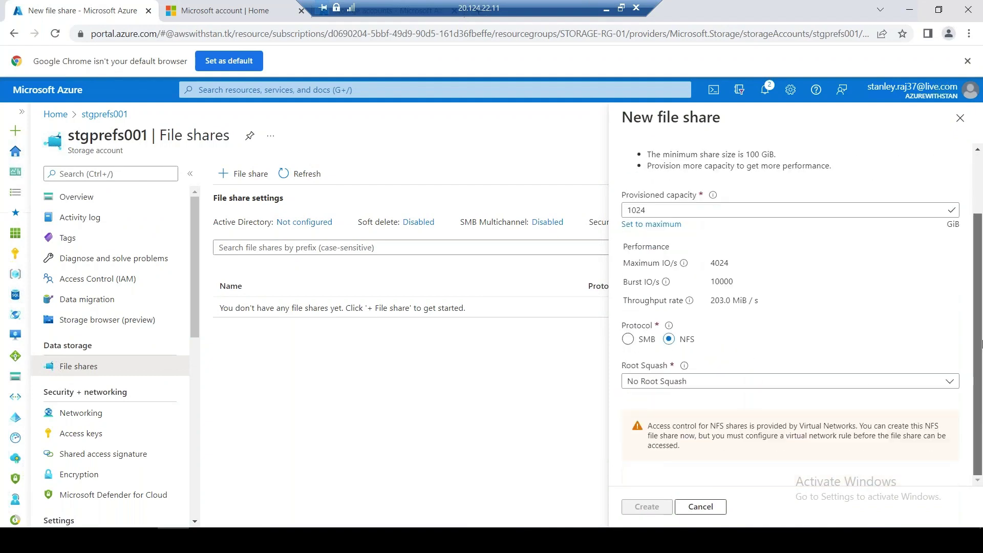
scroll(982, 344, up, 2)
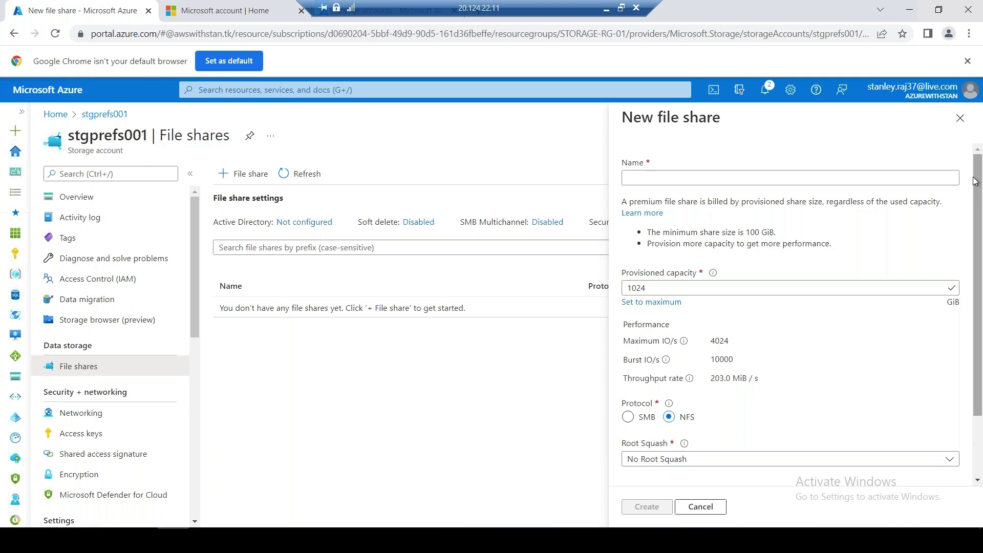
click(607, 10)
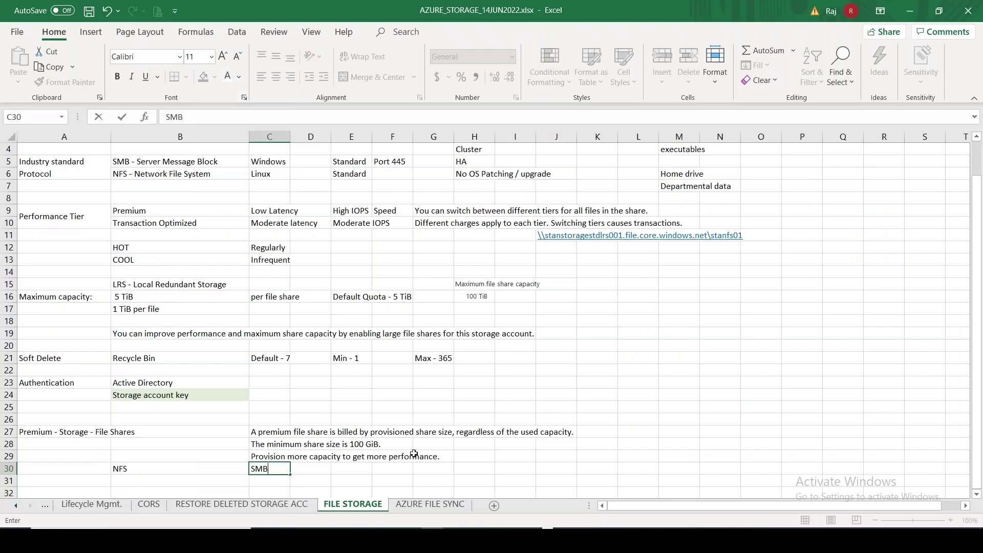
Write 'POSIX File System / Permissions' in B31, then go back to the Azure session
click(185, 479)
text(POS)
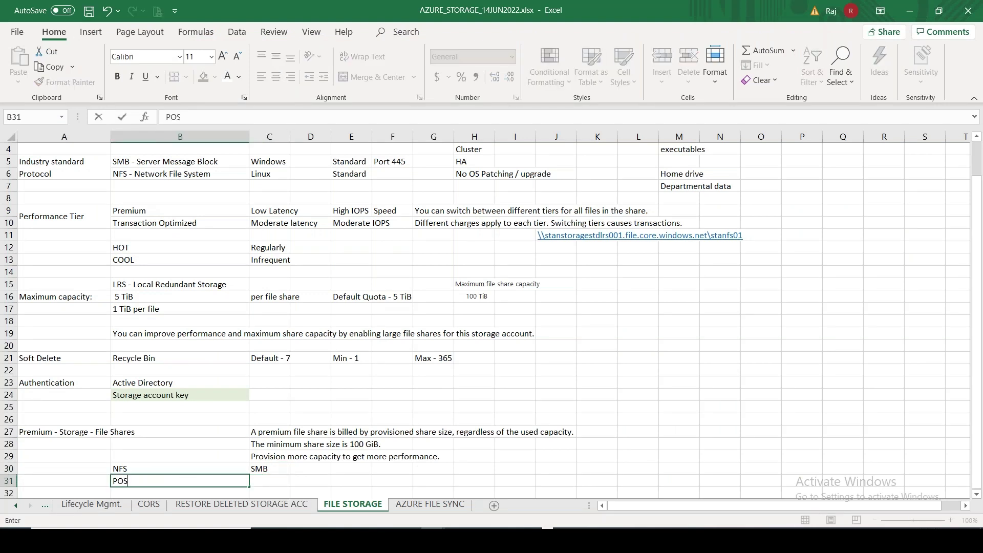
text(IX File System / Permissions)
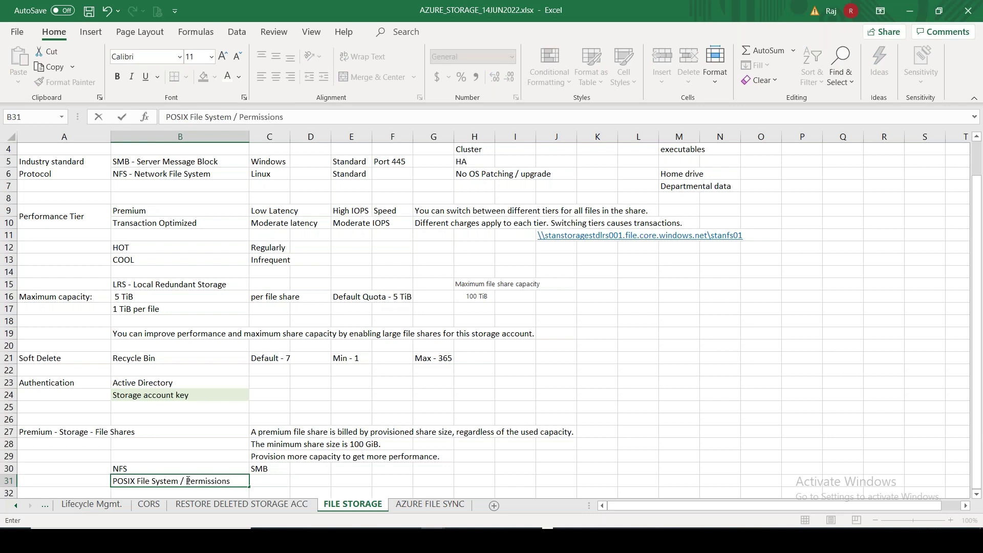
key(alt+Tab)
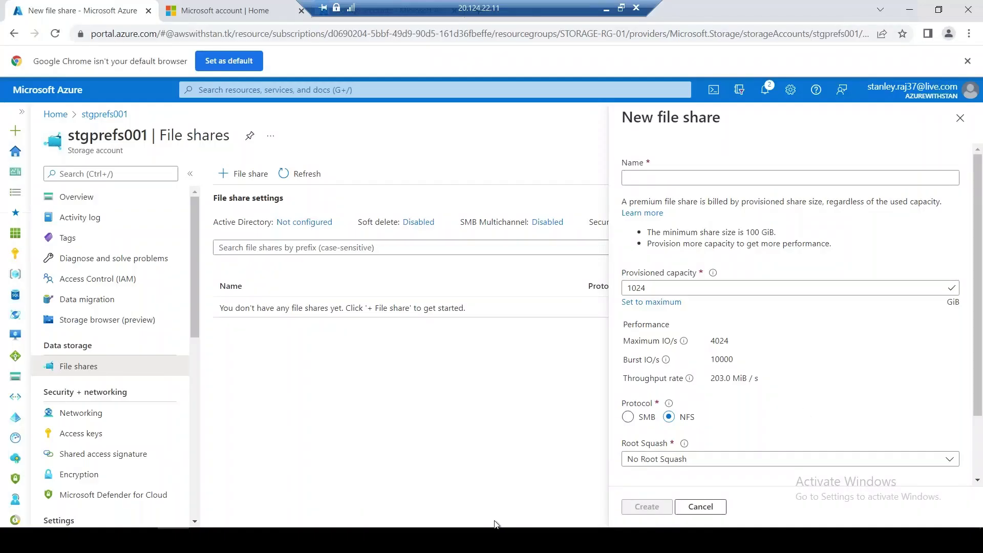
Close the New file share blade, mark the SMB Multichannel label text, and minimise the remote session
click(959, 118)
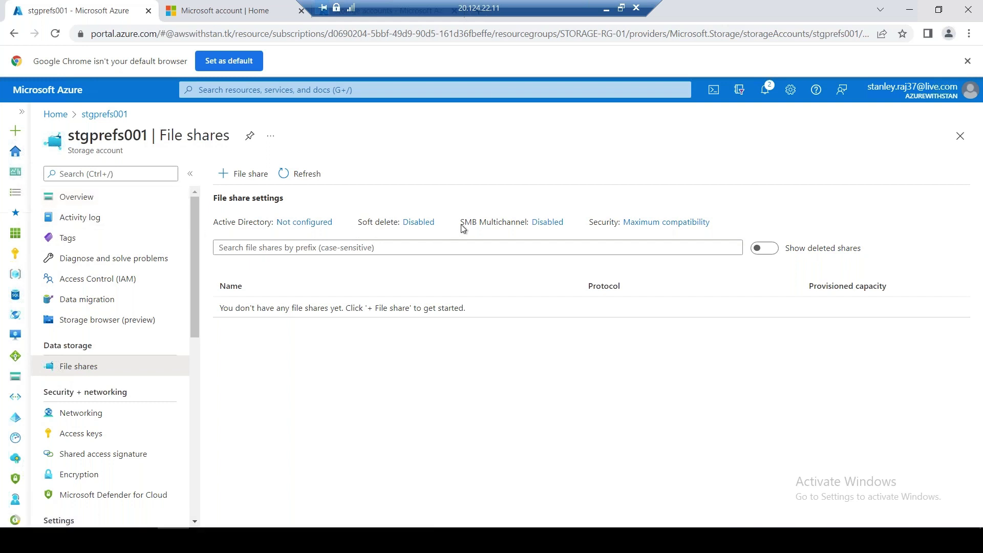
drag(460, 223, 529, 223)
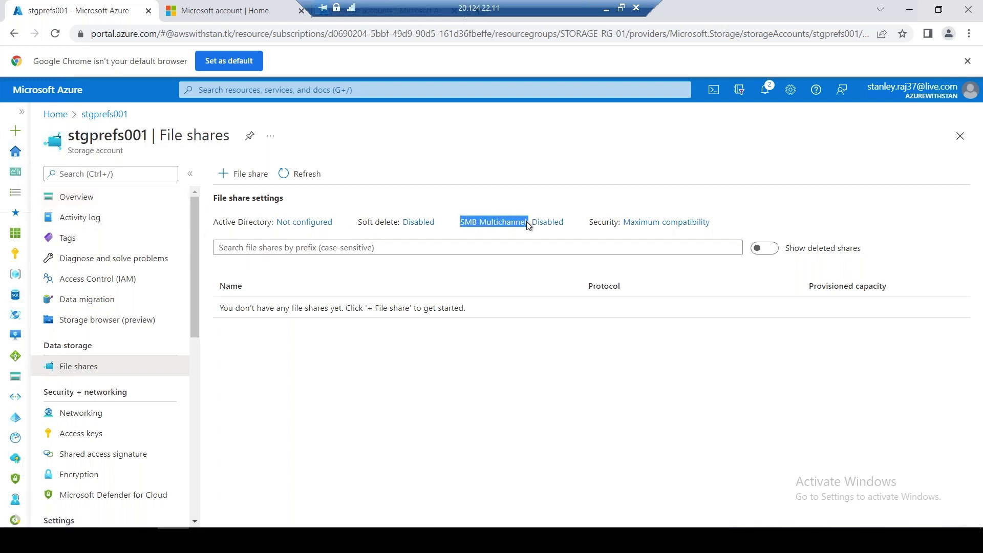
click(606, 9)
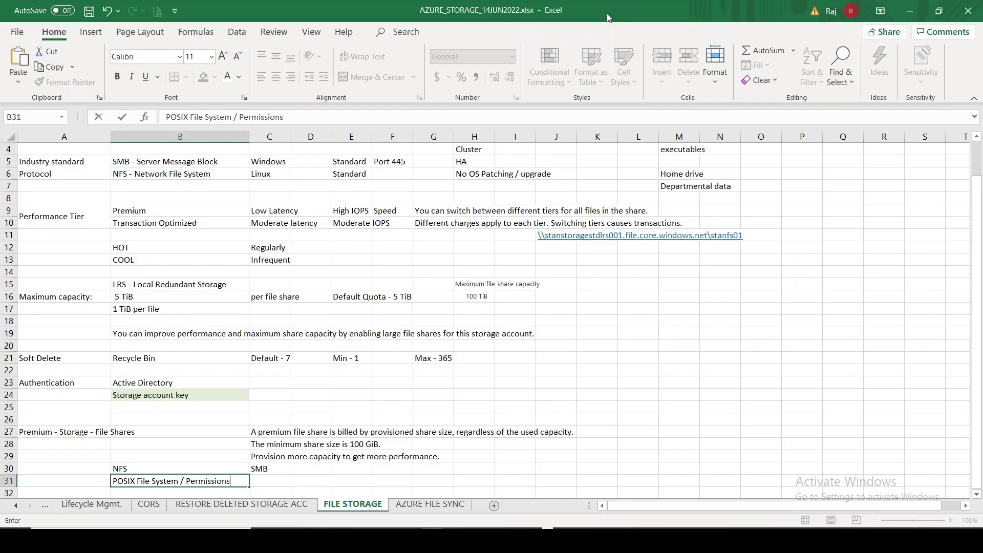
Enter the heading 'SMB Multichannel:' in cell B33 of the FILE STORAGE sheet
click(396, 478)
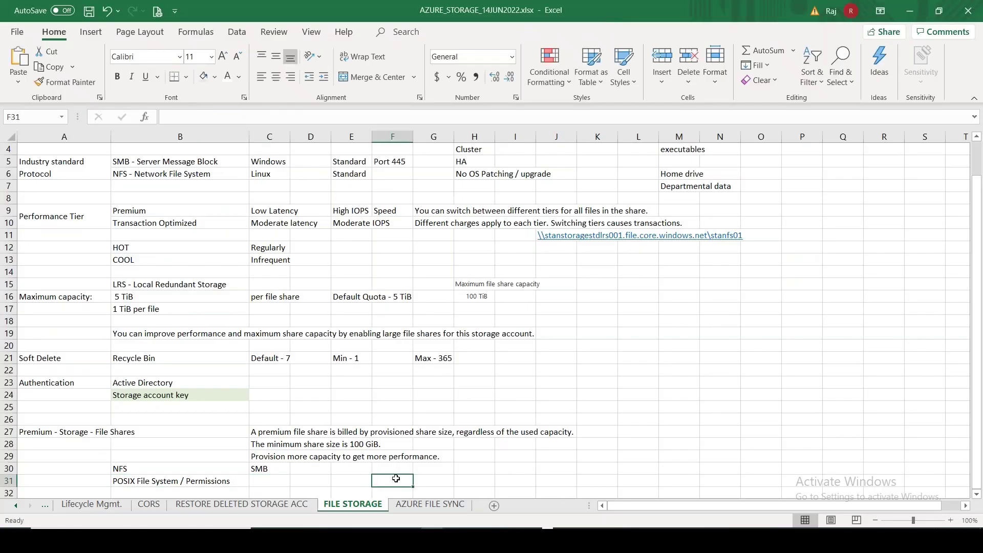
key(Down)
key(Down)
key(Down)
key(Left)
key(Left)
key(Left)
key(Left)
key(Up)
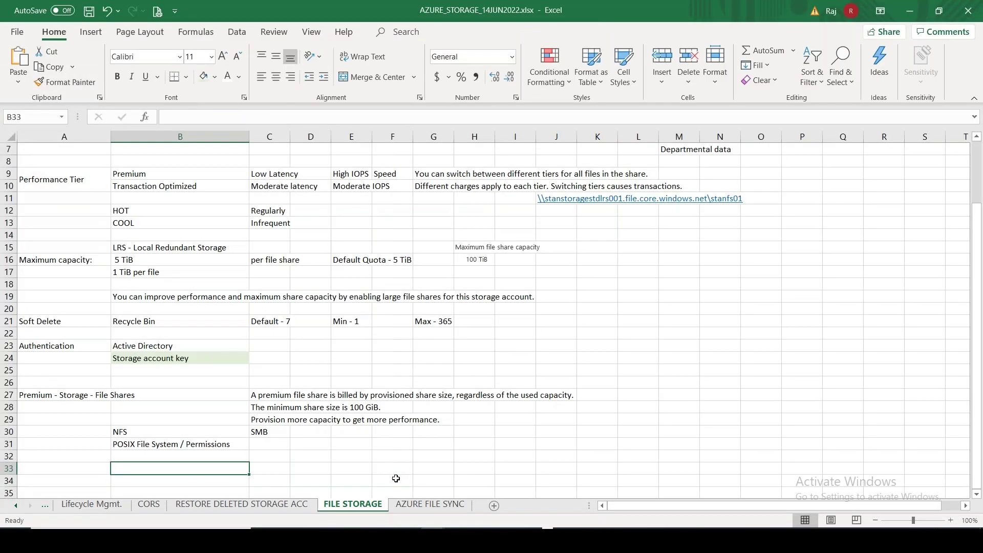
key(Up)
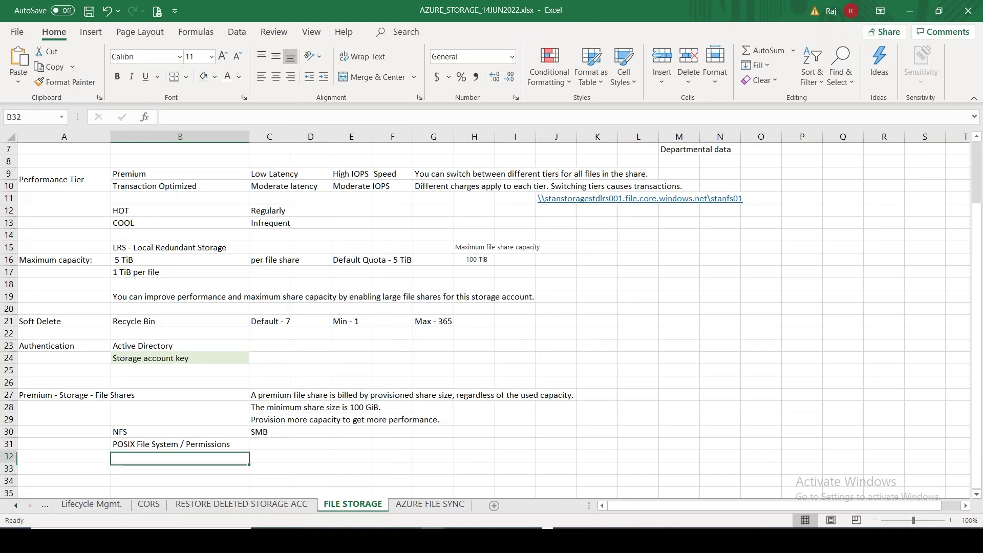
key(Down)
text(SMB Multichannel:)
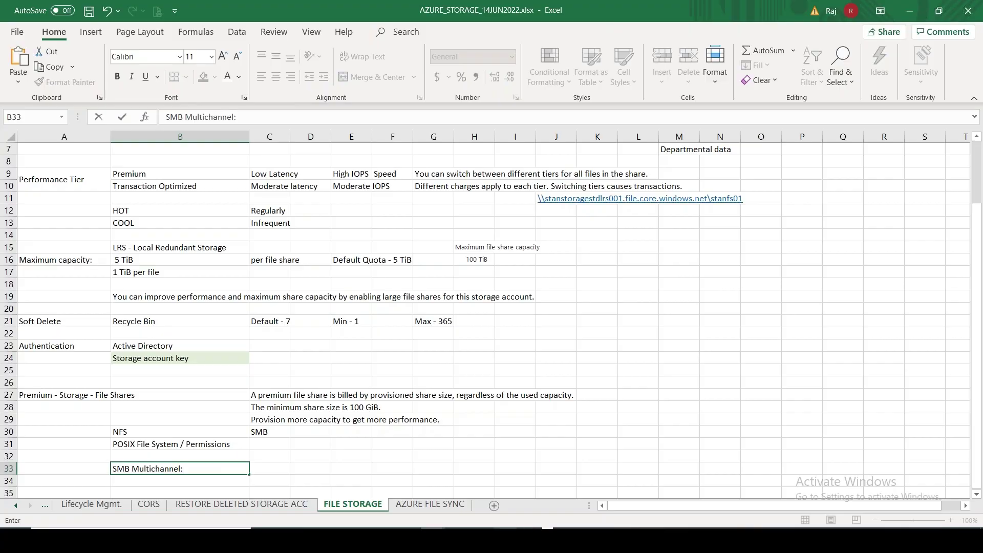
key(alt+Tab)
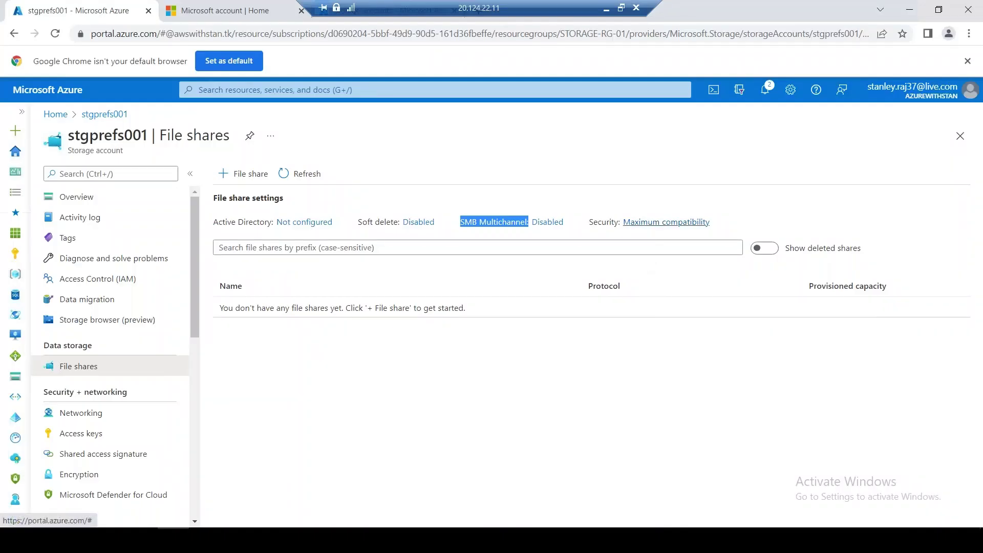
Open the file share security protocol settings and preview the Maximum security profile
click(666, 222)
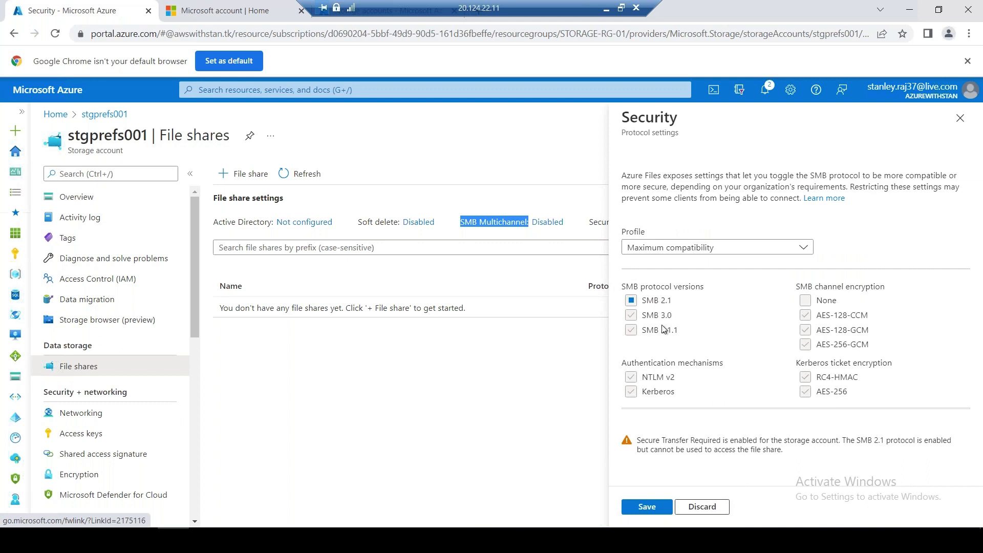
click(710, 250)
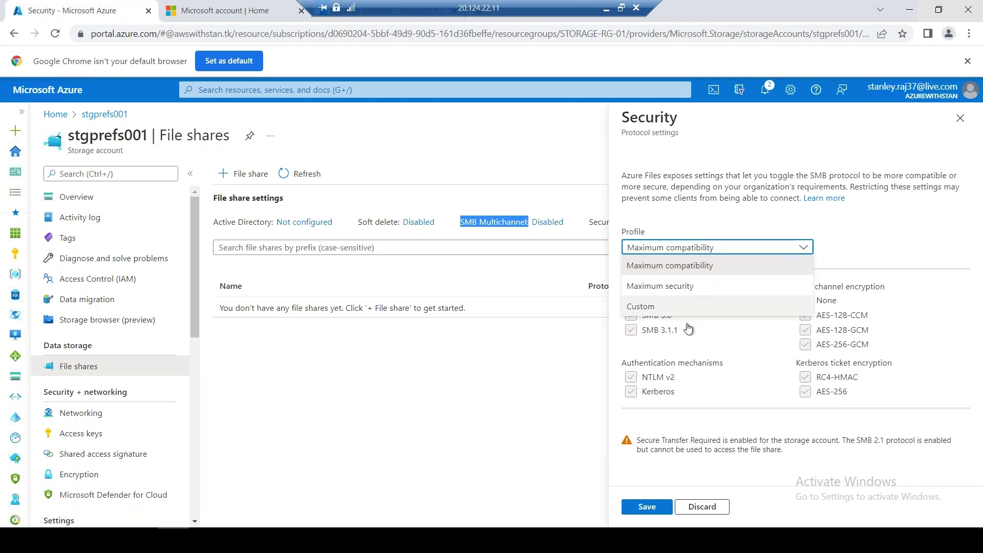
click(691, 287)
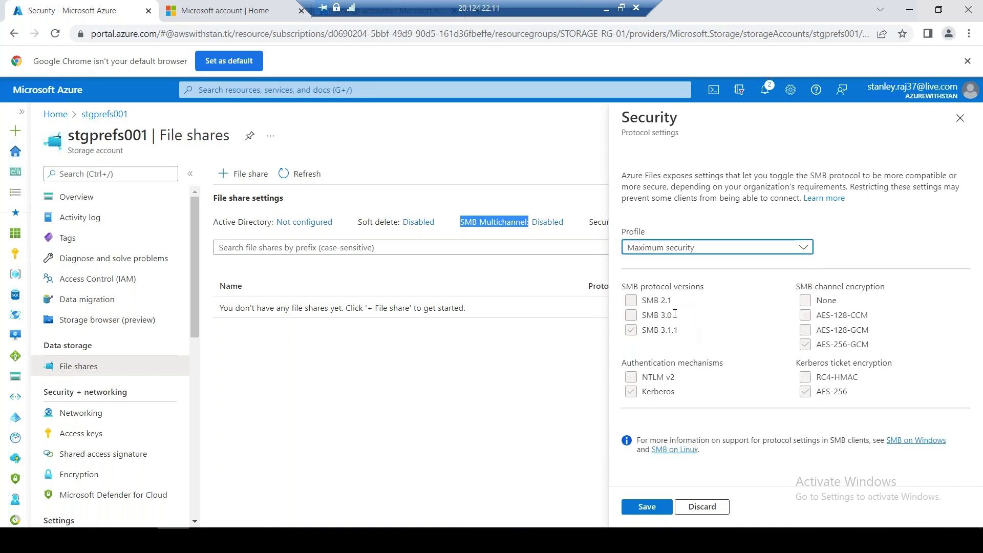
drag(682, 330, 638, 330)
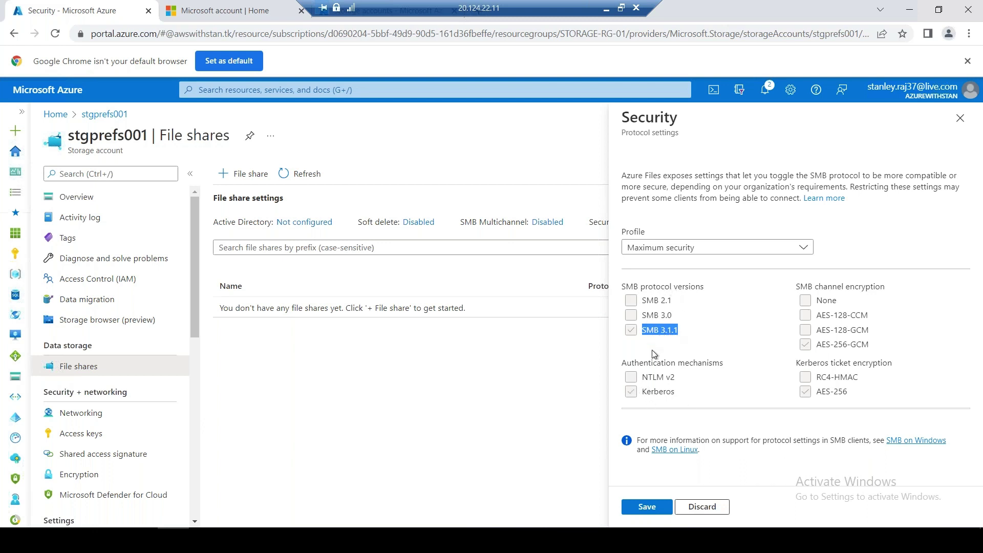
Switch the profile back to Maximum compatibility and select the settings description paragraph
click(728, 245)
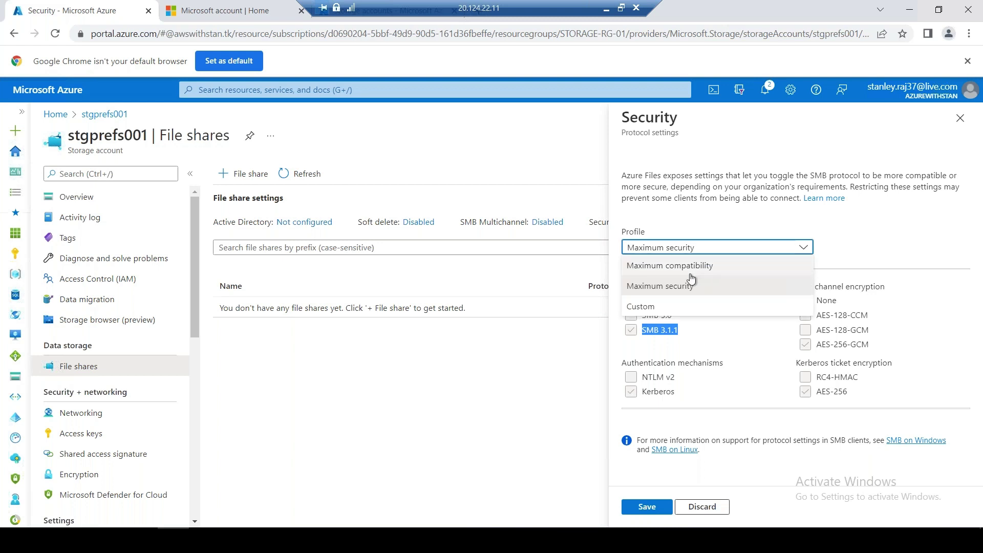
click(691, 266)
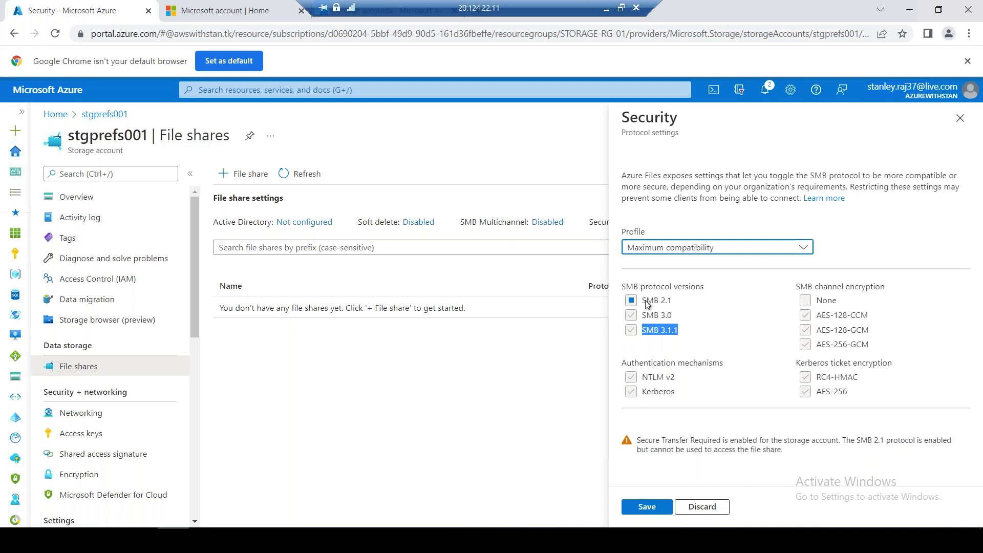
triple_click(674, 190)
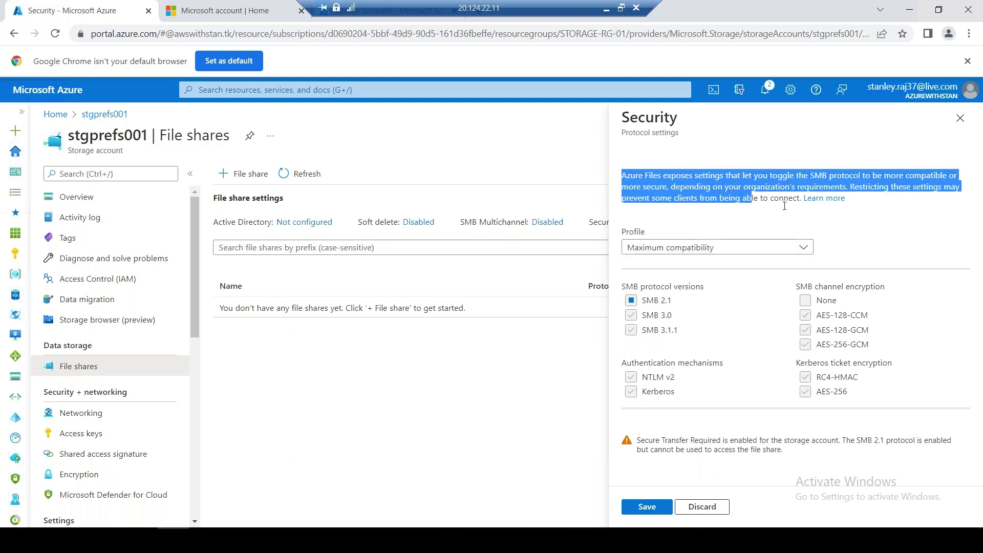
drag(801, 203, 799, 200)
key(ctrl+c)
click(606, 8)
Paste the Azure SMB protocol description into cell B35
click(305, 464)
scroll(359, 450, down, 4)
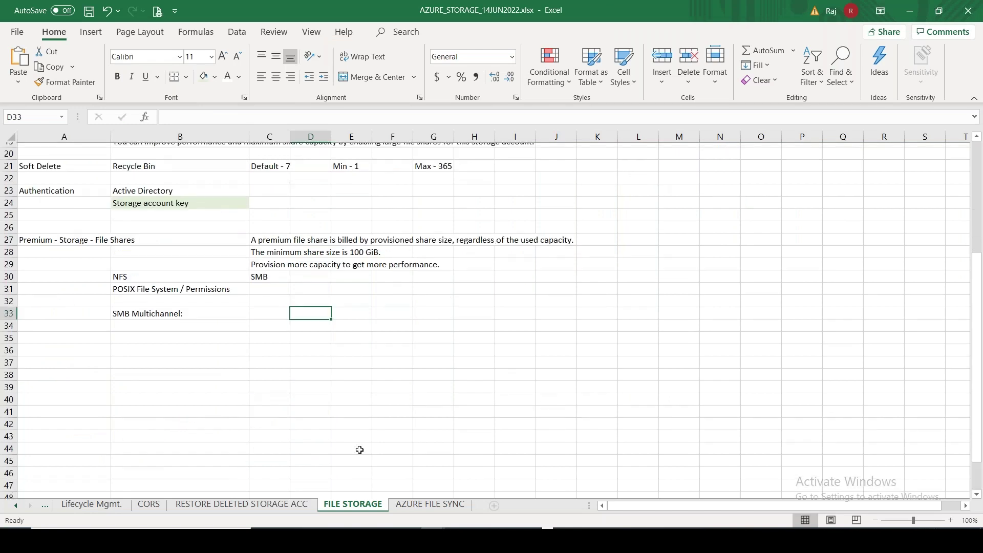
scroll(360, 450, down, 2)
click(158, 284)
key(ctrl+v)
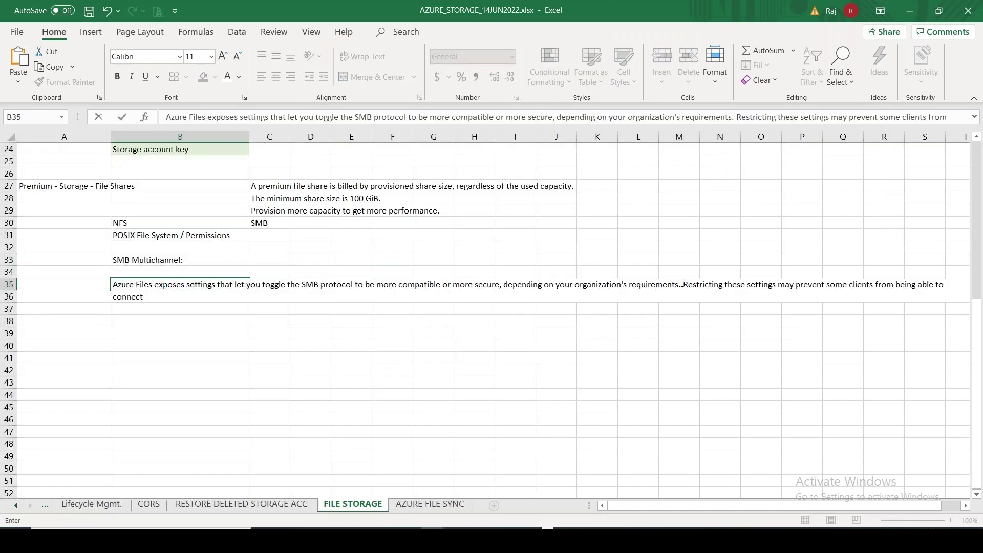
Move the 'Restricting these settings…' sentence out of B35 into cell C36
drag(682, 284, 746, 320)
key(ctrl+c)
key(BackSpace)
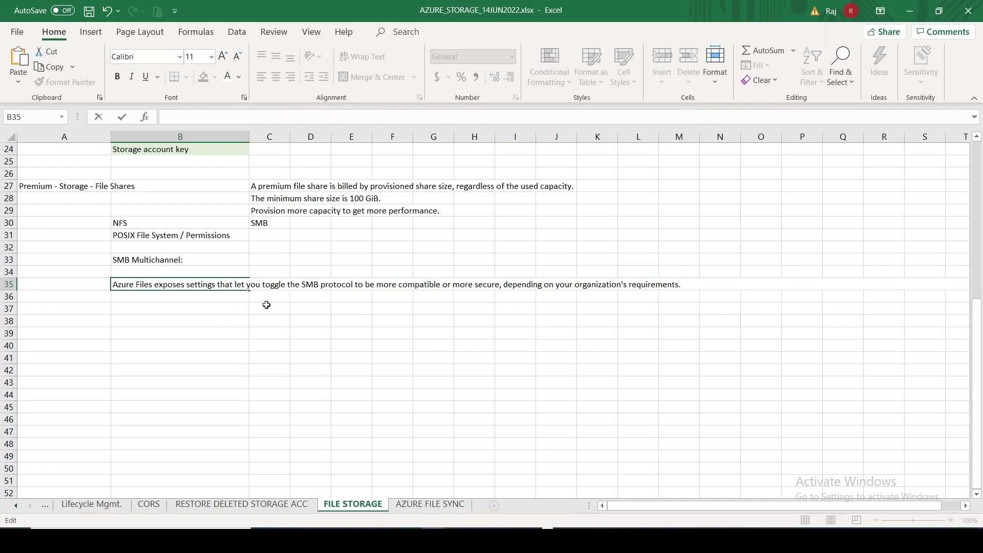
click(266, 304)
key(ctrl+v)
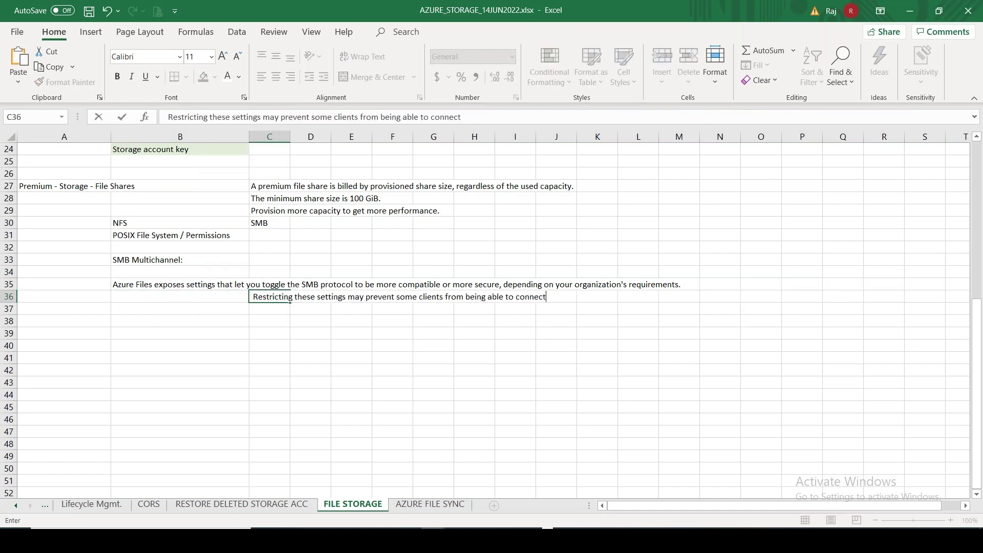
key(alt+Tab)
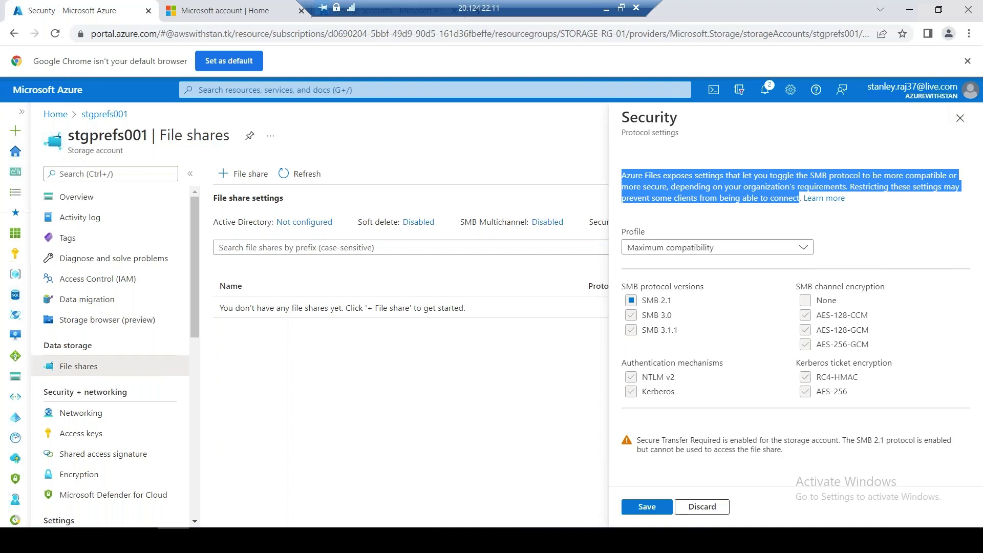
Capture a Snipping Tool snip of the SMB protocol, channel encryption, authentication and Kerberos settings
click(621, 7)
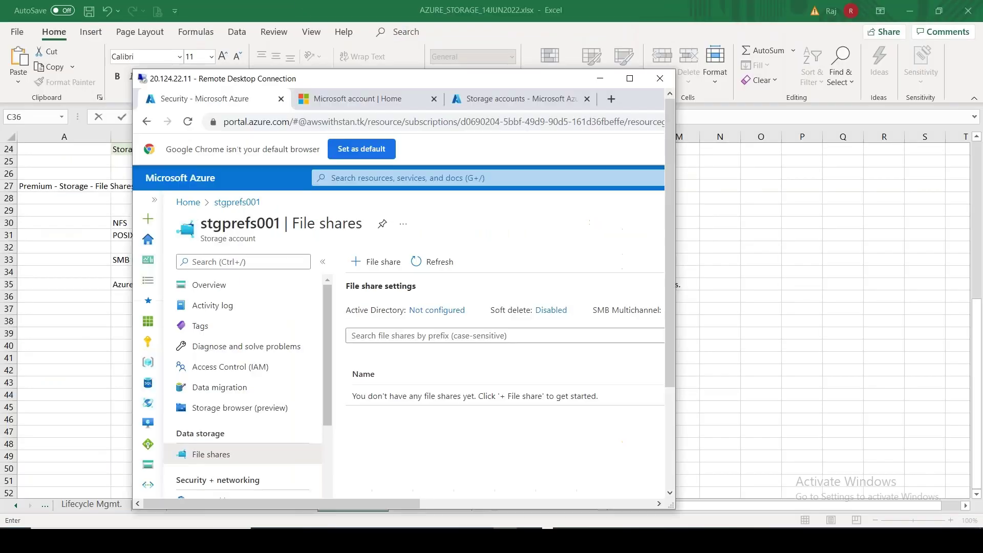
drag(419, 503, 639, 503)
drag(672, 342, 669, 395)
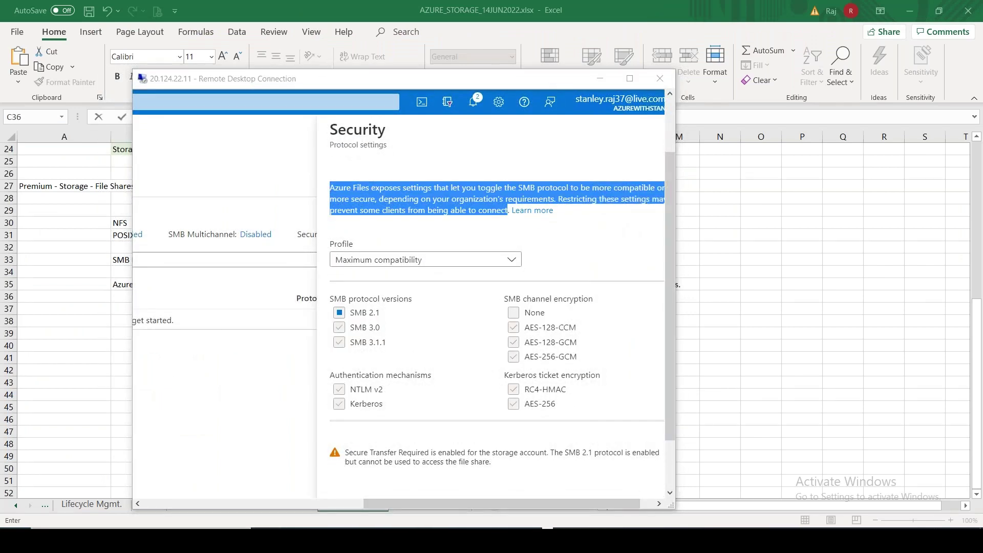
text(snipping)
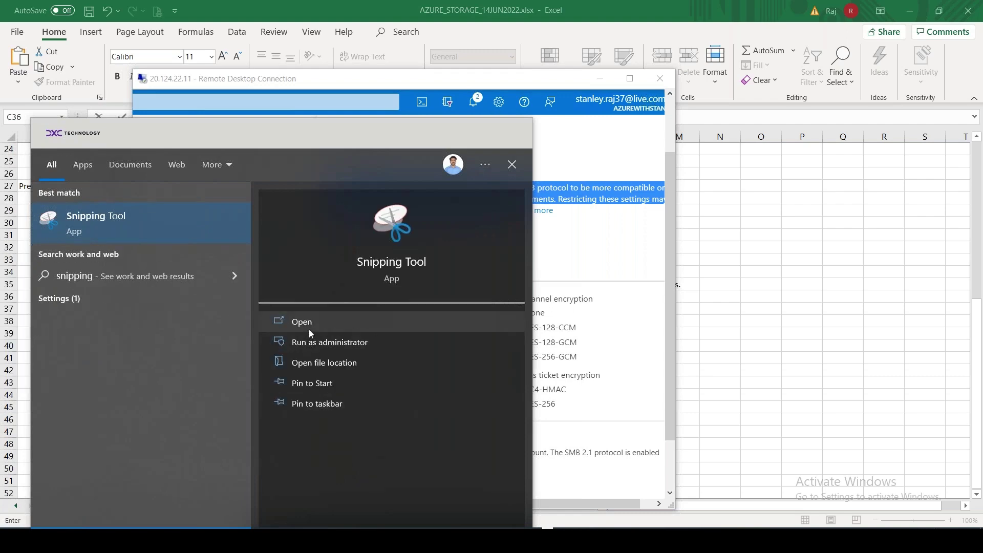
click(302, 322)
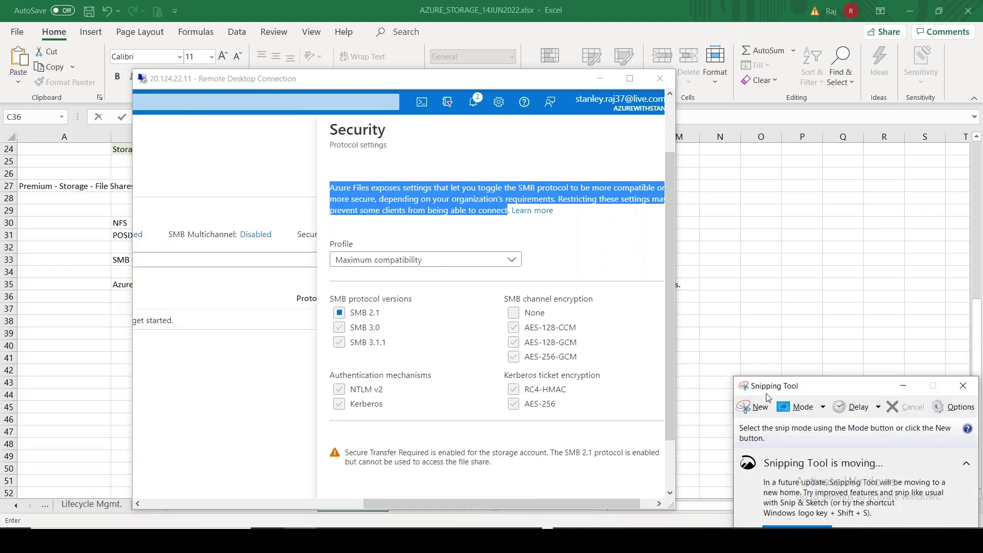
drag(326, 287, 630, 421)
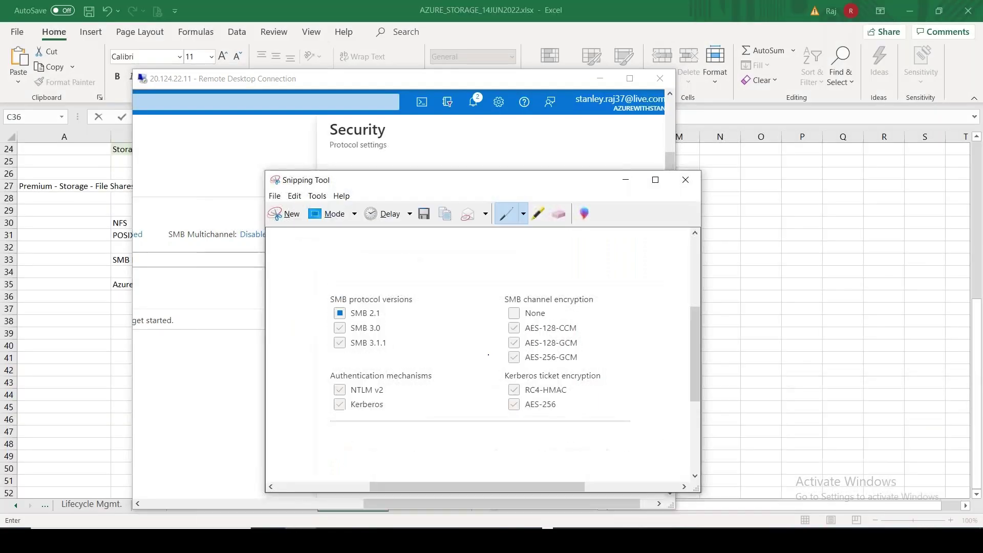
click(626, 180)
click(600, 79)
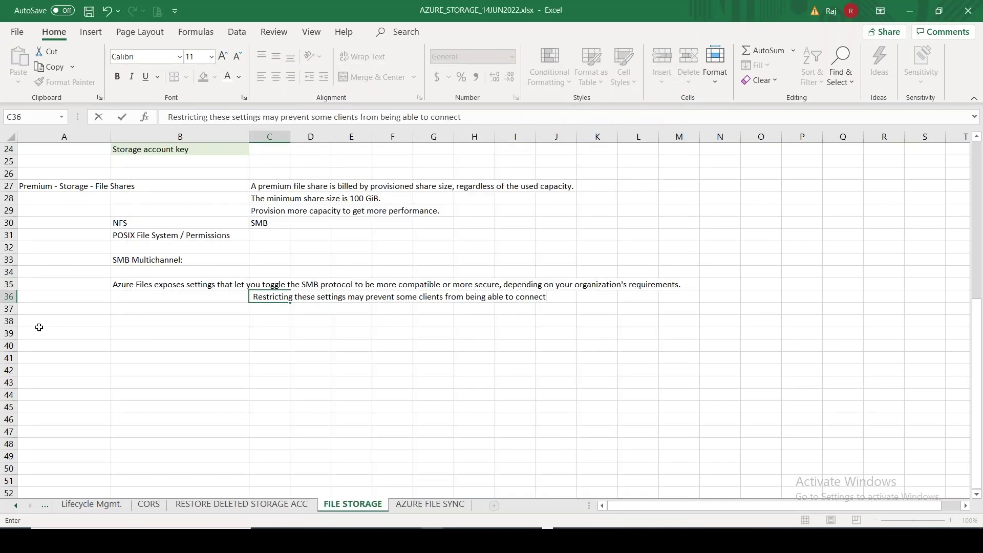
Paste the SMB settings snip at A39, shrink it, and move it up under row 36
click(39, 327)
key(ctrl+v)
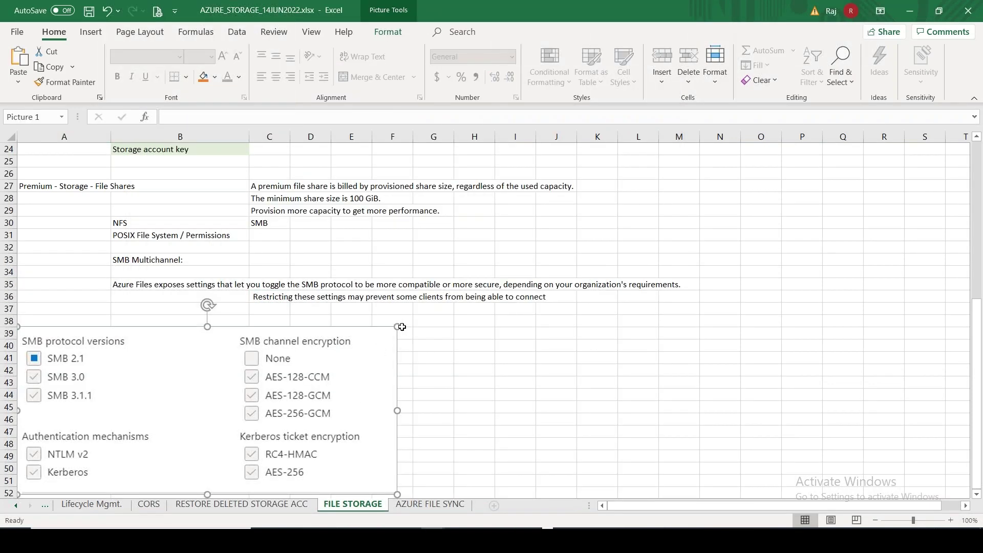
drag(393, 331, 295, 365)
drag(219, 410, 218, 354)
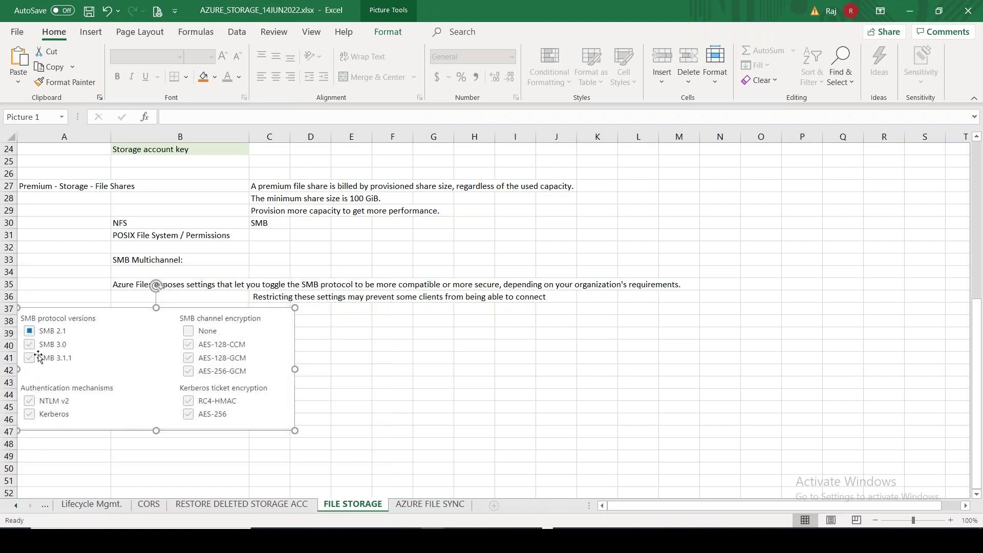
click(481, 375)
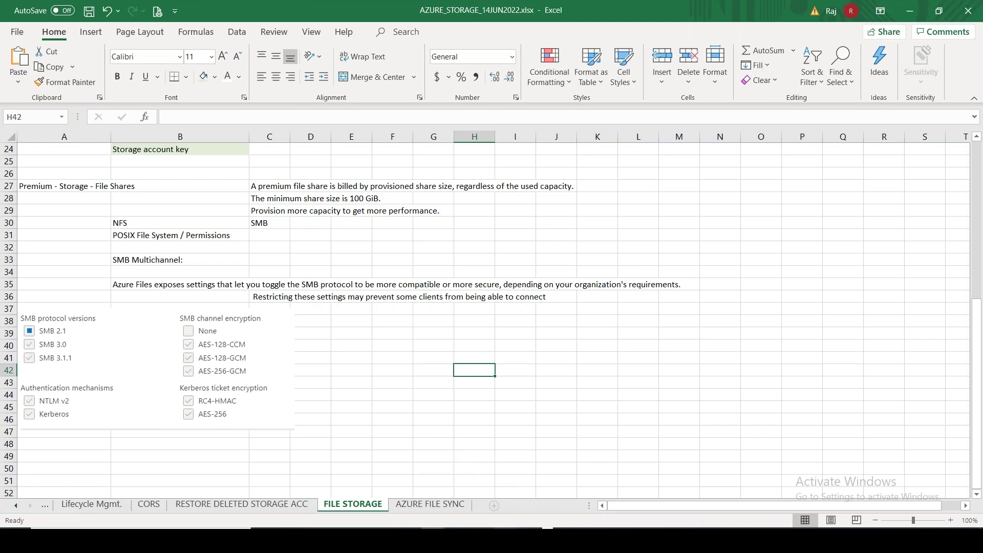
key(alt+Tab)
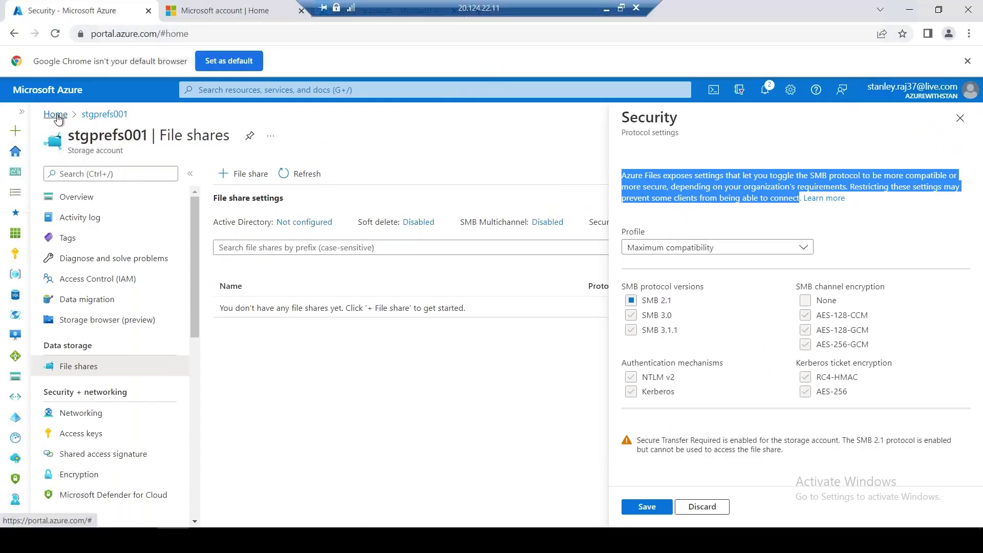
Open the Geo-replication settings of storage account stanstoragestdlrs001
click(55, 114)
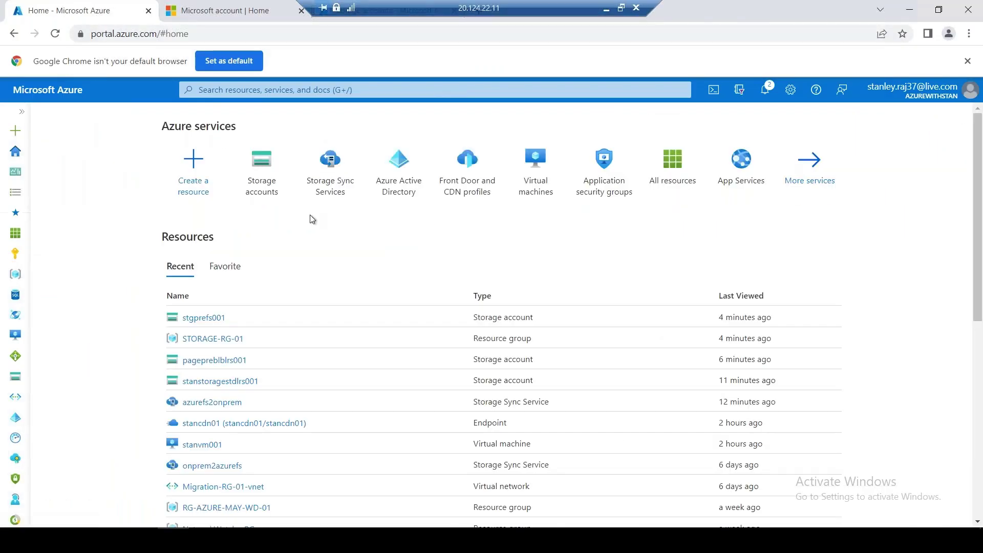
click(265, 186)
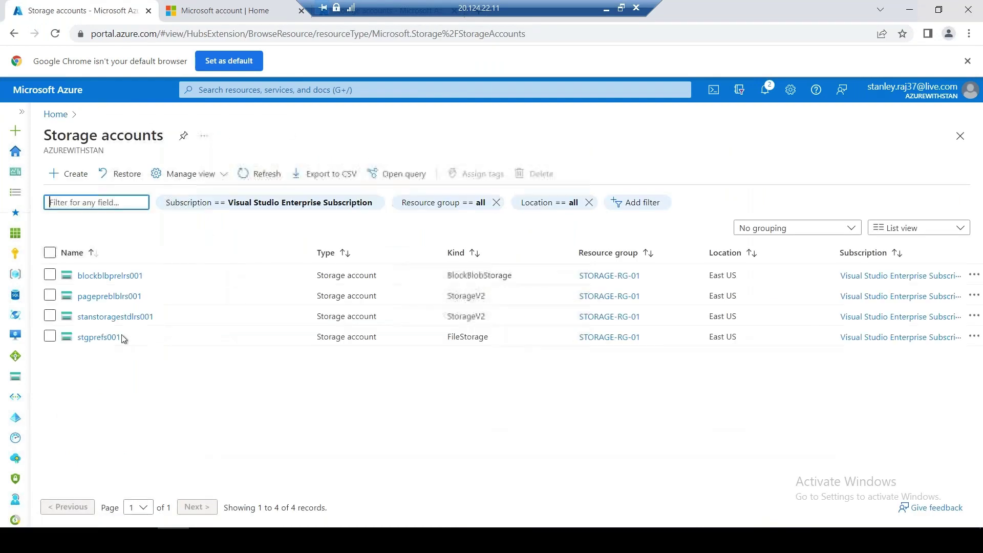
click(115, 317)
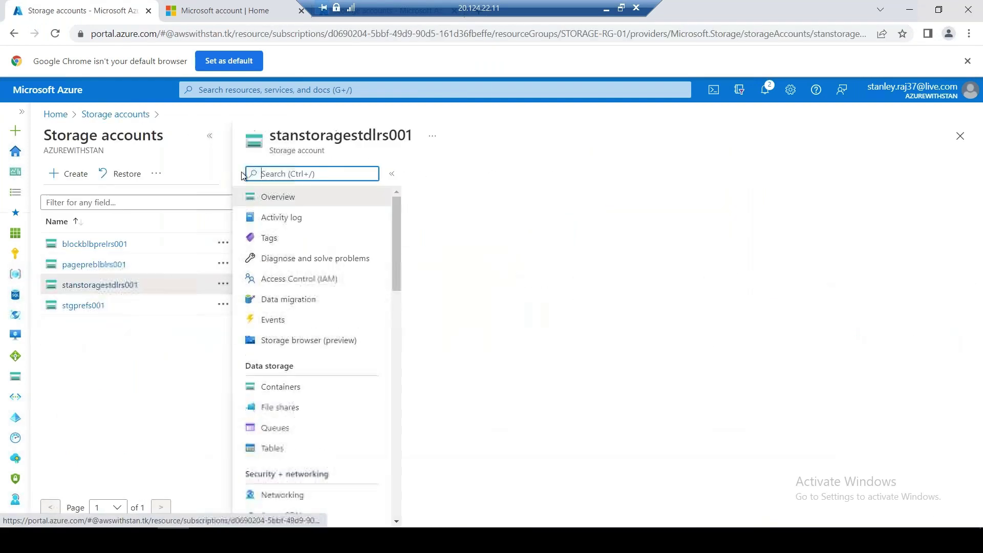
click(209, 136)
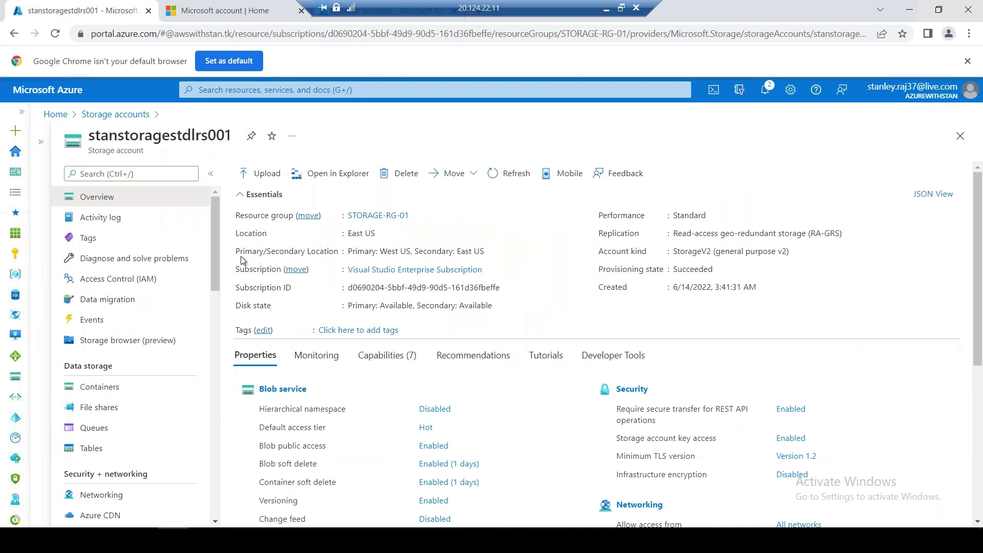
drag(216, 263, 217, 346)
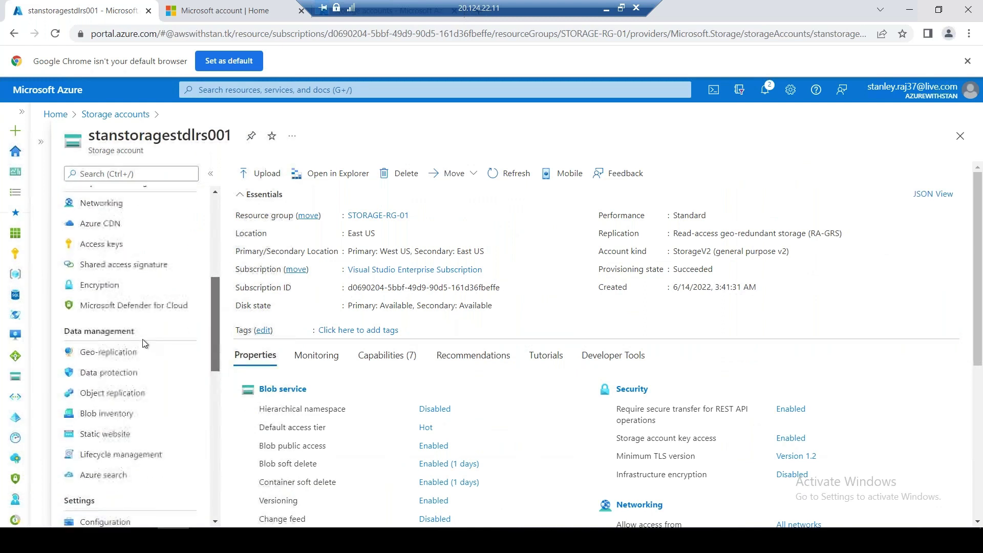
click(126, 353)
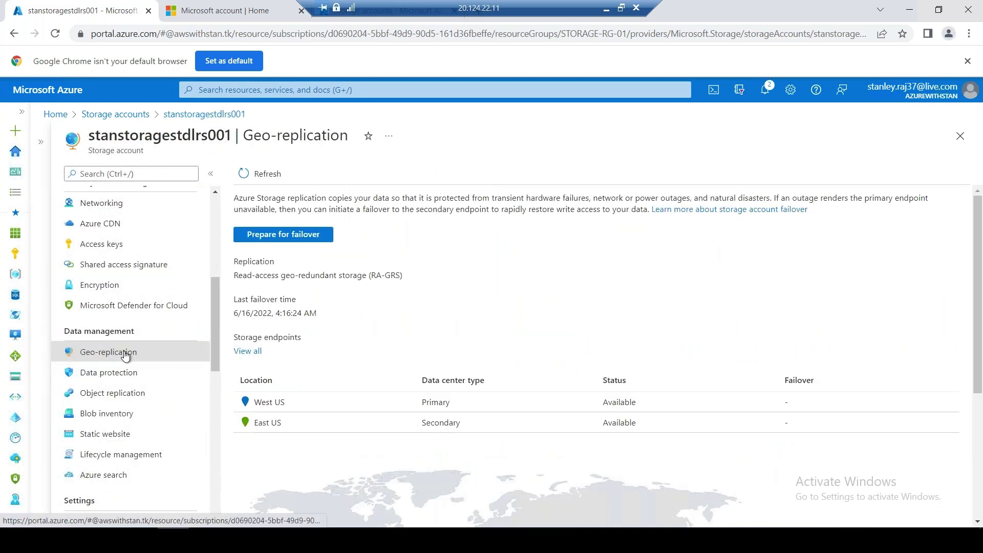
Start a failover to the secondary region, confirming with 'yes'
click(305, 235)
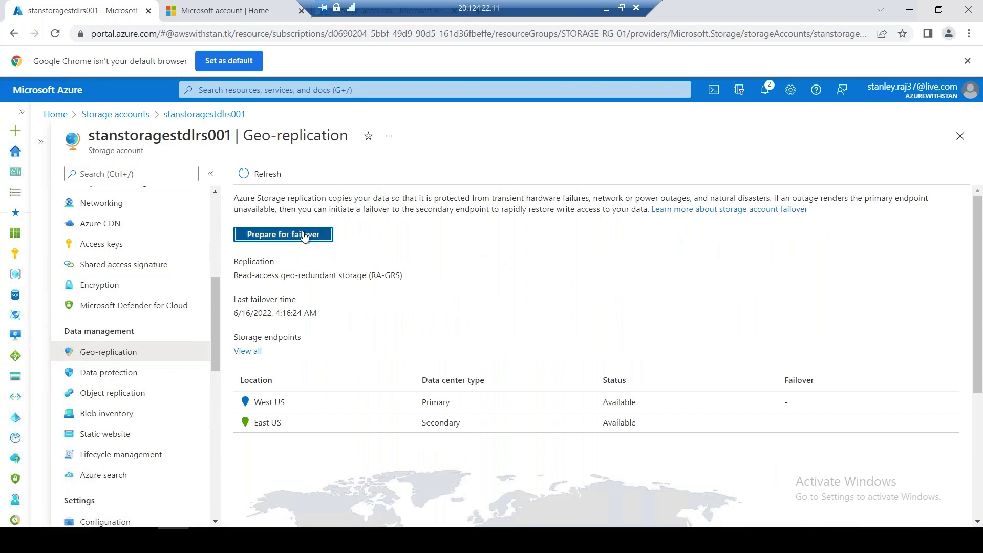
click(769, 375)
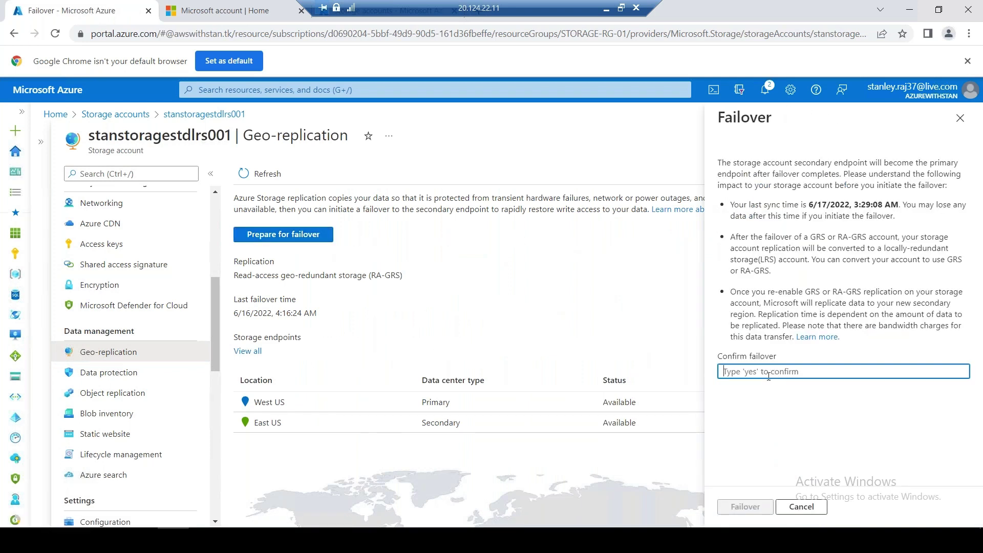
text(yes)
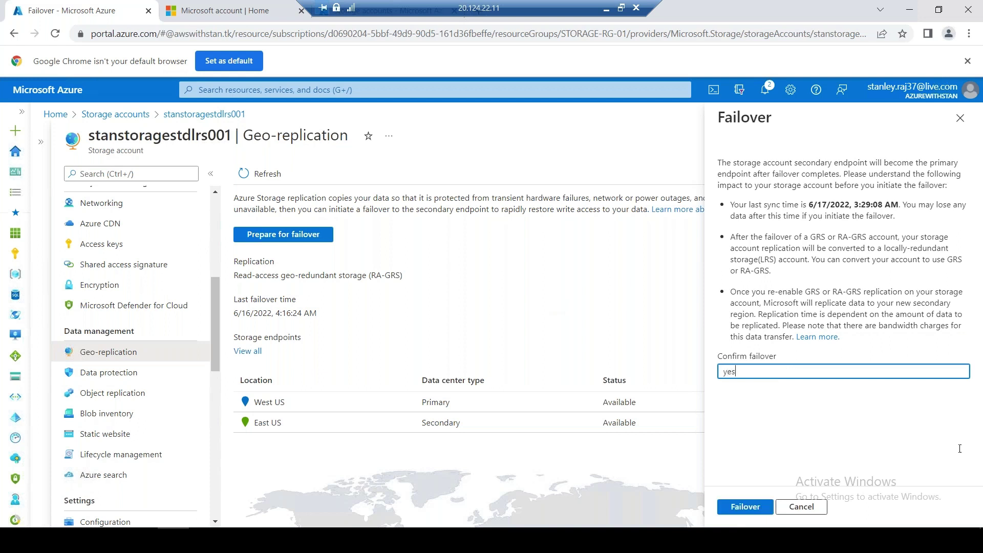
click(743, 507)
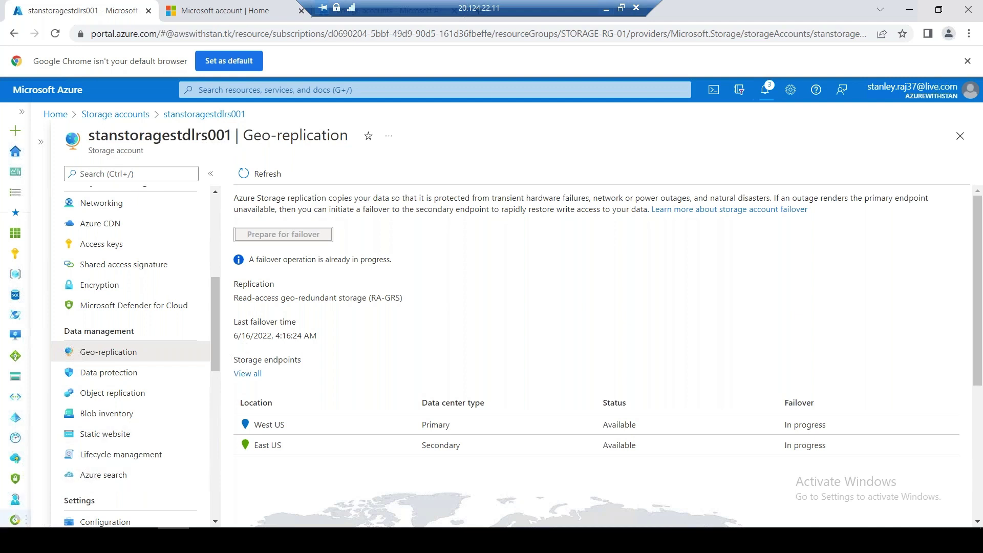
click(14, 539)
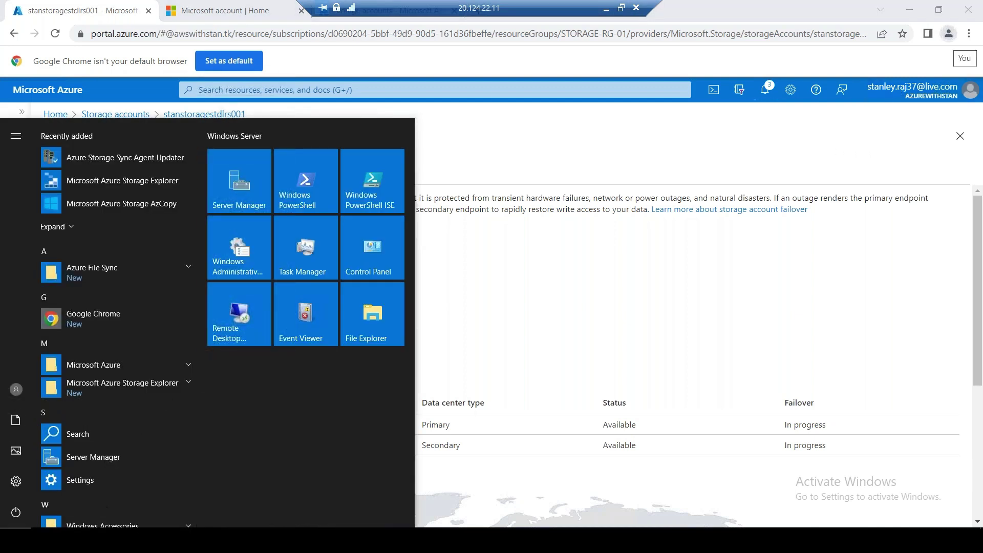
Refresh Geo-replication to confirm LRS with a single East US primary, then return Home
click(502, 528)
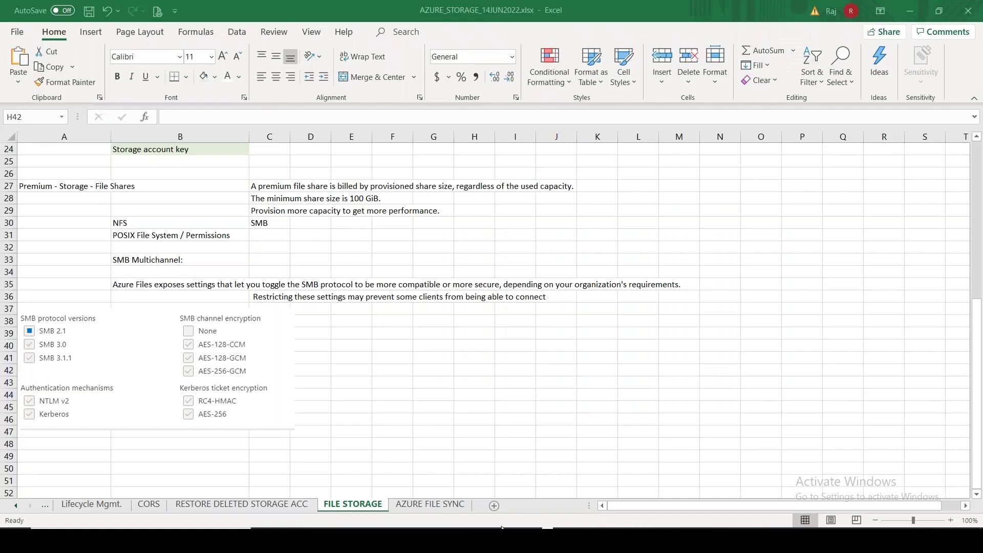
key(alt+Tab)
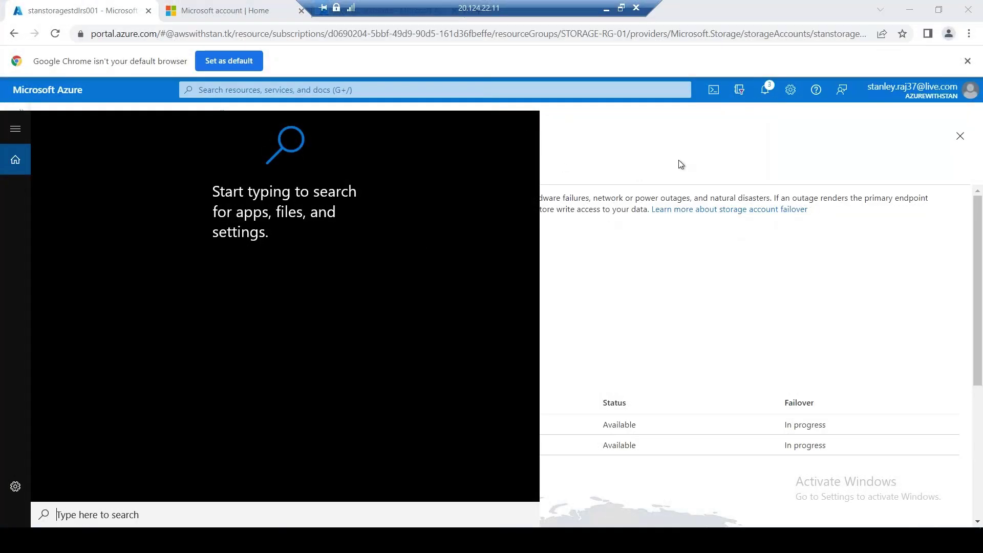
click(677, 155)
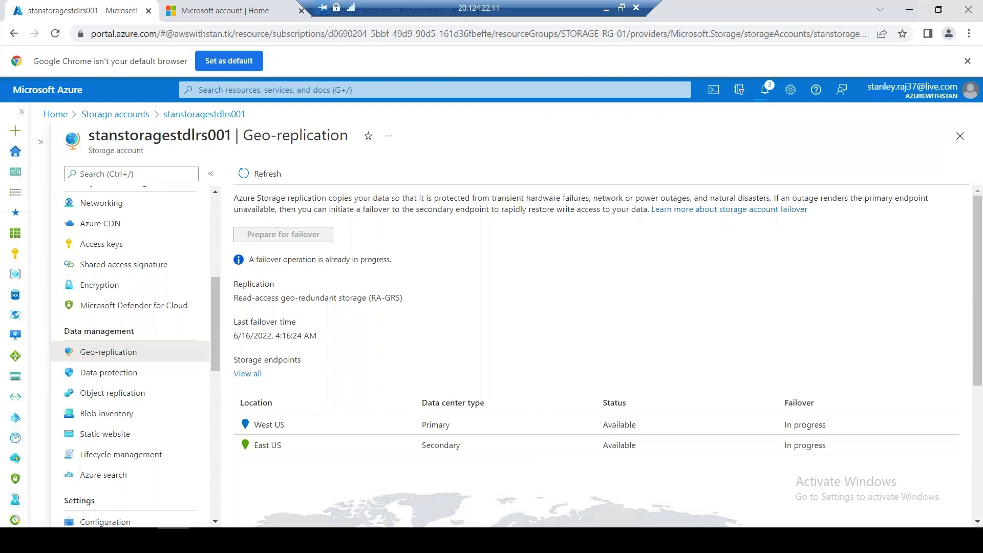
click(261, 175)
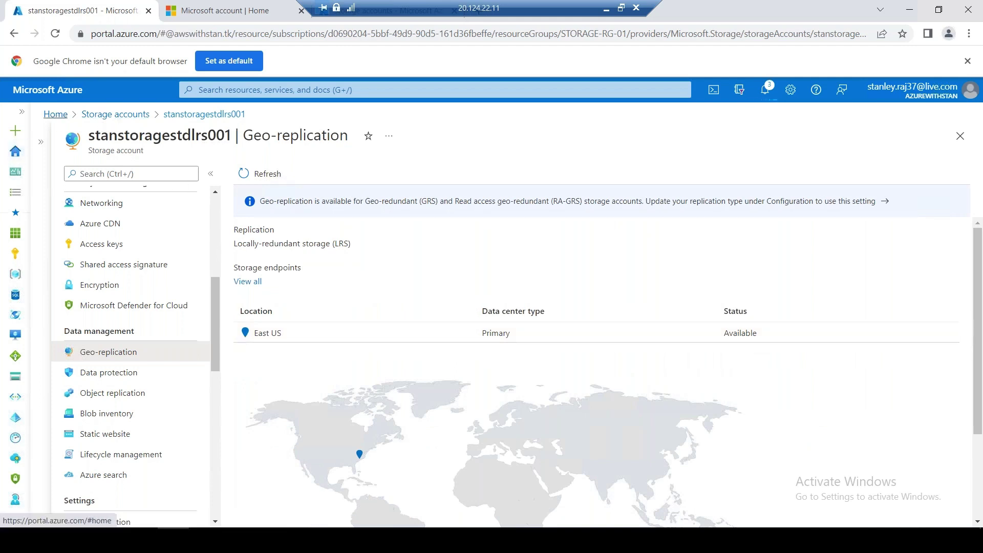
click(57, 114)
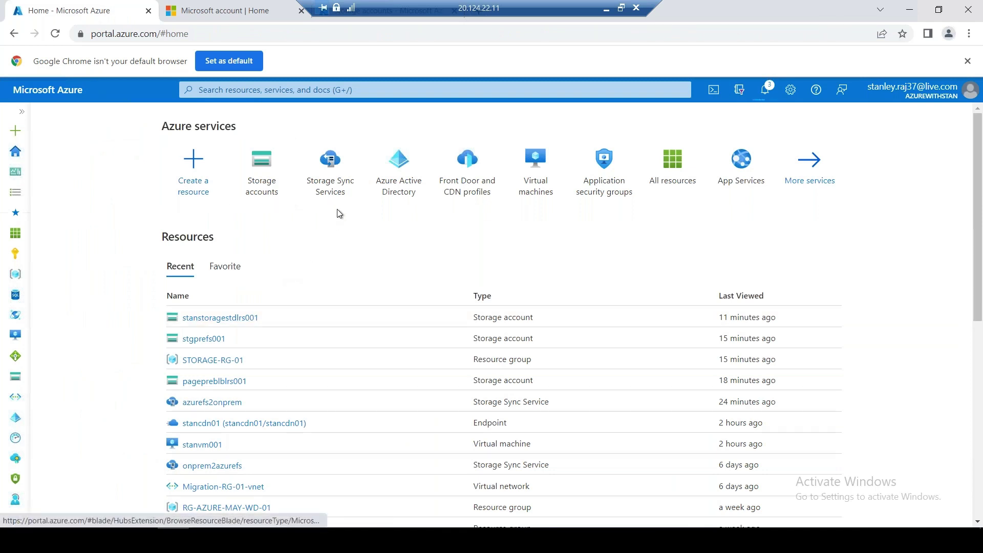
Open the stanfs01sync sync group in the azurefs2onprem Storage Sync Service
click(331, 168)
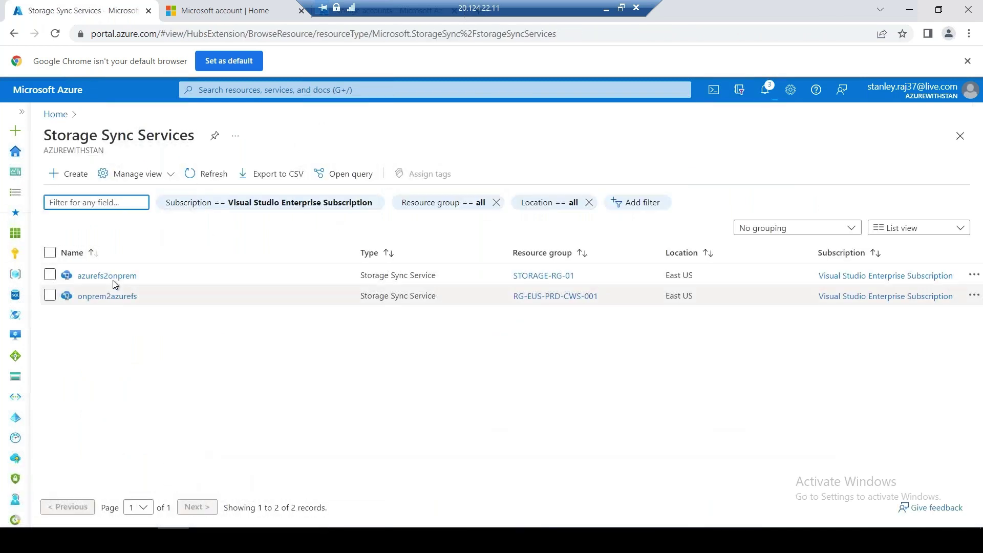
click(112, 277)
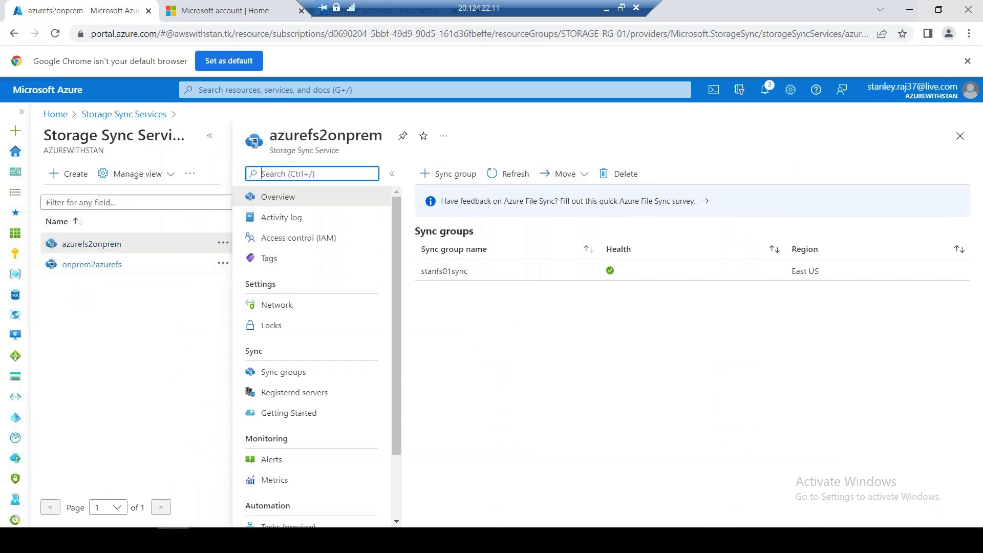
click(209, 135)
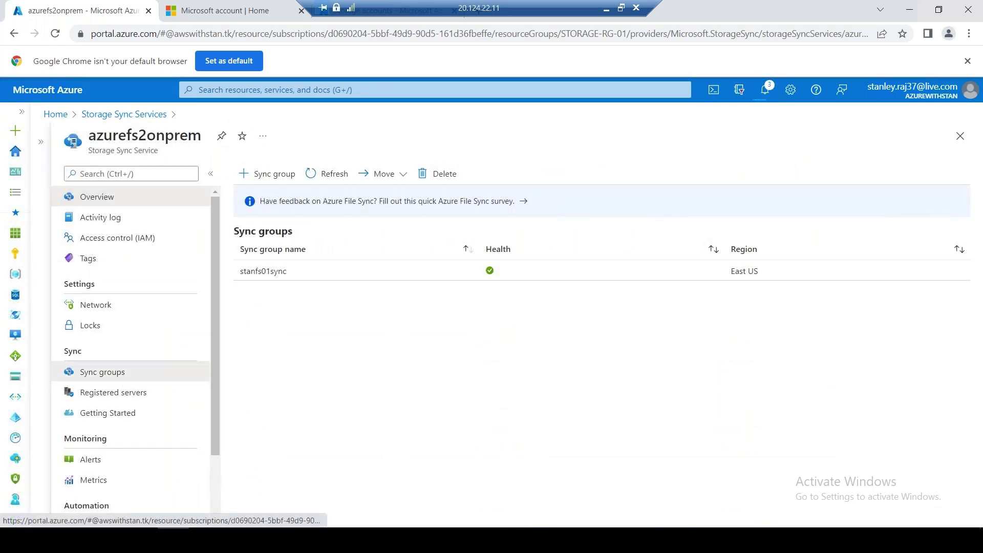
click(125, 373)
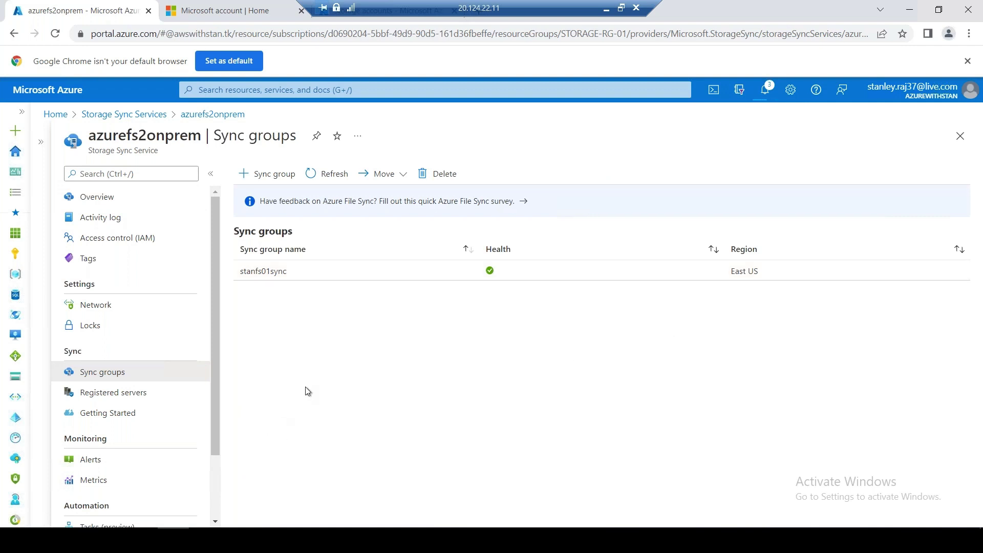
click(283, 276)
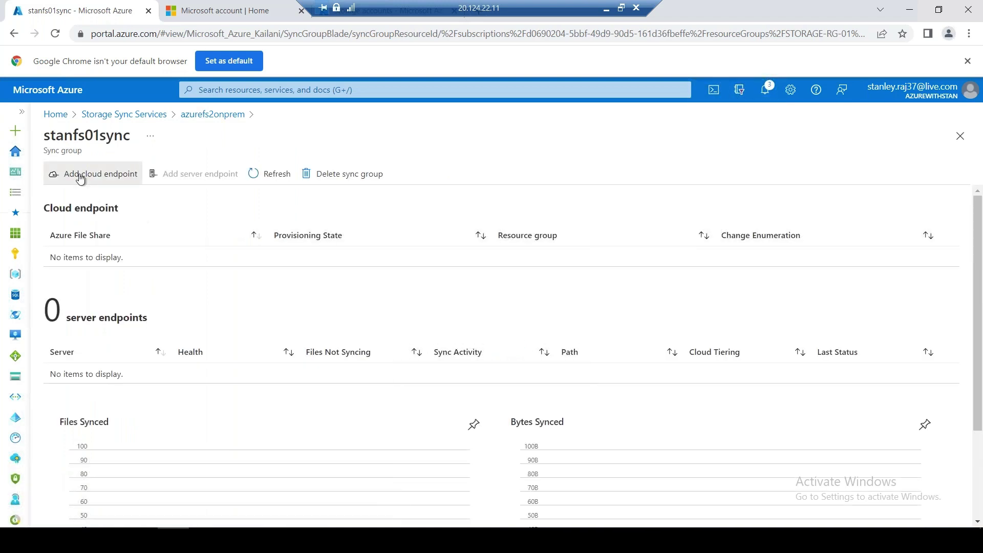
Add a cloud endpoint using the stanfs01 Azure file share from its storage account
click(81, 175)
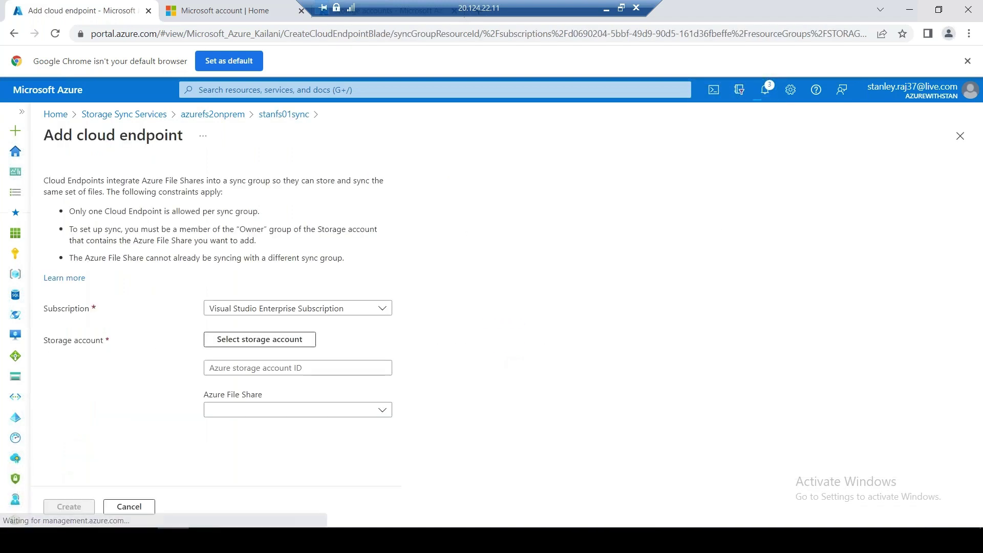
click(313, 369)
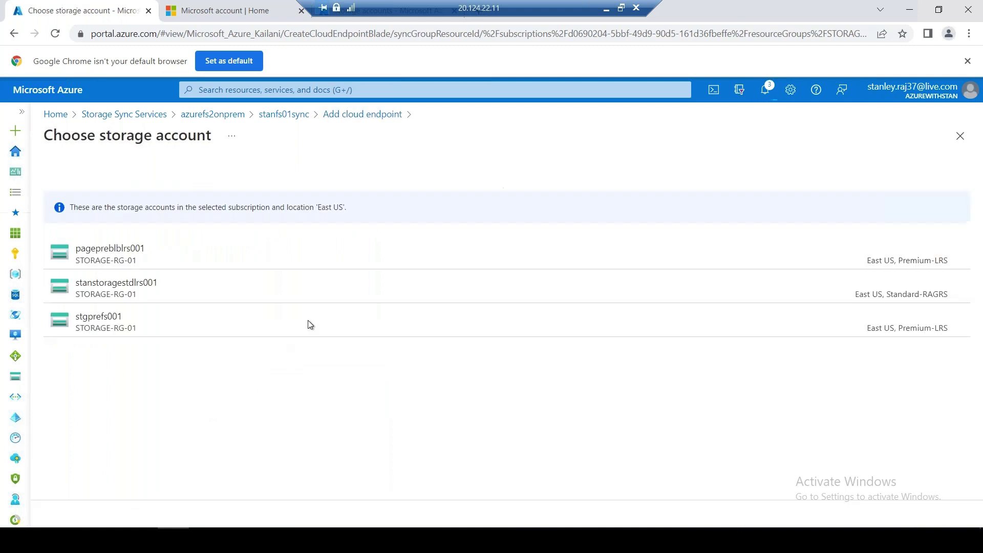
click(111, 288)
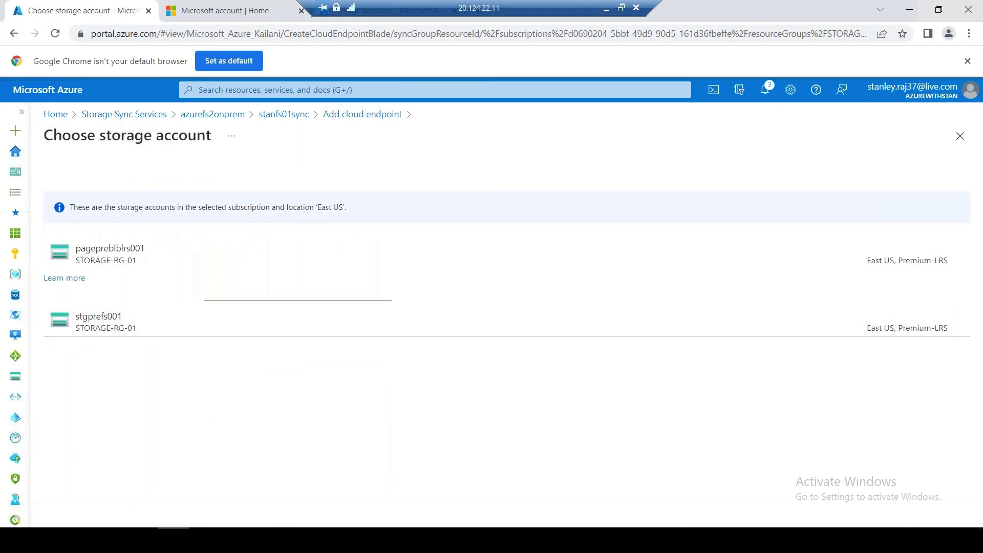
click(257, 410)
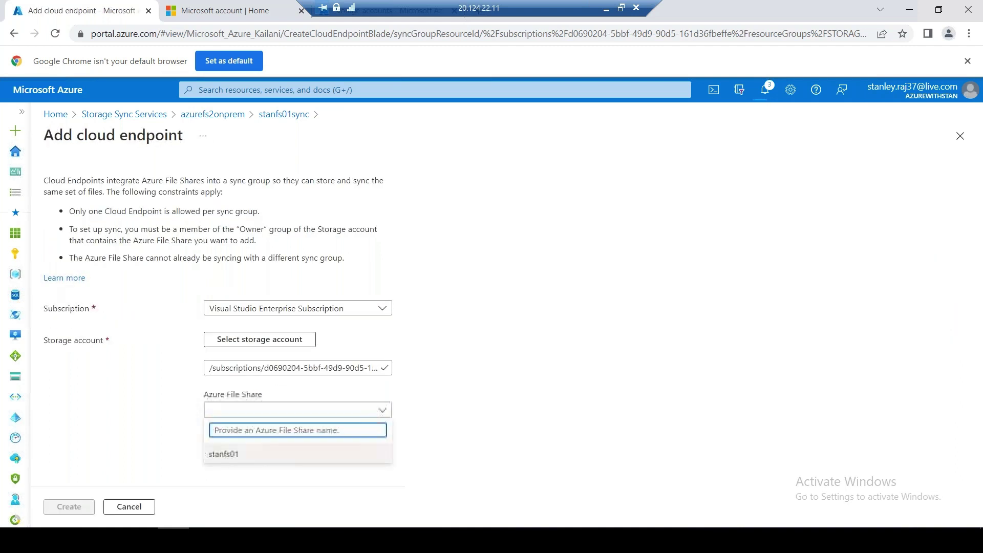
click(254, 453)
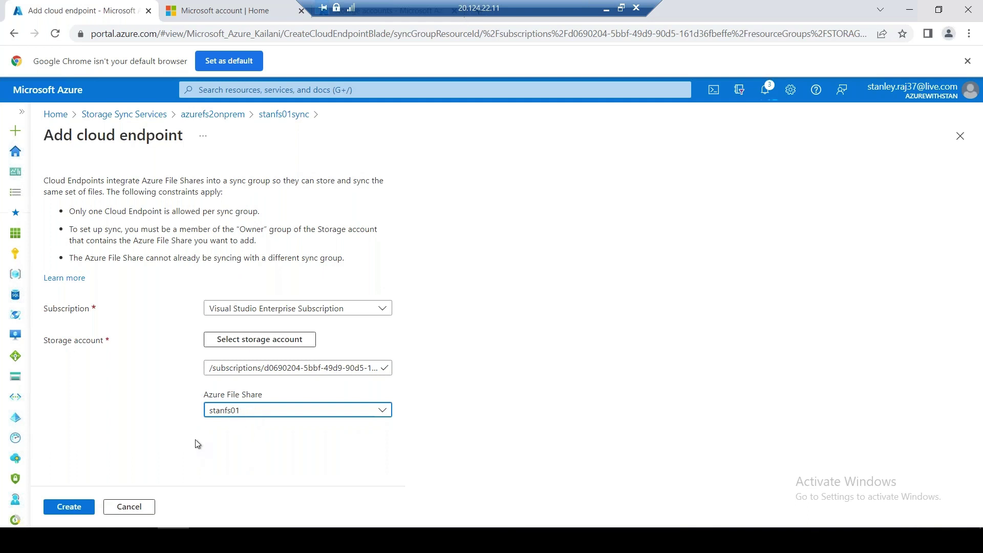
click(69, 507)
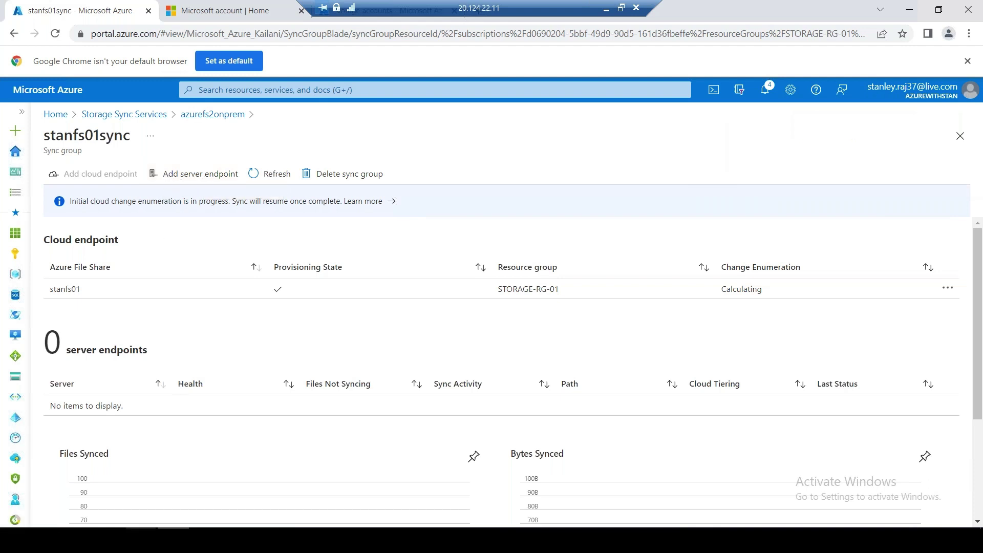
click(142, 540)
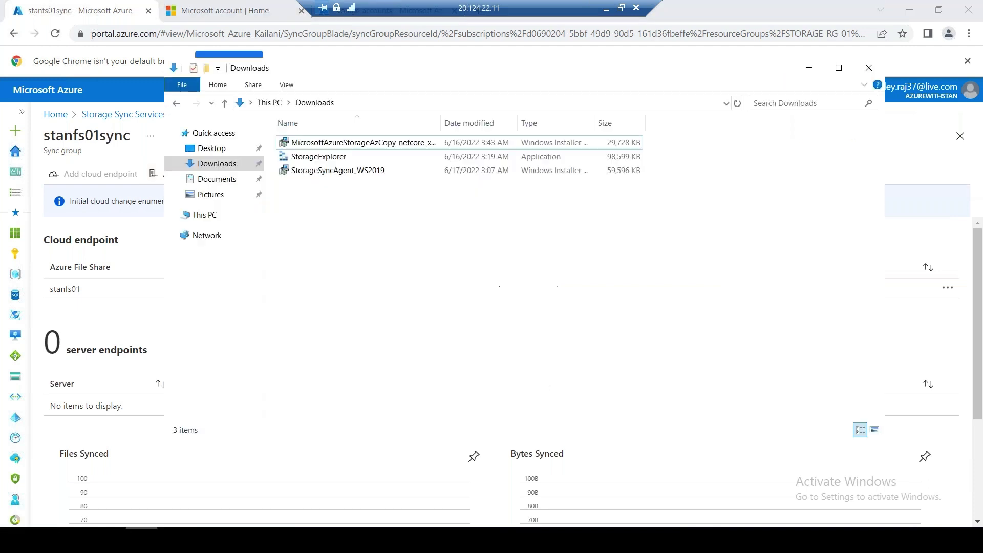
Disconnect the stanfs01 network share from This PC
click(204, 215)
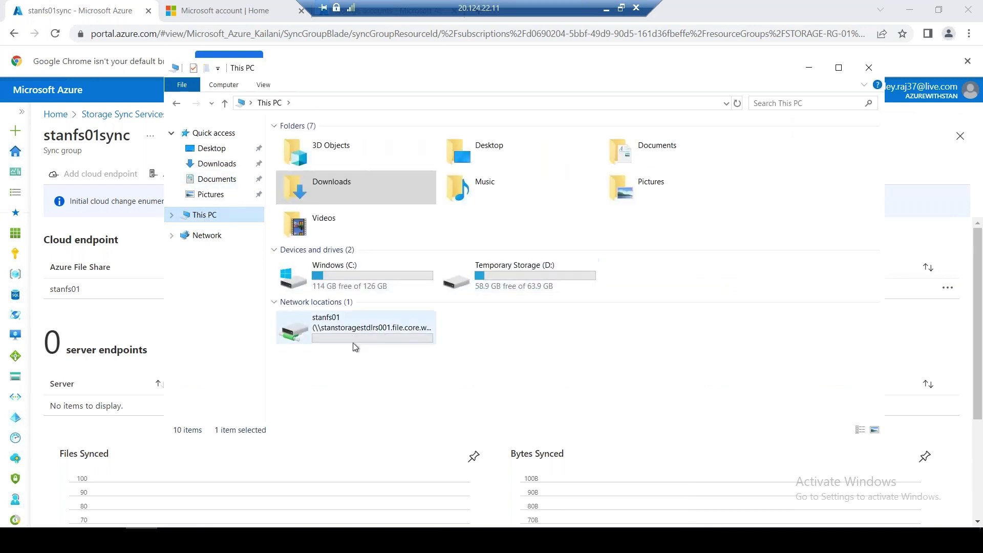
double_click(481, 277)
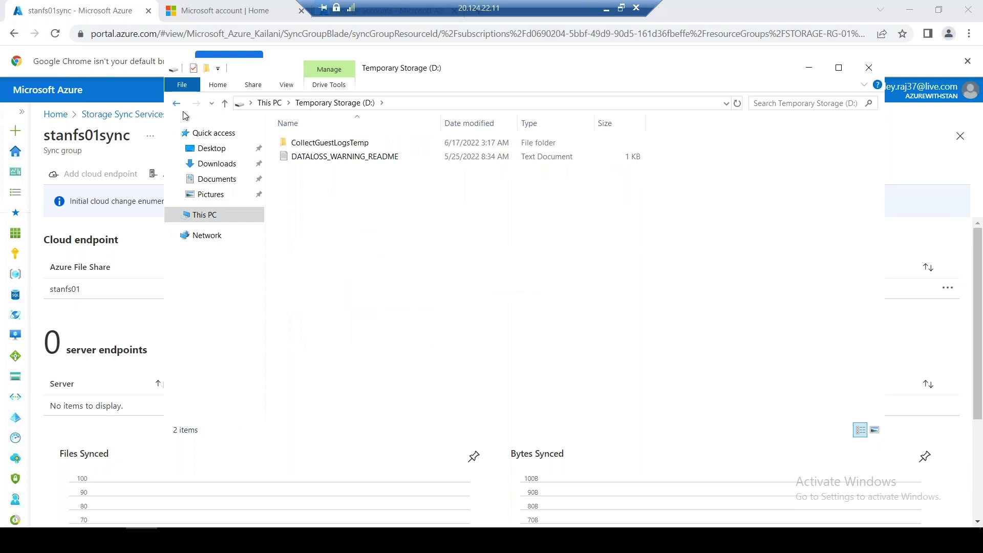
click(177, 102)
right_click(369, 327)
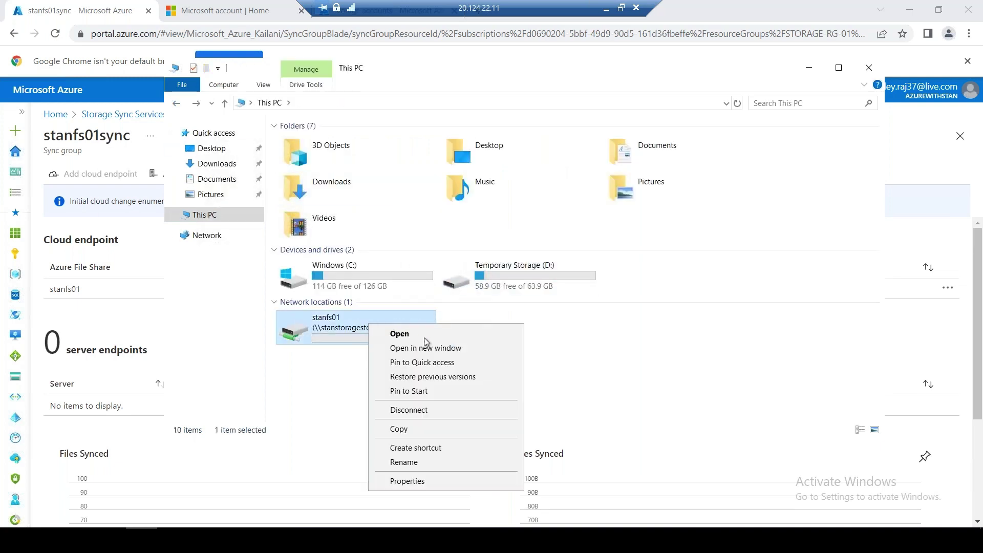
click(431, 409)
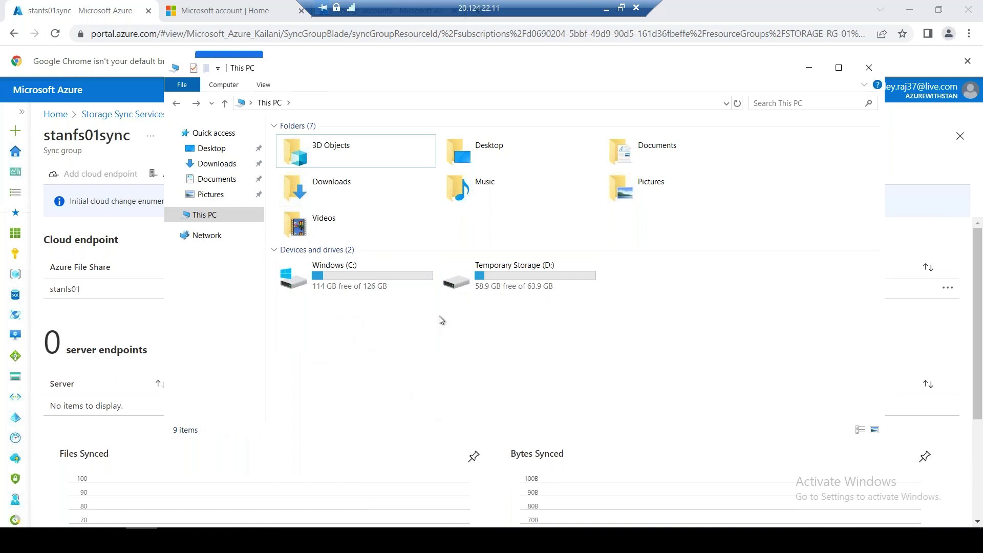
Create an empty OnpremCache folder on Temporary Storage (D:)
double_click(503, 275)
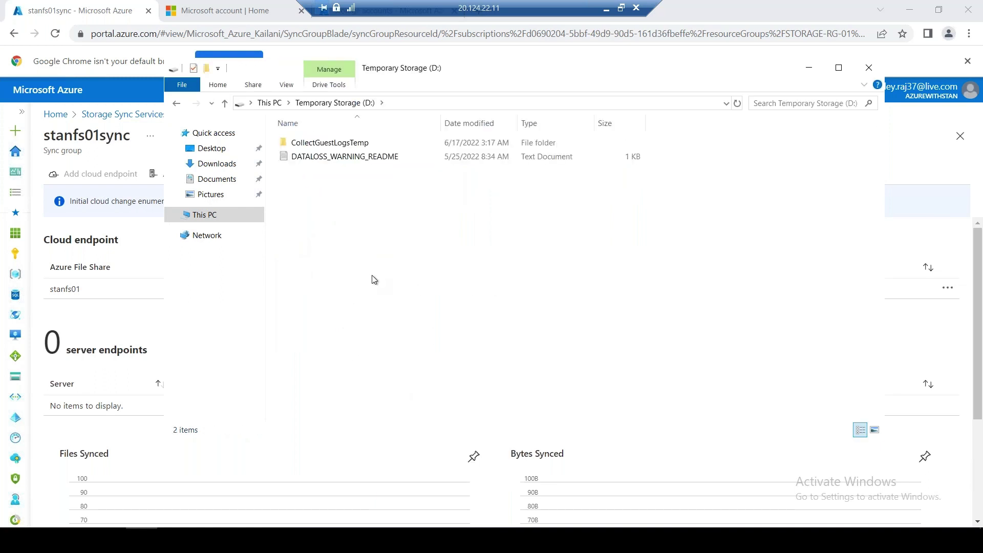
right_click(305, 228)
mouse_move(377, 383)
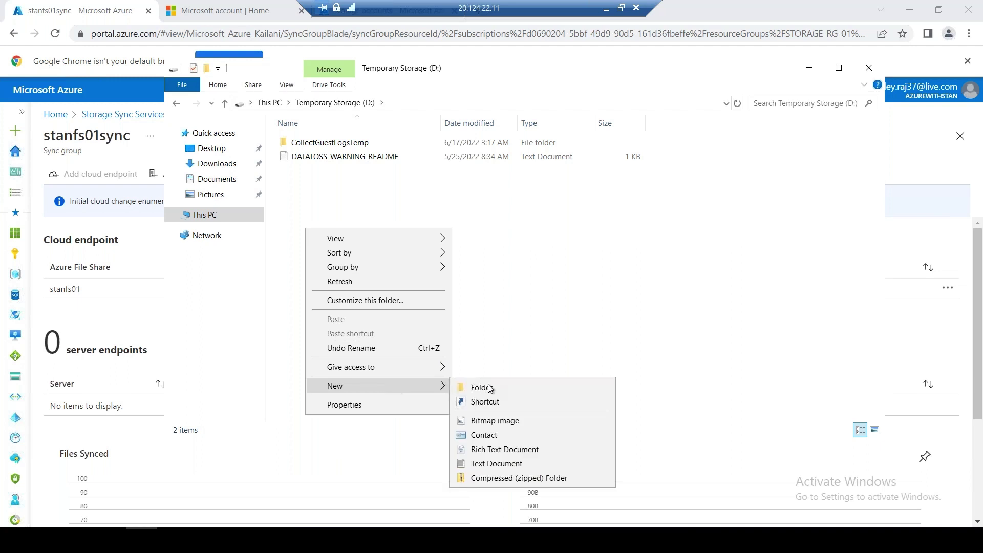
click(492, 386)
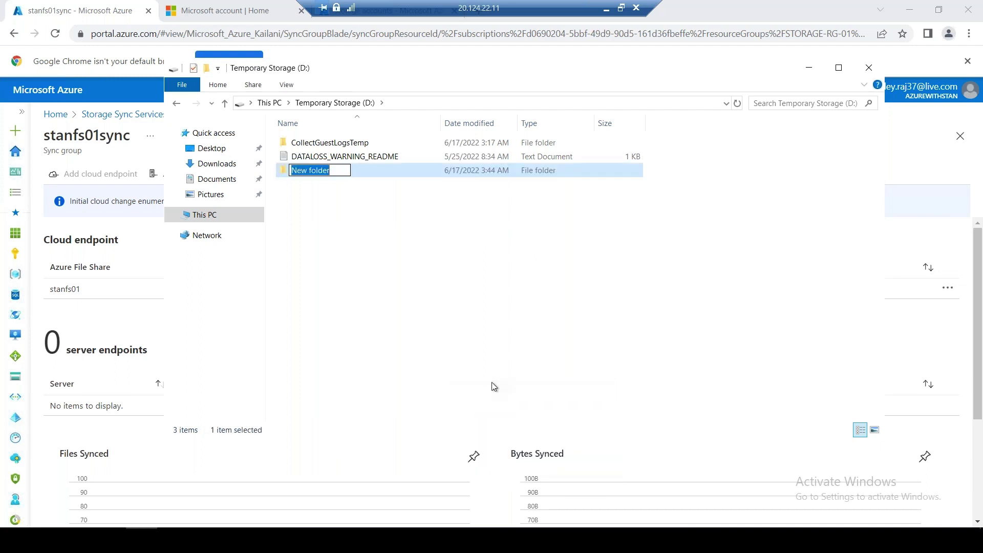
text(Onprem)
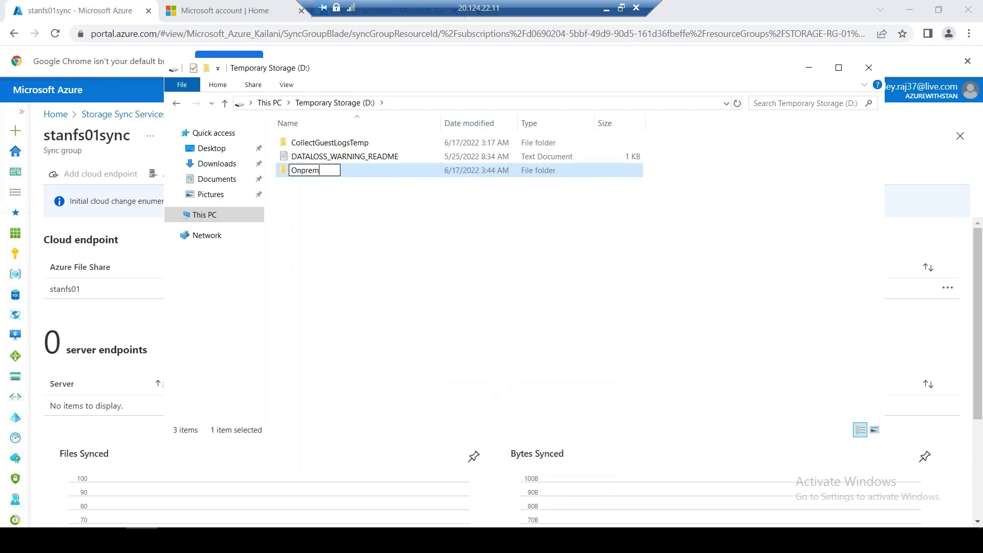
text(Cache)
key(Return)
double_click(398, 173)
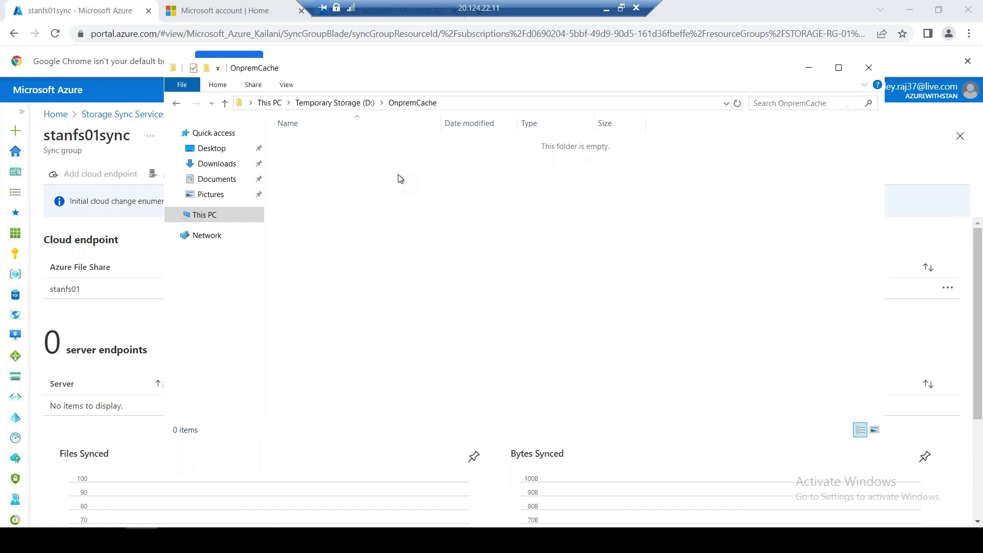
click(178, 104)
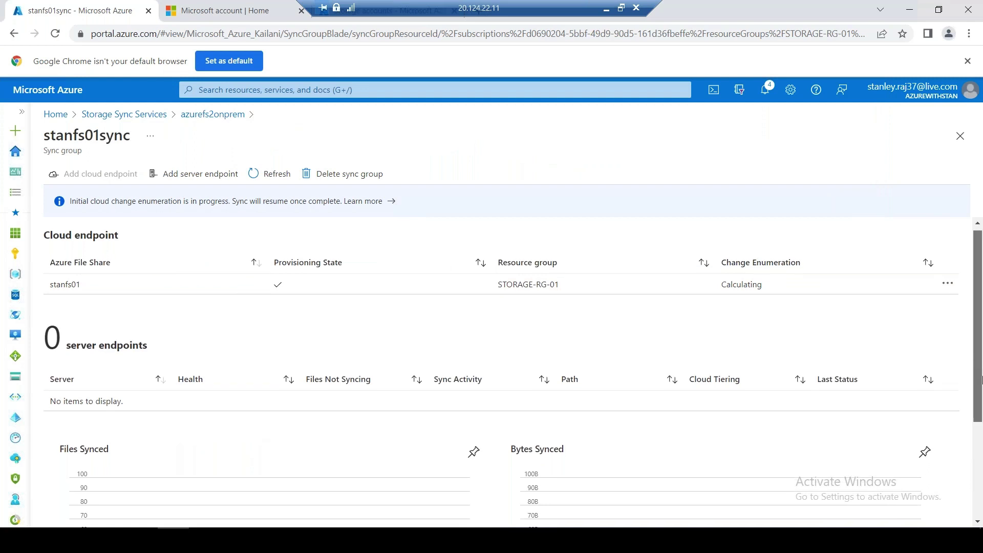
Start adding a server endpoint and choose registered server stanvm001
scroll(981, 379, down, 3)
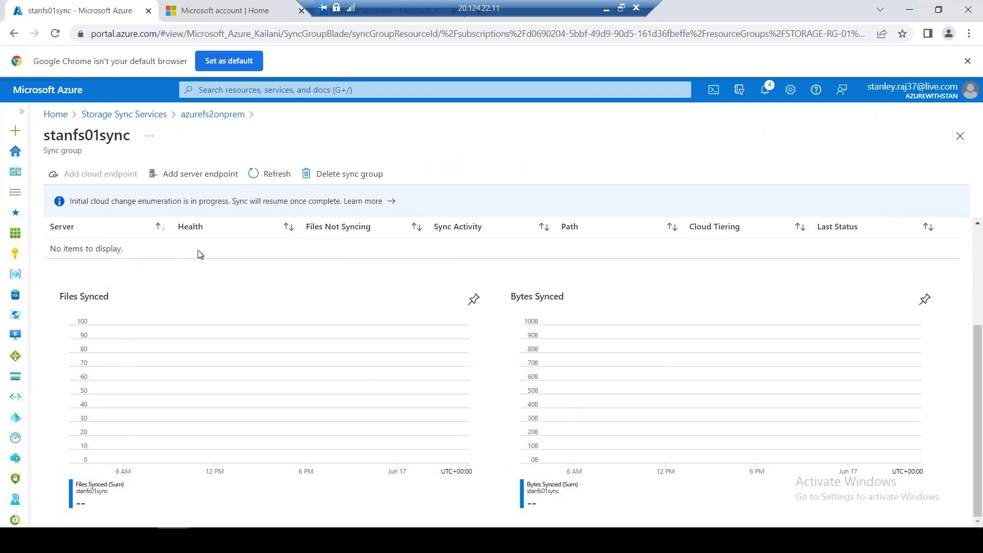
click(188, 180)
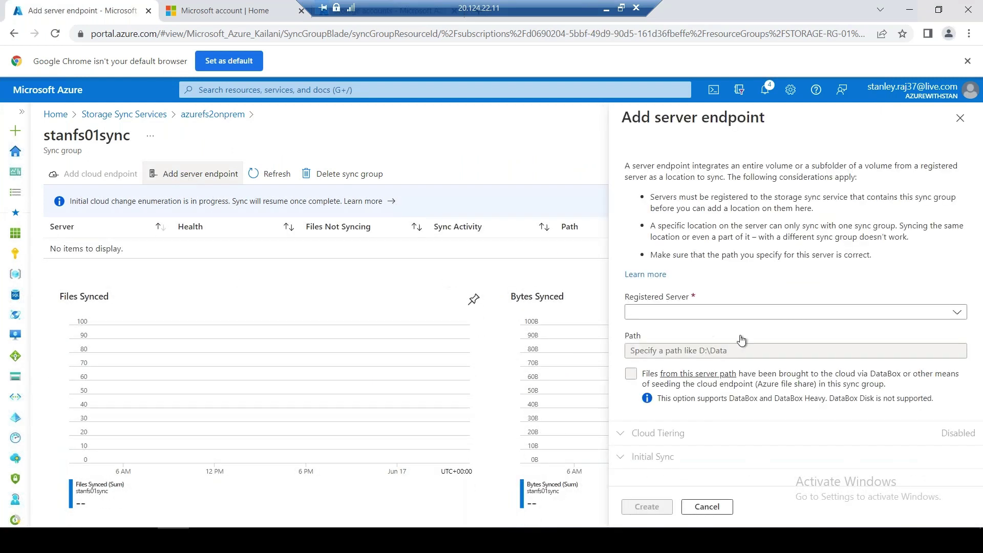
click(719, 318)
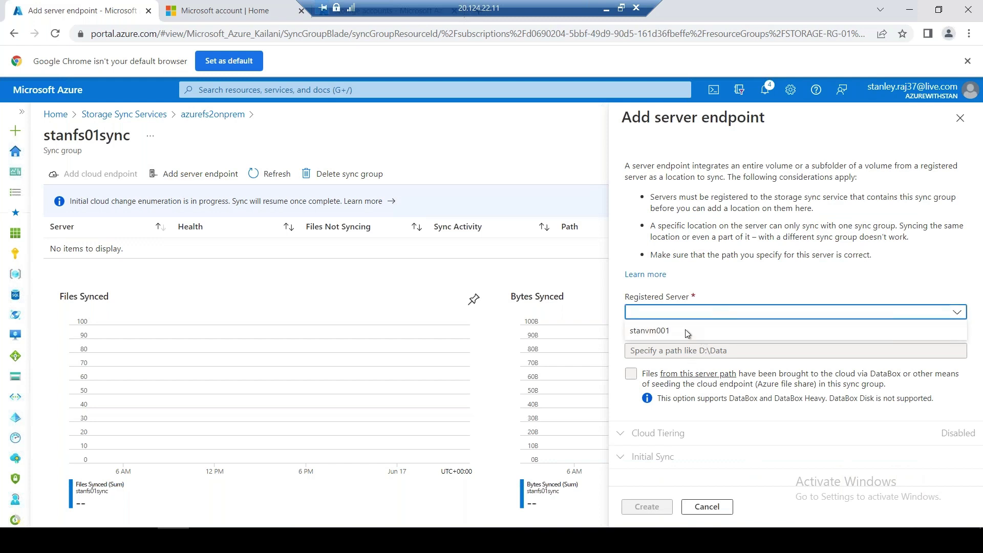
click(663, 336)
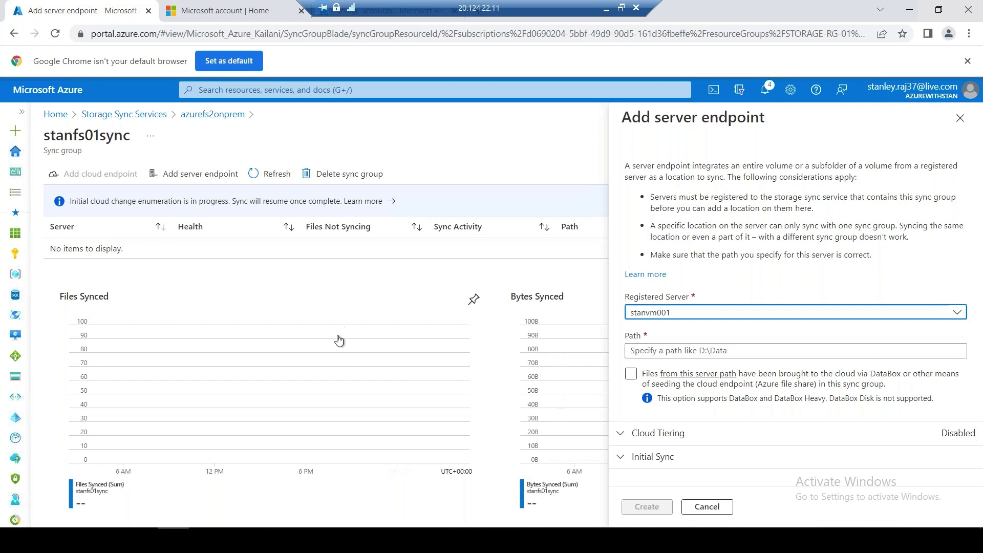
Enter the server path D:\OnpremCache, copying the folder name from Explorer
click(696, 346)
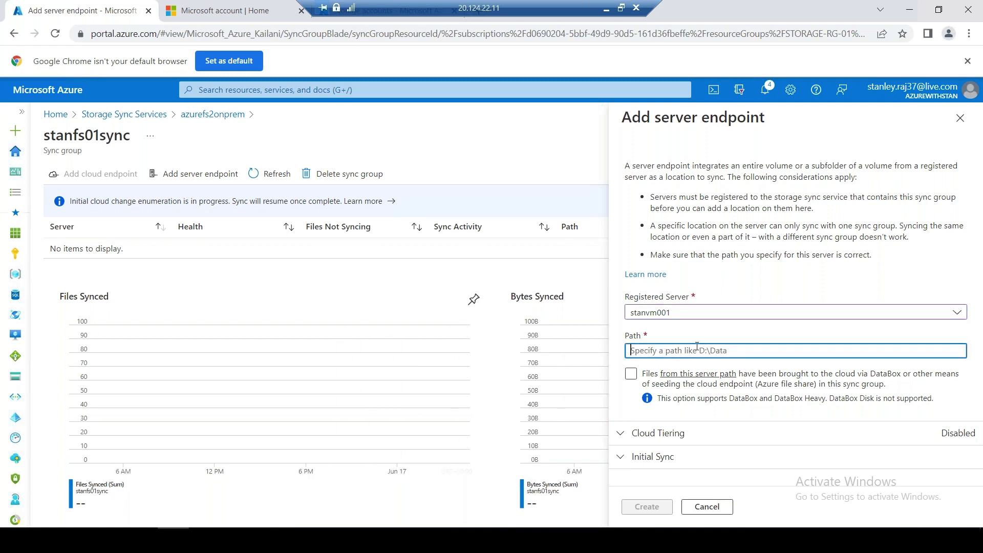
text(D:\)
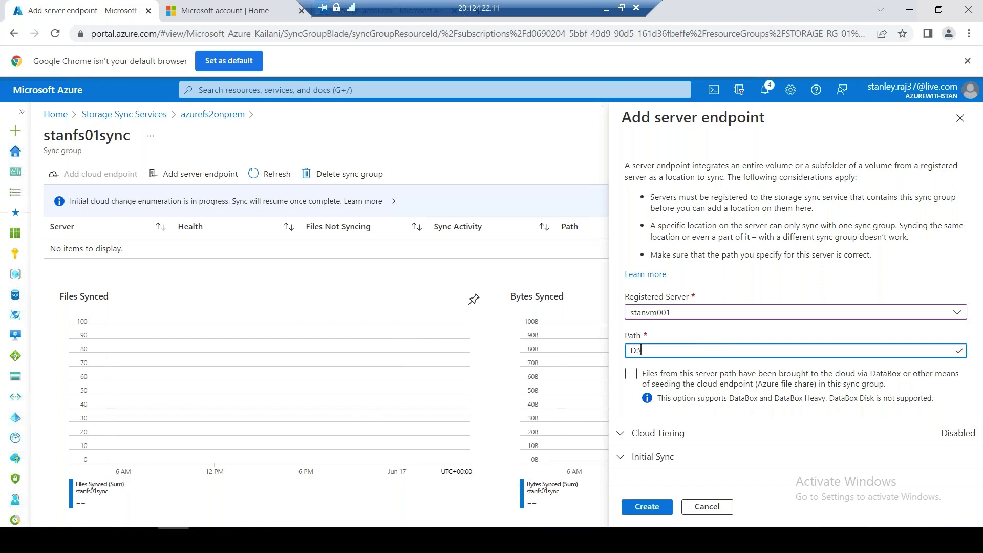
key(alt+Tab)
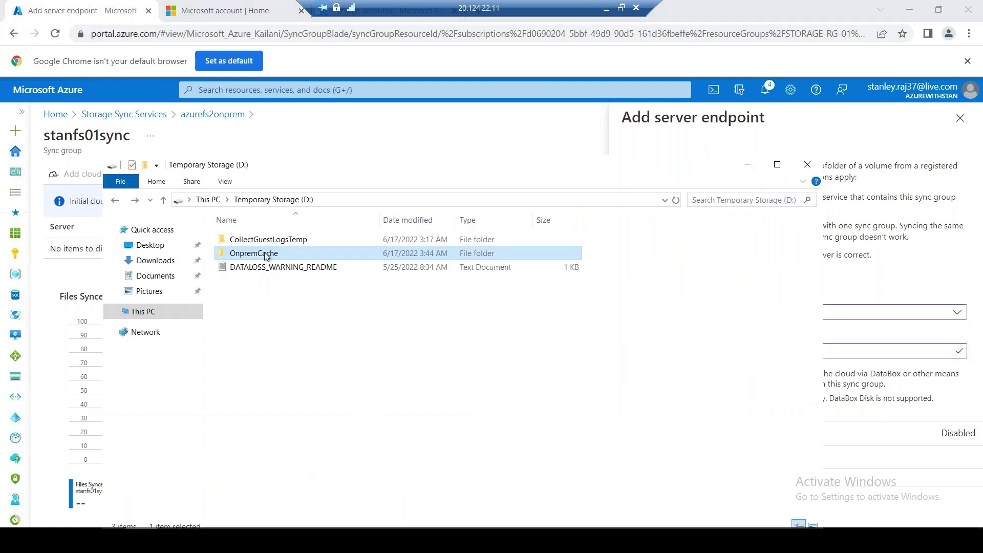
right_click(265, 254)
click(324, 453)
key(ctrl+c)
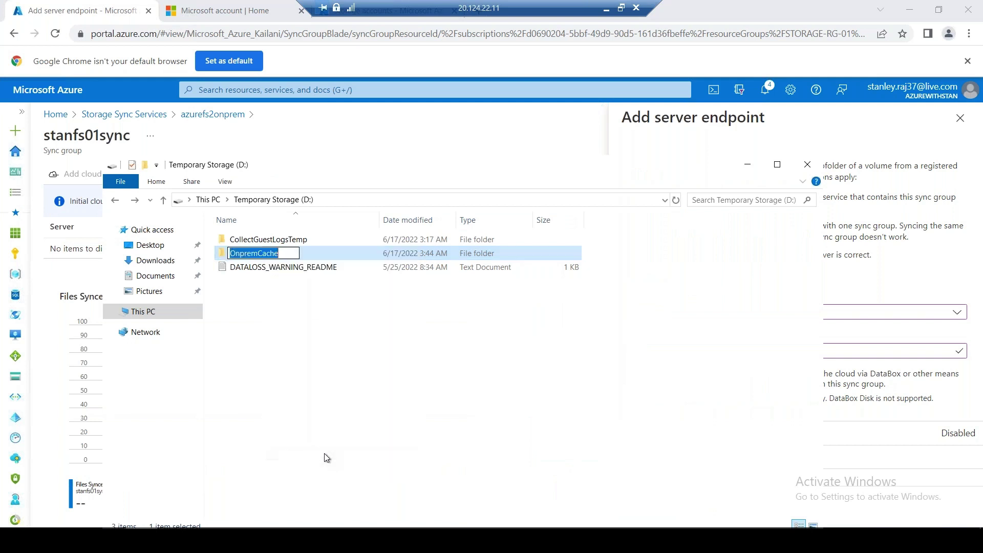
click(747, 165)
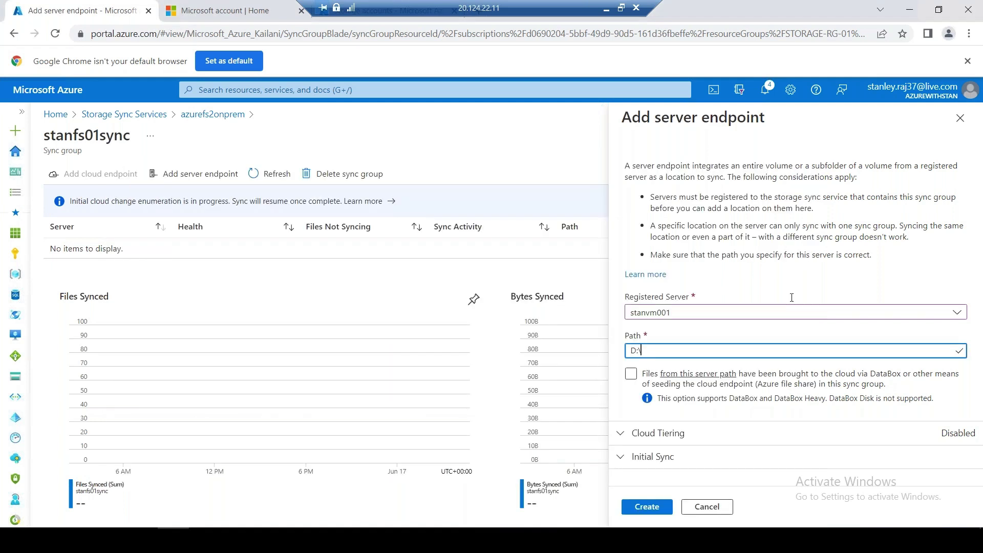
click(689, 352)
text(D:\)
key(ctrl+v)
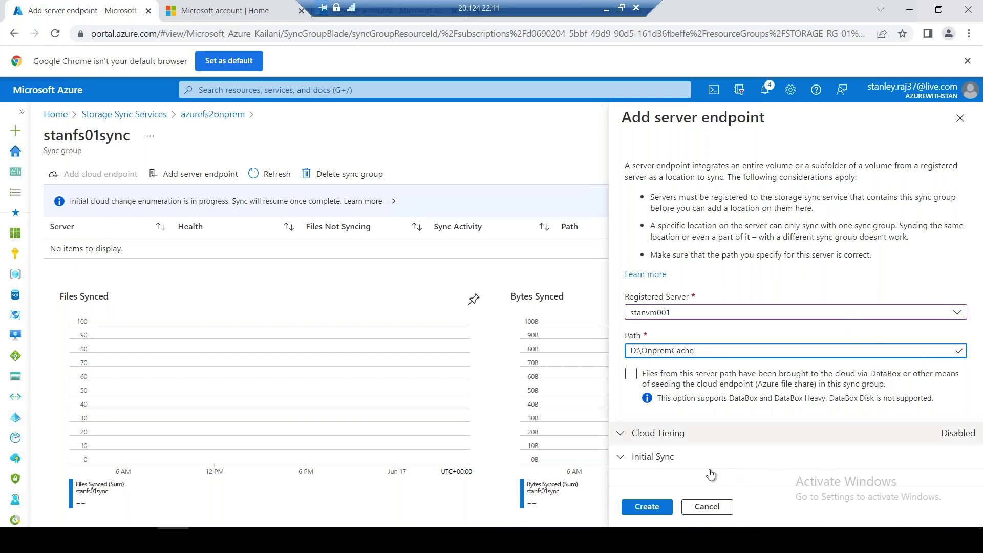
Review cloud tiering and initial sync settings, leaving tiering disabled, and create the endpoint
click(668, 444)
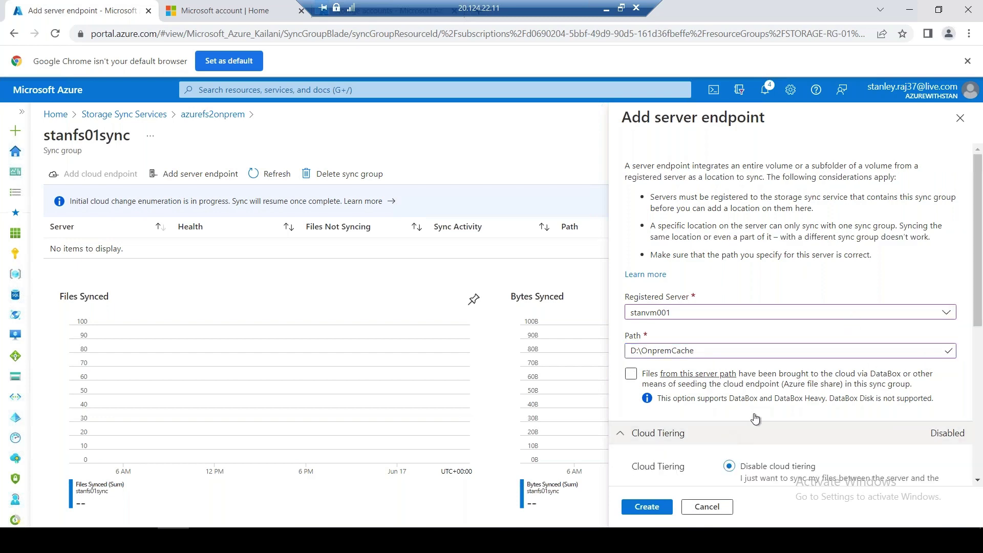
scroll(779, 382, down, 5)
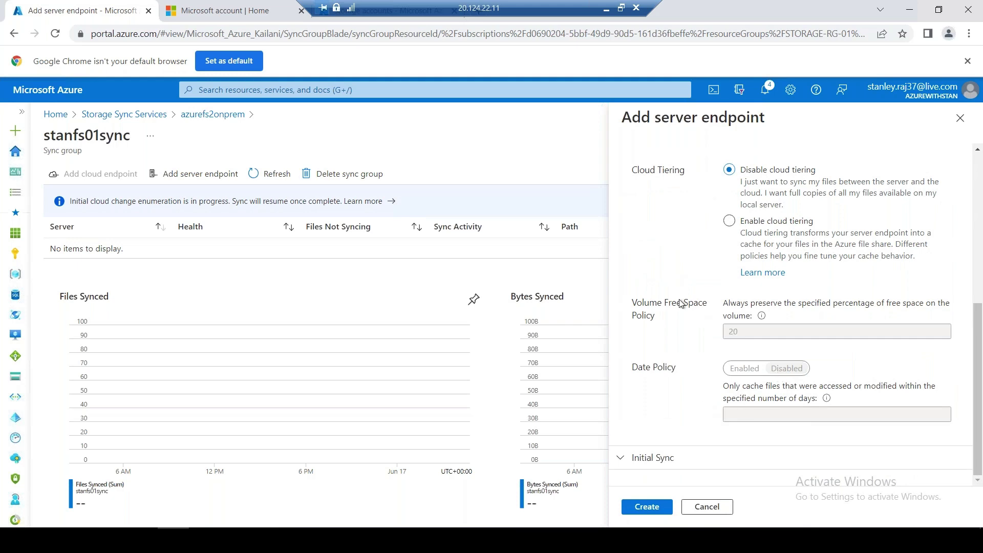
scroll(684, 307, up, 1)
click(635, 210)
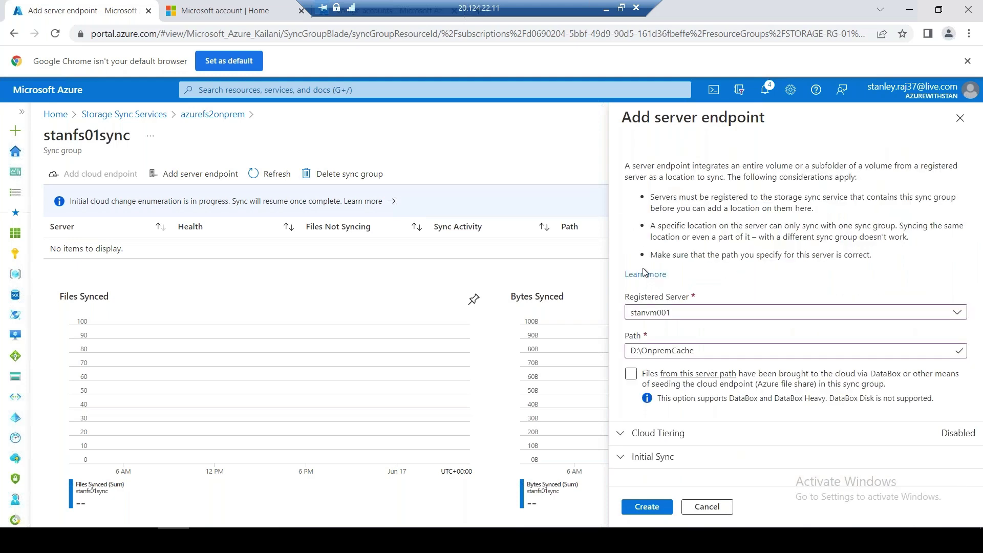
click(650, 457)
scroll(649, 456, down, 3)
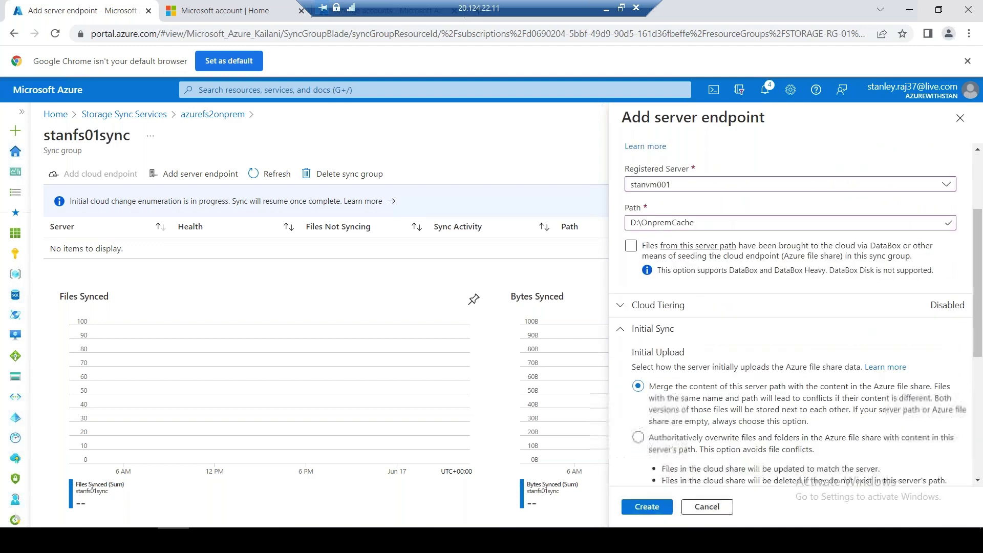
scroll(717, 424, down, 3)
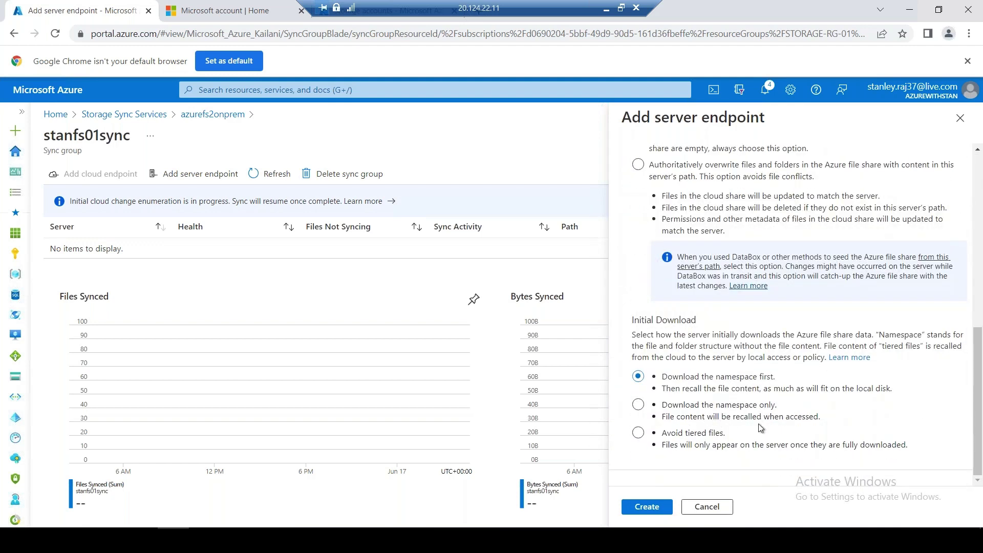
scroll(758, 423, up, 3)
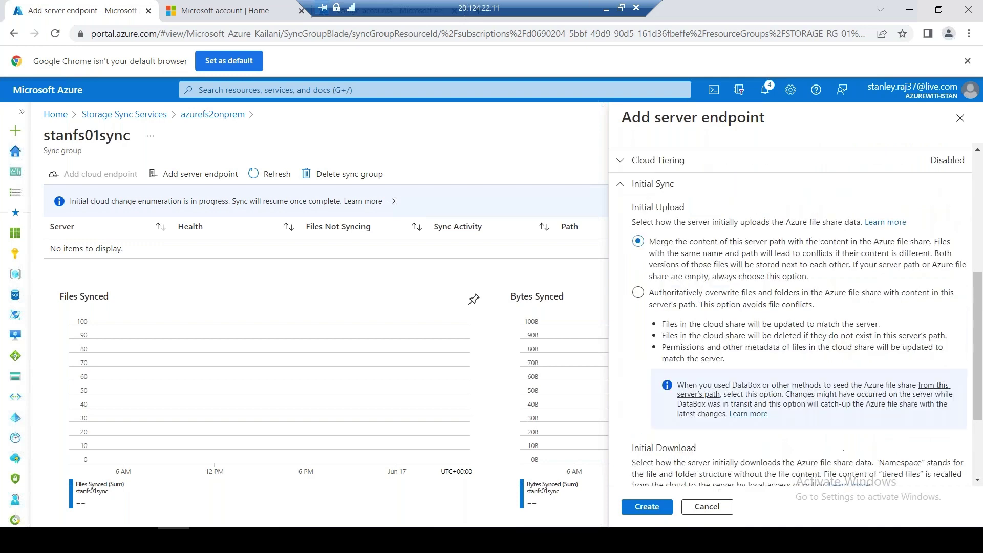
scroll(755, 419, up, 3)
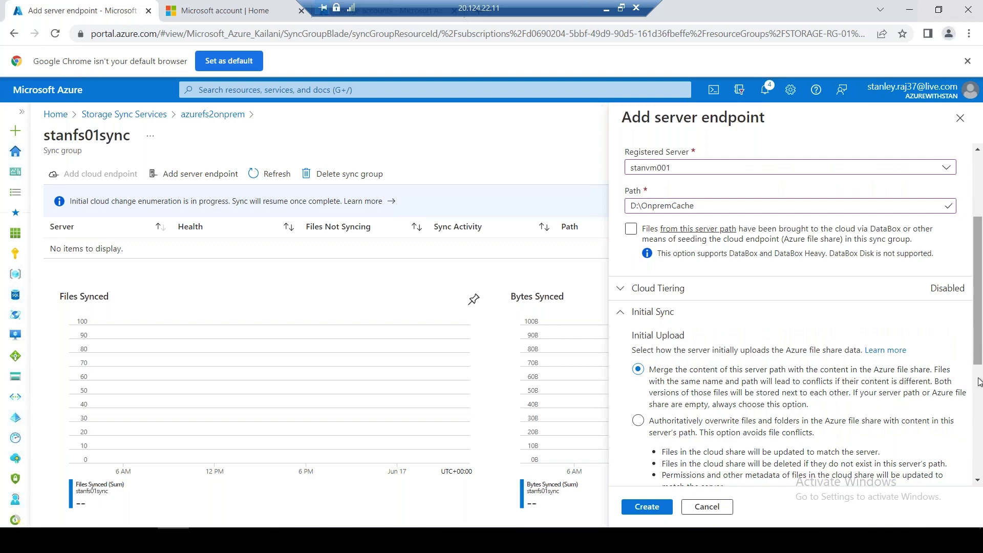
drag(979, 381, 981, 486)
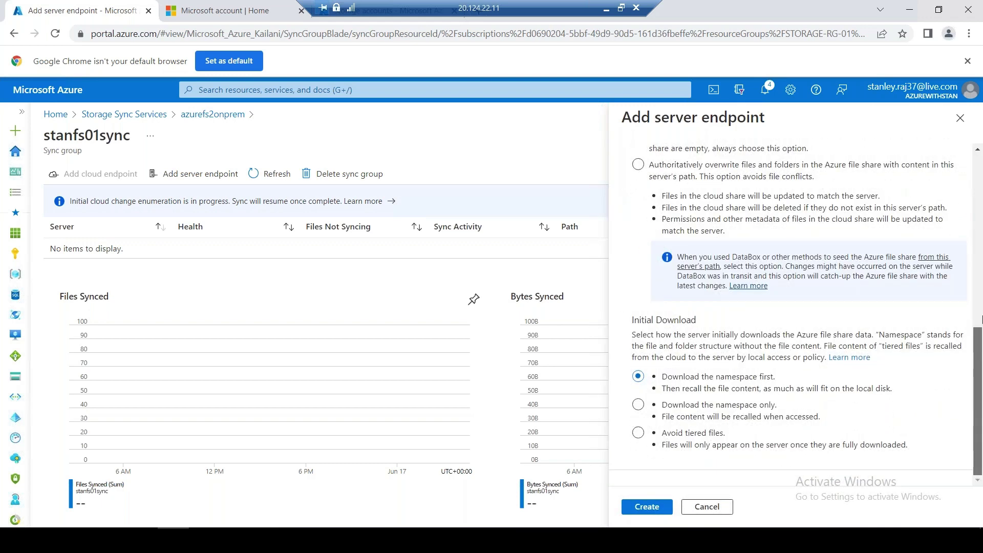
scroll(981, 318, up, 10)
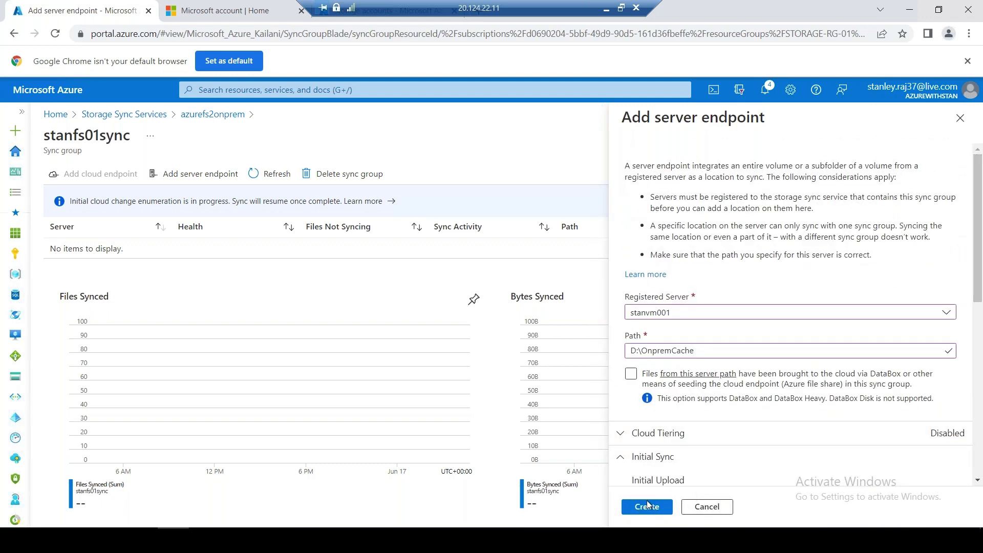
click(646, 507)
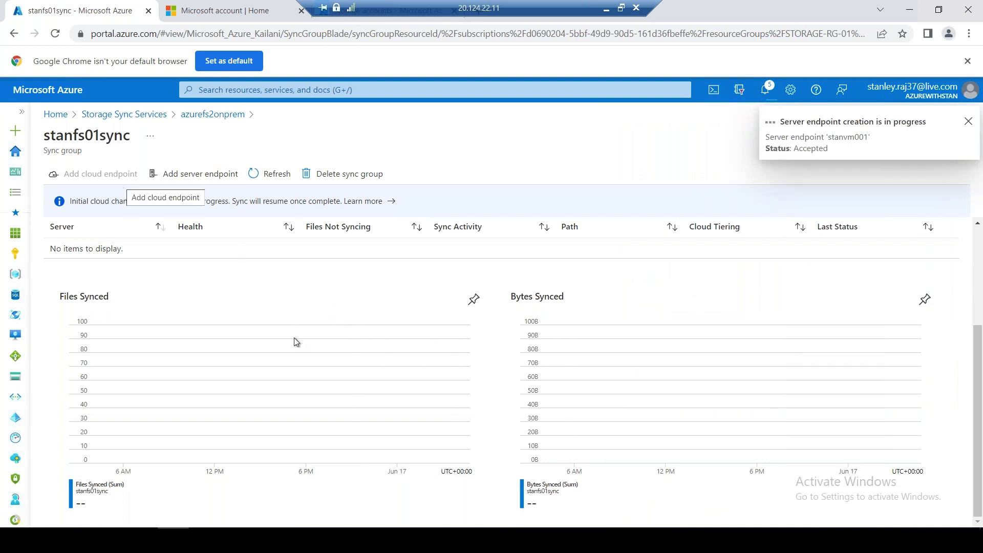
Open D:\OnpremCache in Explorer, then copy DATALOSS_WARNING_README from the D: drive
click(193, 519)
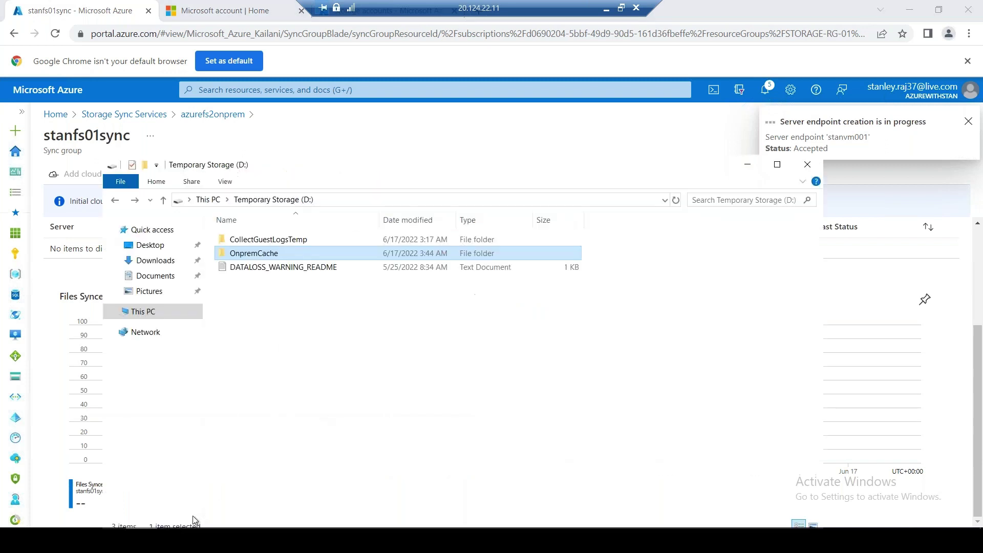
double_click(271, 253)
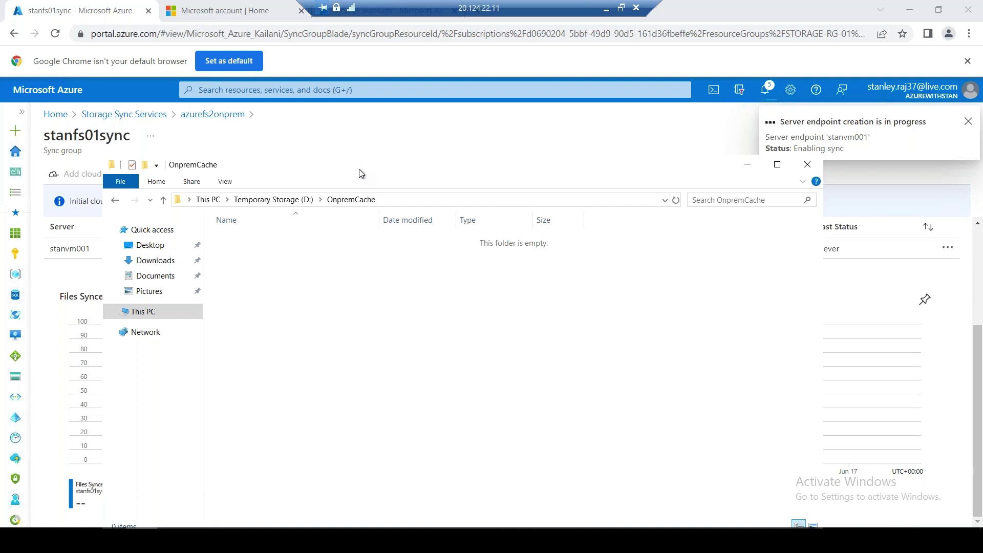
drag(375, 172, 698, 233)
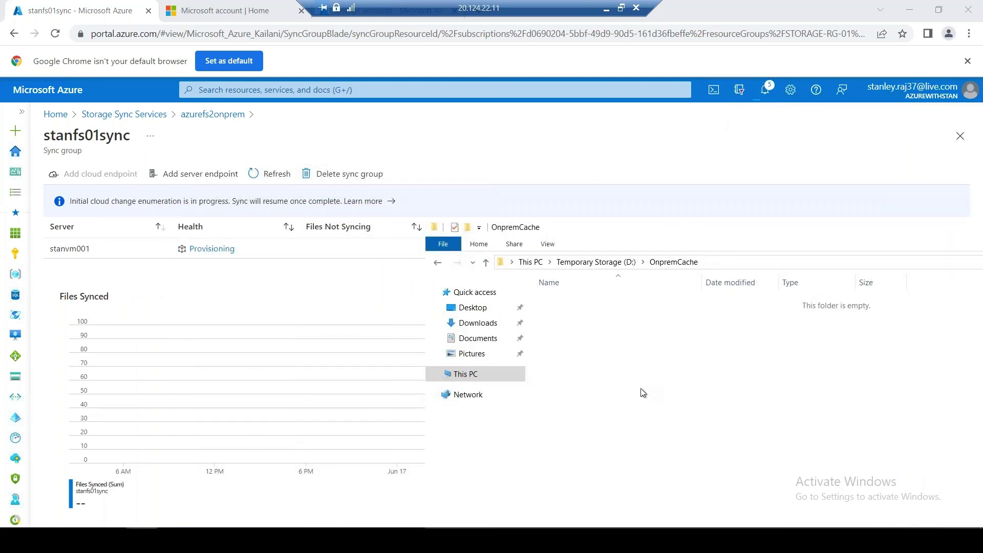
click(605, 263)
click(597, 333)
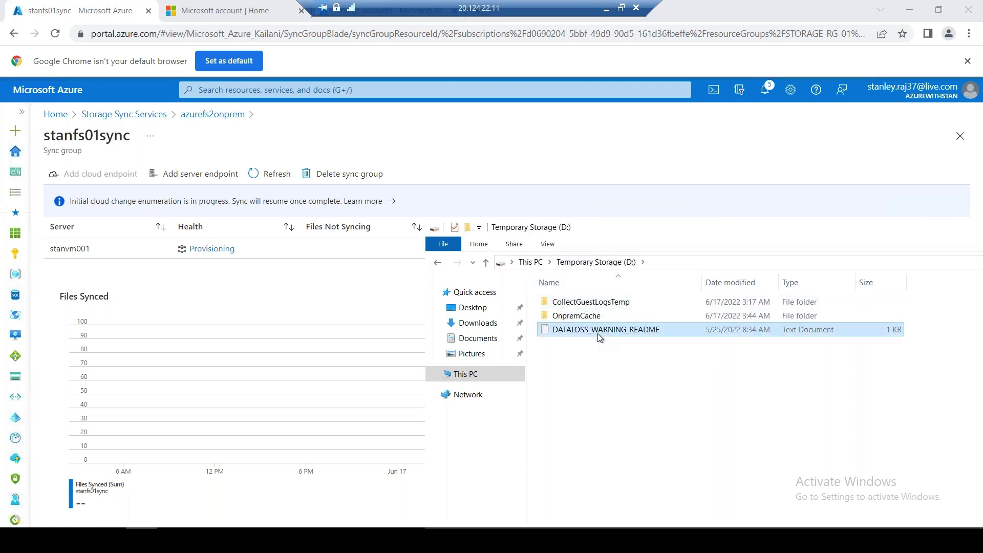
right_click(598, 334)
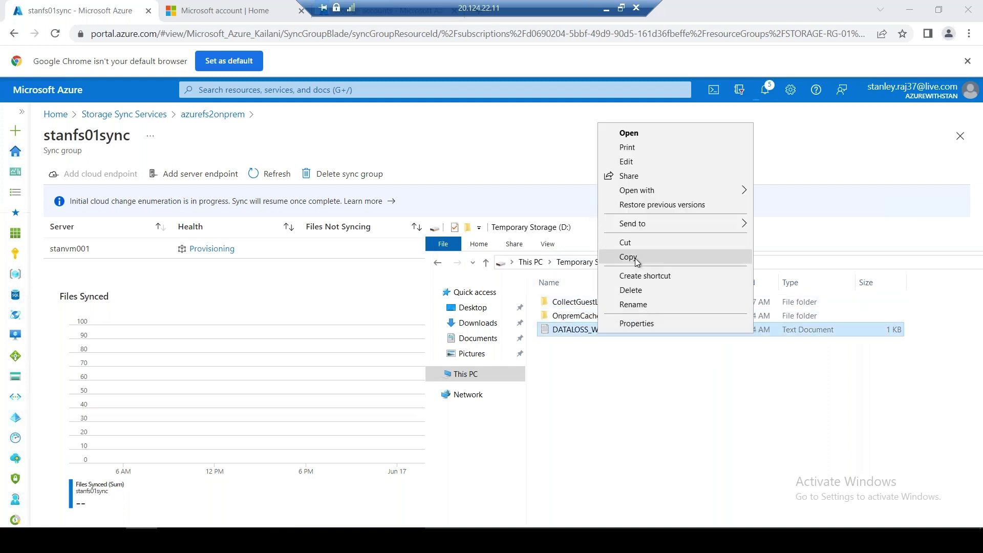
click(635, 258)
Reload the OnpremCache folder and refresh the sync group to show stanvm001 as Pending
double_click(593, 322)
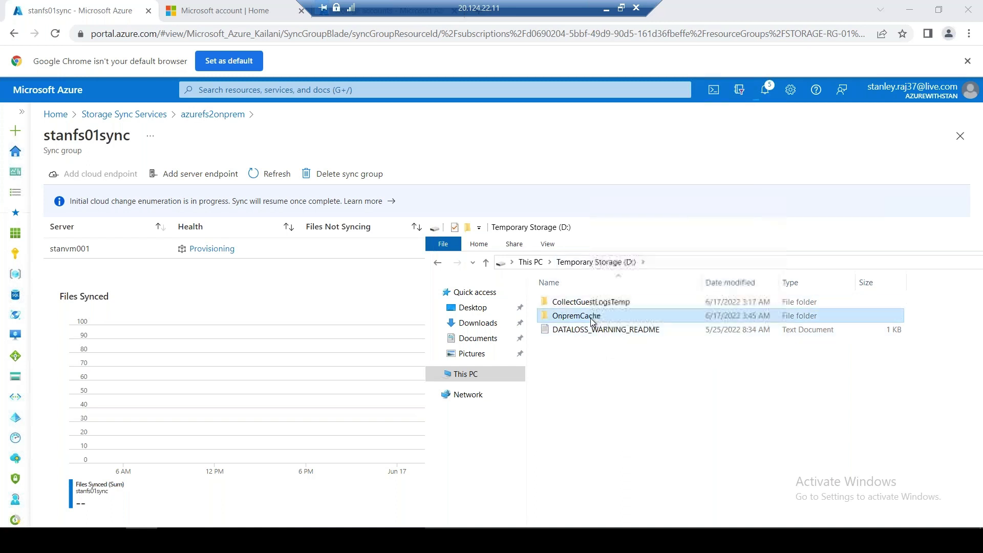
right_click(572, 352)
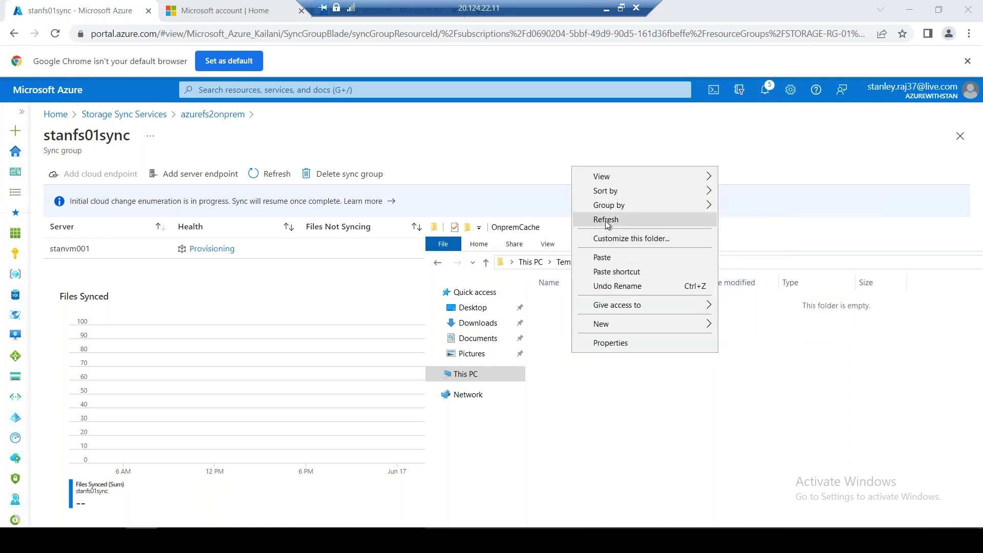
click(693, 394)
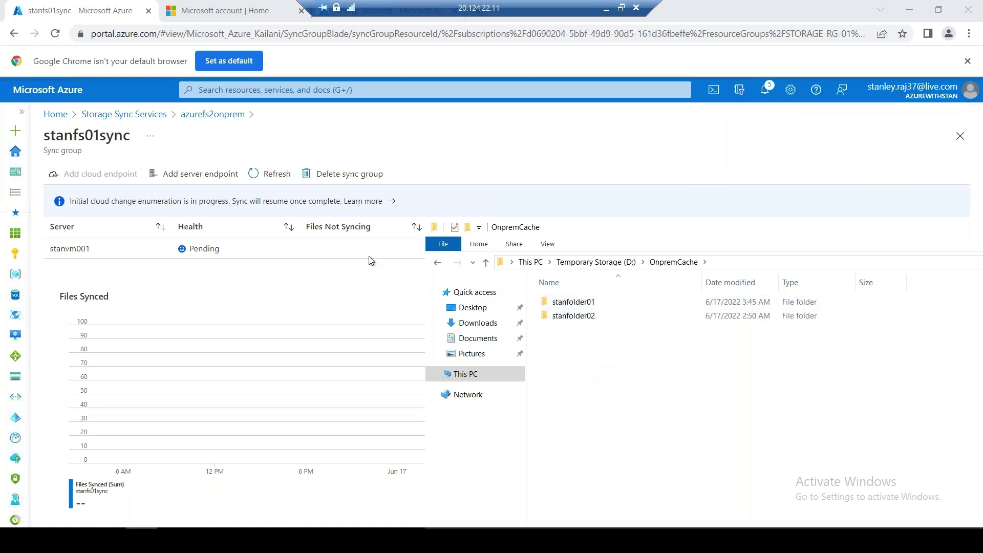
click(263, 174)
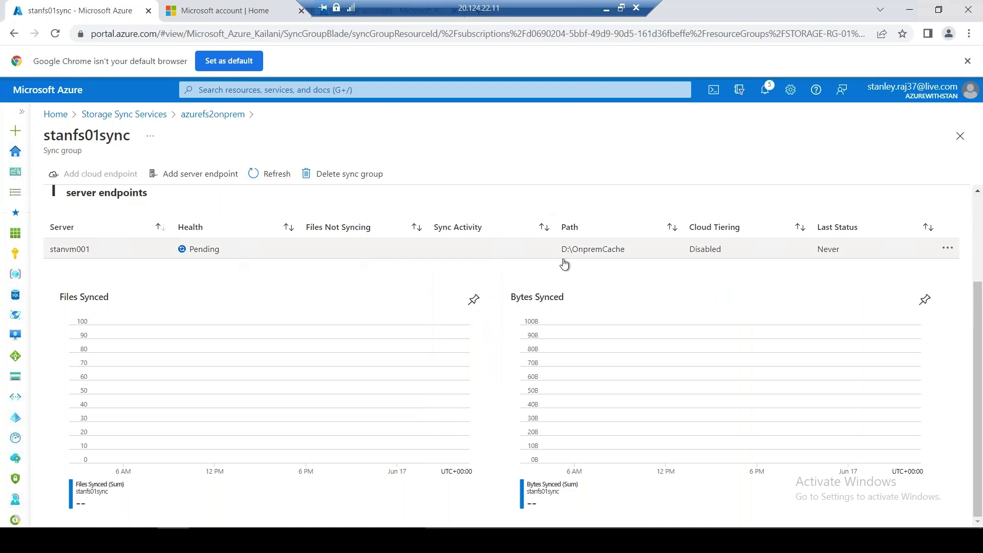
Open the local stanfolder01 to check its synced contents
key(alt+Tab)
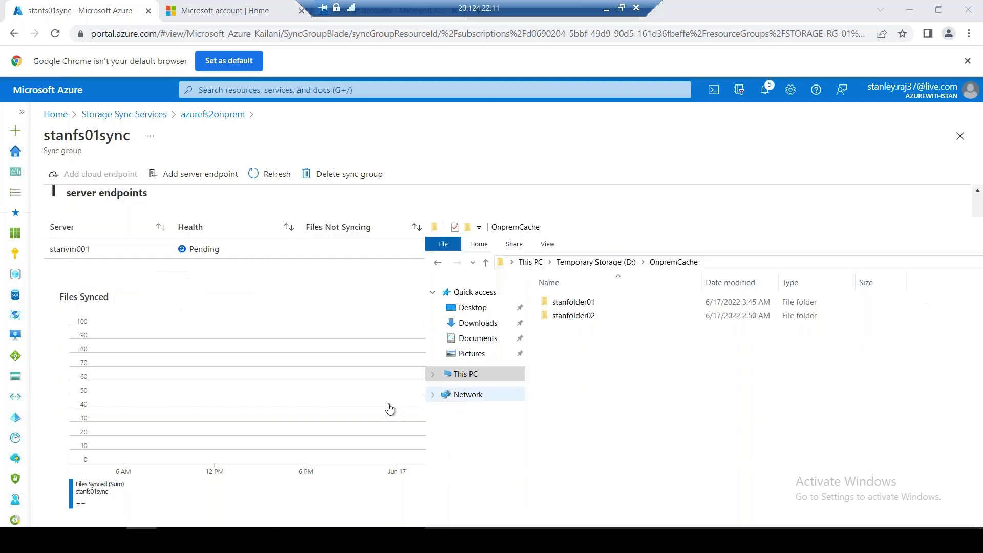
double_click(573, 302)
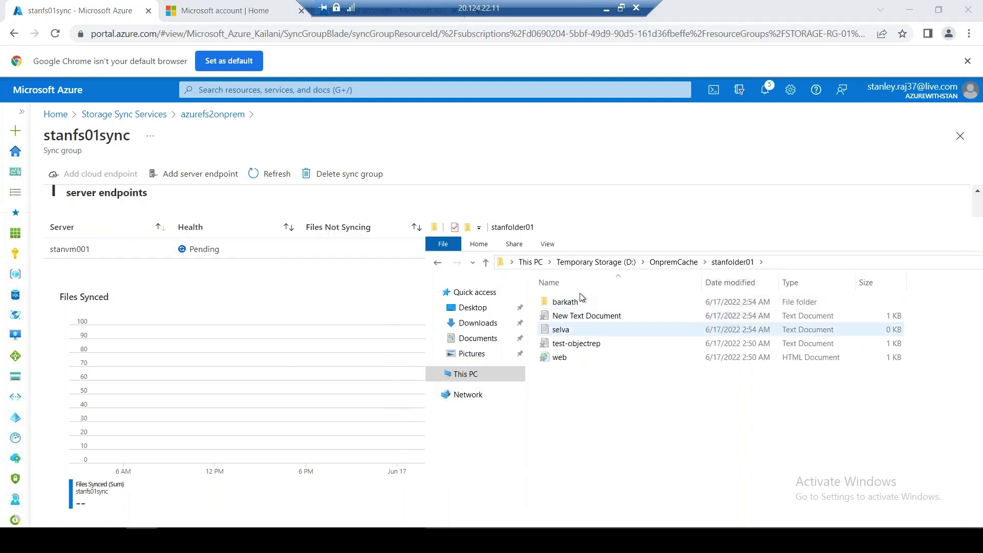
click(438, 263)
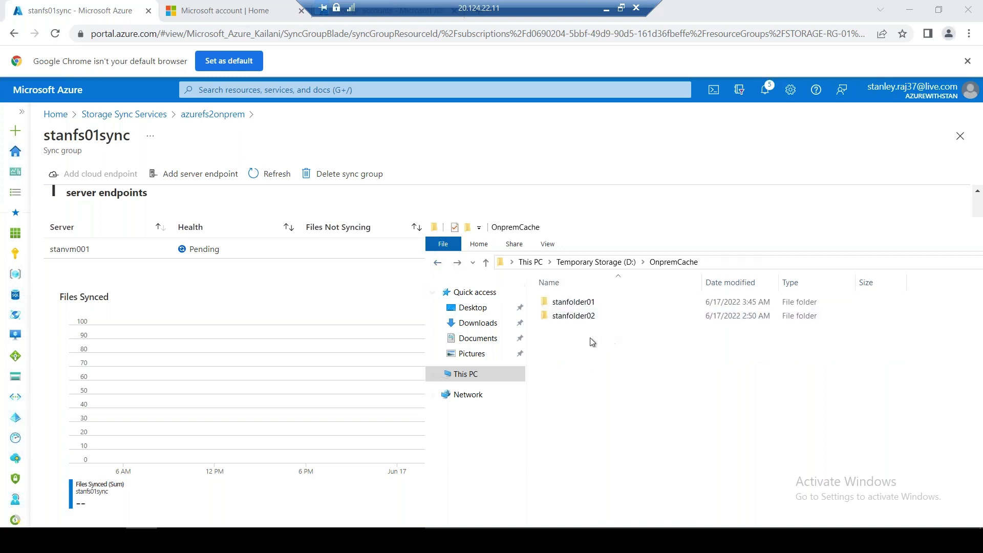
Paste the readme into OnpremCache renamed README, then duplicate the sync group browser tab
right_click(592, 342)
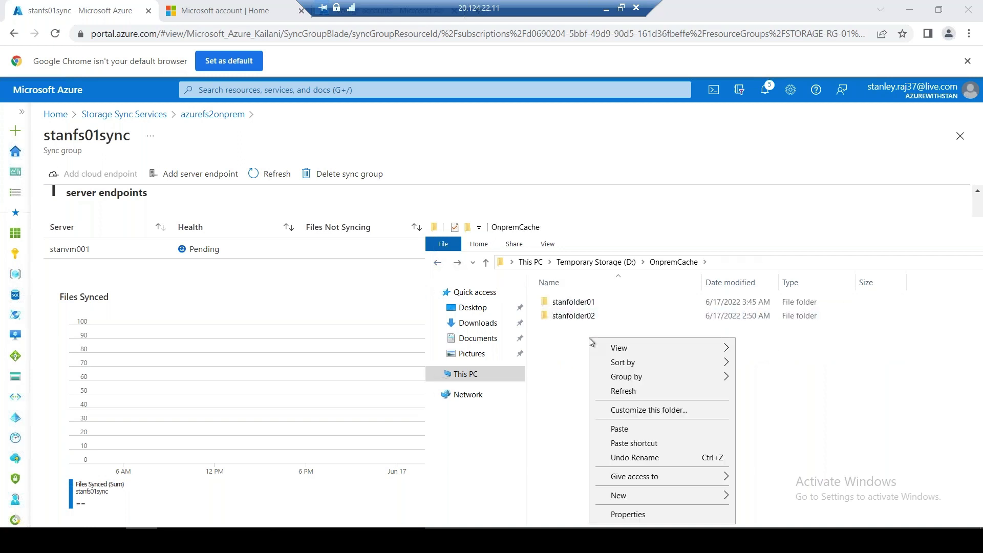
click(656, 427)
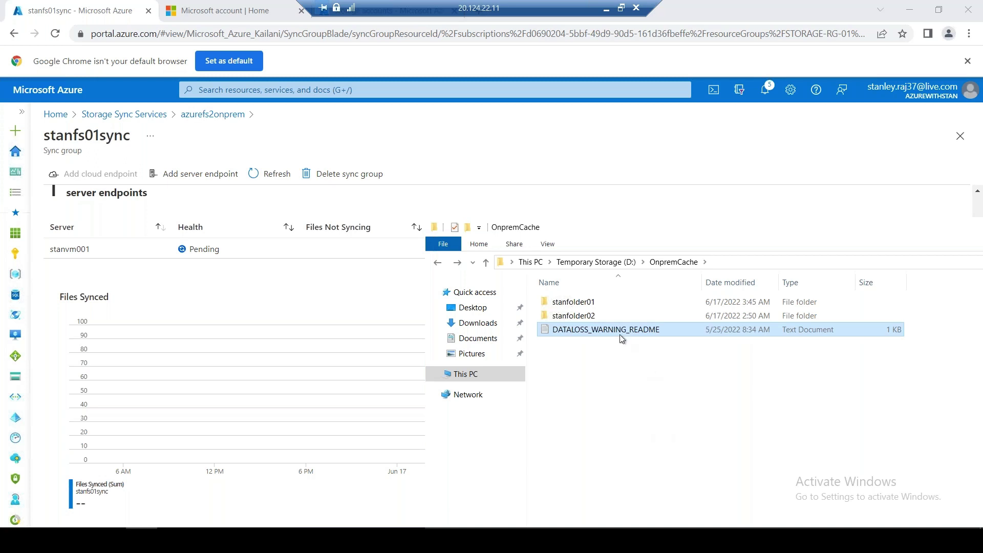
right_click(610, 332)
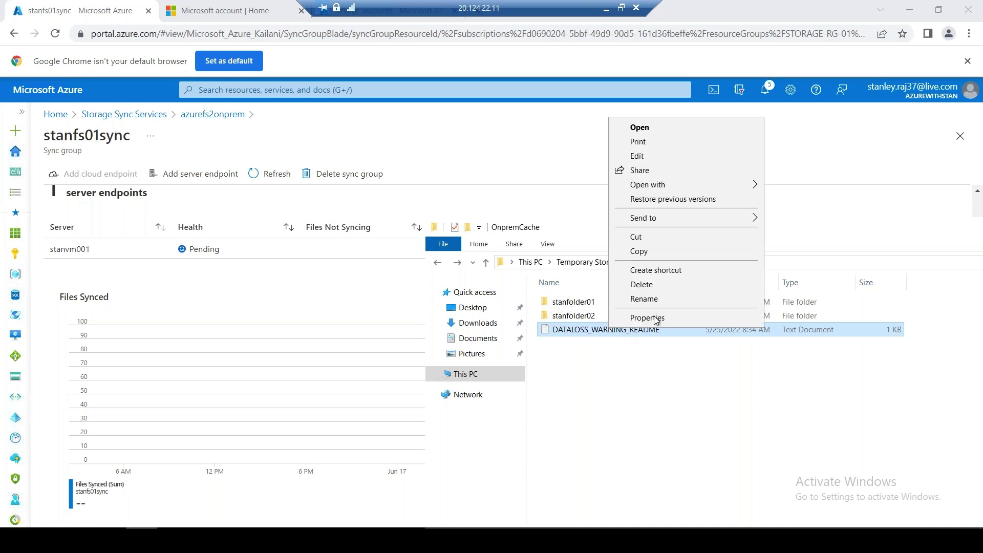
click(675, 297)
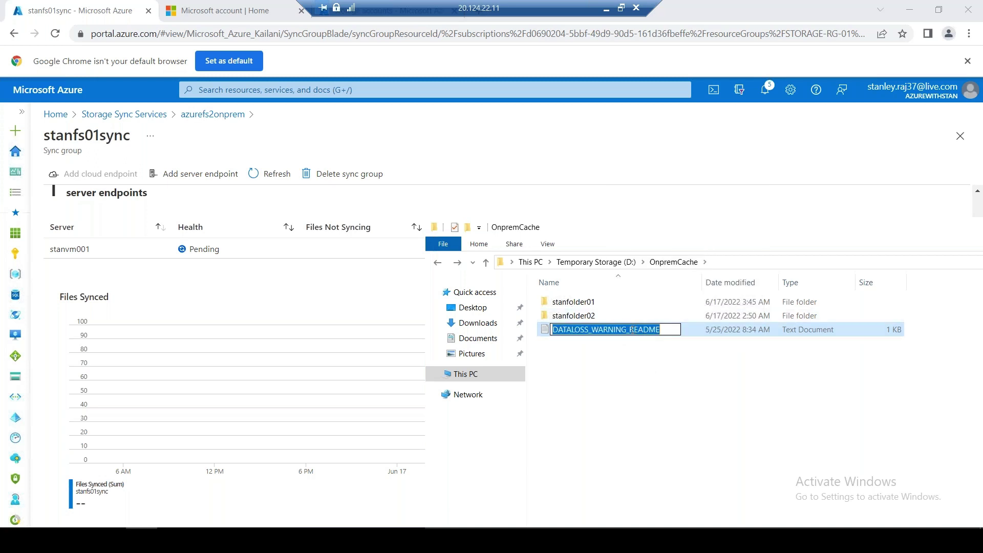
click(632, 329)
drag(602, 330, 536, 326)
key(BackSpace)
click(686, 404)
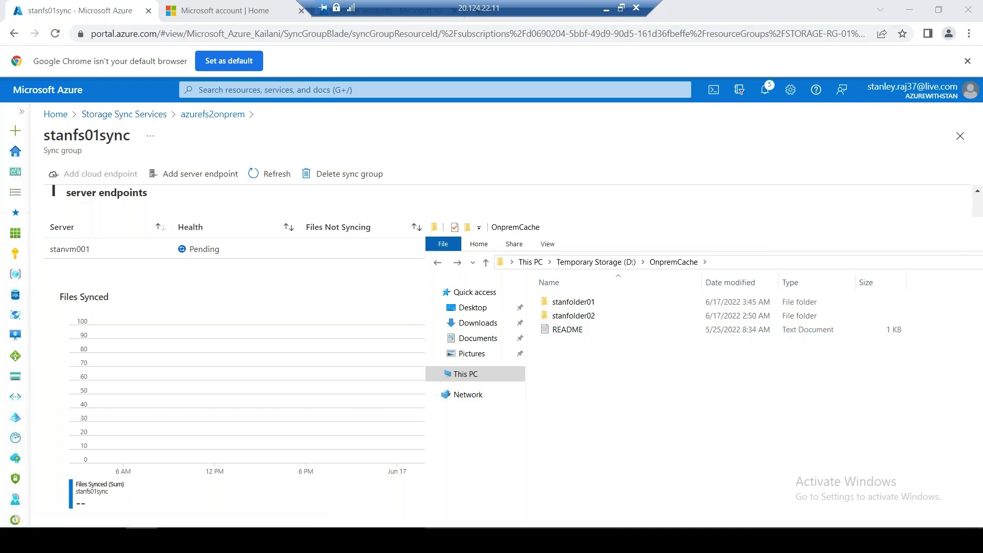
right_click(88, 8)
click(230, 96)
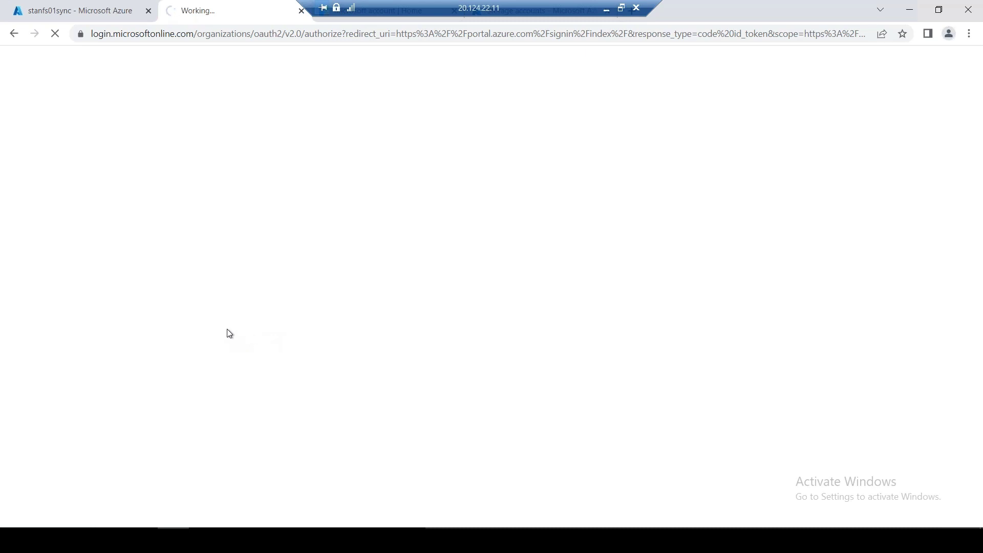
Go from Home to storage account stanstoragestdlrs001 and open file share stanfs01, now showing README.txt
click(44, 19)
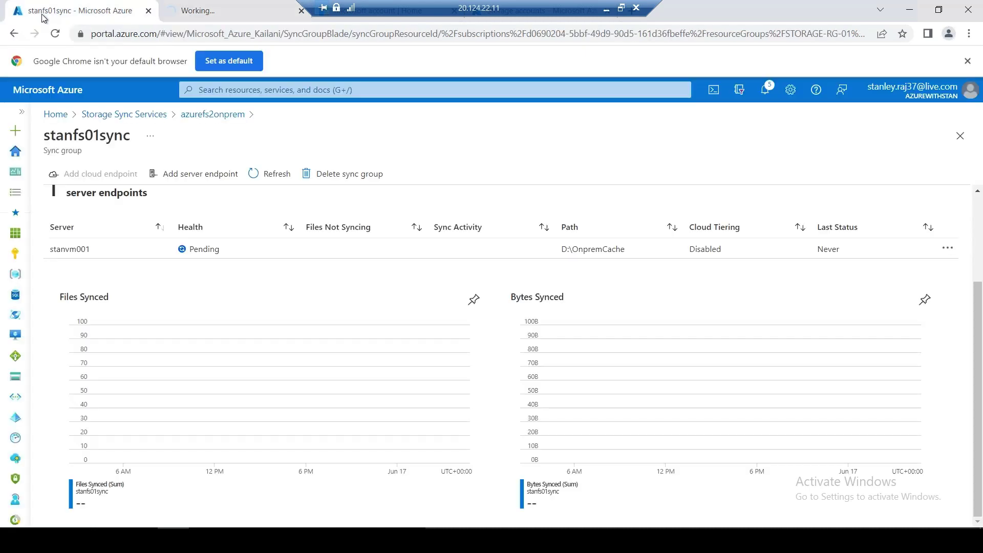
click(117, 114)
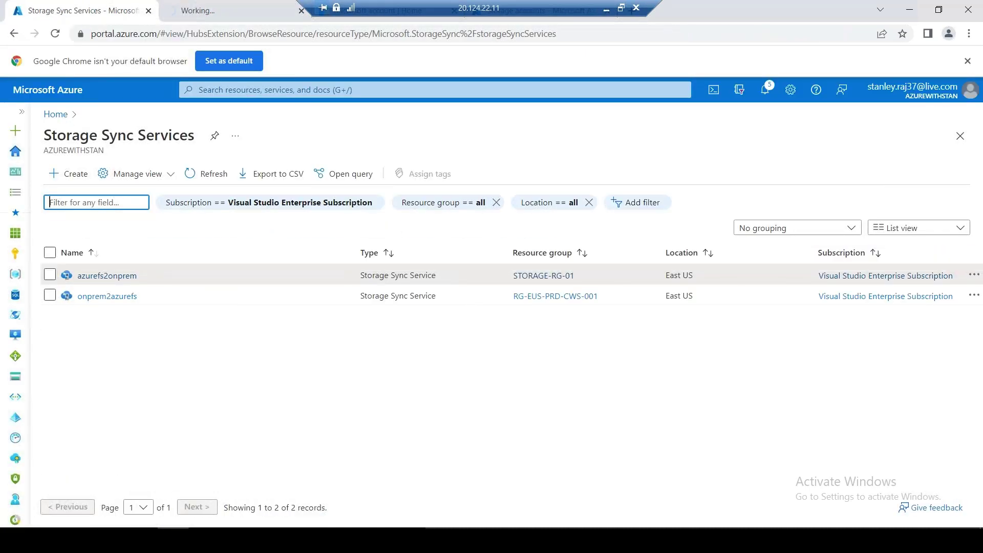
click(55, 113)
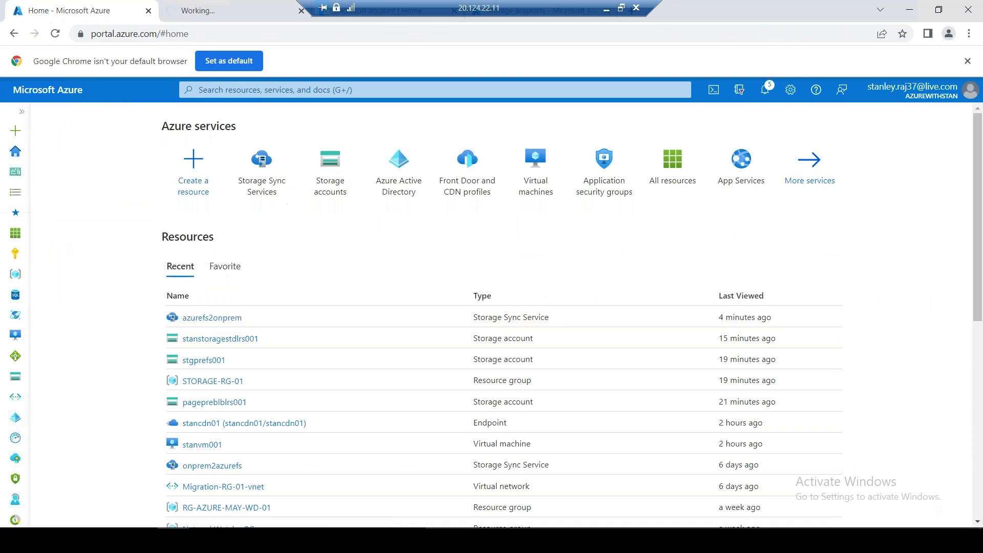
click(334, 183)
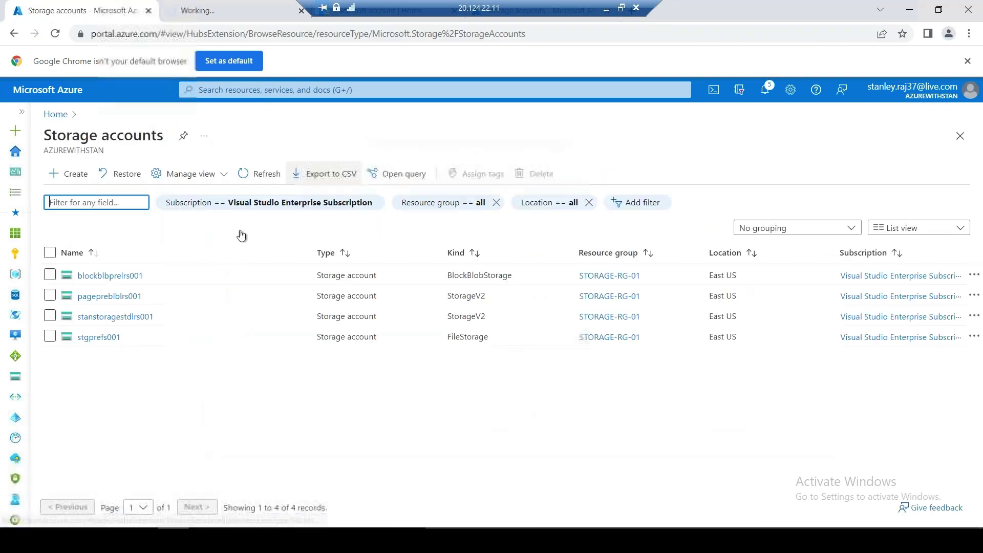
click(115, 316)
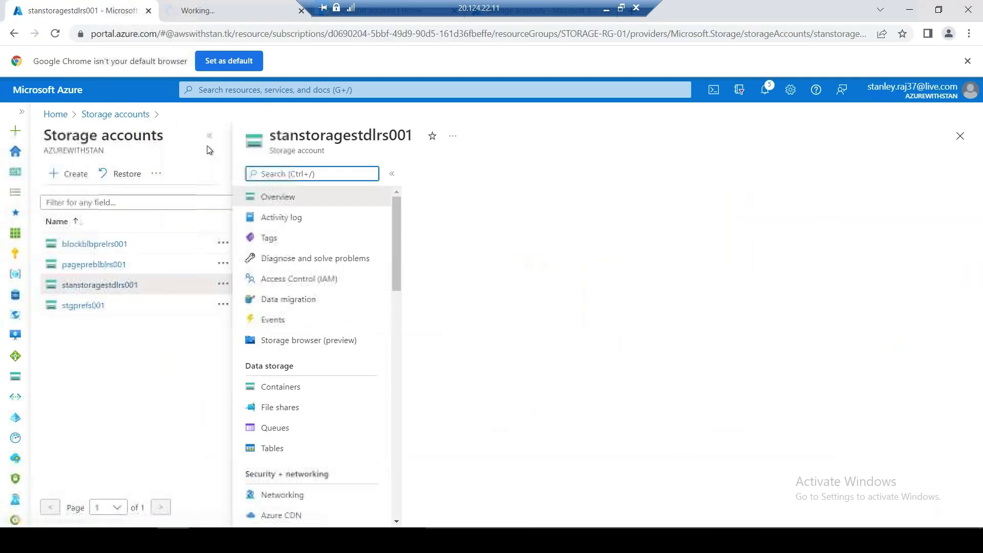
click(97, 410)
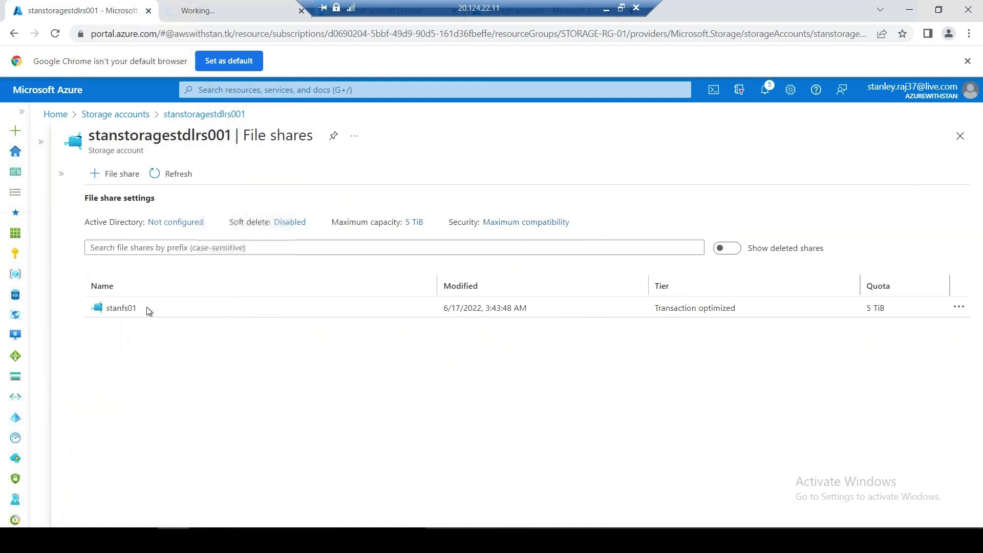
click(118, 312)
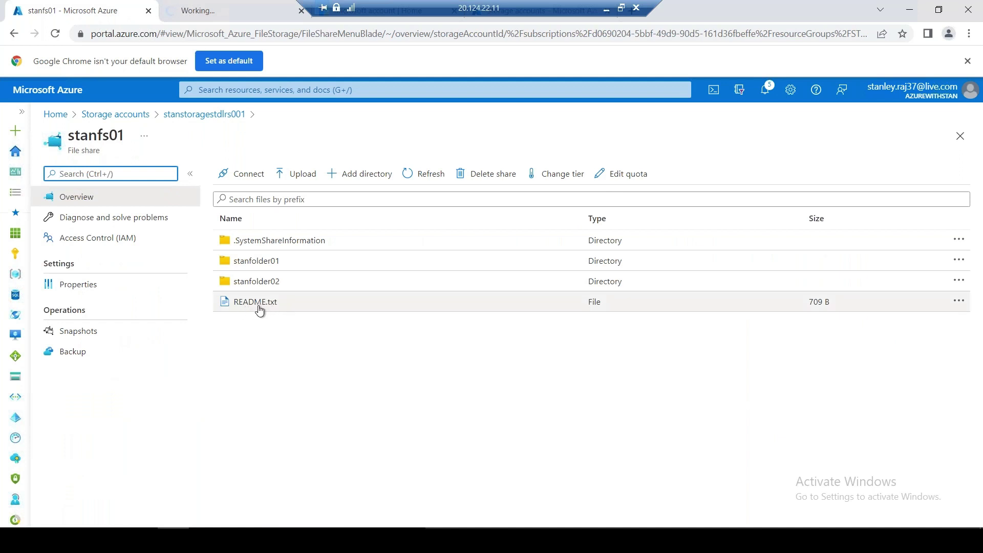
Create an empty text file named prabhakar in OnpremCache and refresh stanfs01 to see prabhakar.txt
click(142, 539)
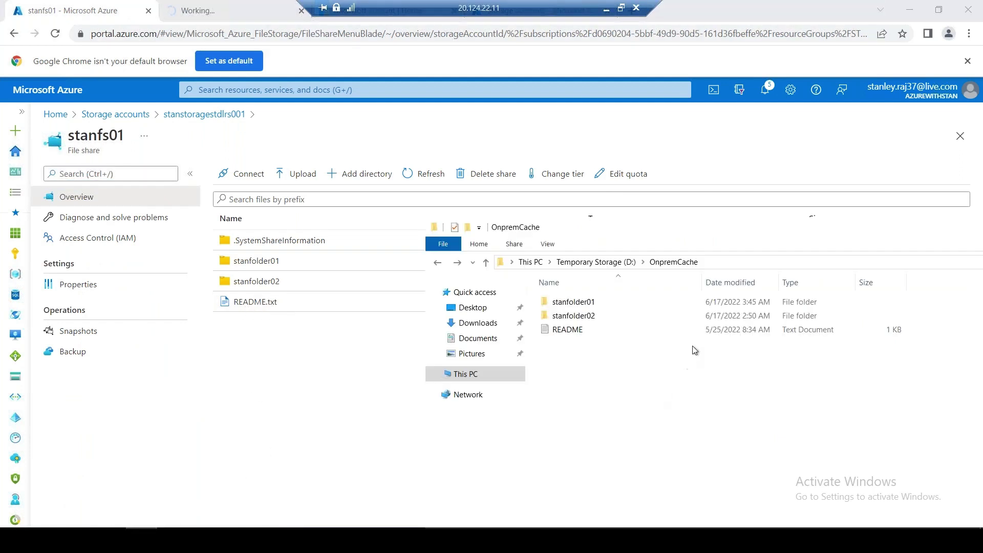
click(575, 330)
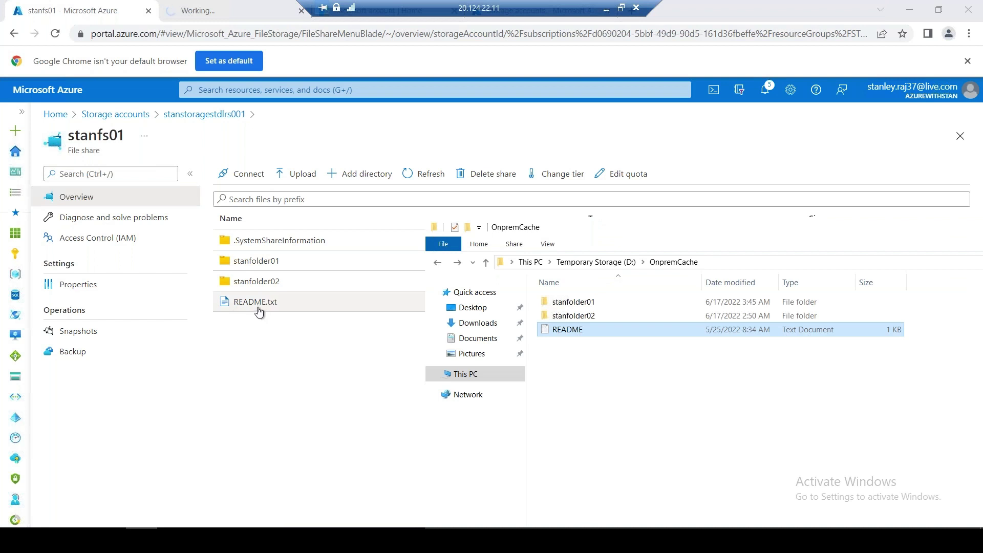
right_click(568, 370)
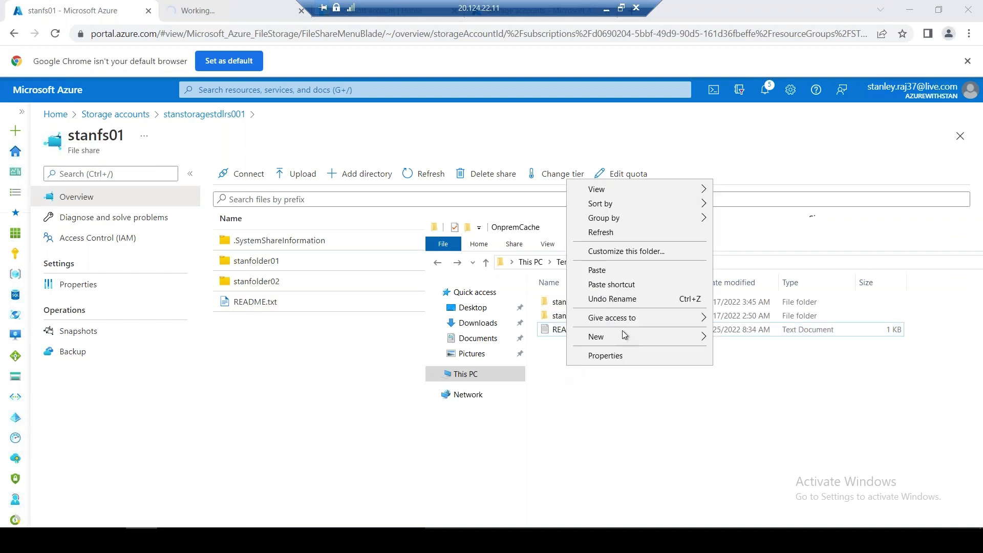
mouse_move(622, 333)
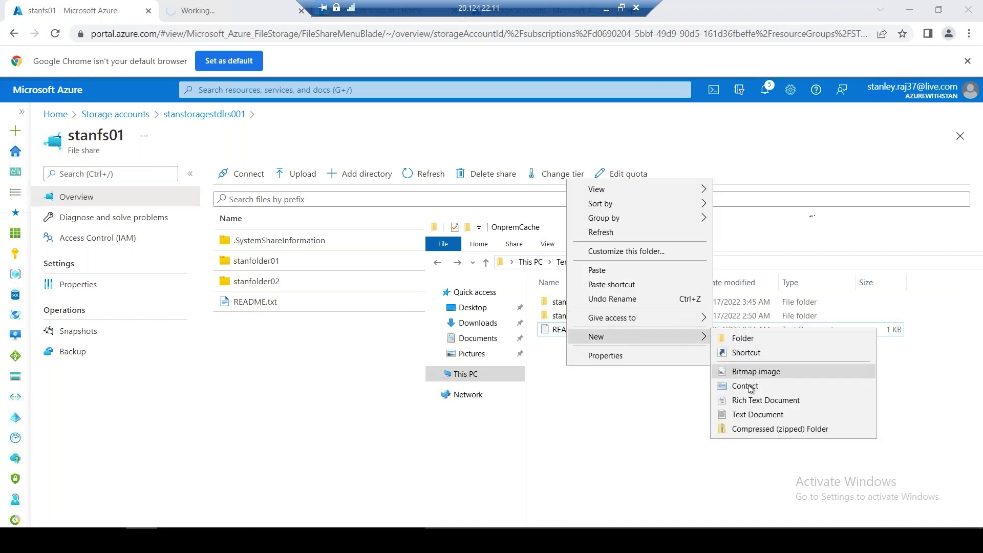
click(757, 414)
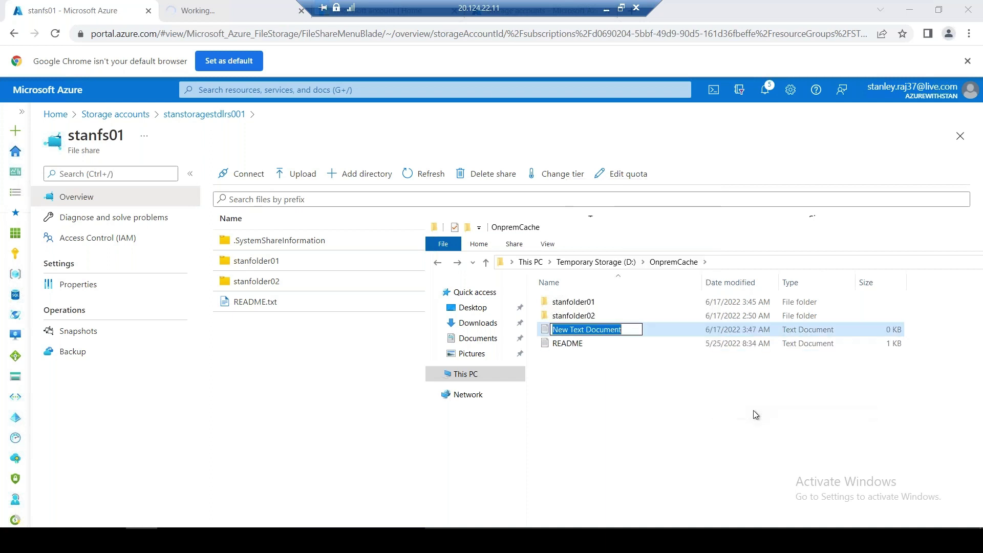
text(pra)
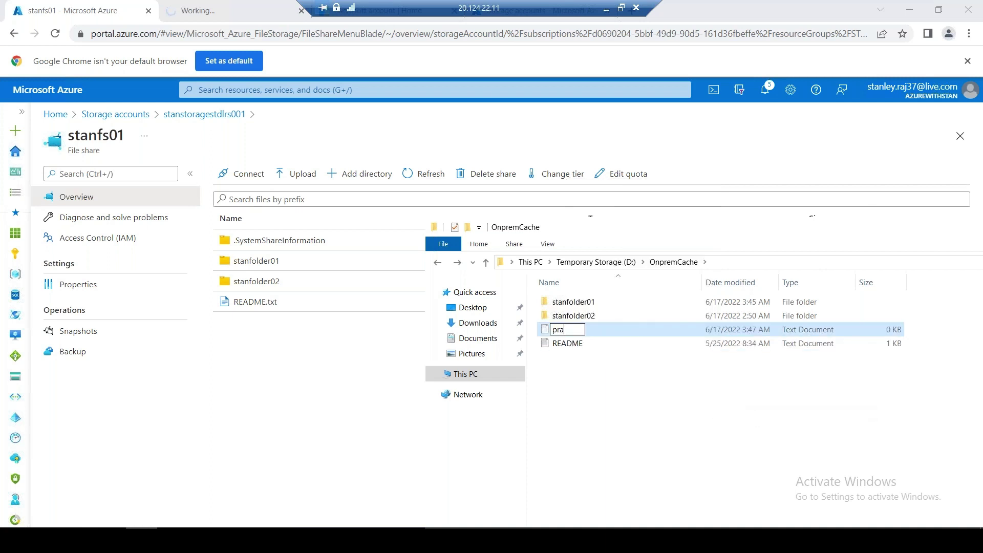
text(bhakar)
click(605, 406)
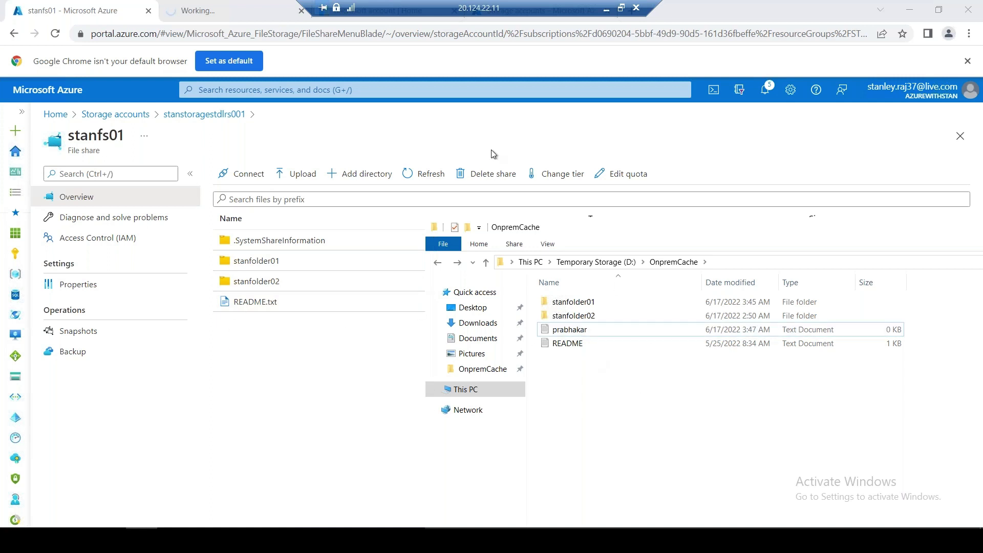
click(423, 173)
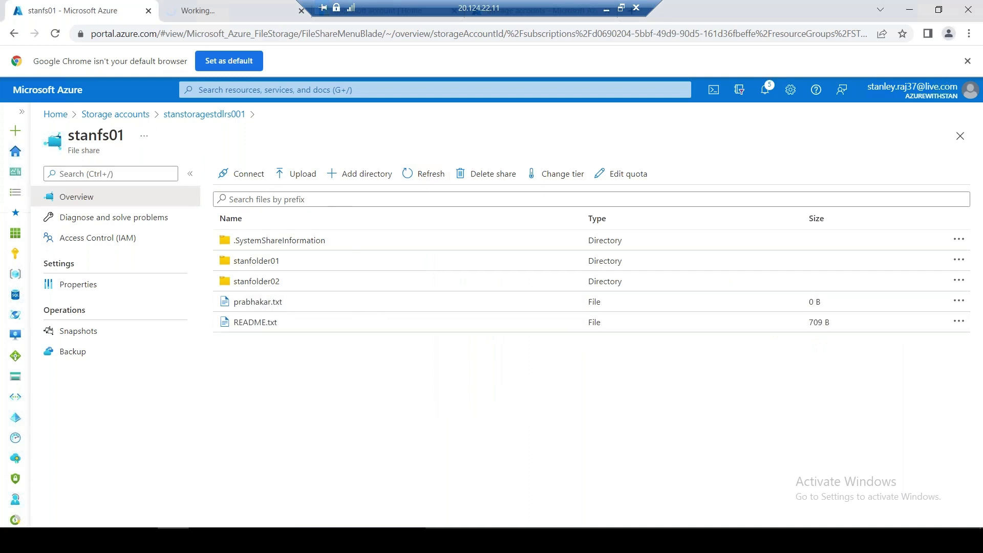
Open cloud stanfolder01, view New Text Document.txt properties, and dismiss the Upload files panel
click(274, 265)
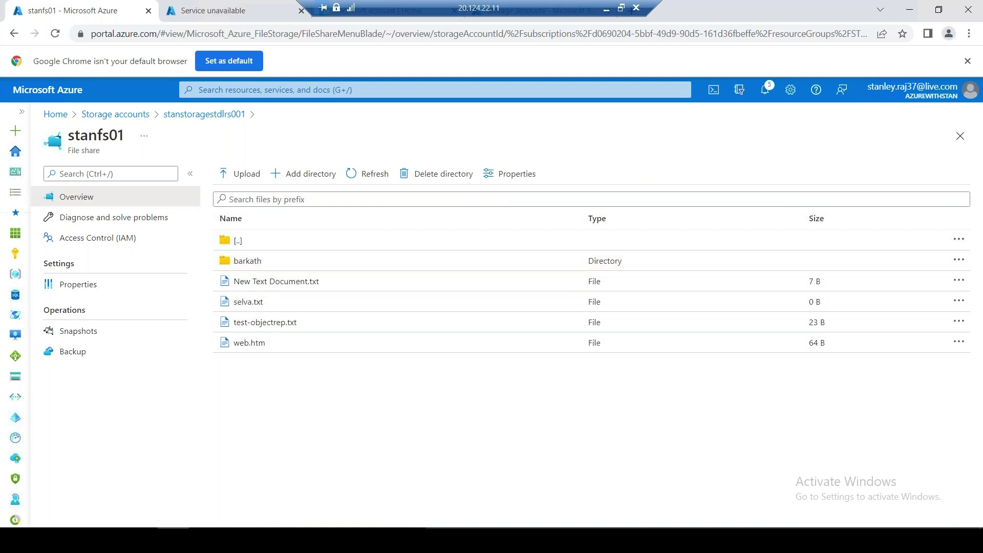
right_click(287, 281)
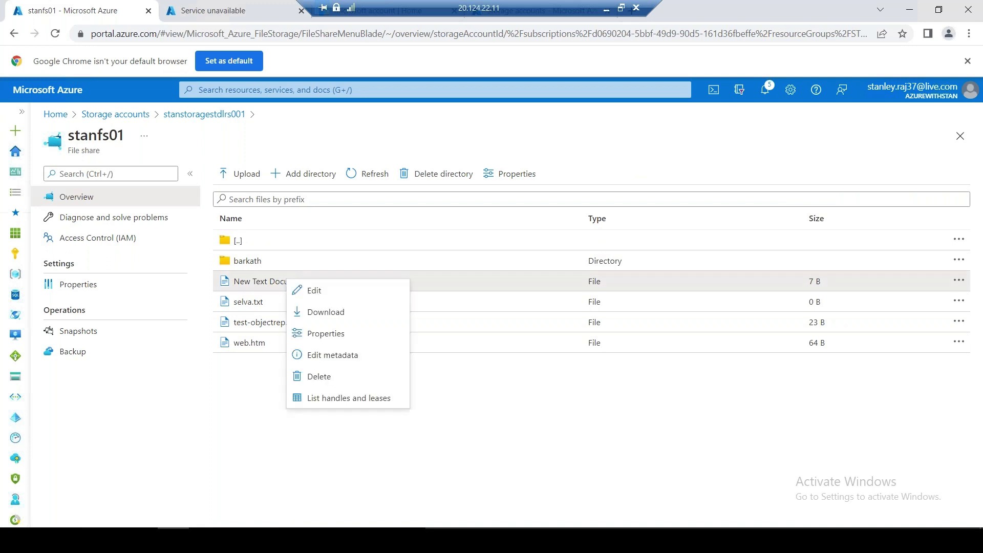
click(330, 334)
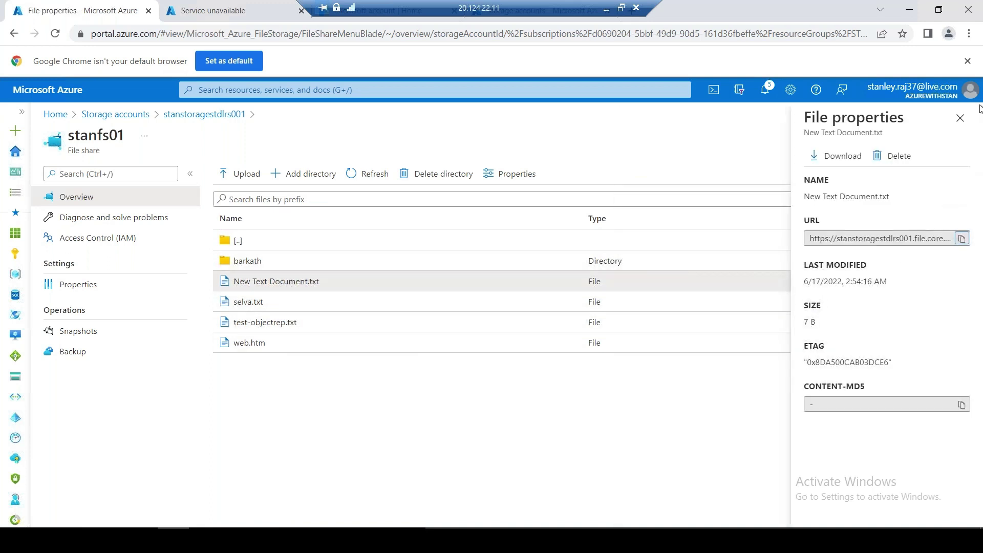
click(959, 118)
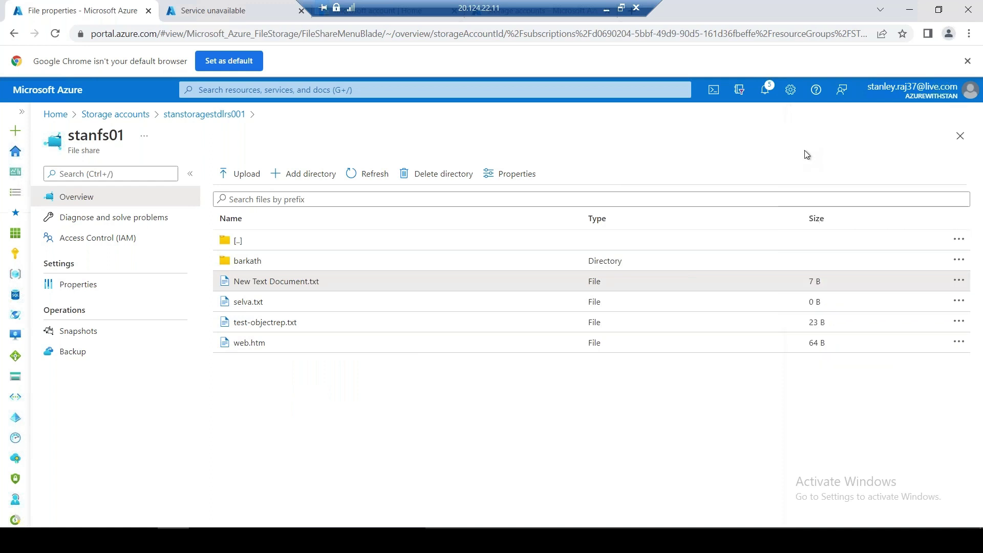
click(240, 181)
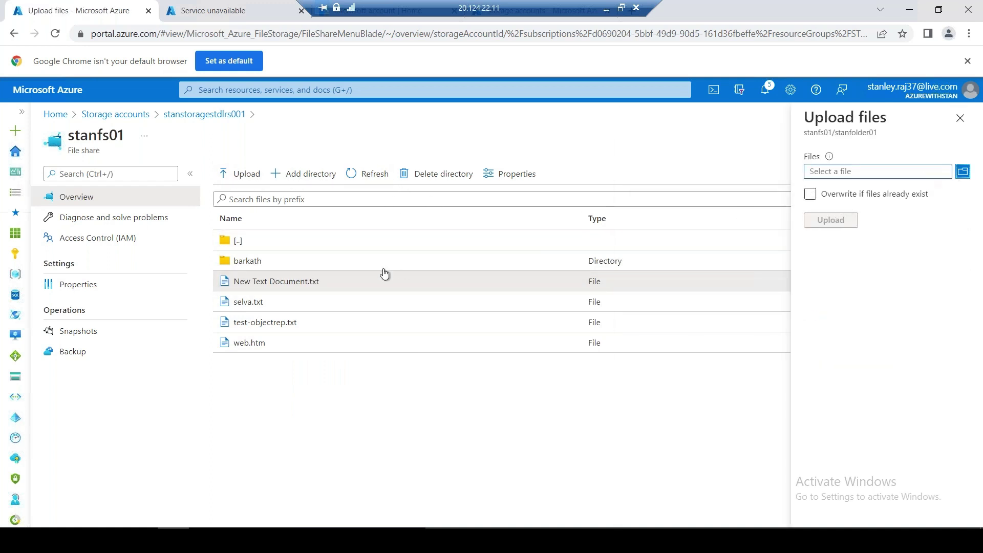
click(960, 118)
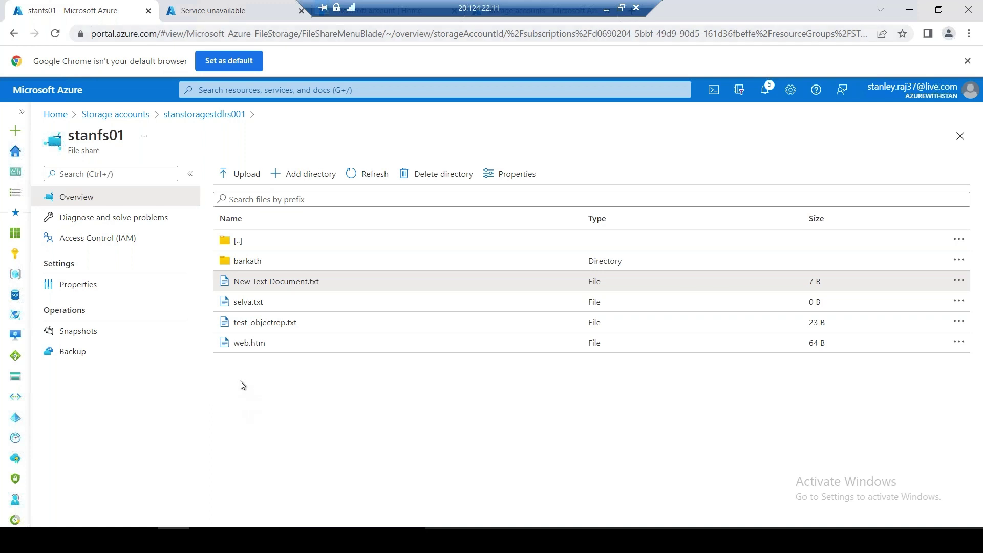
Add a Srini directory in cloud stanfolder01, then confirm local stanfolder01 doesn't show it yet
click(305, 176)
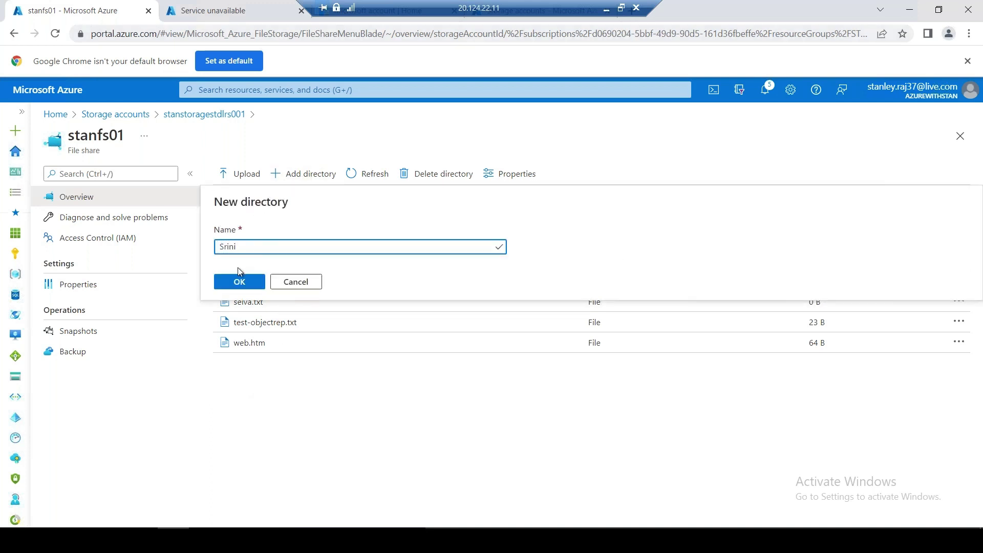
click(238, 286)
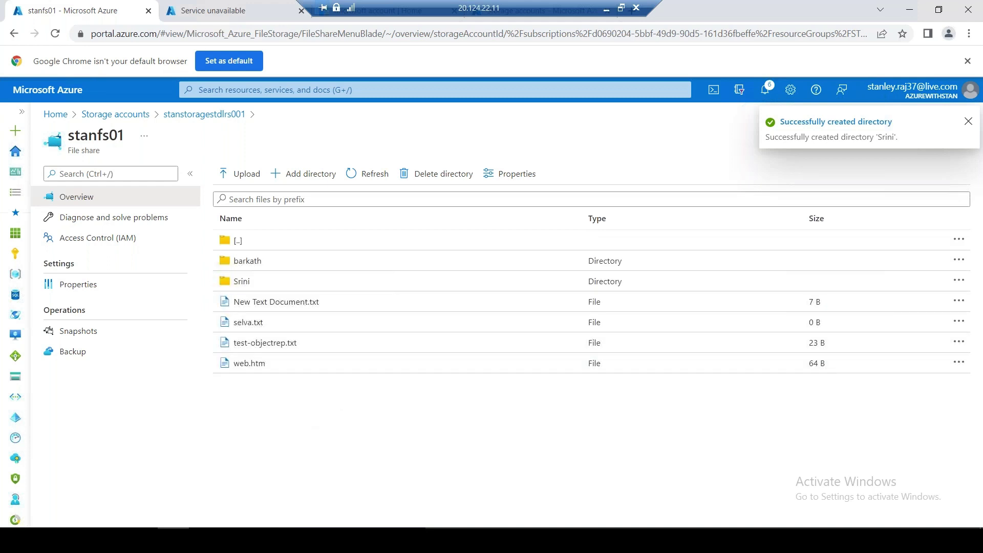
key(alt+Tab)
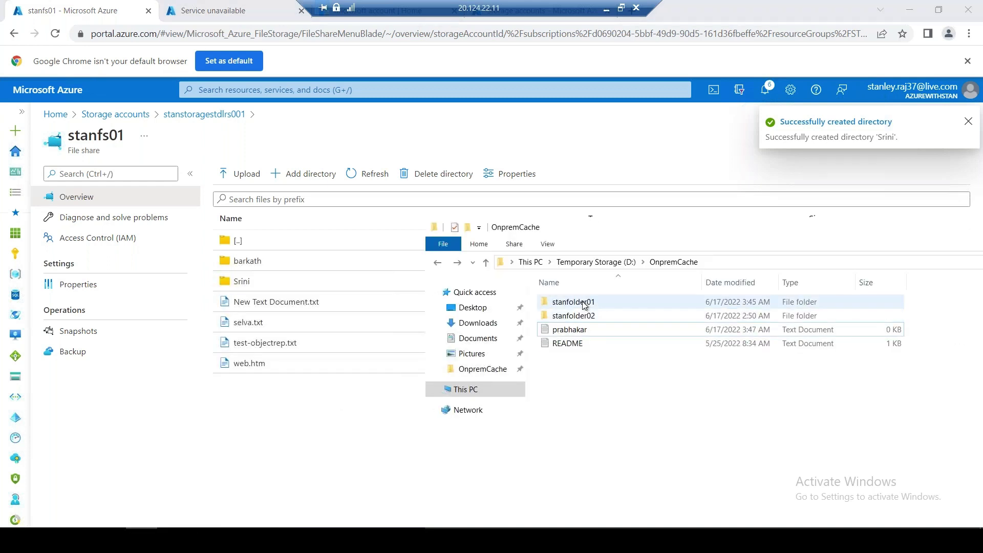
click(575, 302)
key(Return)
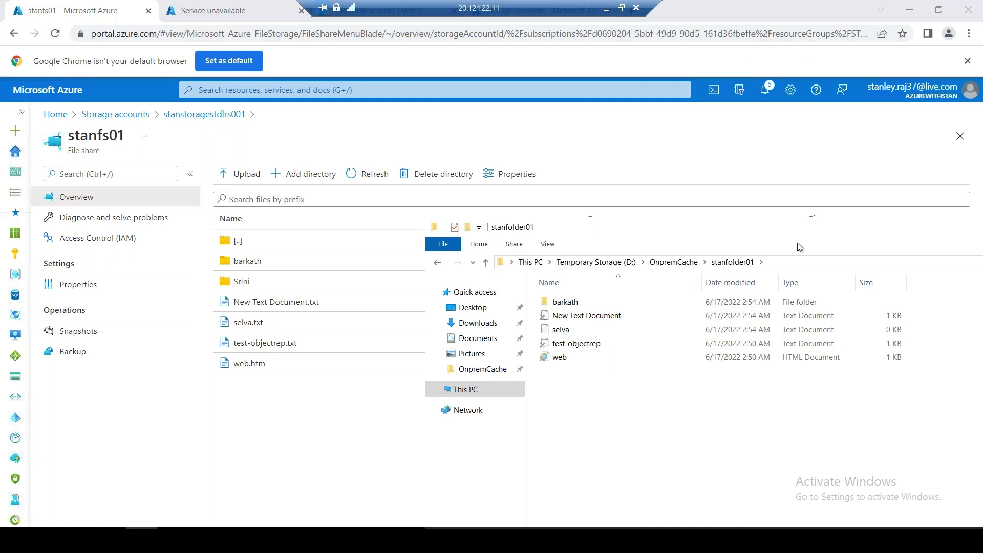
click(791, 262)
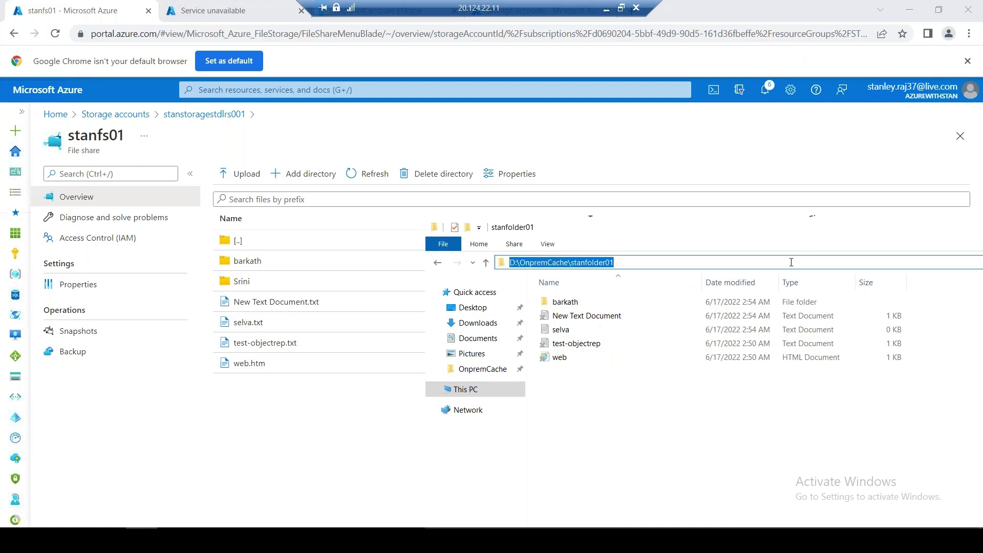
key(Escape)
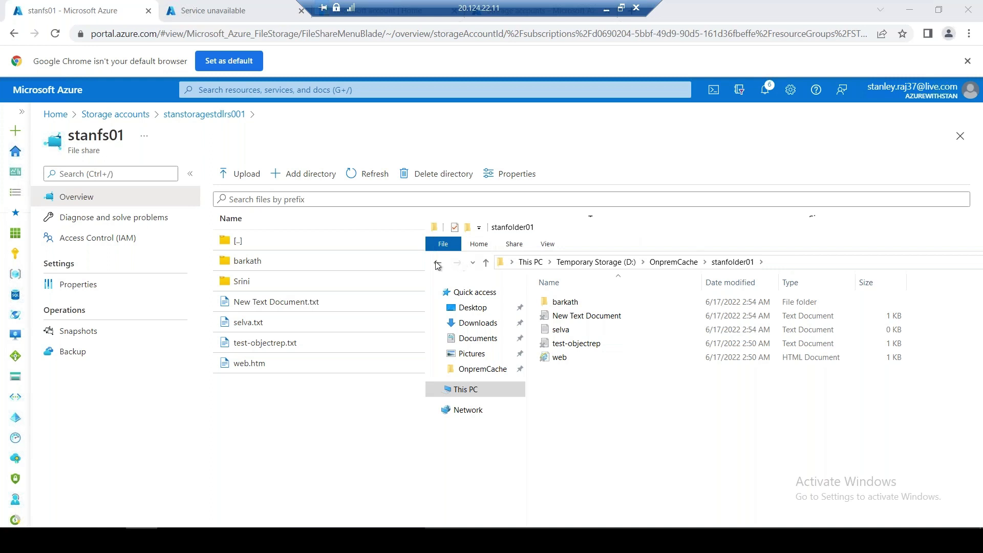
click(436, 262)
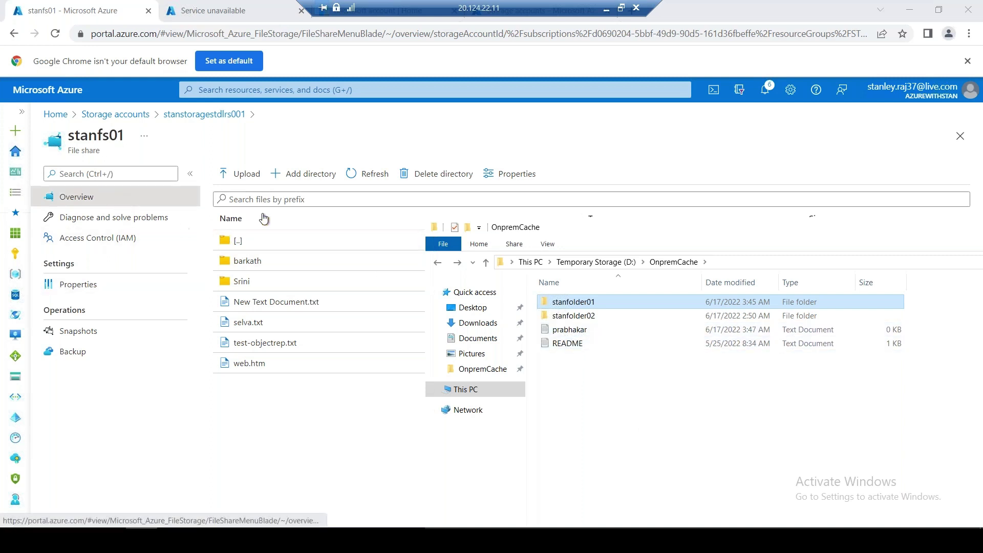
Return to the stanfs01 share root, then navigate Home > Storage Sync Services > azurefs2onprem > stanfs01sync
click(112, 203)
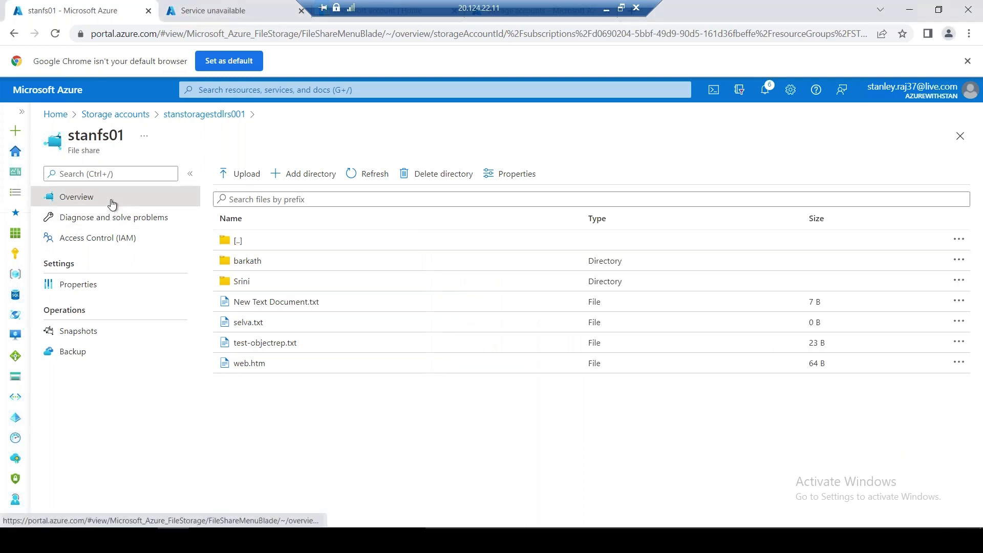
click(205, 114)
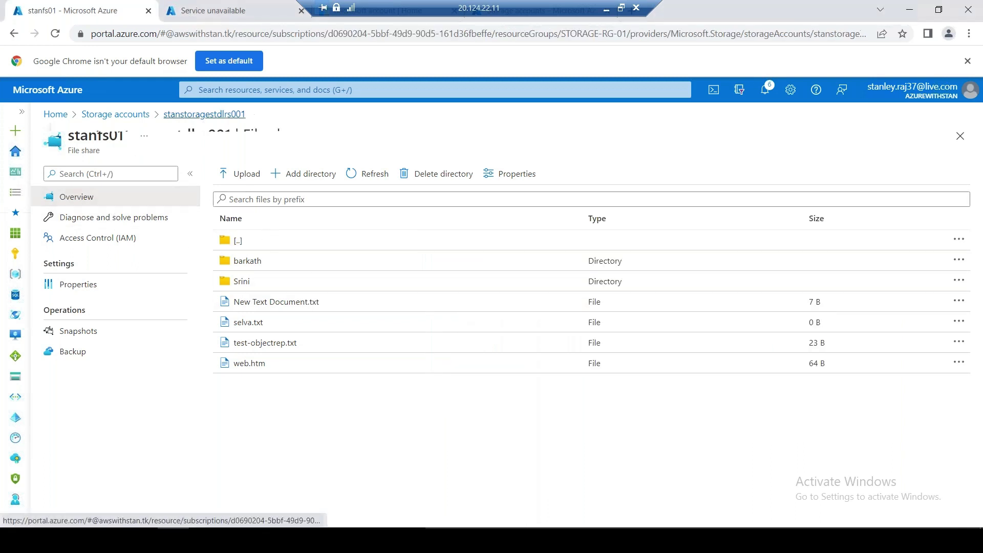
click(108, 308)
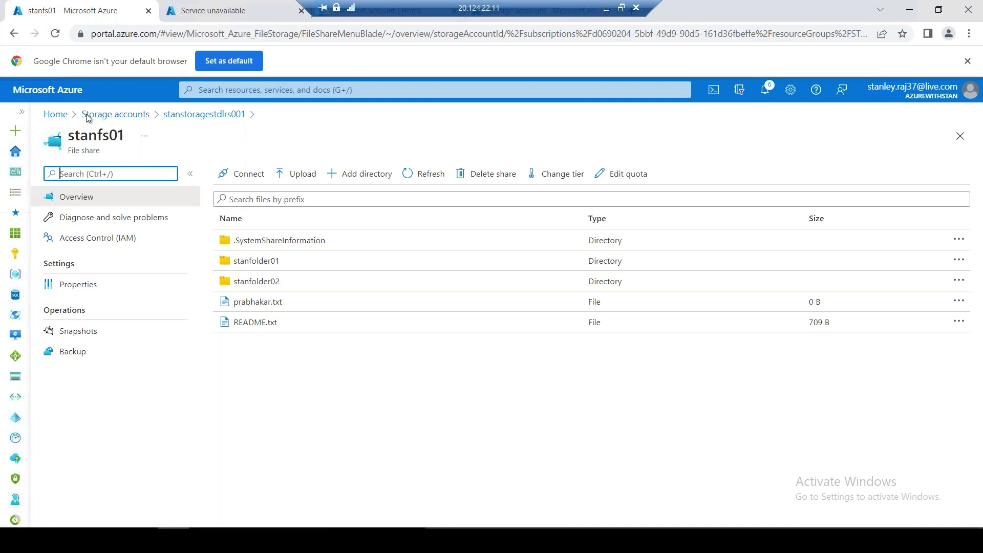
click(55, 115)
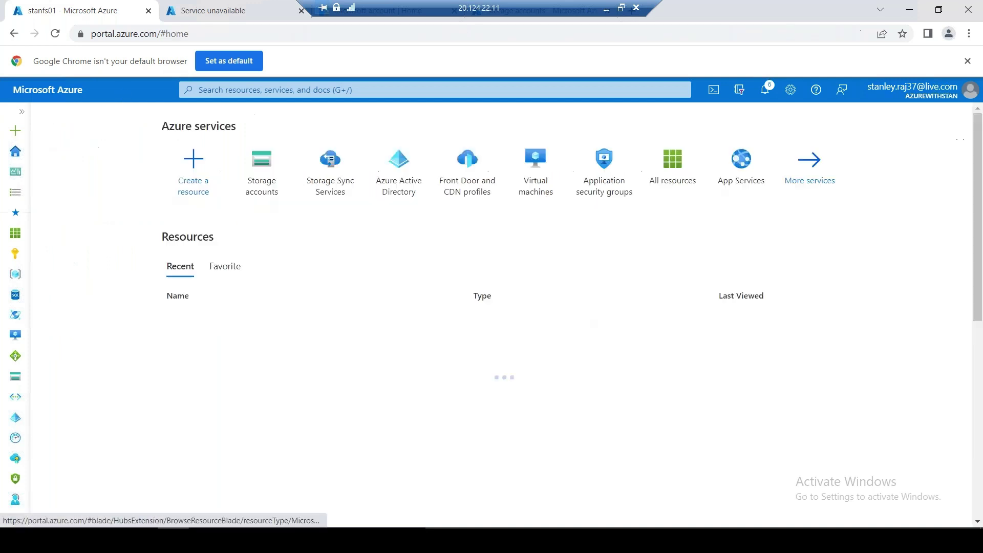
click(333, 181)
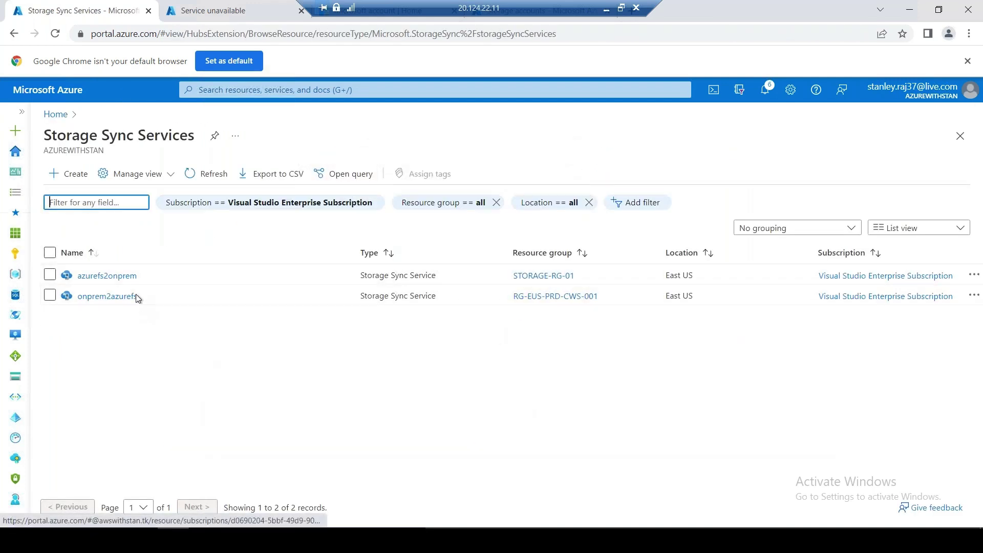
click(107, 276)
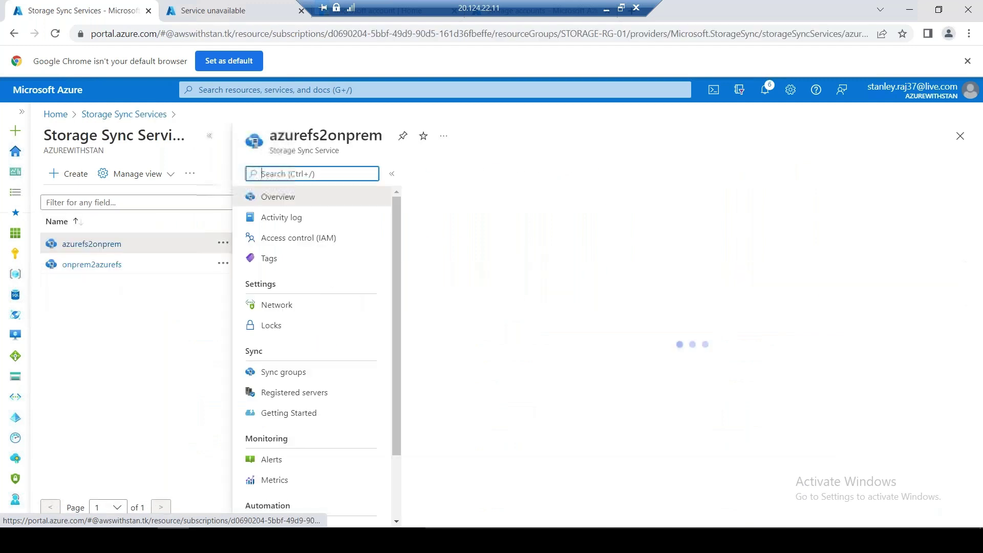
click(210, 136)
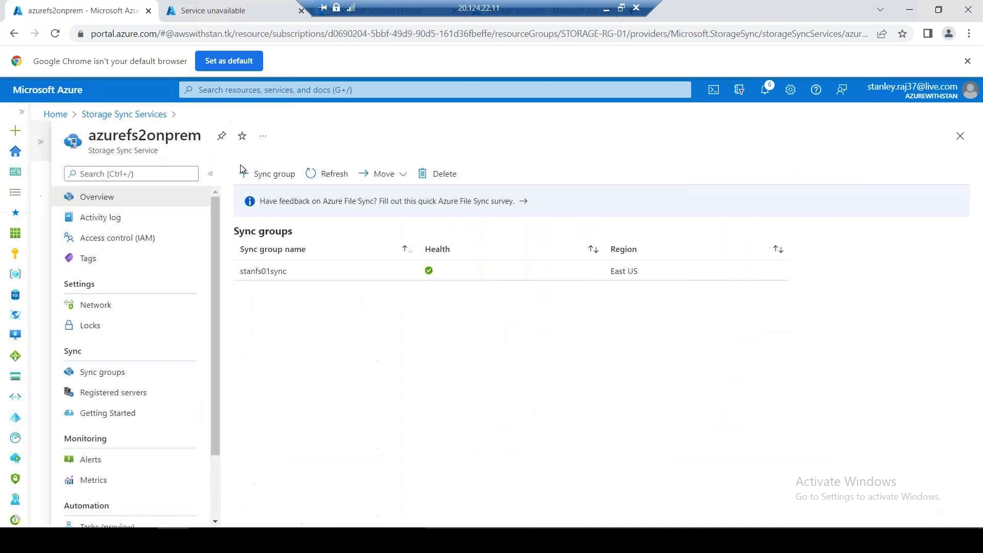
click(287, 271)
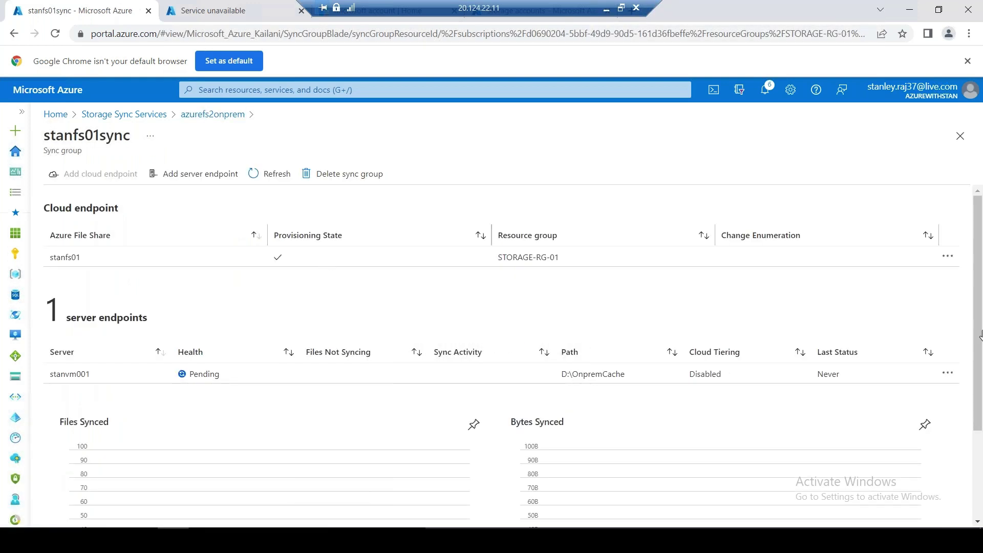
Open Properties for the stanvm001 server endpoint
drag(979, 340, 981, 486)
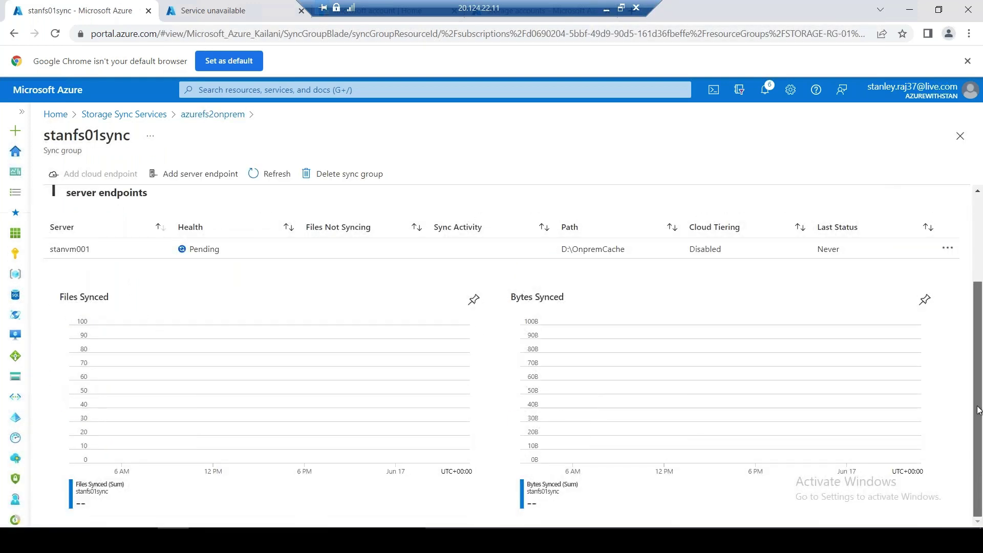
drag(979, 410, 958, 329)
click(948, 373)
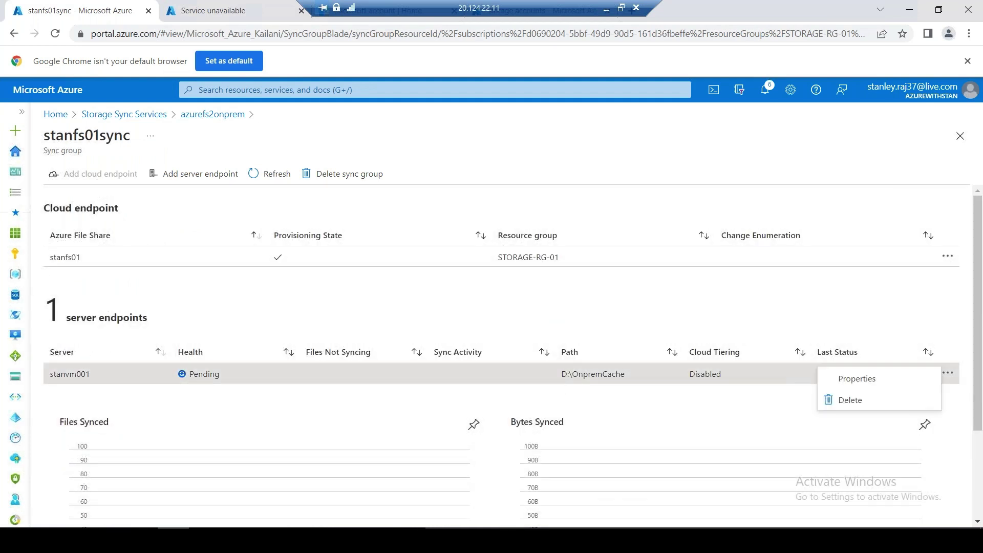
click(899, 380)
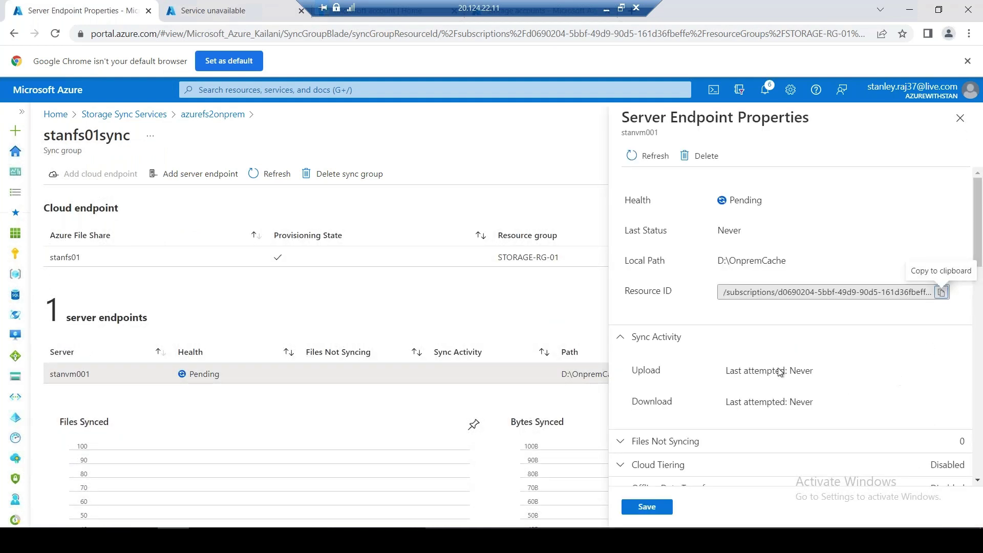
Review the endpoint properties, expanding the Files Not Syncing and Cloud Tiering sections
drag(979, 274, 976, 504)
drag(981, 307, 977, 461)
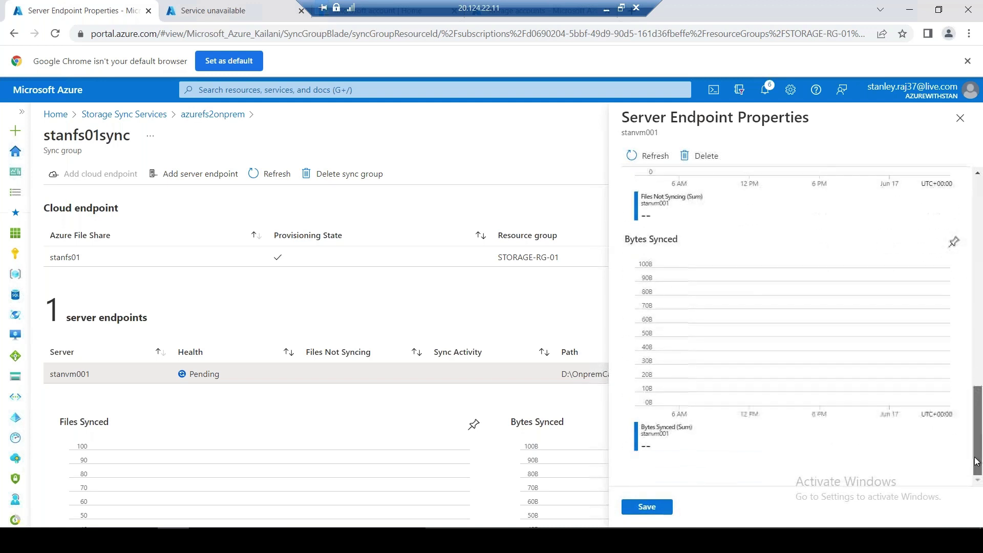
scroll(723, 365, up, 13)
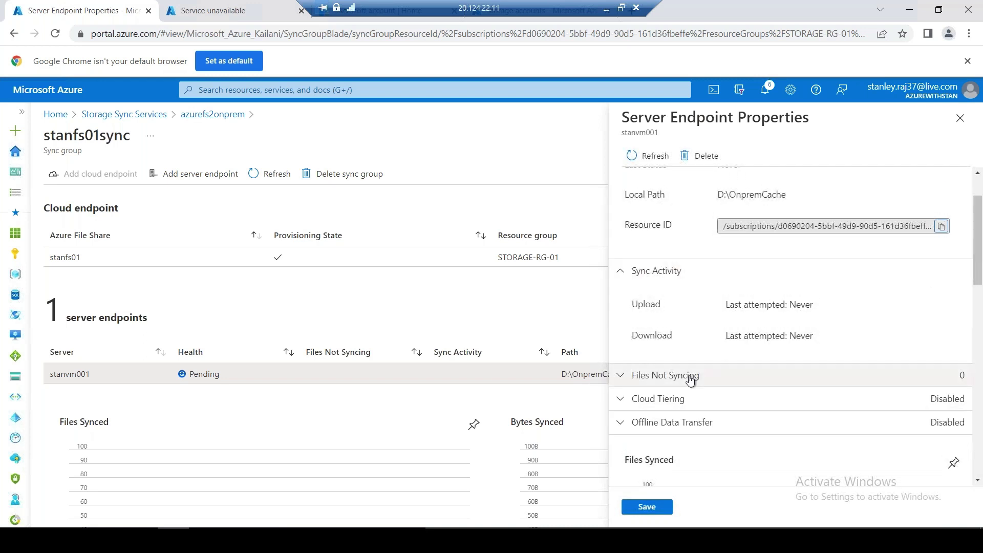
click(690, 378)
click(687, 379)
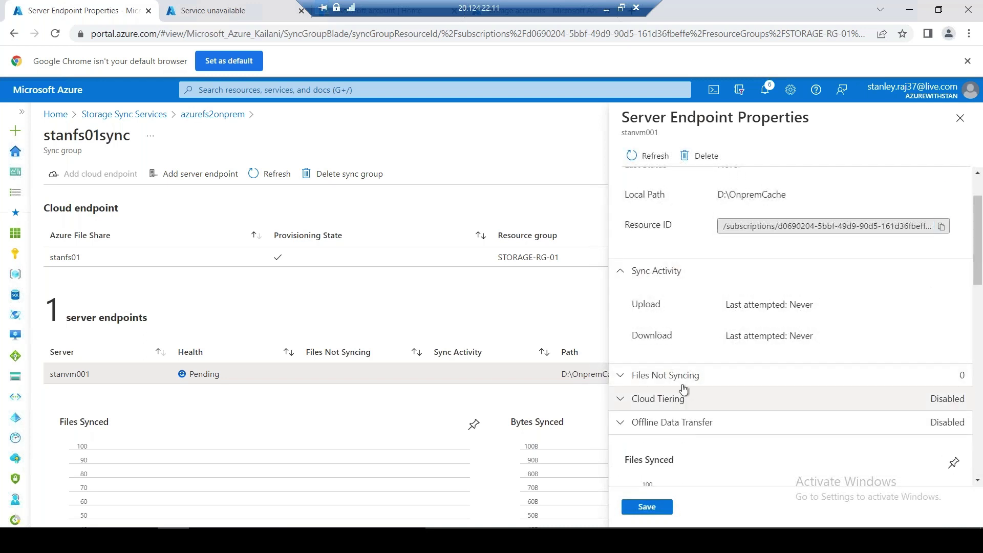
click(687, 402)
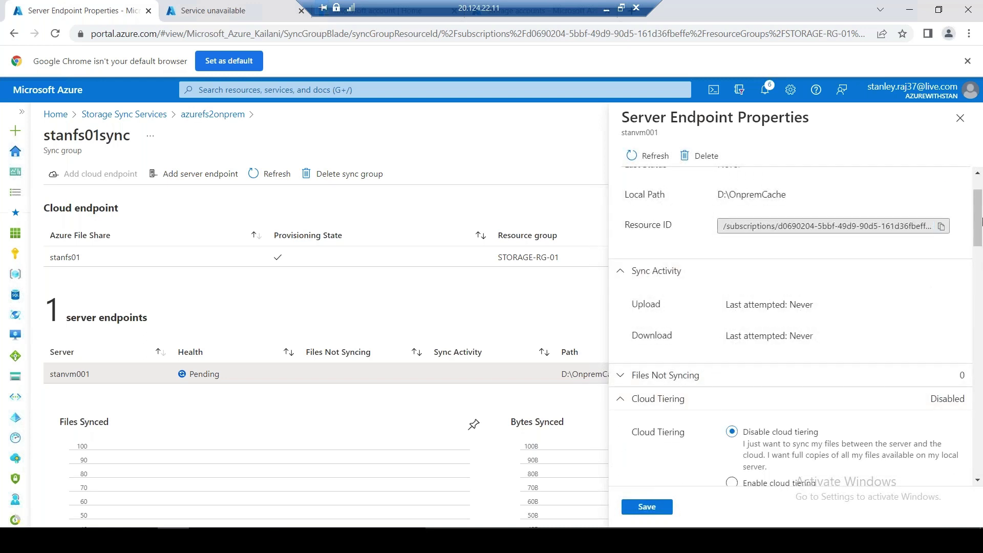
drag(976, 225, 979, 333)
scroll(890, 343, down, 3)
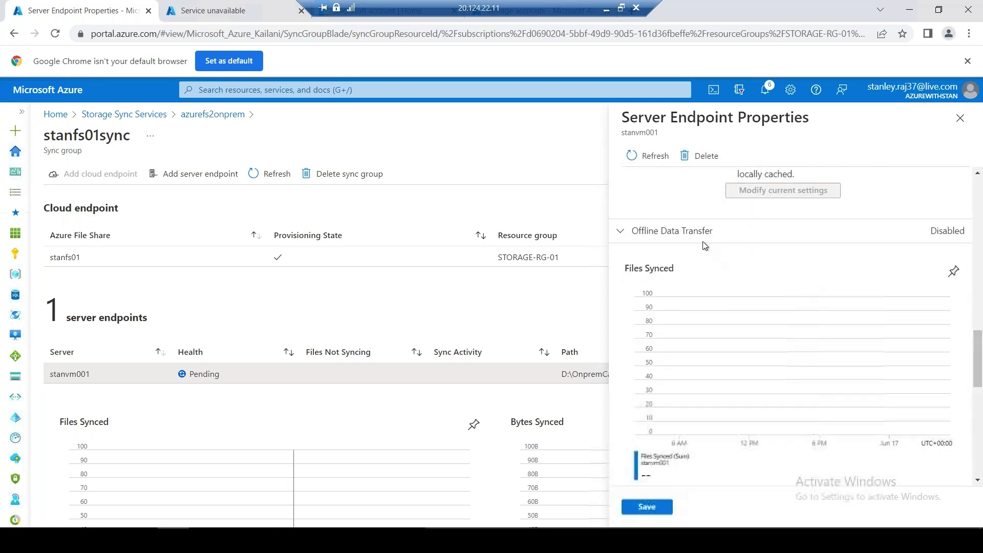
Expand Offline Data Transfer, check the Pending health status, and close the properties panel
click(702, 239)
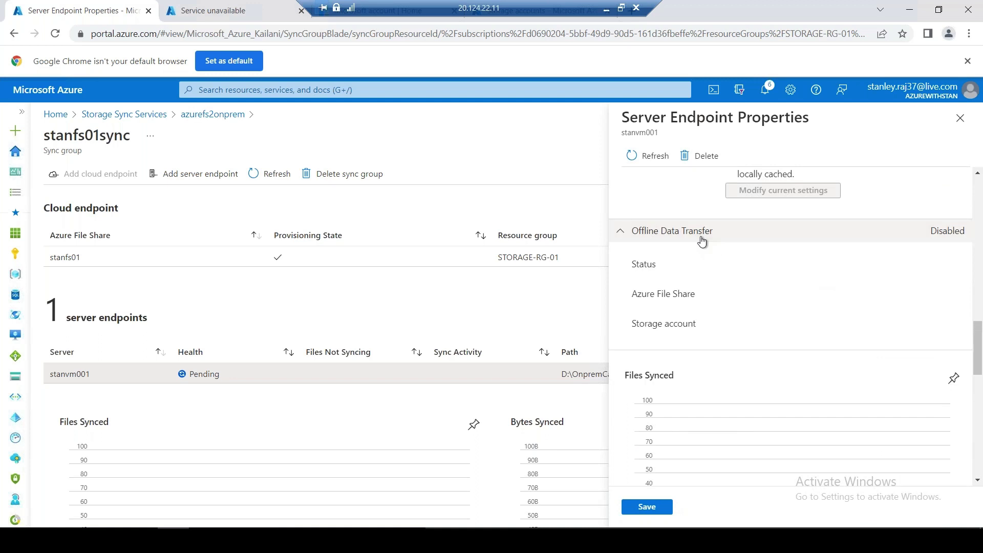
drag(980, 365, 981, 491)
drag(982, 381, 982, 169)
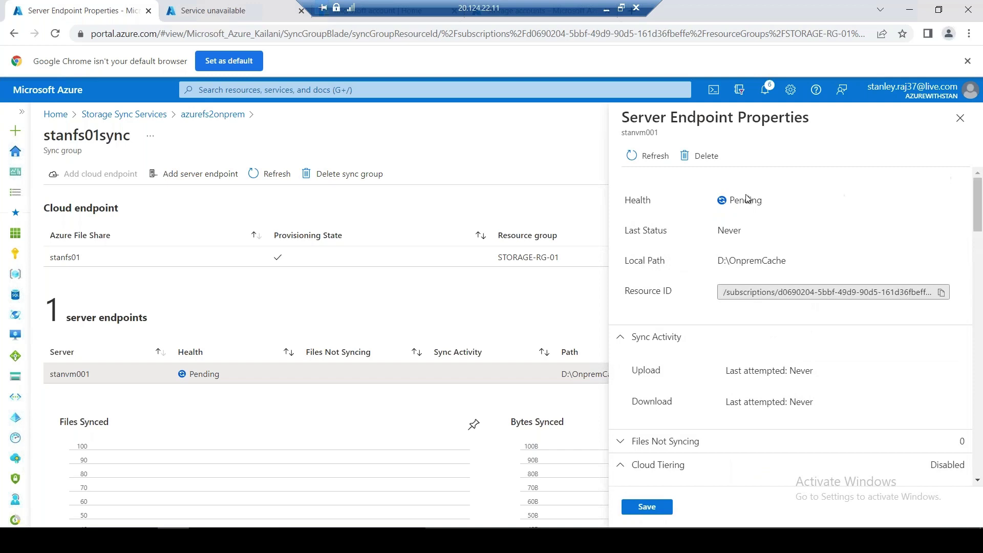
drag(711, 205, 763, 201)
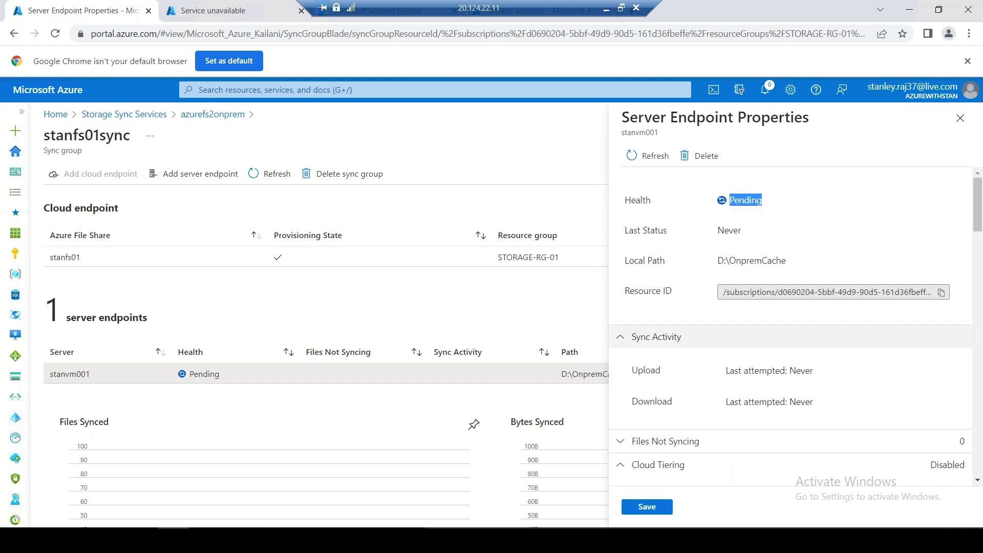
scroll(823, 369, down, 15)
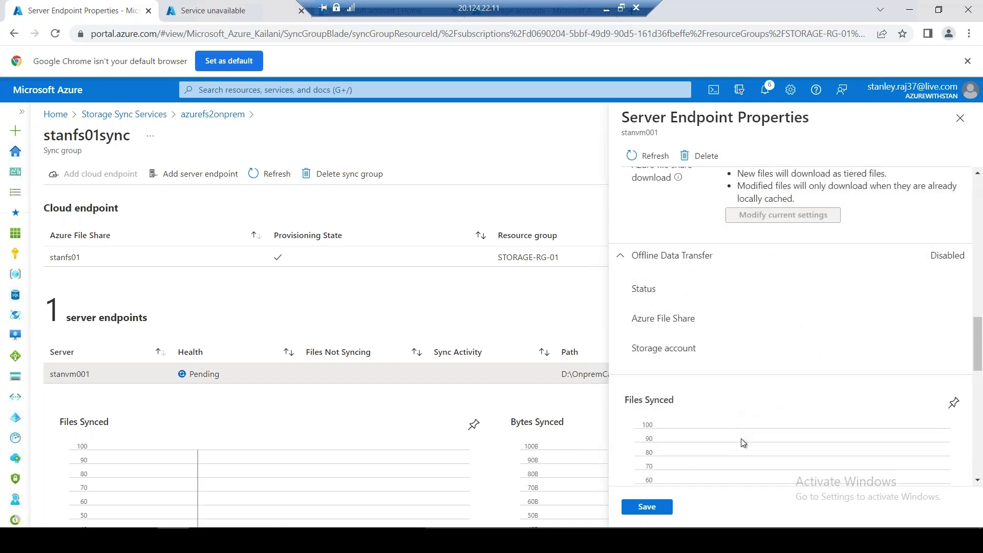
scroll(758, 362, up, 3)
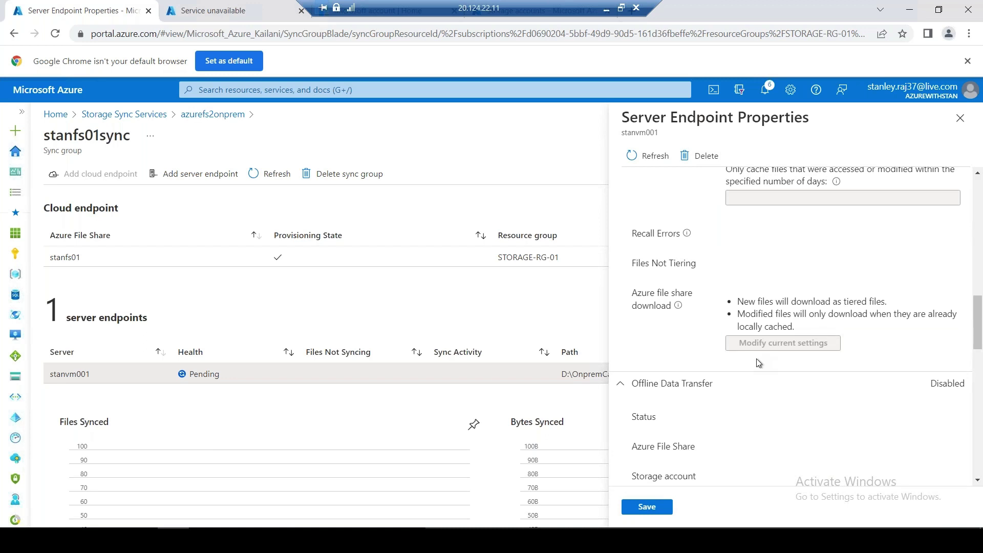
scroll(768, 372, down, 3)
scroll(768, 361, up, 4)
scroll(871, 292, down, 10)
click(960, 118)
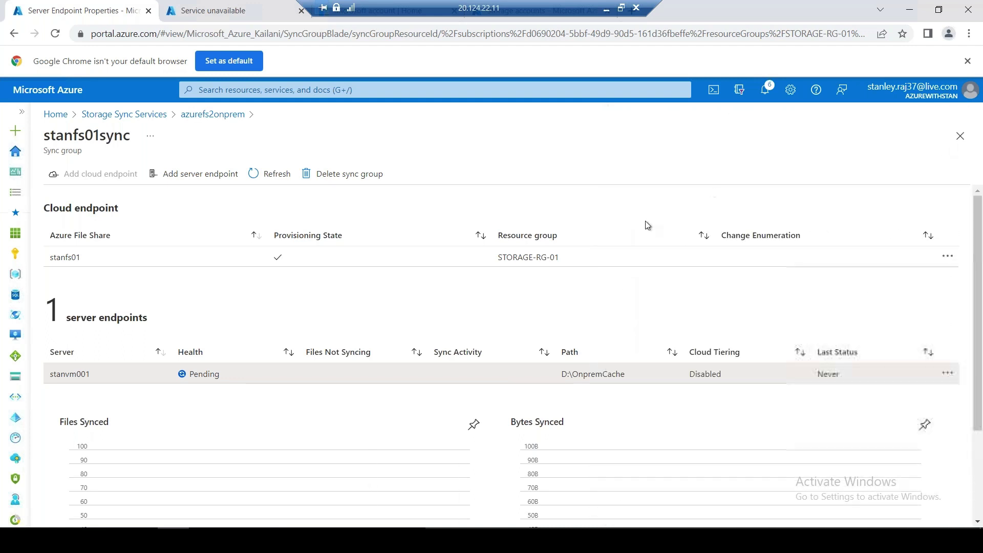
click(947, 256)
click(873, 272)
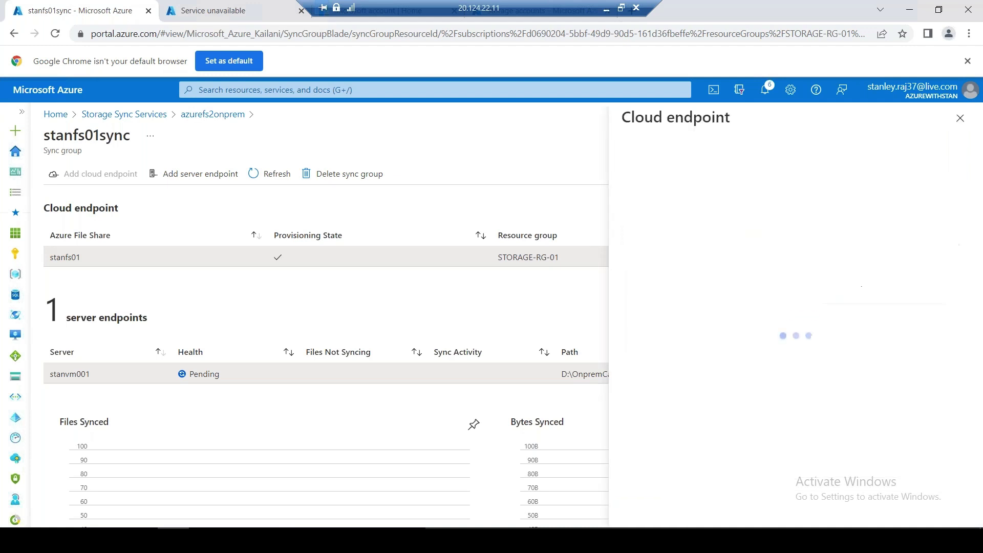
scroll(853, 287, down, 6)
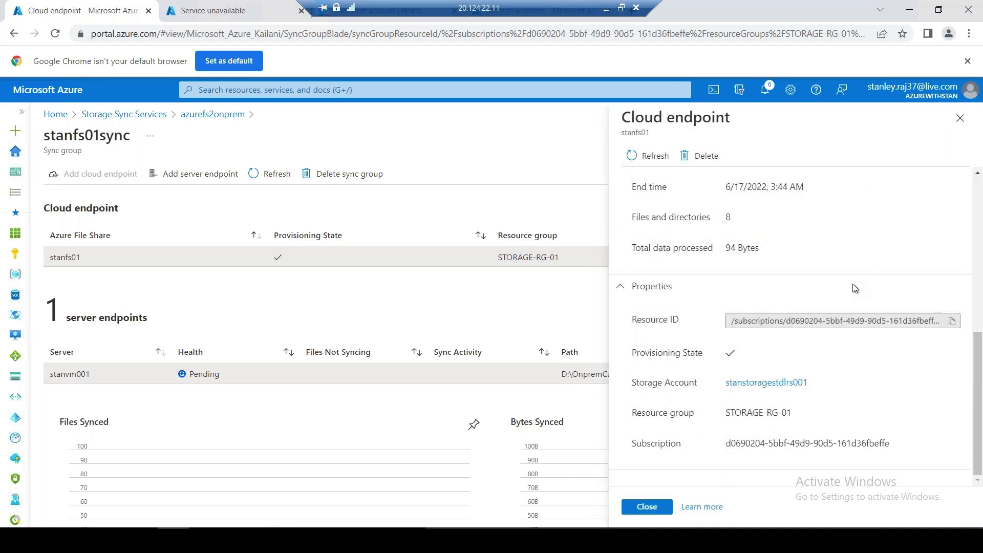
click(959, 119)
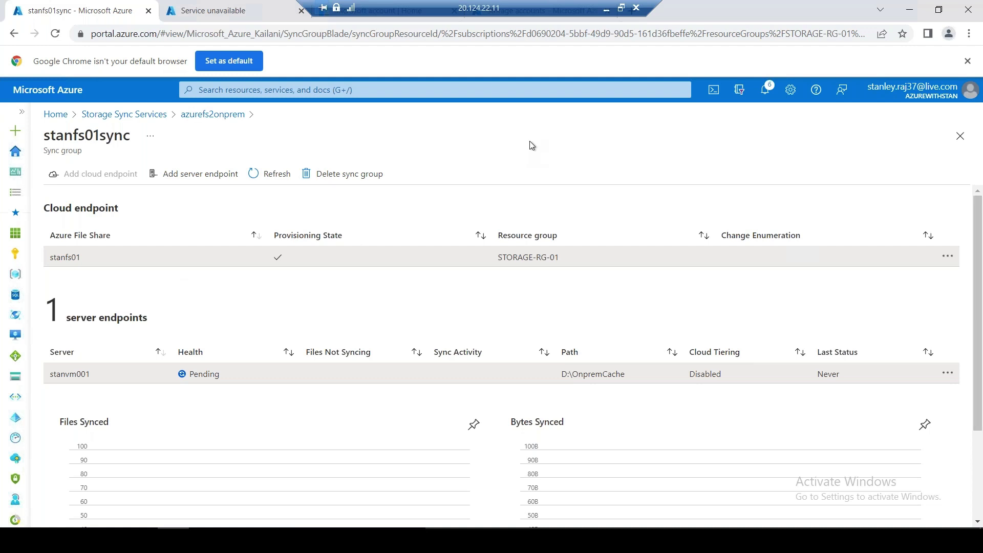
click(606, 9)
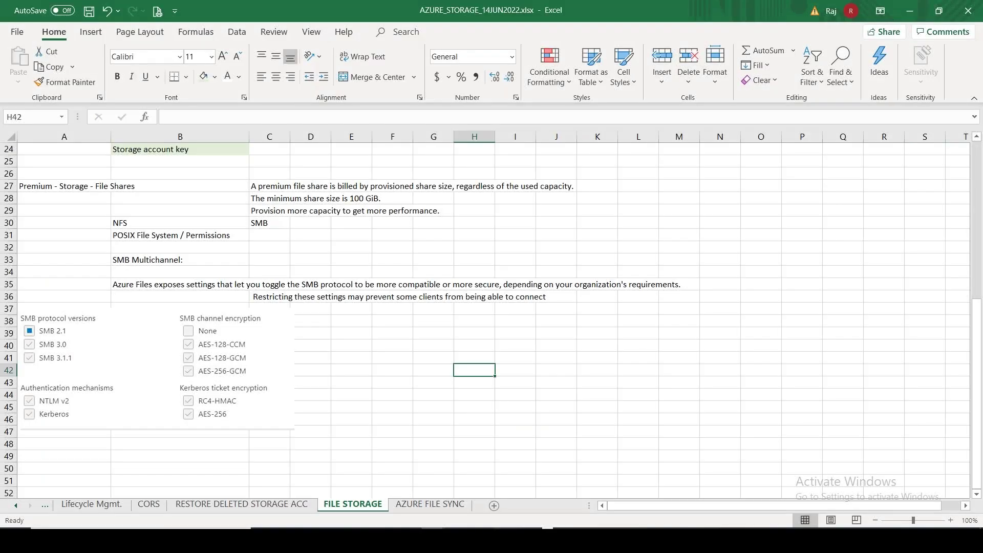
click(500, 539)
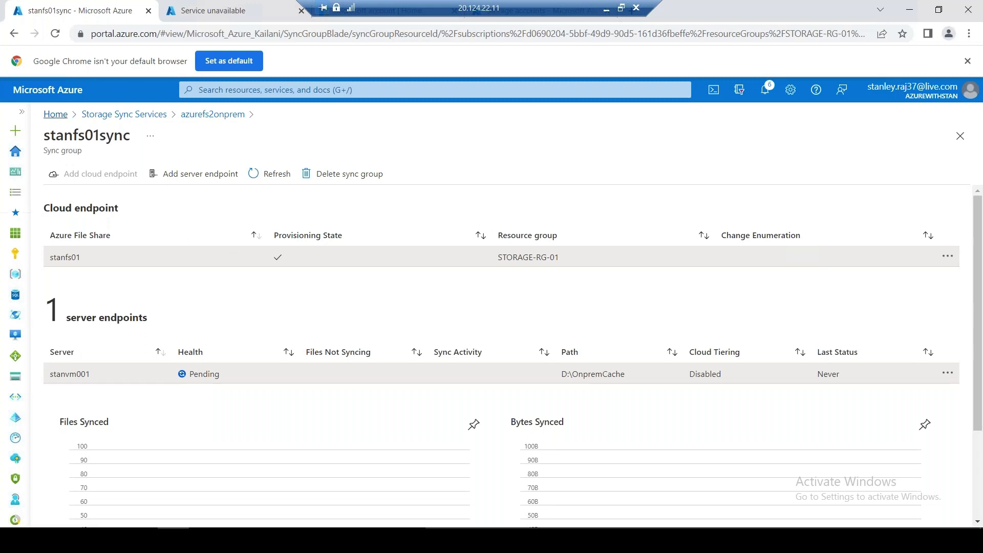
Browse stanstoragestdlrs001's Storage browser blob containers and open stgcontainer001, listing Coffee.png and web.htm
click(55, 115)
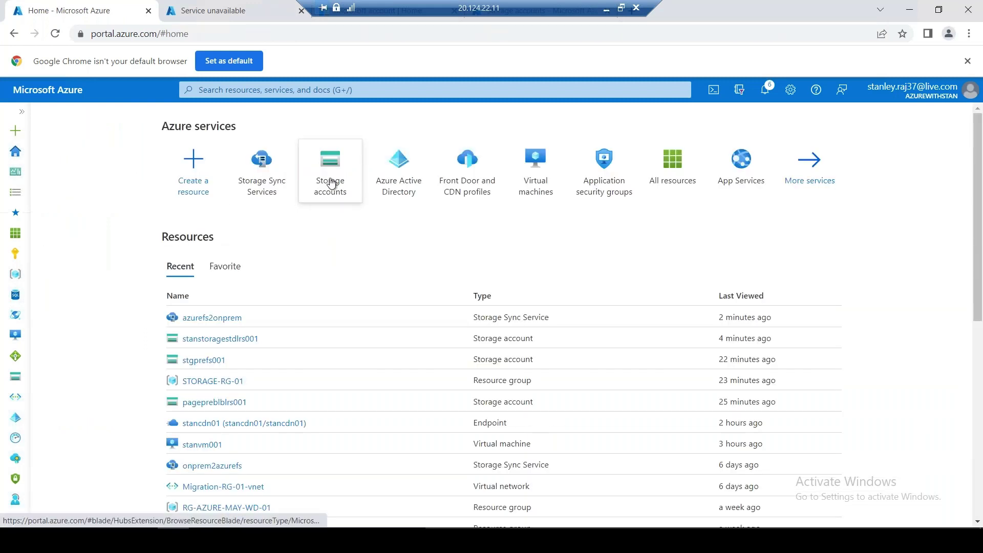
click(331, 183)
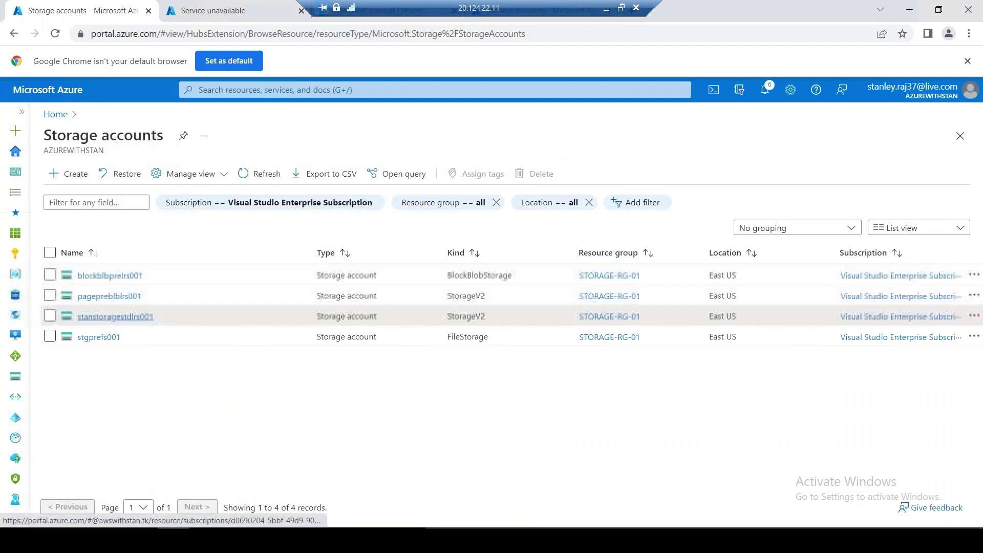
click(115, 316)
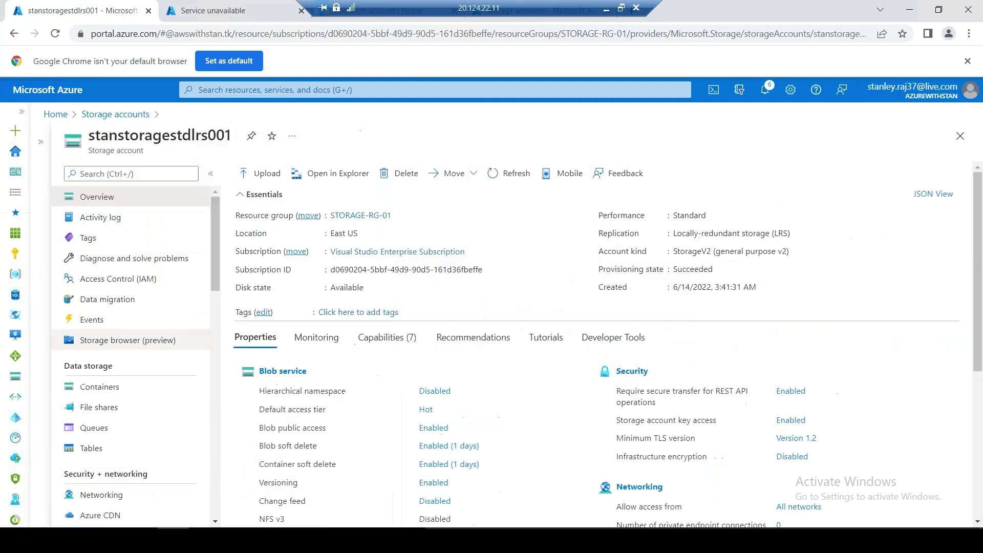
click(158, 343)
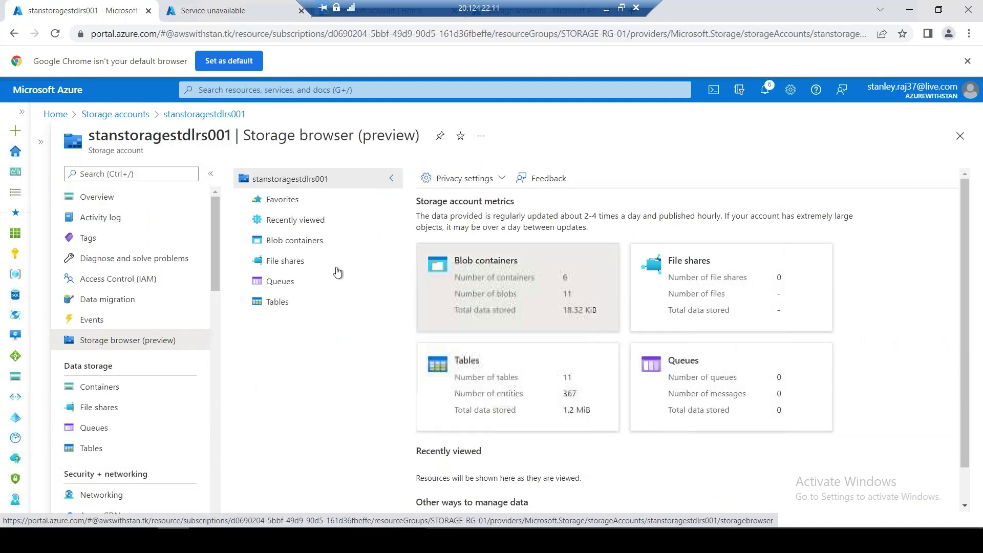
click(289, 242)
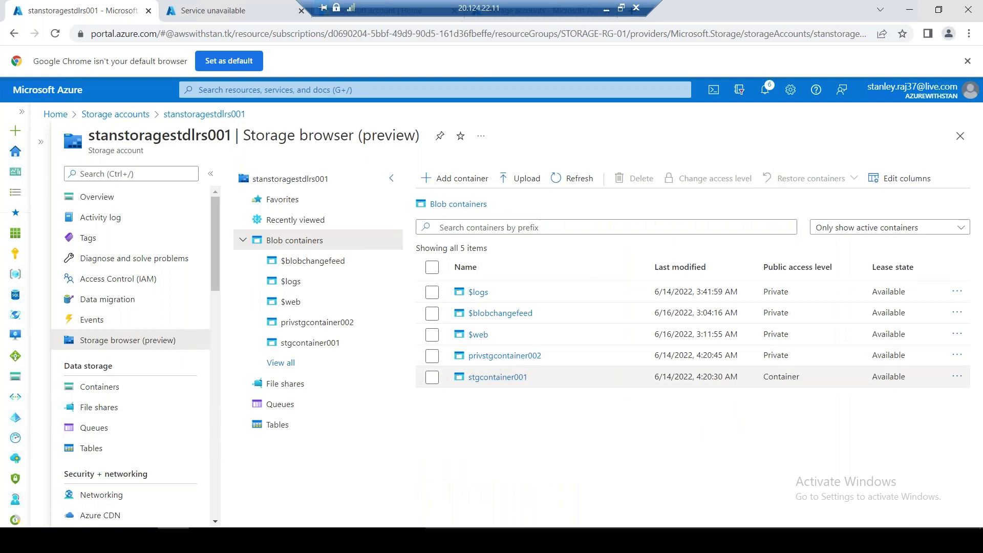
click(496, 376)
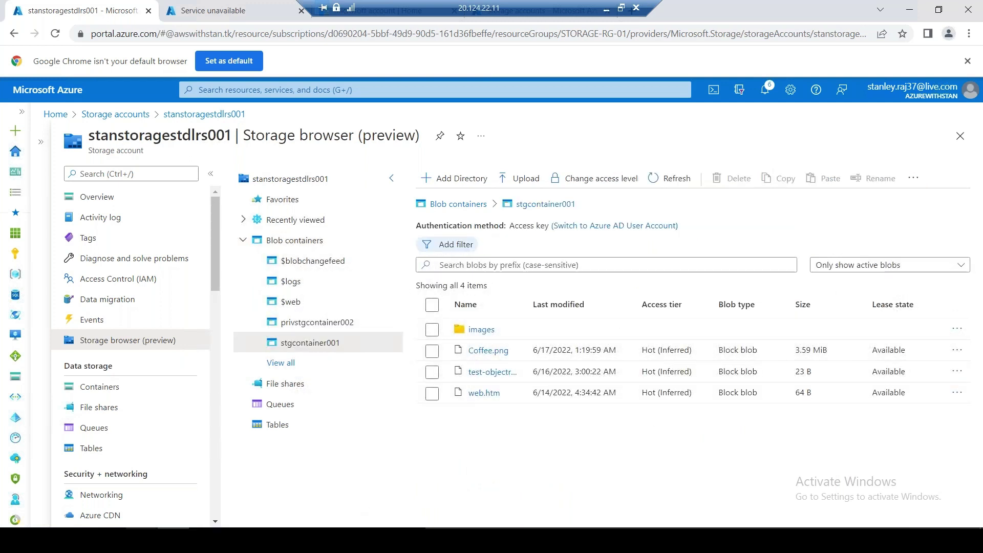
Bring the D:\OnpremCache File Explorer window to the front and select README.txt
key(alt+Tab)
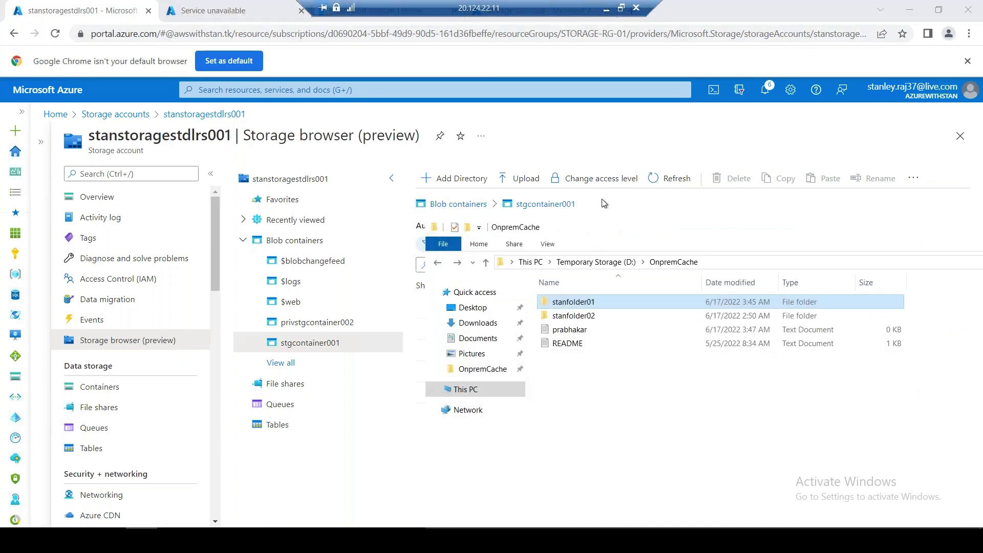
key(alt+Tab)
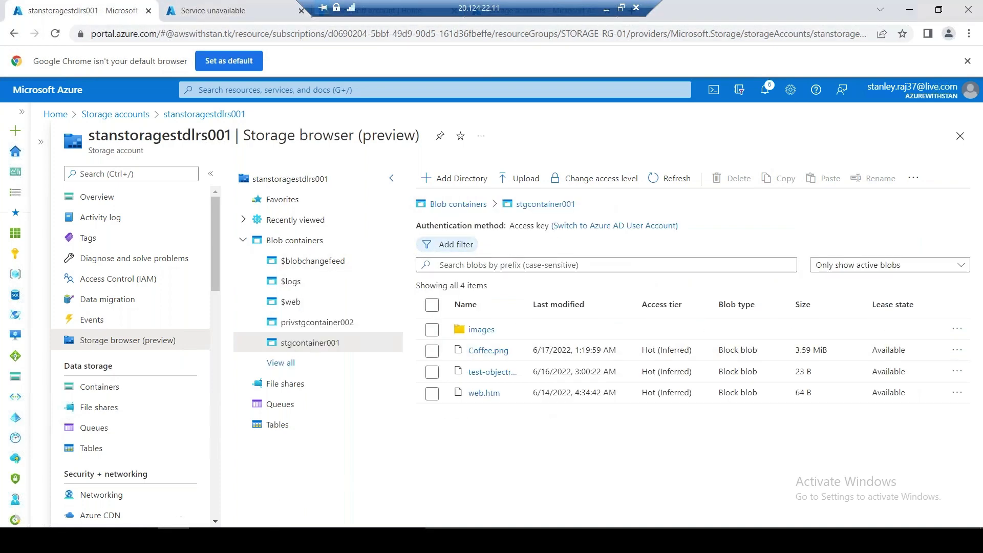
key(alt+Tab)
drag(582, 343, 586, 363)
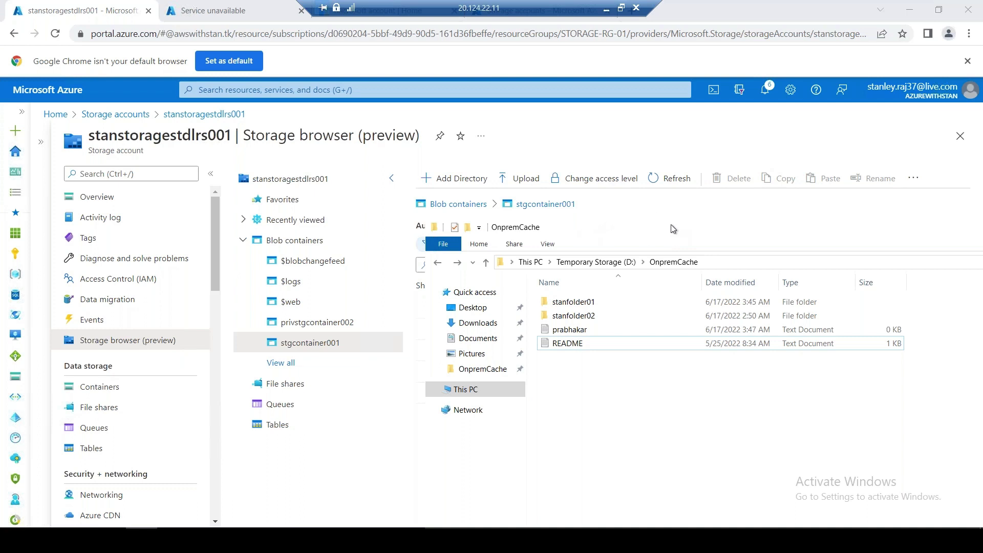
drag(545, 234, 428, 236)
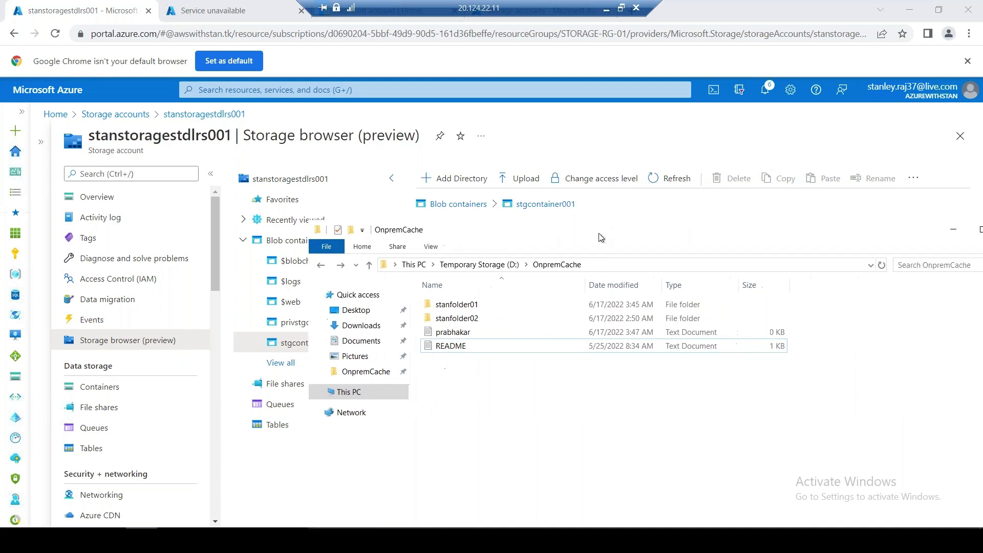
double_click(478, 231)
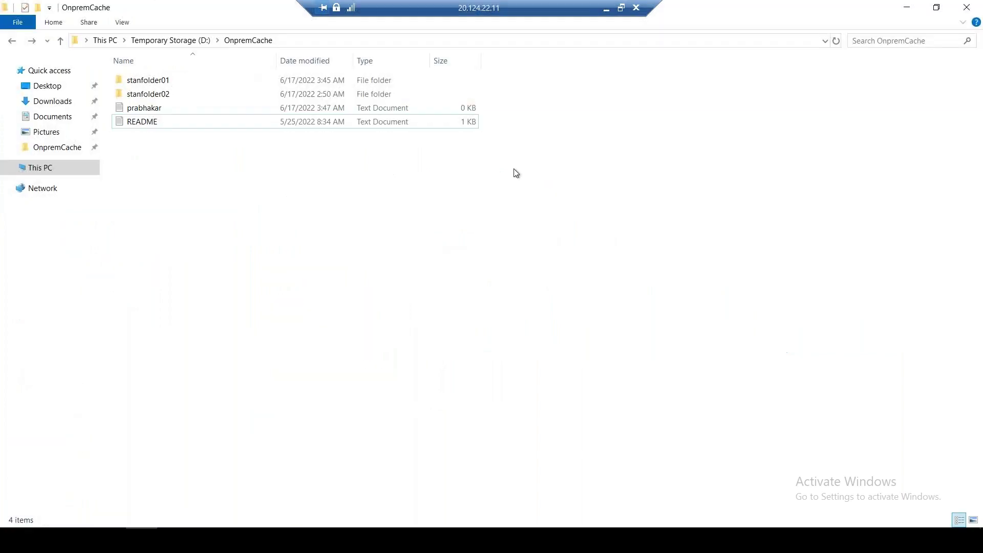
double_click(235, 15)
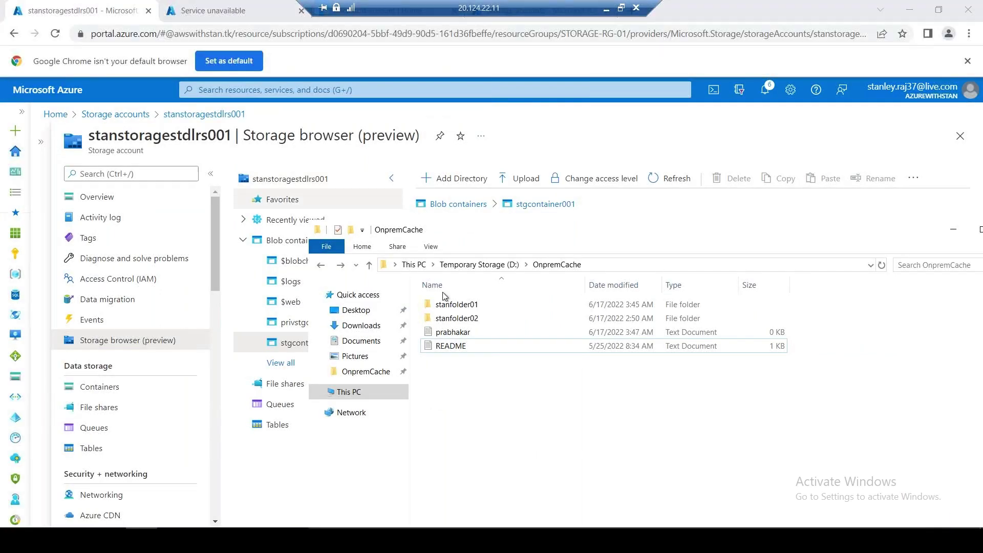
Place the folder beside the browser, drop README.txt onto it, and return to the stanstoragestdlrs001 tab
drag(498, 236, 822, 206)
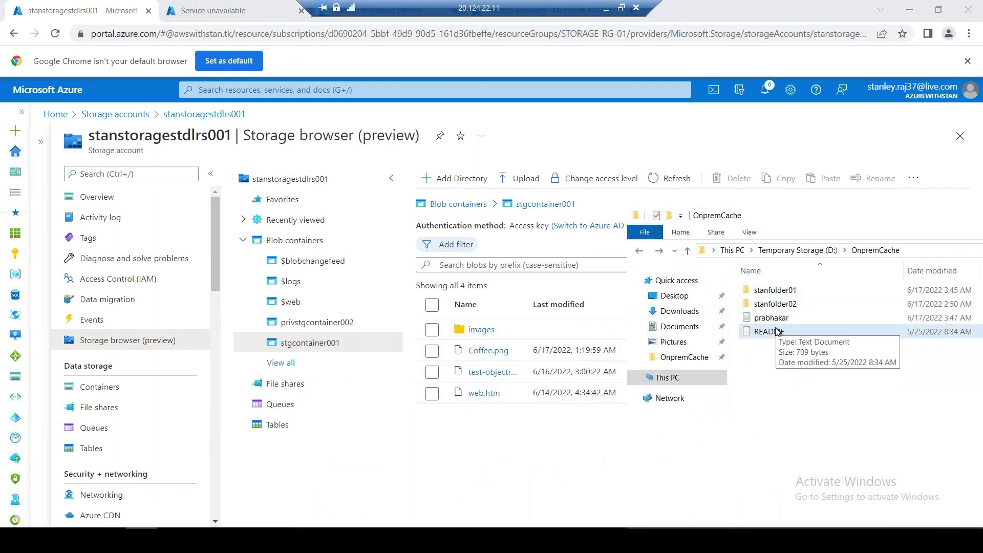
click(769, 331)
drag(769, 331, 489, 438)
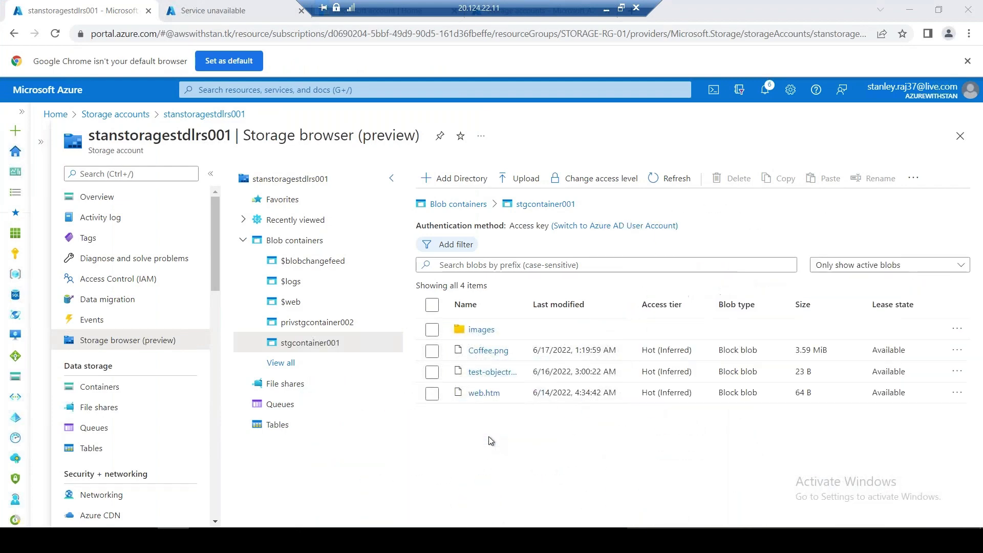
click(90, 11)
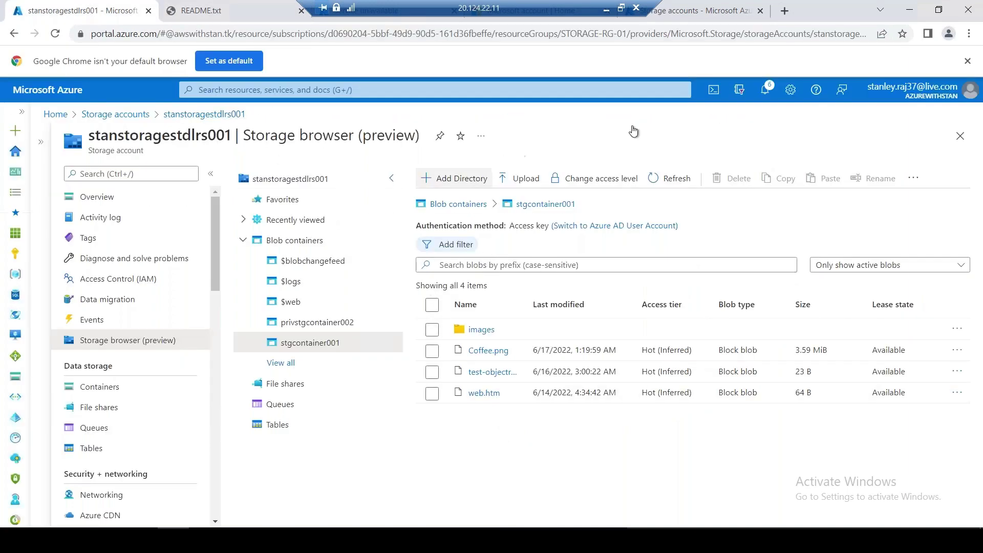
Refresh the stgcontainer001 blob list, then go to stanstoragestdlrs001's Overview page
click(674, 178)
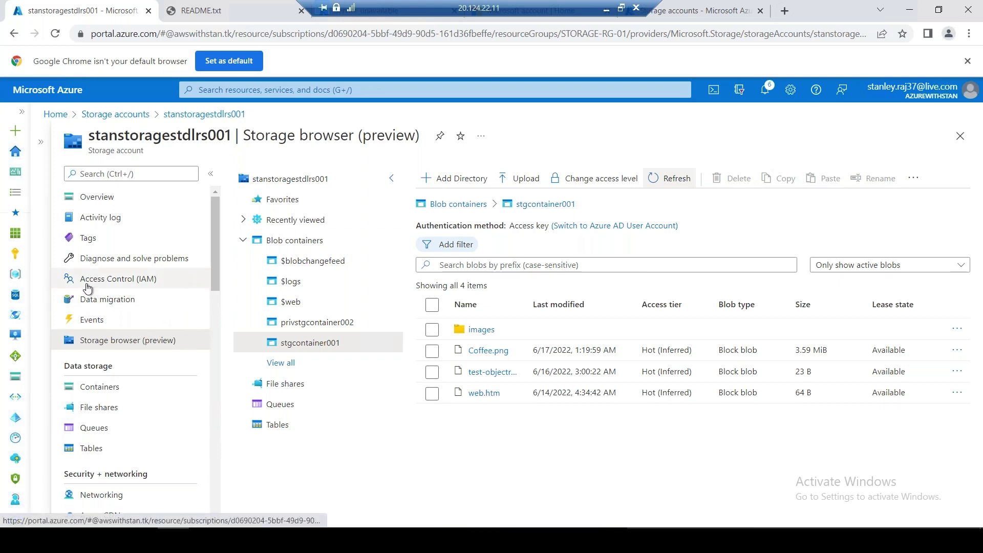
click(123, 200)
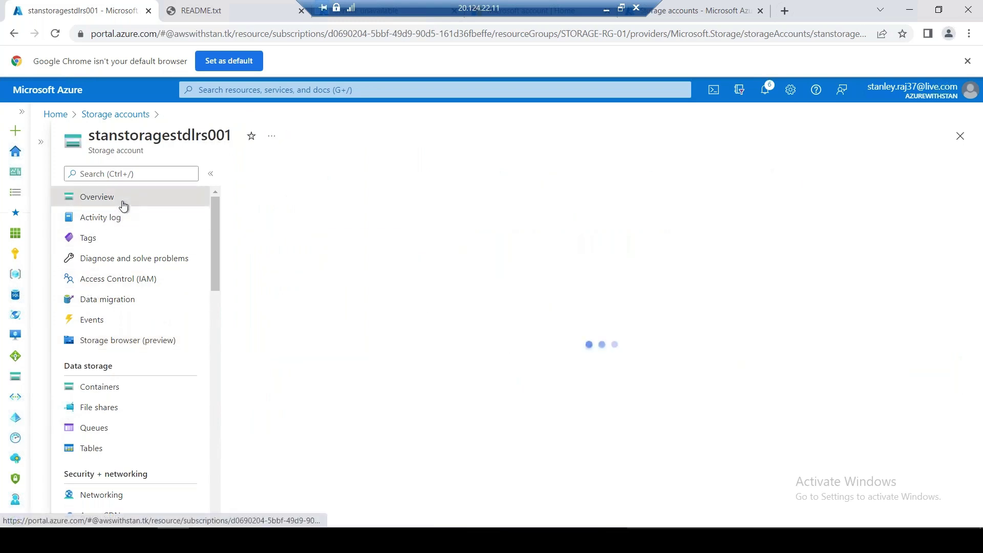